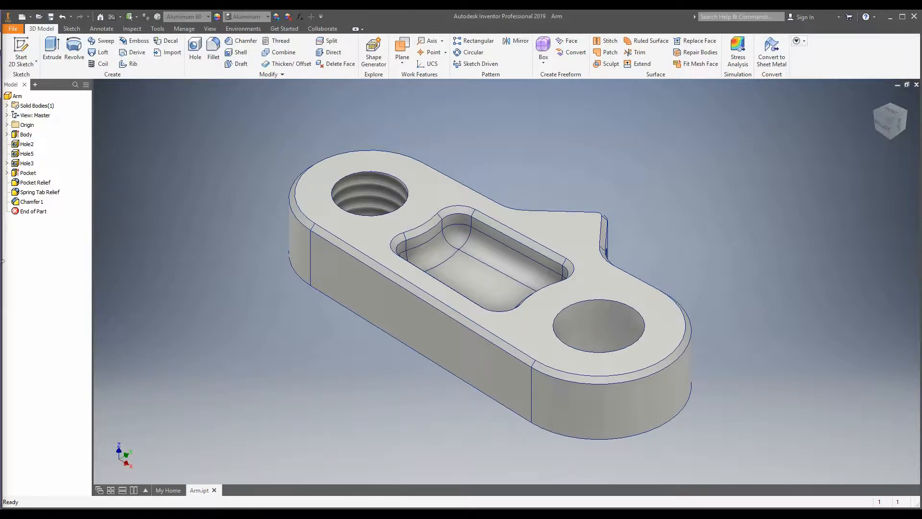
left_click_drag(3, 234, 698, 234)
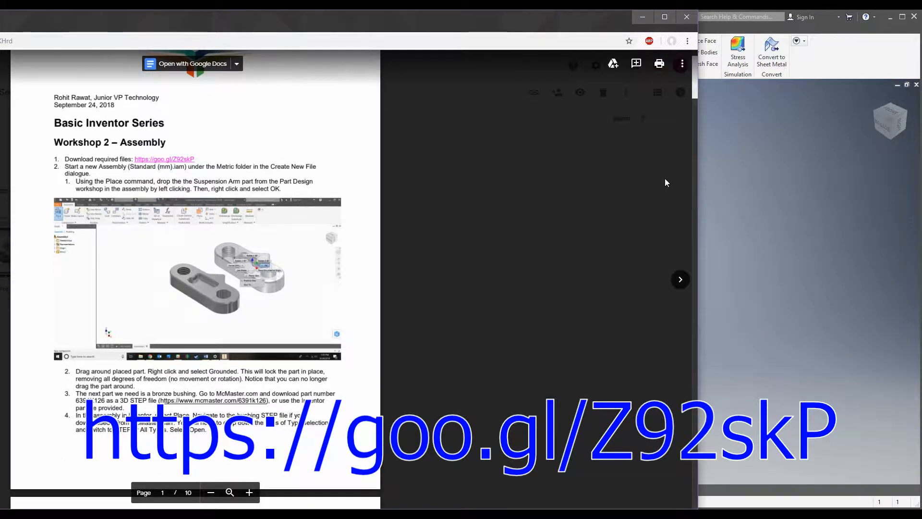
left_click_drag(698, 190, 1, 225)
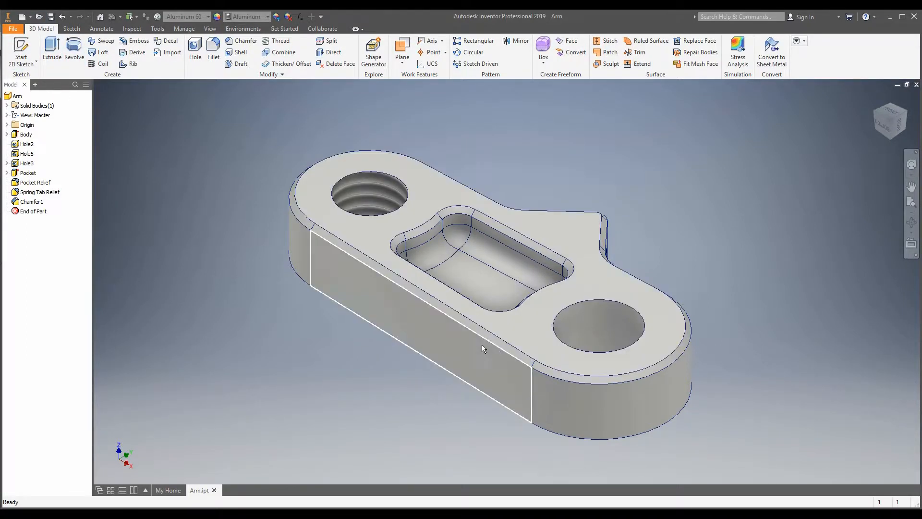
scroll(382, 379, "up", 3)
scroll(461, 366, "down", 4)
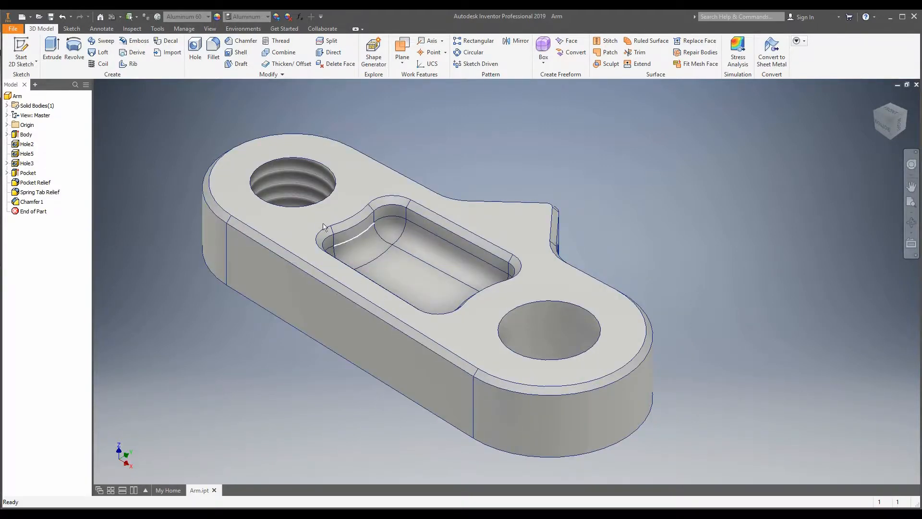
scroll(388, 353, "up", 3)
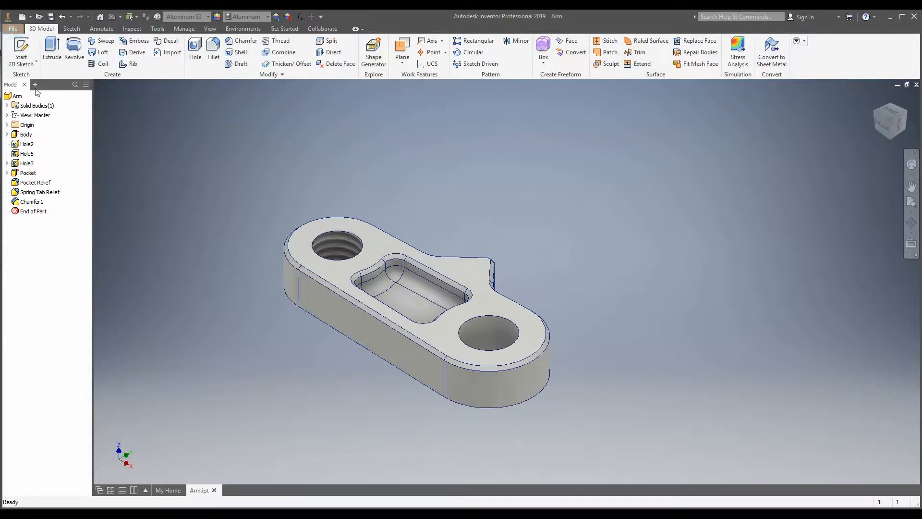
Create a new assembly from the metric Standard (mm).iam template.
left_click(13, 28)
left_click(25, 64)
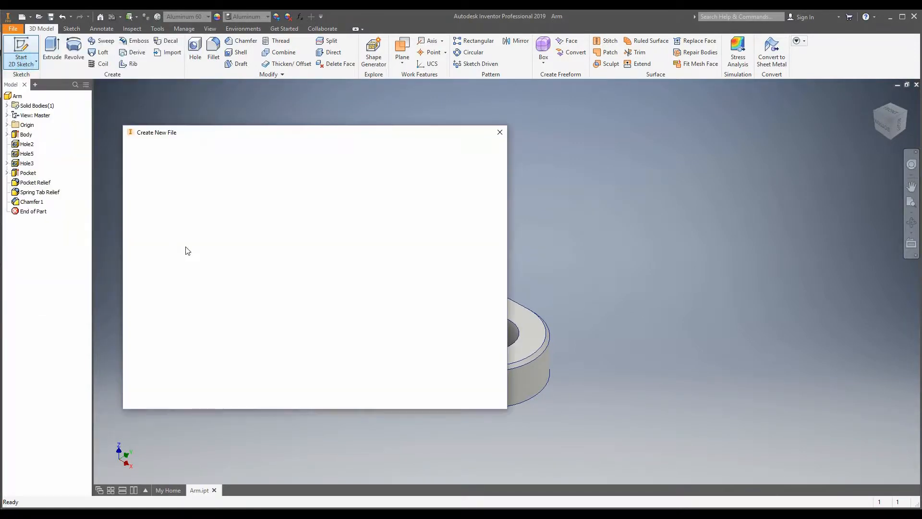
left_click(153, 187)
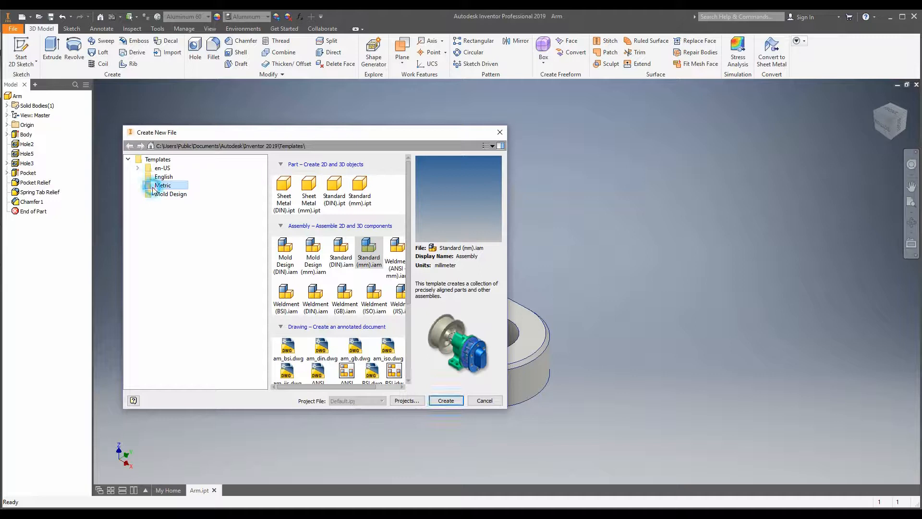
double_click(372, 253)
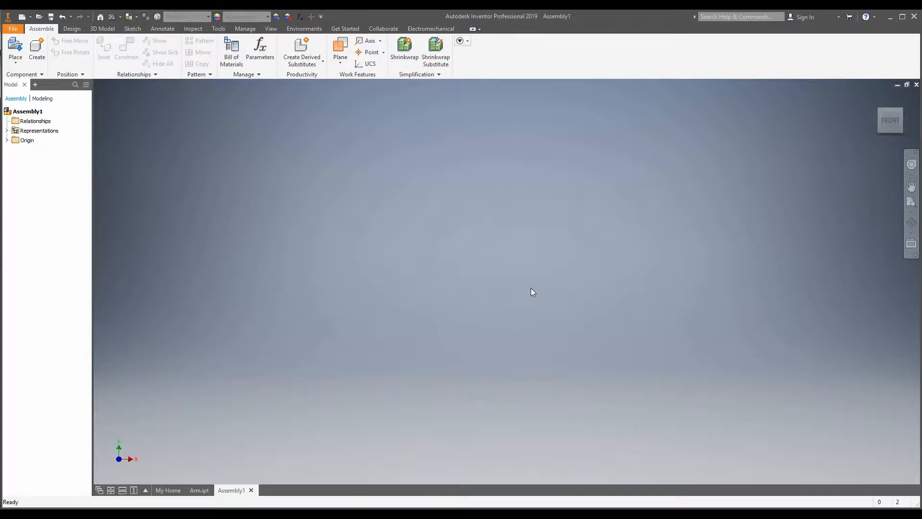
Make the assembly's YZ, XZ and XY origin planes visible and view them at an angle.
left_click(6, 139)
left_click(34, 150)
right_click(34, 150)
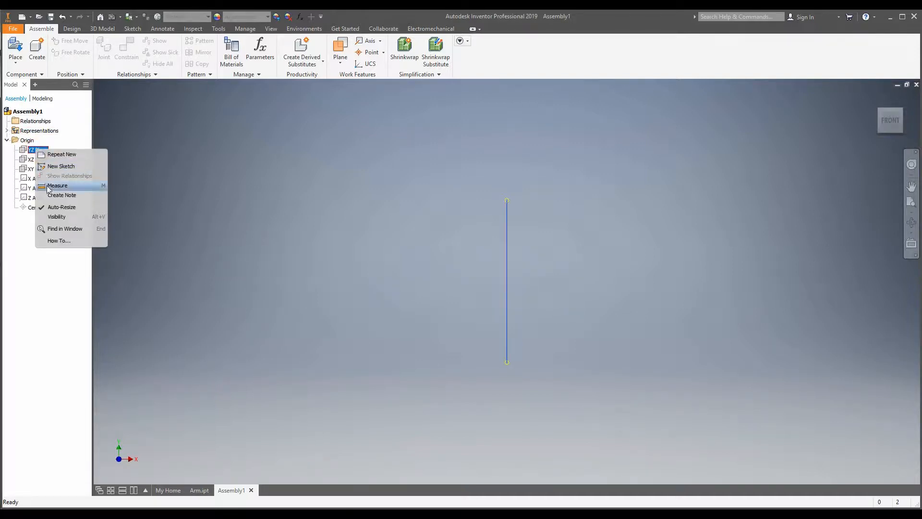
left_click(215, 293)
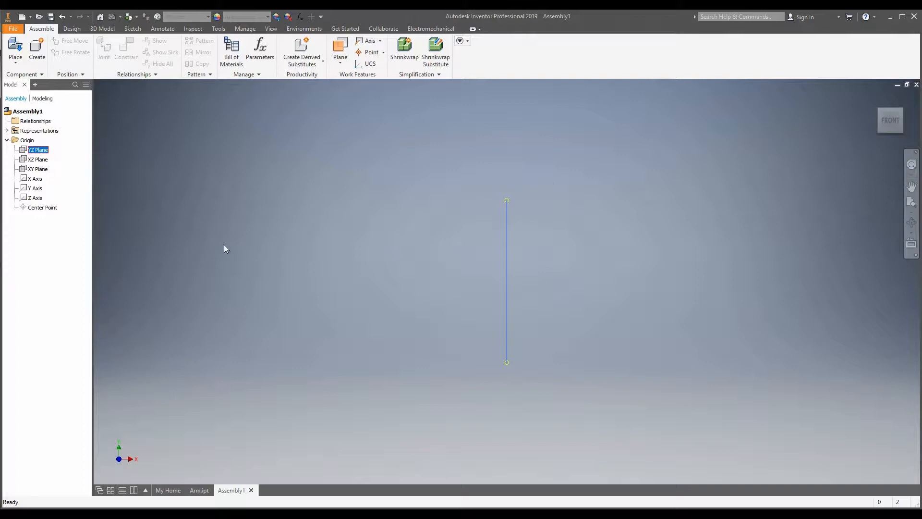
left_click(37, 159, "ctrl")
left_click(37, 169, "ctrl")
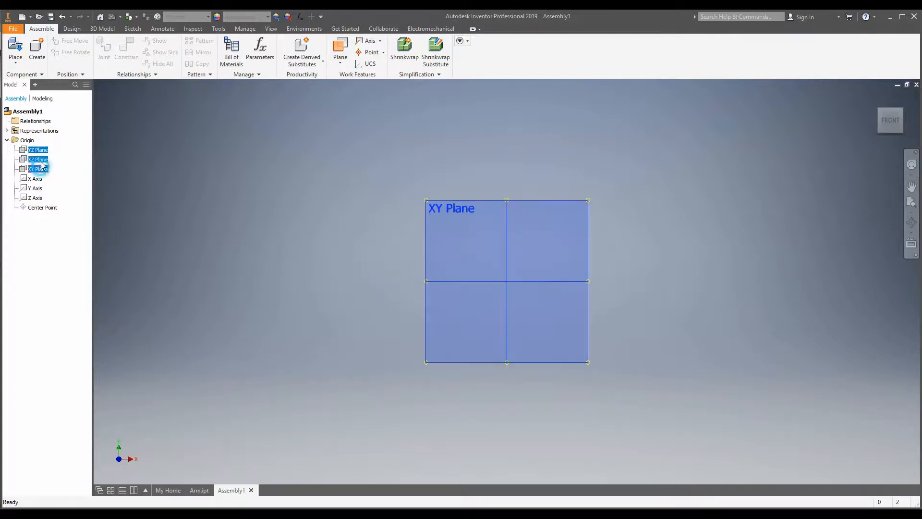
right_click(41, 157)
left_click(77, 215)
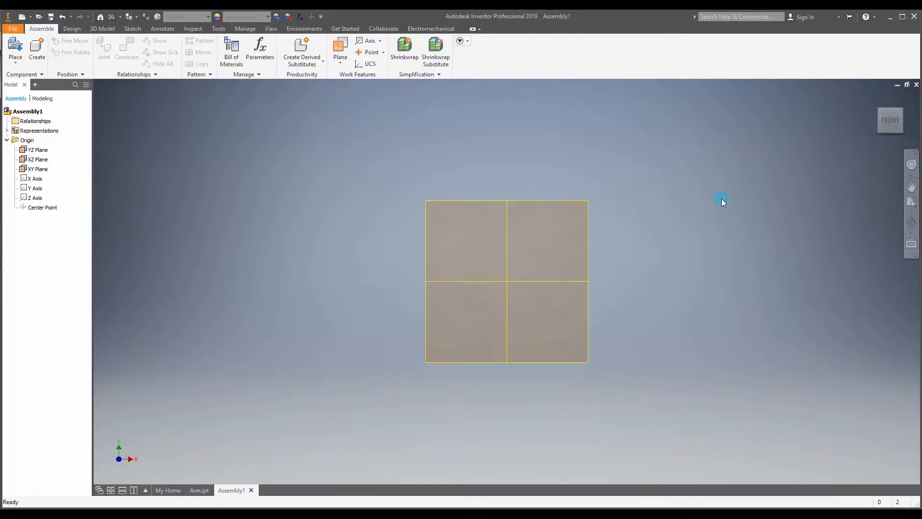
left_click(901, 110)
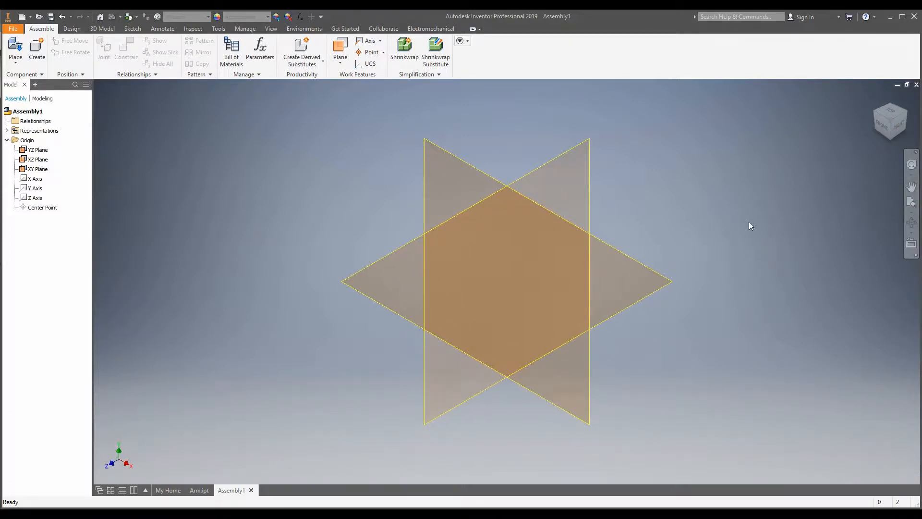
middle_click_drag(619, 275, 557, 317, "shift")
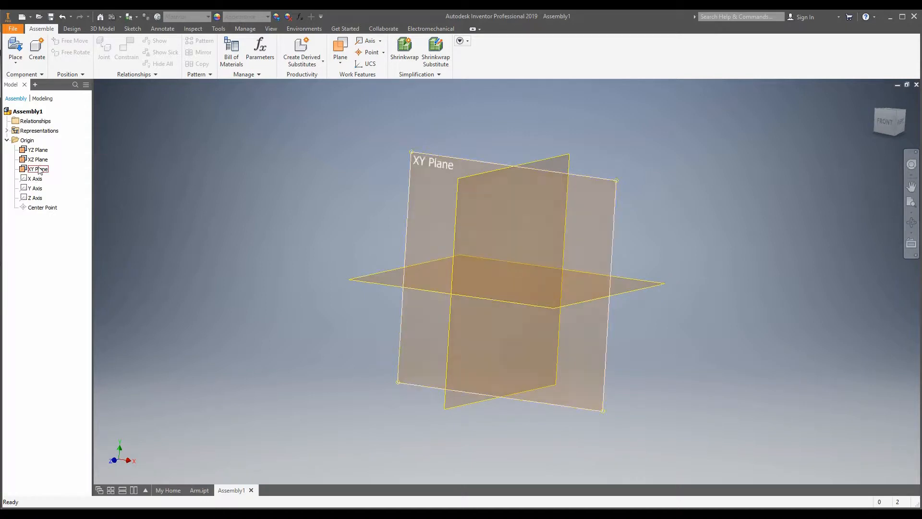
Hide the YZ, XZ and XY origin planes and return to the front view.
left_click(38, 150)
left_click(38, 159, "ctrl")
left_click(37, 169, "ctrl")
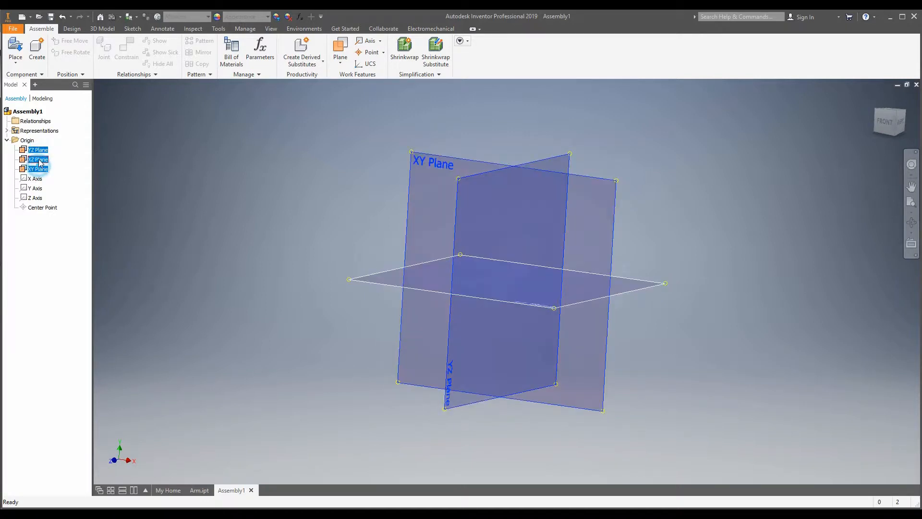
right_click(38, 159)
left_click(71, 217)
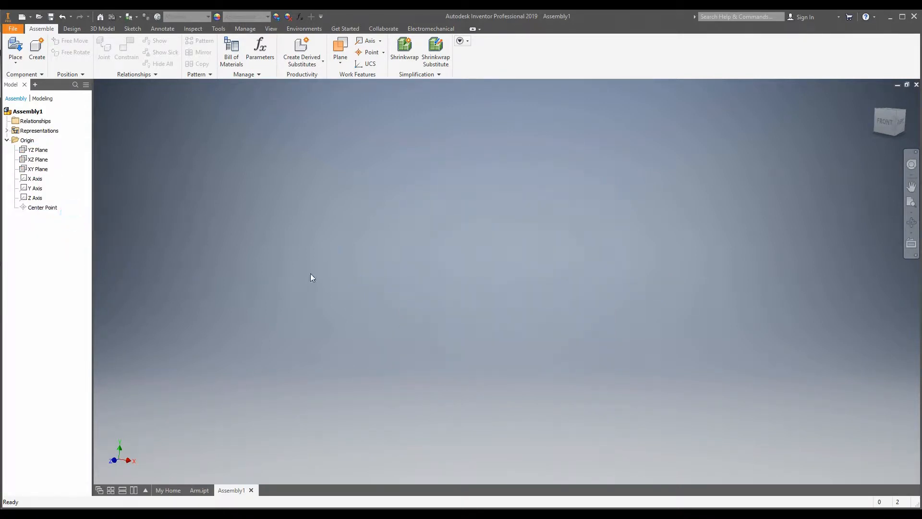
left_click(886, 128)
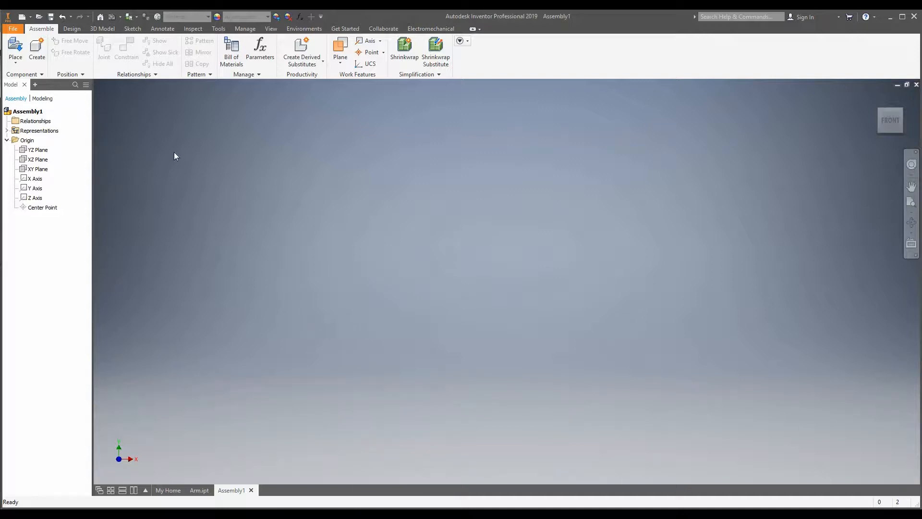
Place the Arm part from the Workshop 2 Required Files folder into the assembly.
left_click(11, 47)
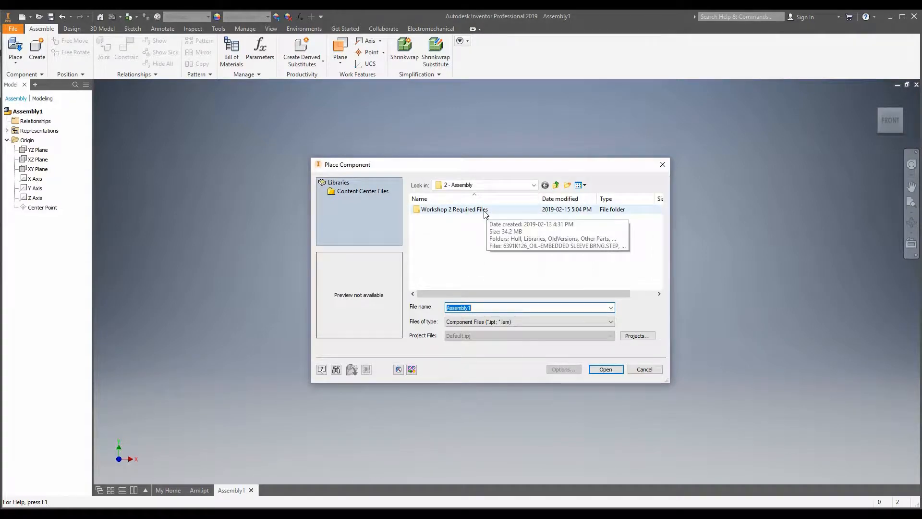
left_click(533, 186)
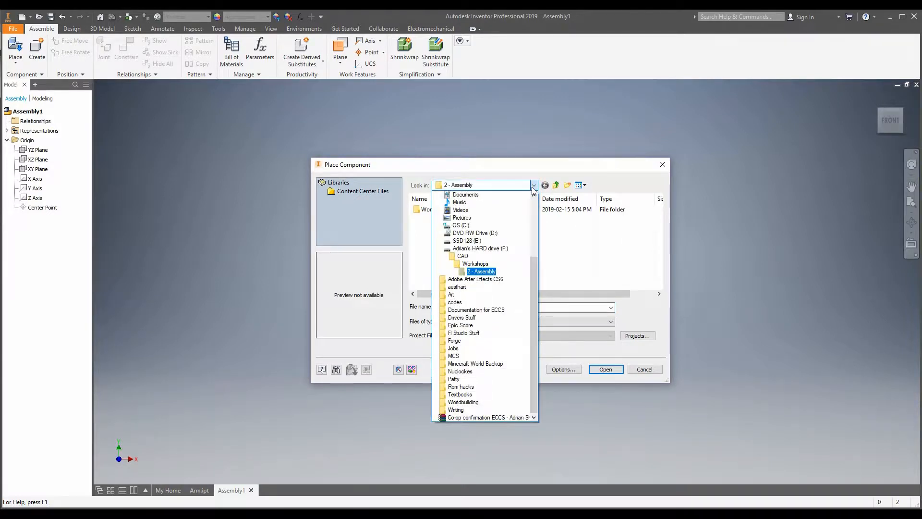
left_click(533, 186)
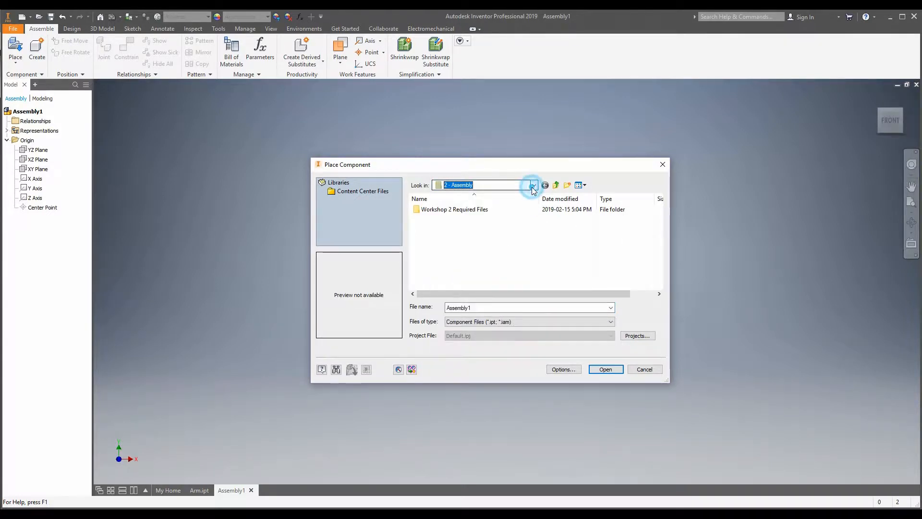
double_click(508, 214)
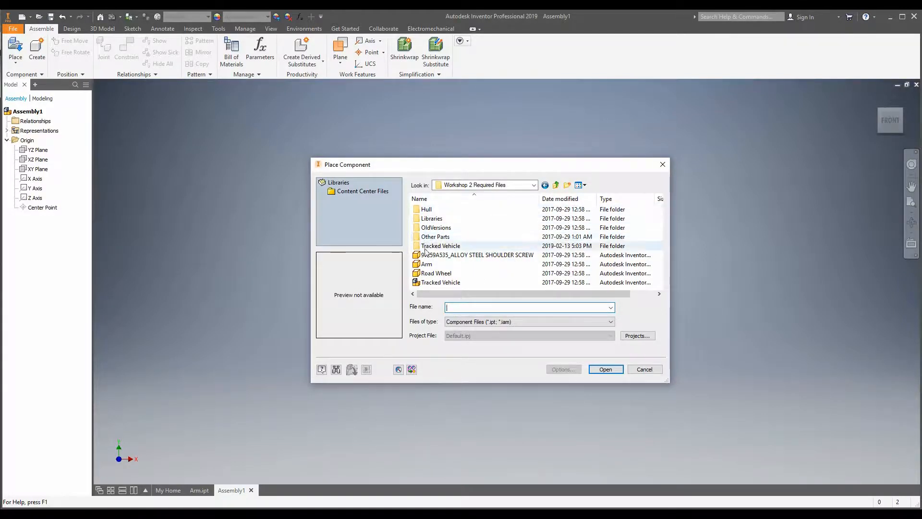
double_click(462, 266)
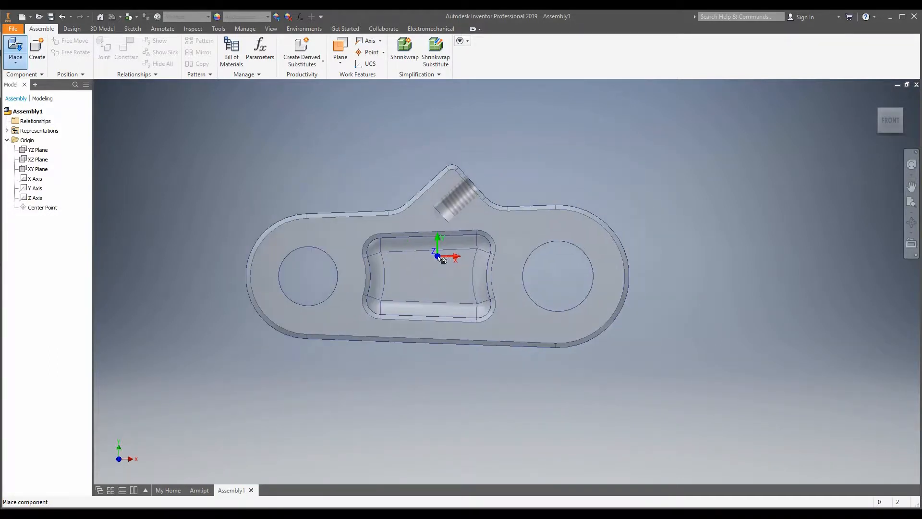
scroll(489, 304, "down", 3)
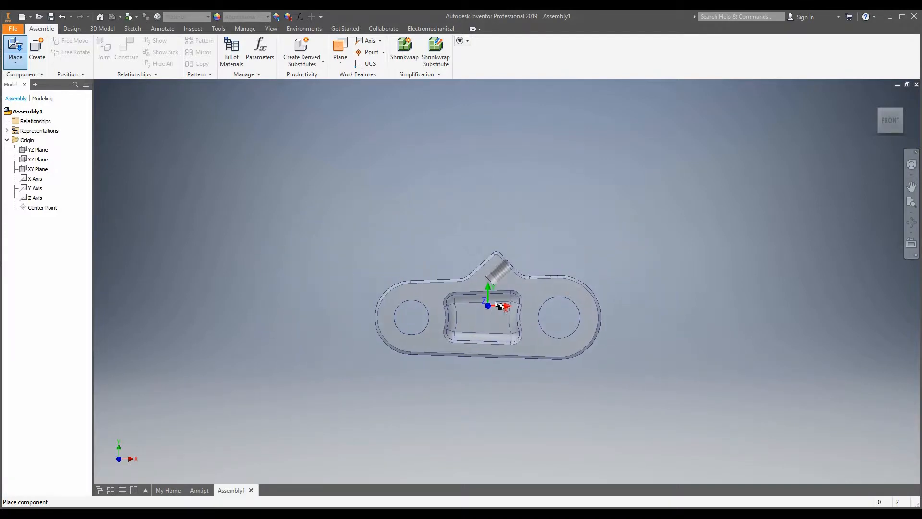
left_click(459, 270)
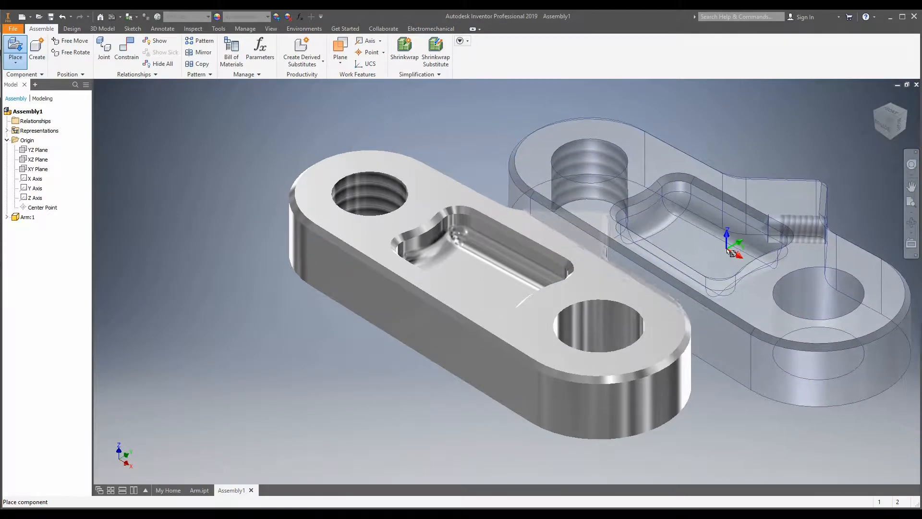
Place a second Arm beside the first one and end the component placement.
key("Escape")
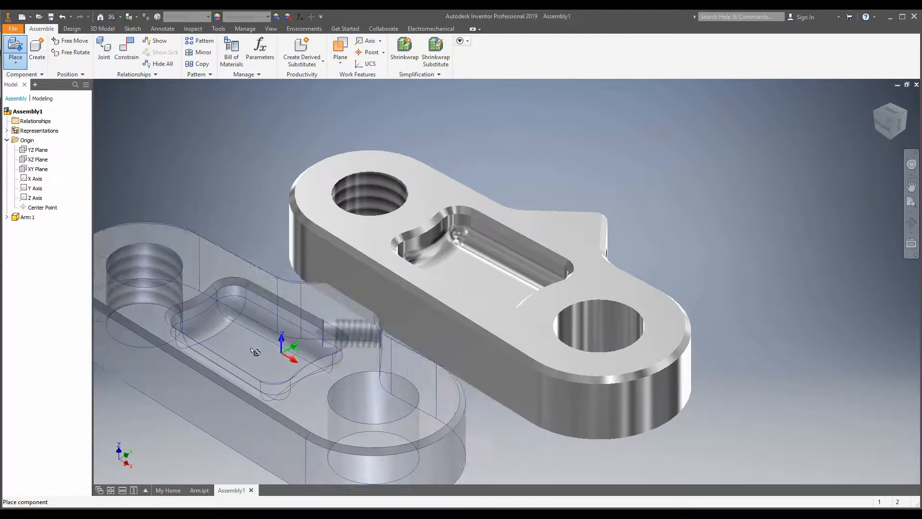
scroll(288, 358, "up", 3)
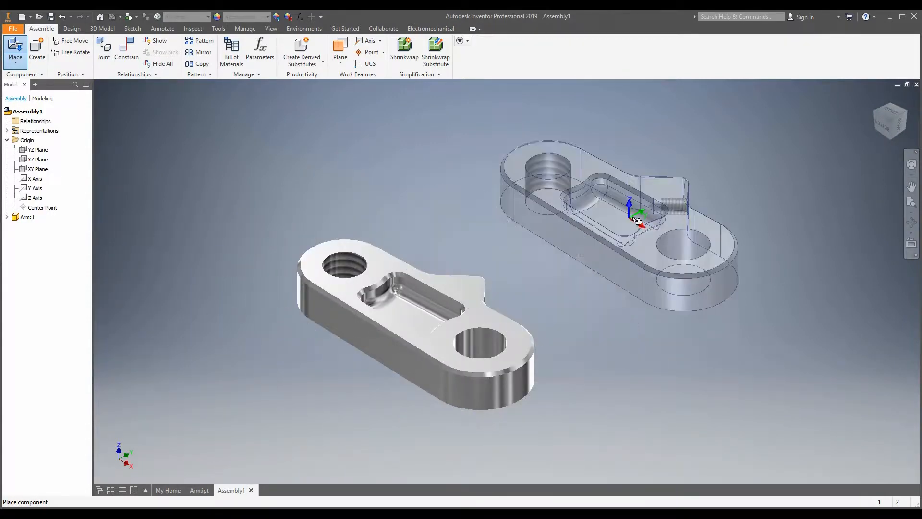
left_click(668, 277)
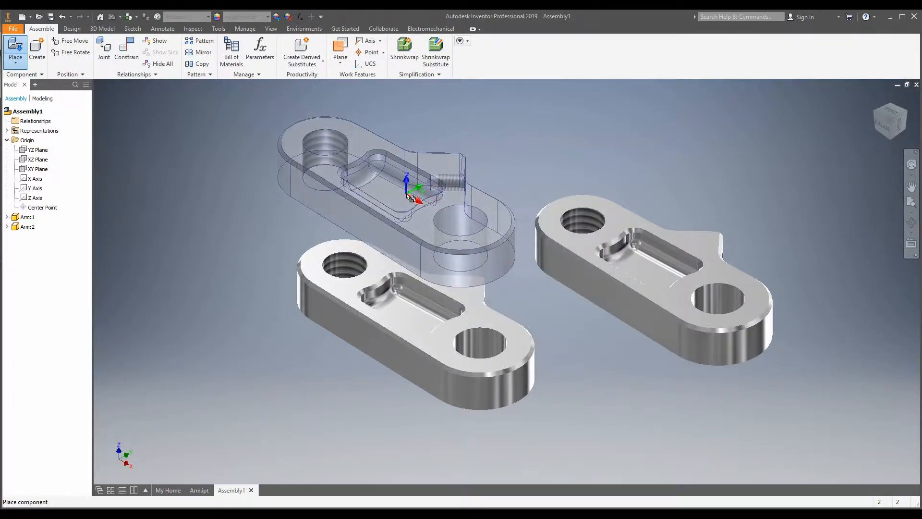
right_click(409, 198)
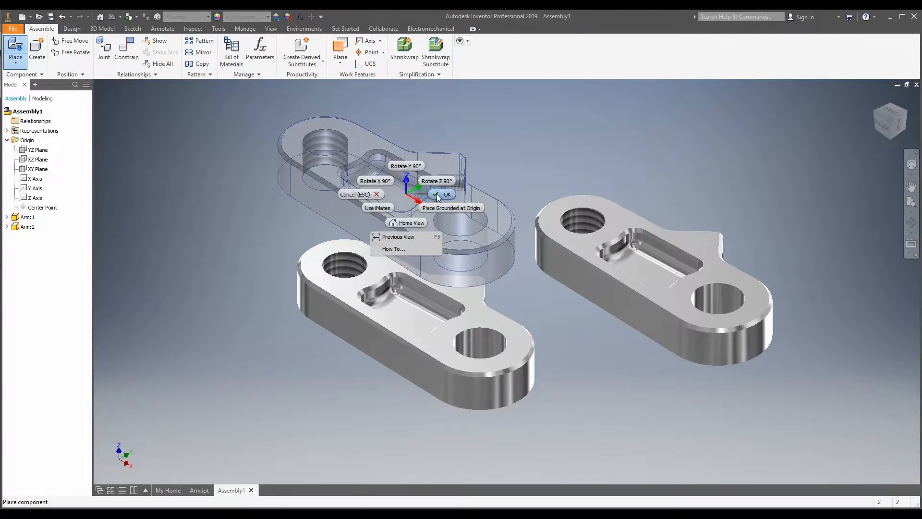
left_click(413, 196)
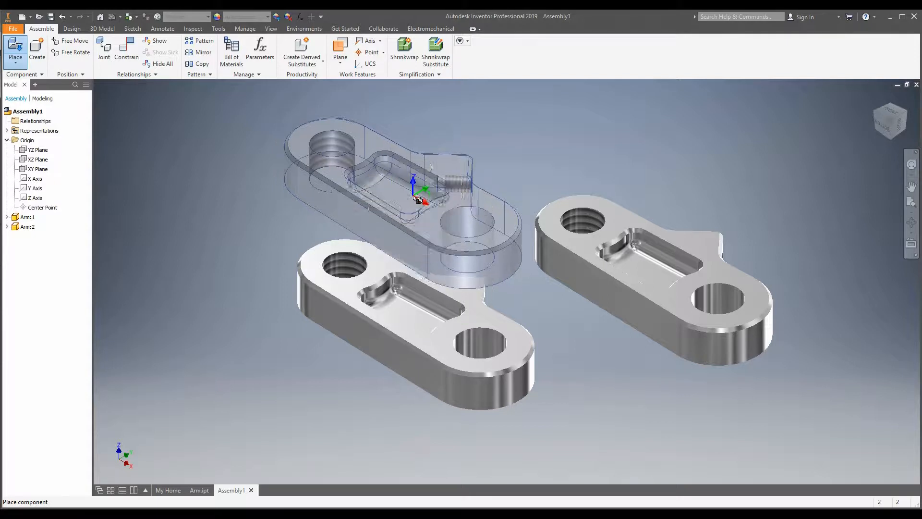
key("Escape")
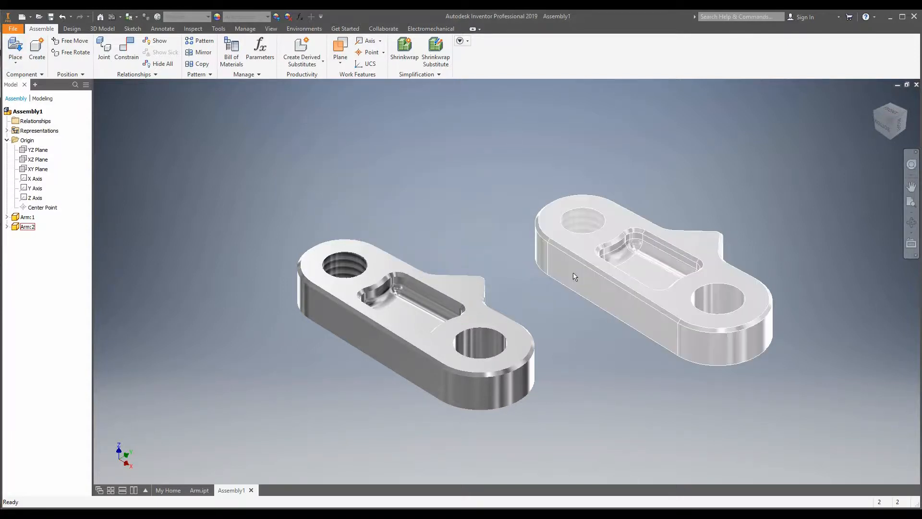
Delete the second Arm and undo the deletion.
scroll(398, 411, "down", 2)
scroll(444, 414, "up", 3)
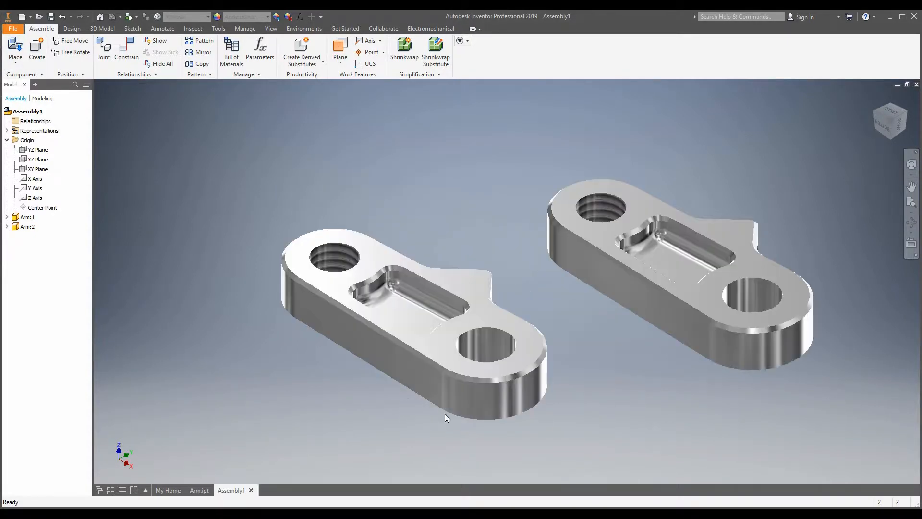
left_click(641, 267)
key("Delete")
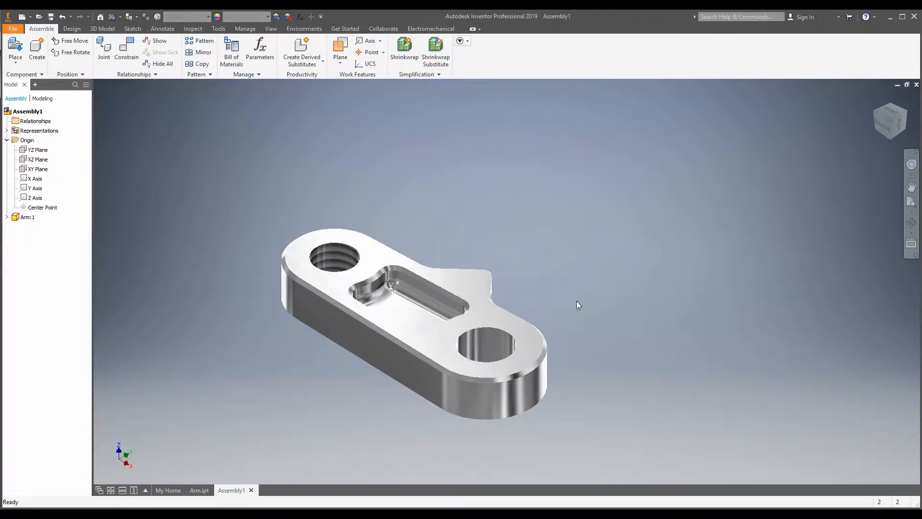
key("ctrl+z")
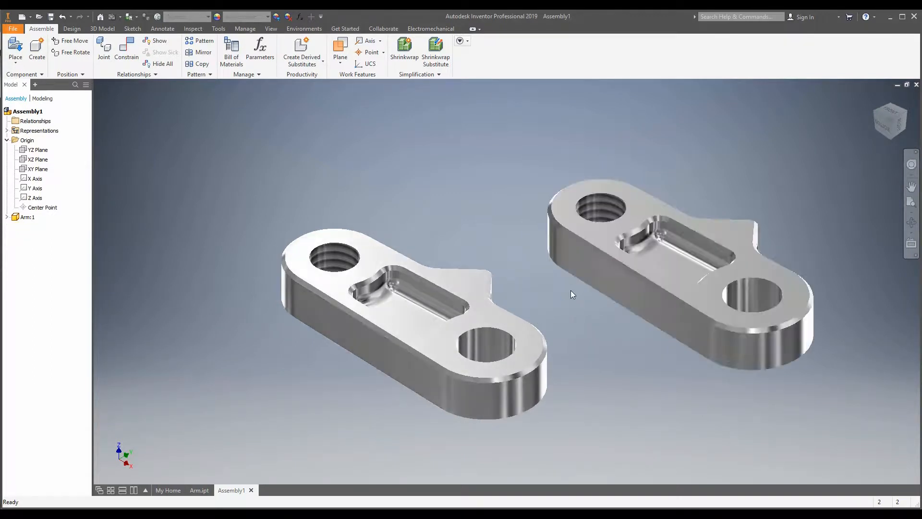
Remove the second Arm component so that only the first Arm is kept in the assembly.
left_click(586, 313)
left_click(632, 289)
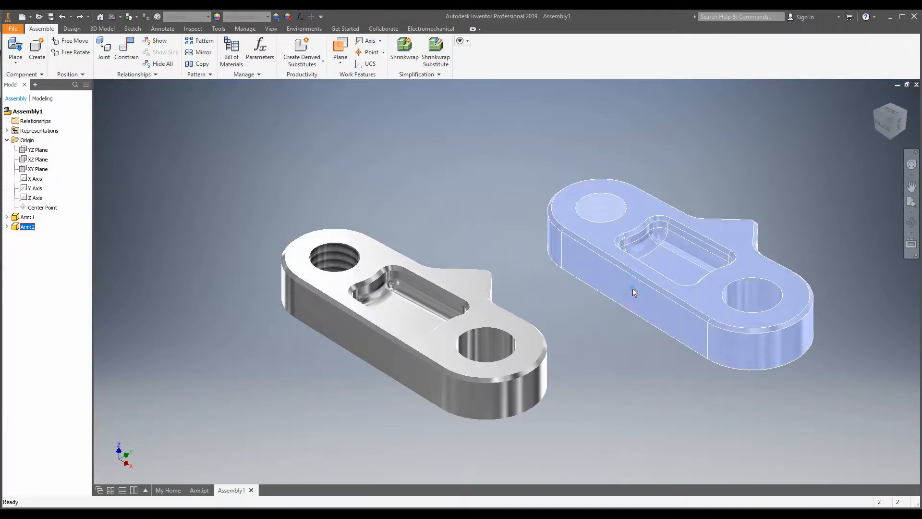
right_click(634, 292)
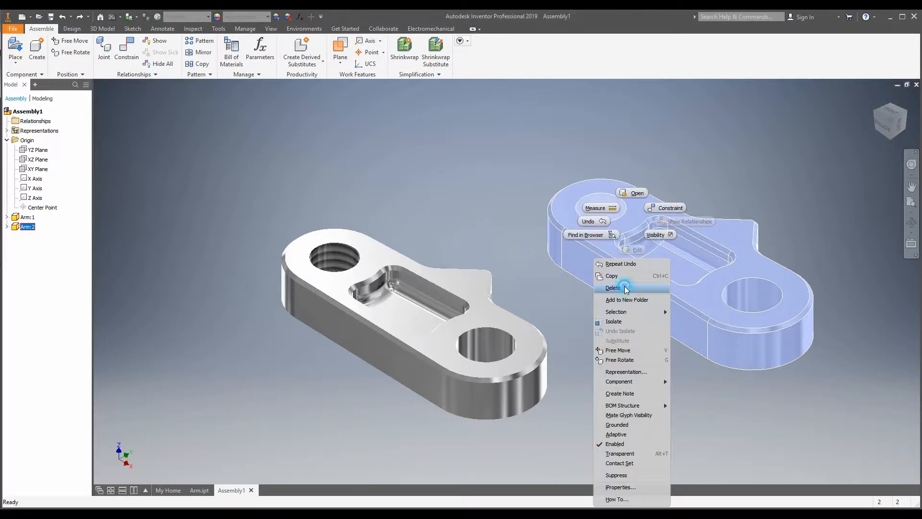
left_click(624, 287)
scroll(552, 314, "up", 3)
scroll(477, 362, "down", 4)
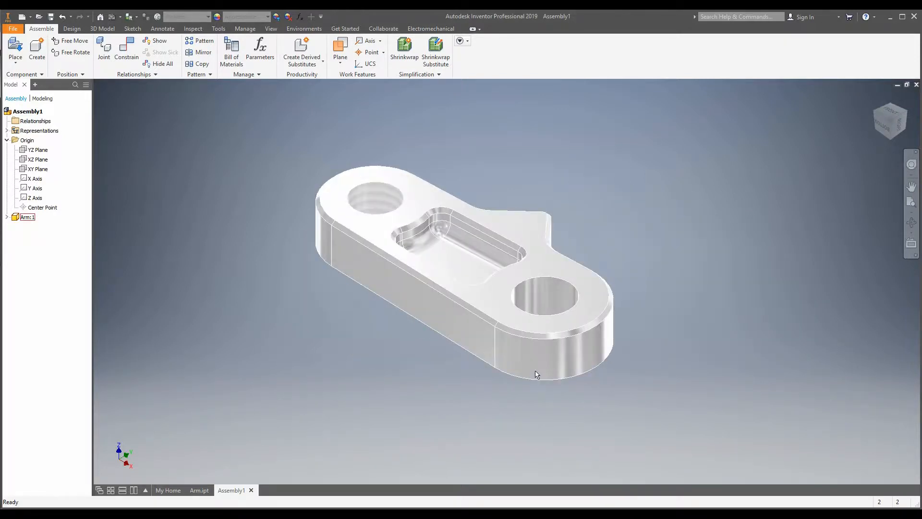
Ground the Arm component and try to move it to test that it is locked.
scroll(541, 367, "up", 3)
scroll(546, 368, "down", 3)
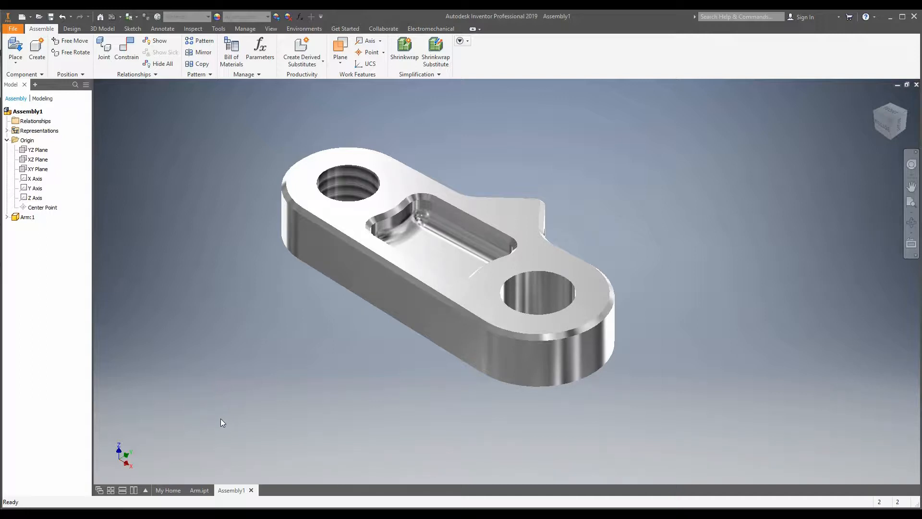
scroll(247, 351, "down", 3)
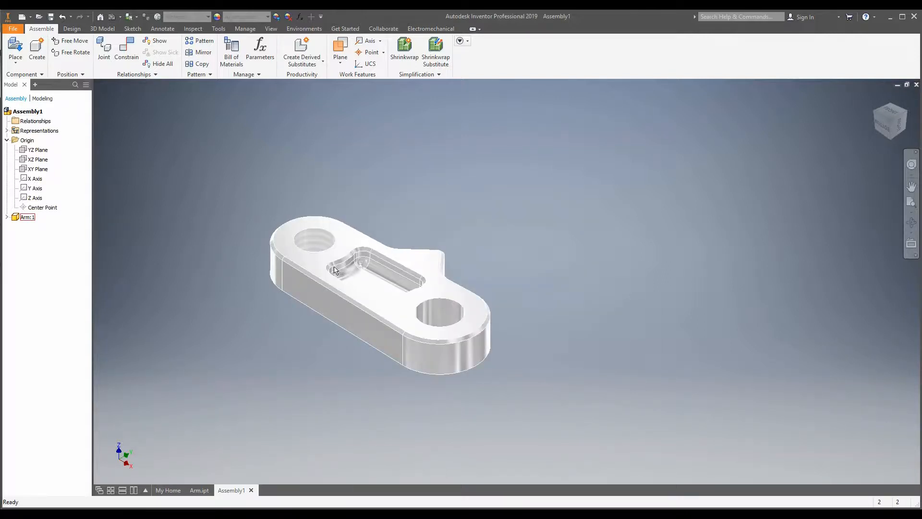
left_click(365, 295)
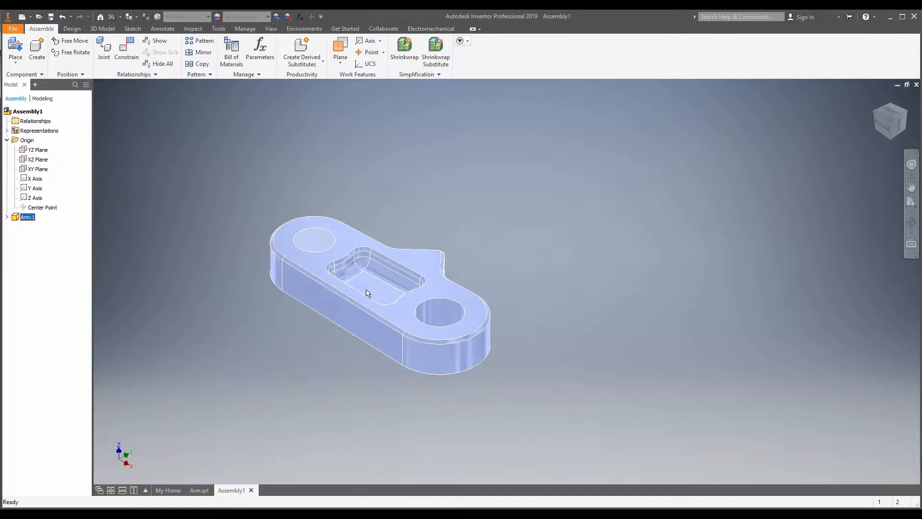
right_click(417, 268)
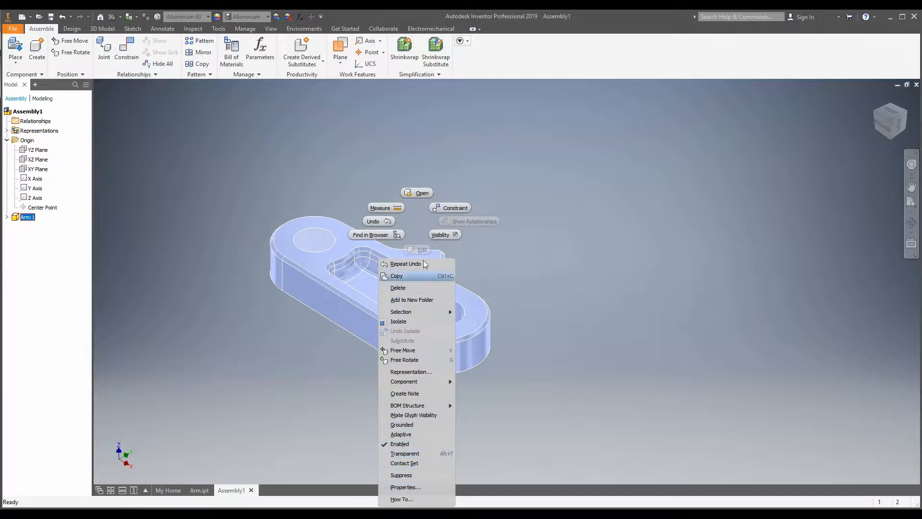
left_click(413, 426)
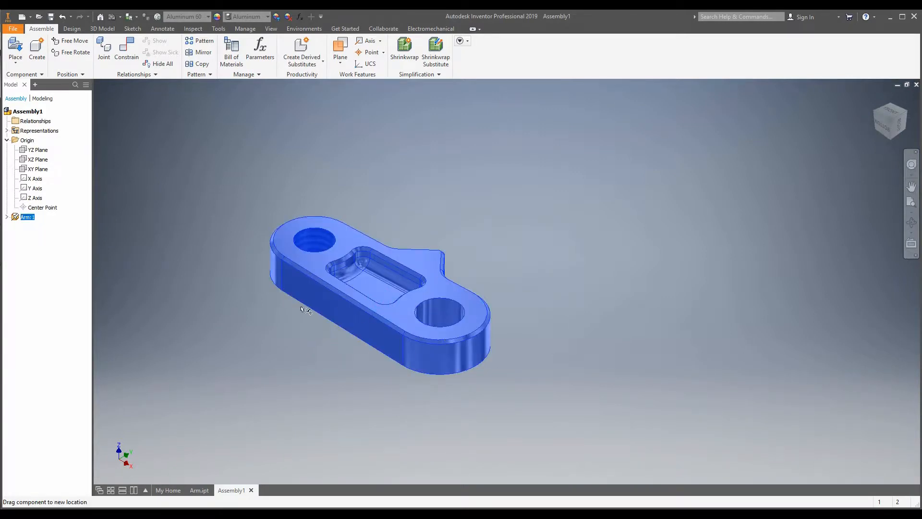
left_click_drag(301, 309, 233, 393)
left_click(229, 397)
left_click_drag(361, 267, 668, 266)
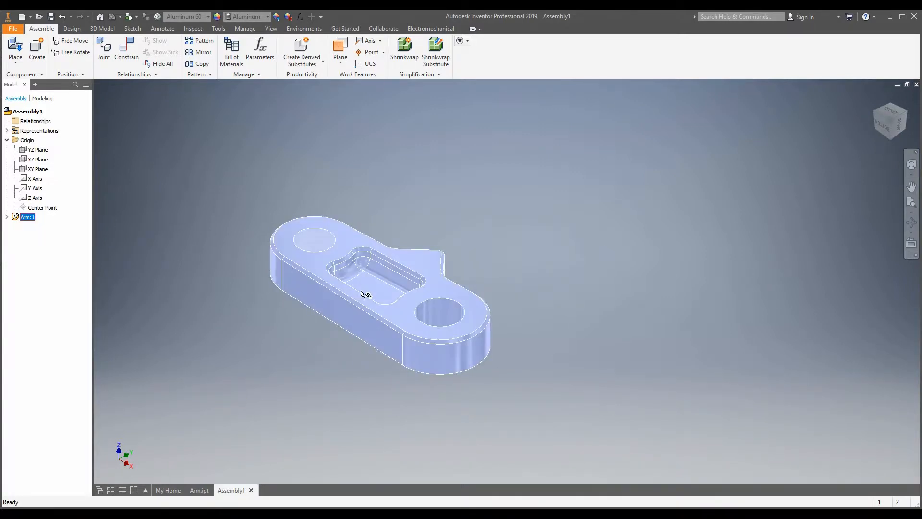
left_click_drag(361, 294, 635, 265)
left_click(632, 265)
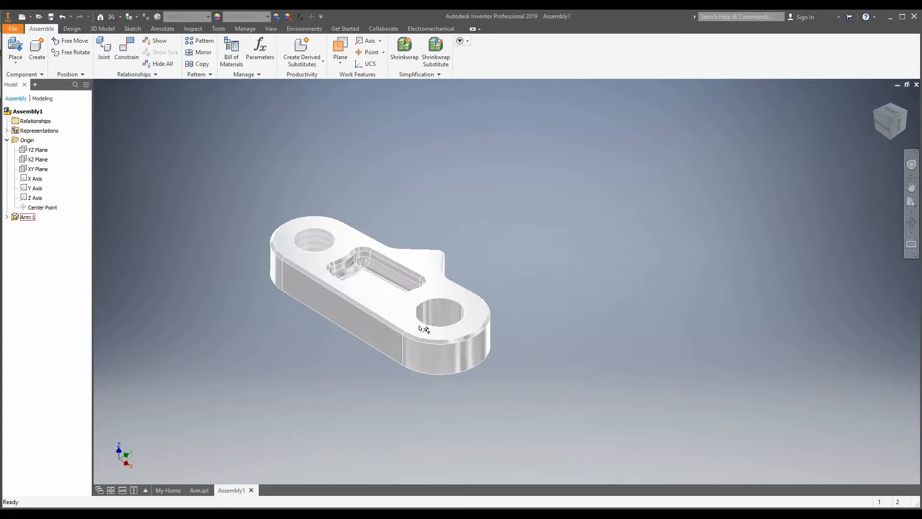
Unground the Arm component and move it freely to a new position in the assembly.
right_click(384, 305)
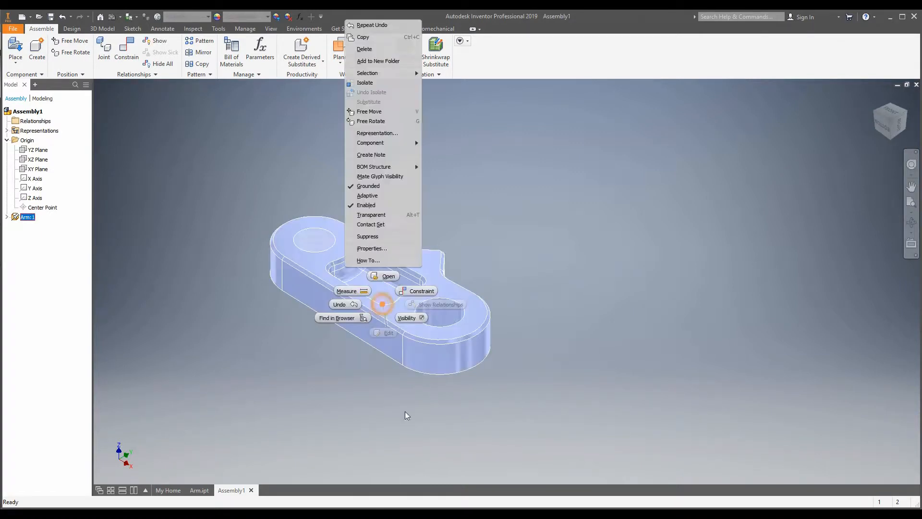
left_click(385, 188)
left_click_drag(385, 275, 541, 259)
left_click(335, 353)
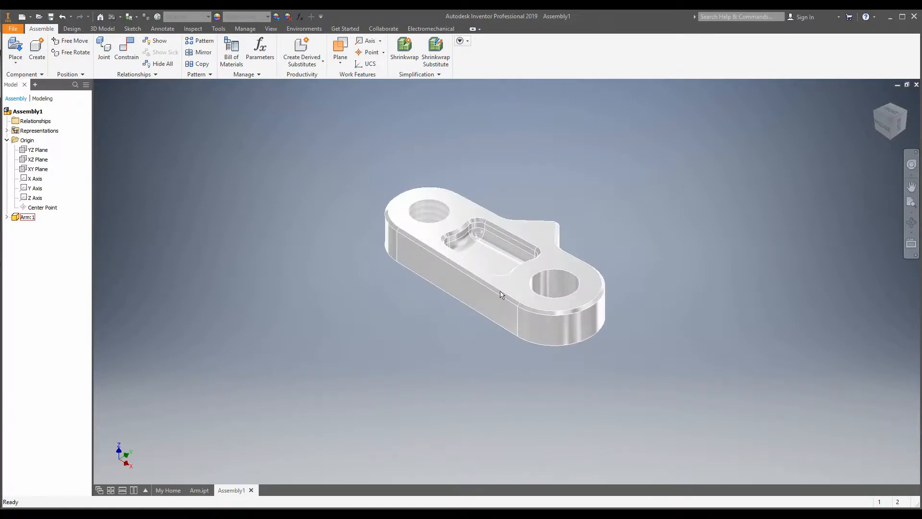
left_click_drag(508, 295, 394, 280)
left_click(662, 215)
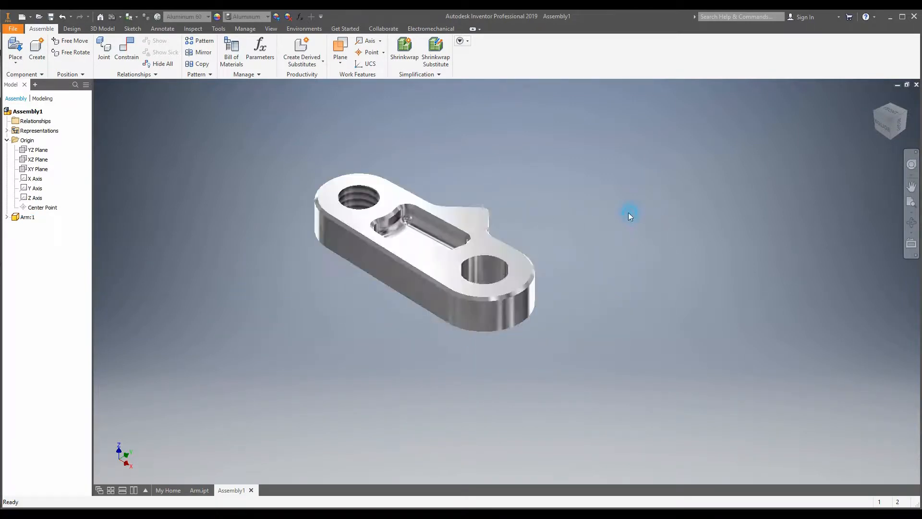
Ground the Arm component at its new position and try to move it again.
left_click(463, 250)
right_click(463, 250)
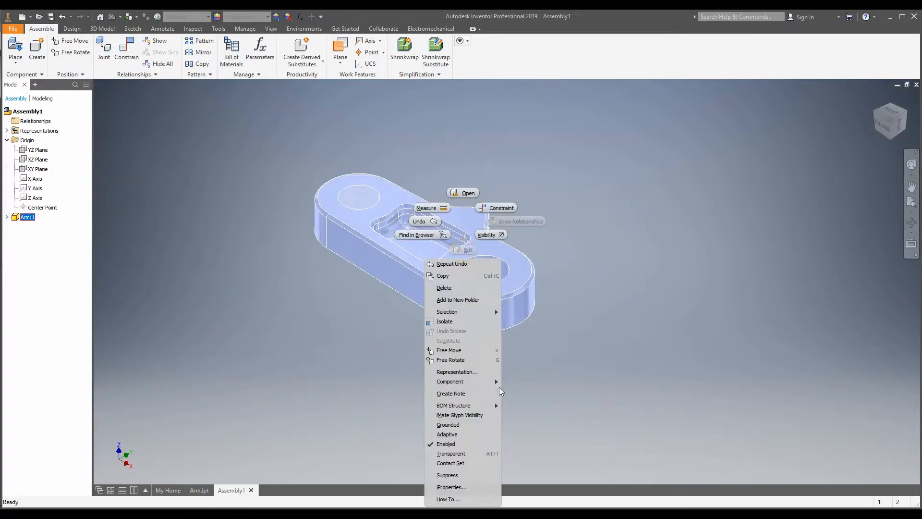
left_click(471, 430)
left_click(469, 363)
scroll(404, 275, "down", 3)
scroll(400, 265, "up", 3)
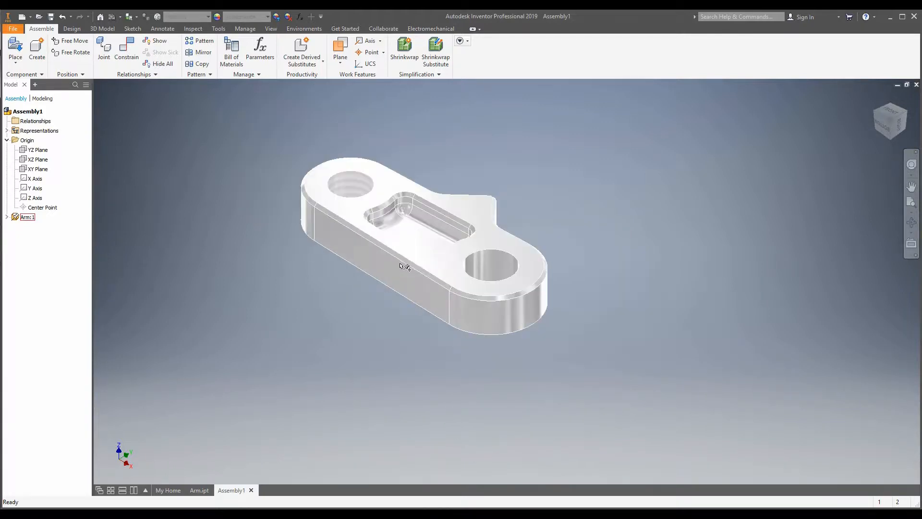
scroll(368, 184, "down", 4)
scroll(415, 312, "up", 3)
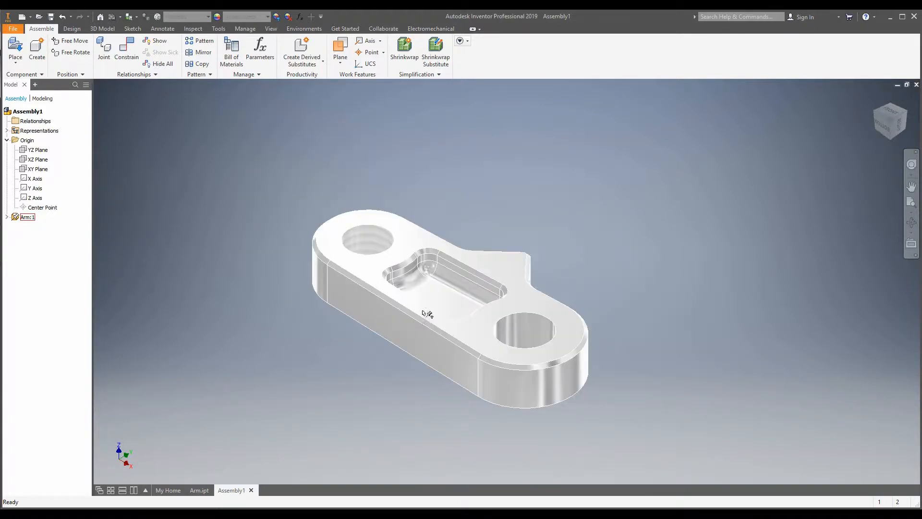
left_click_drag(423, 293, 290, 383)
middle_click_drag(465, 341, 416, 310, "shift")
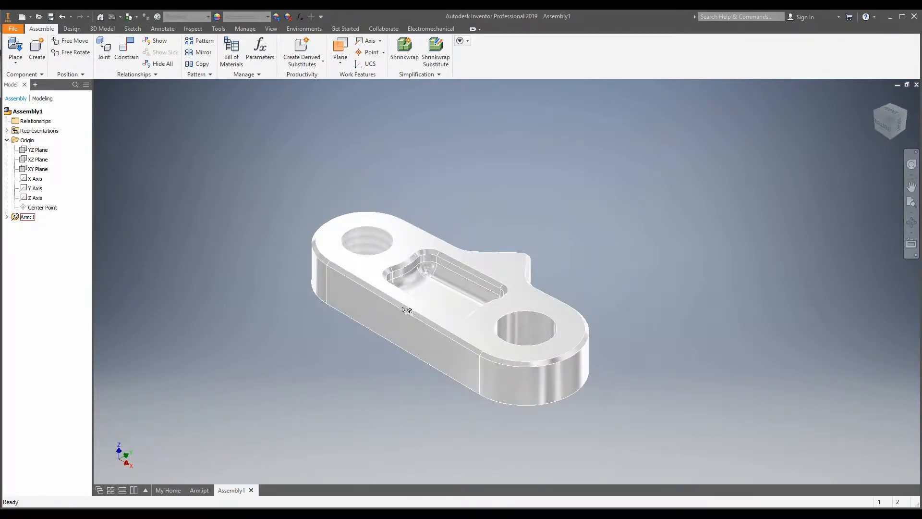
scroll(549, 329, "up", 5)
scroll(620, 200, "down", 4)
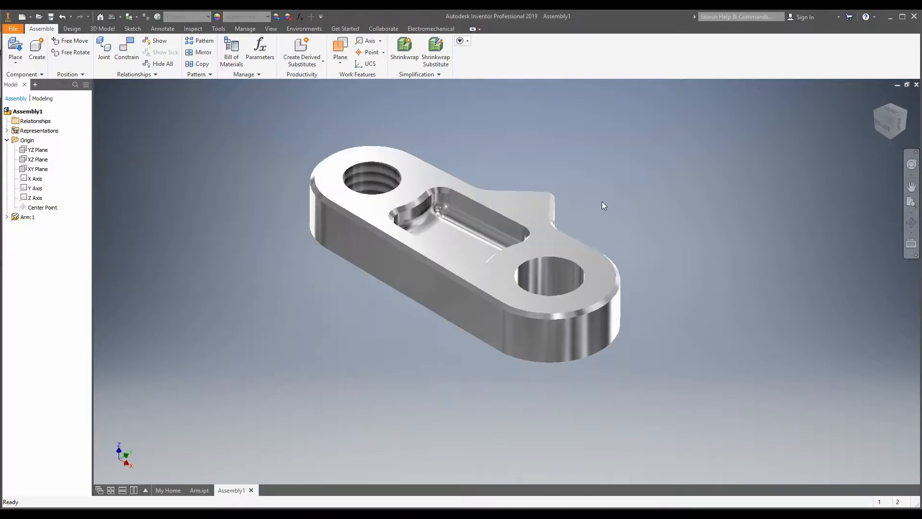
Set the assembly's visual style to Shaded with Edges.
left_click(271, 29)
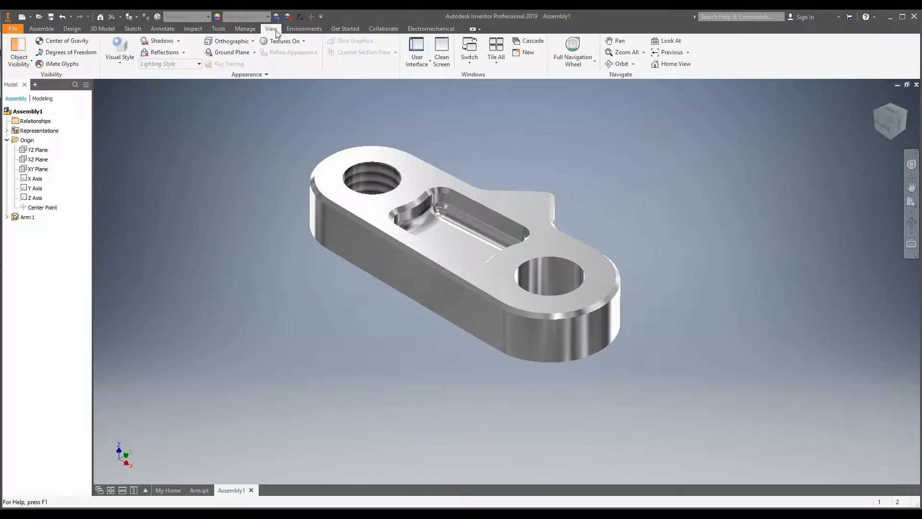
left_click(125, 64)
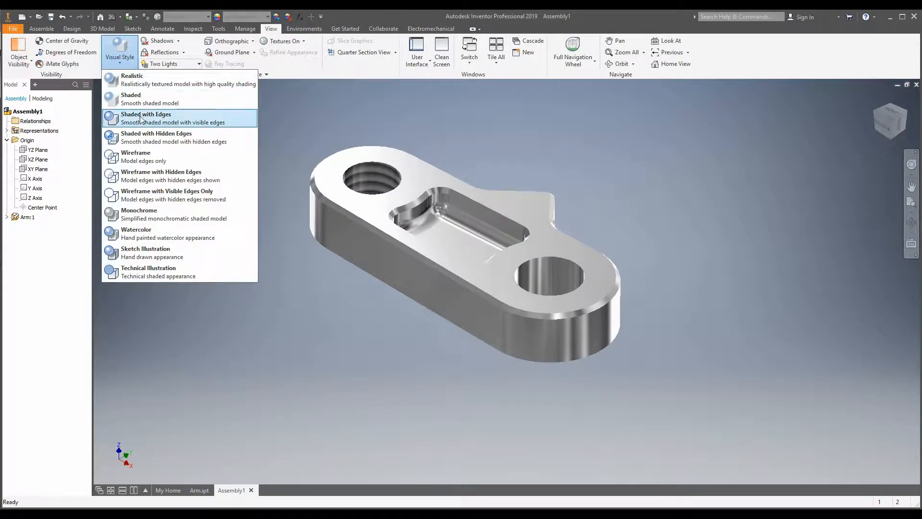
left_click(142, 119)
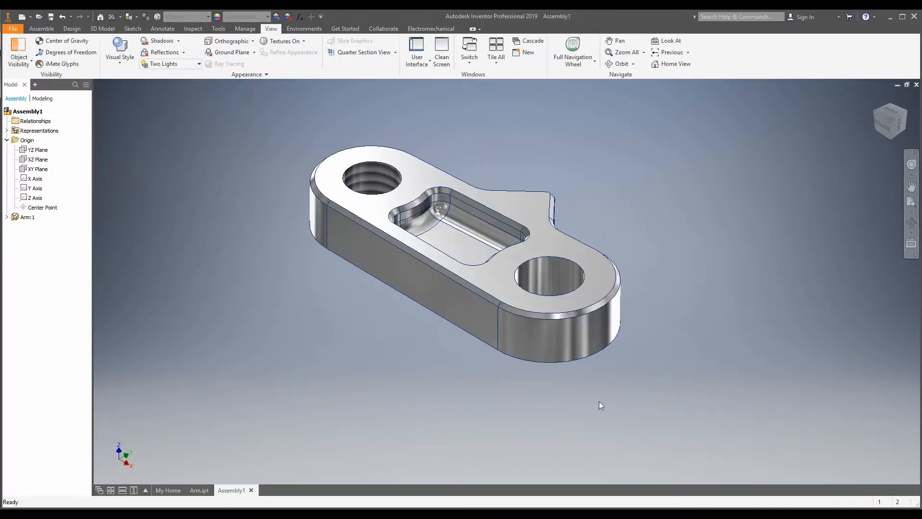
scroll(516, 332, "down", 3)
scroll(557, 414, "up", 3)
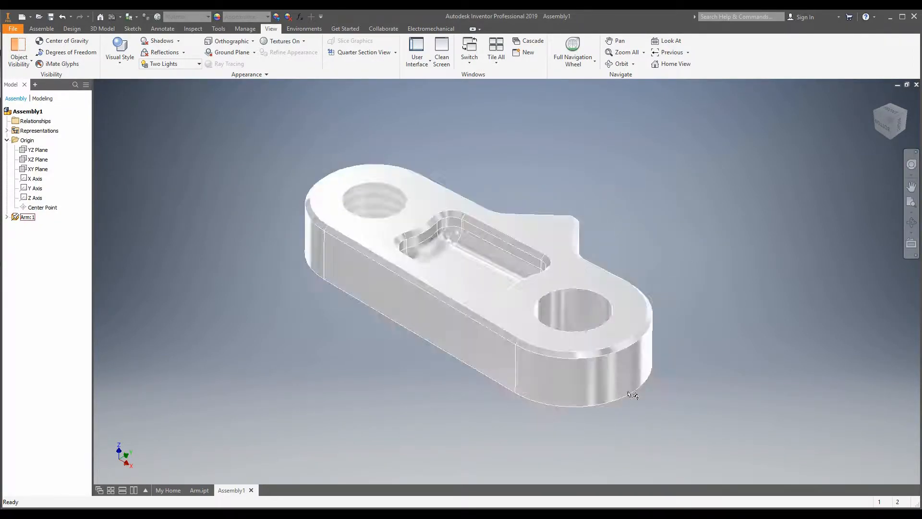
left_click(407, 173)
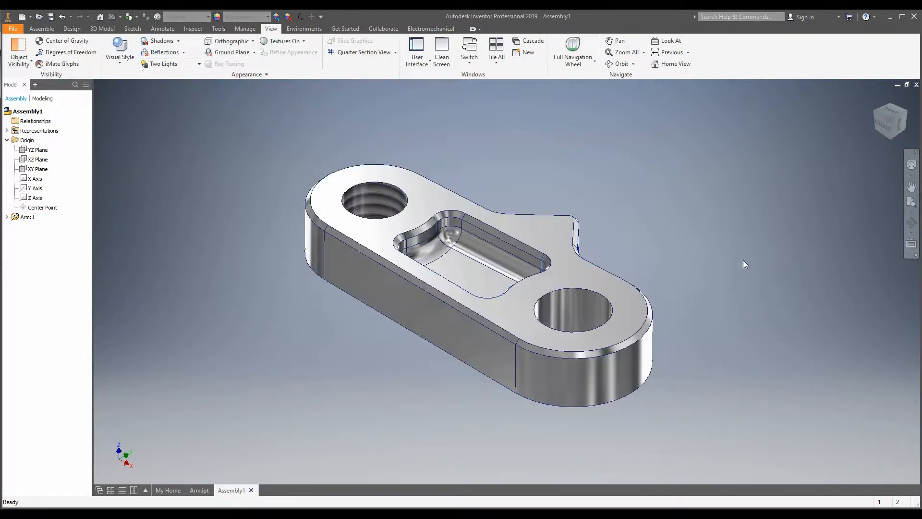
left_click_drag(193, 427, 720, 140)
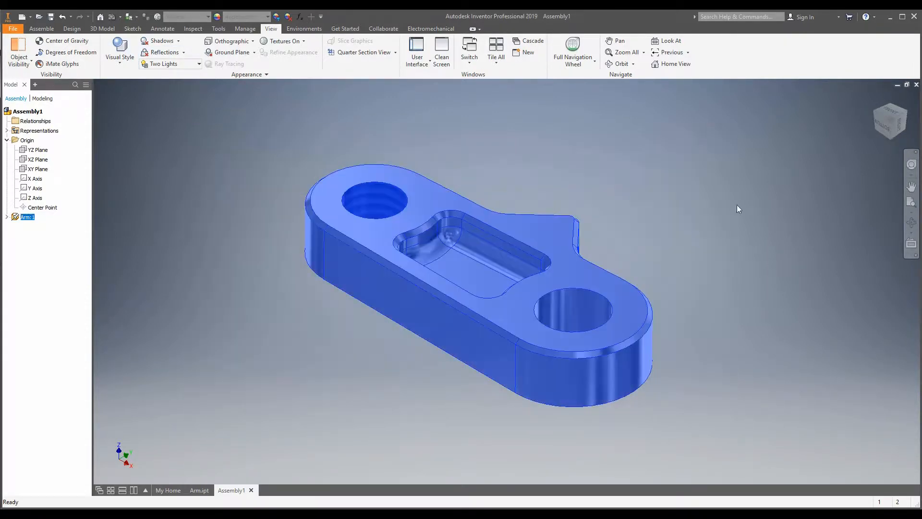
left_click(734, 325)
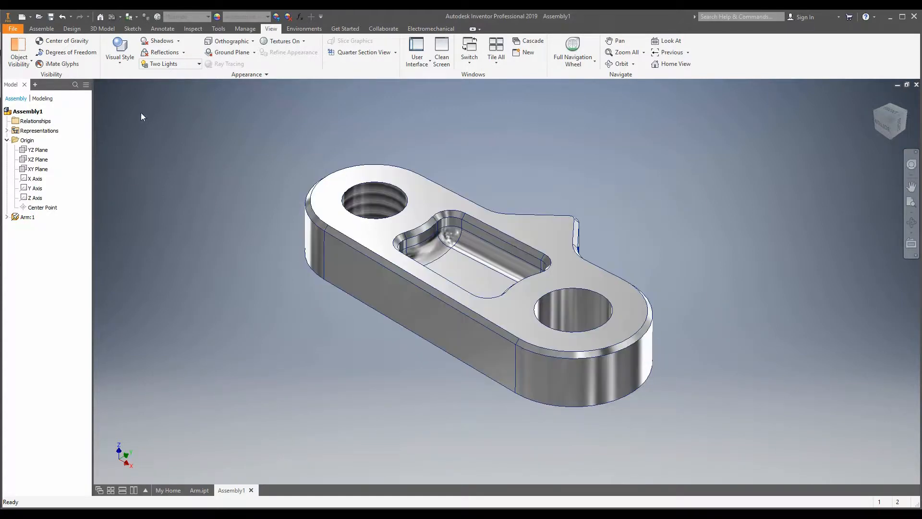
left_click(41, 28)
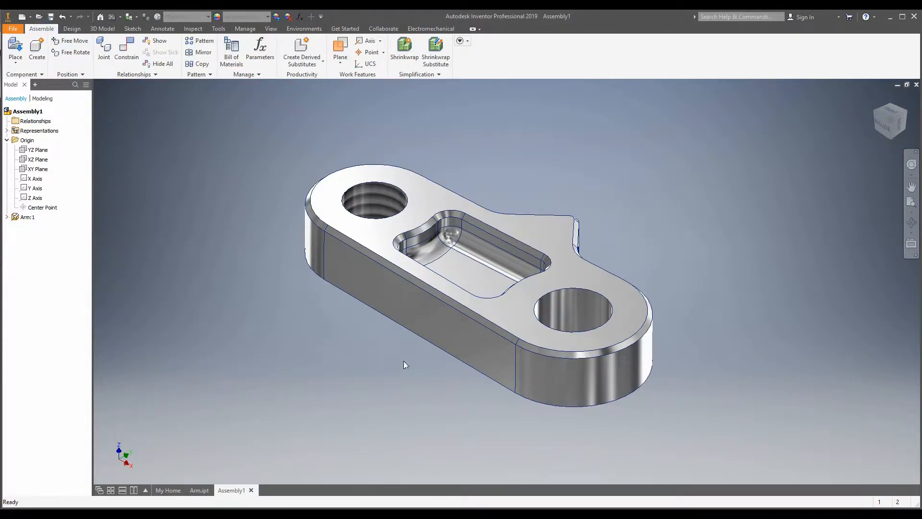
scroll(369, 367, "up", 4)
scroll(372, 366, "down", 5)
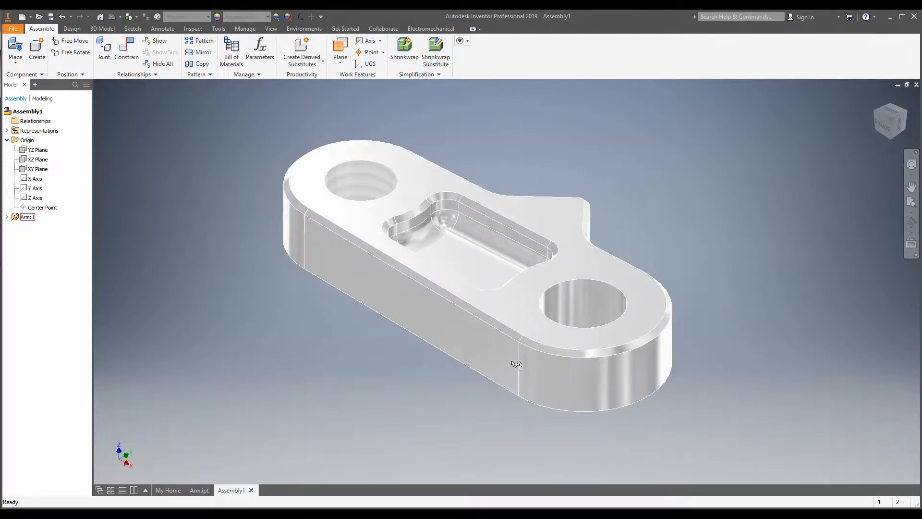
View the Arm from the front and right sides, ending in the isometric view of its front, top and right faces.
mouse_move(513, 363)
middle_mouse_down("shift")
mouse_move(480, 361)
mouse_move(510, 353)
middle_mouse_up("shift")
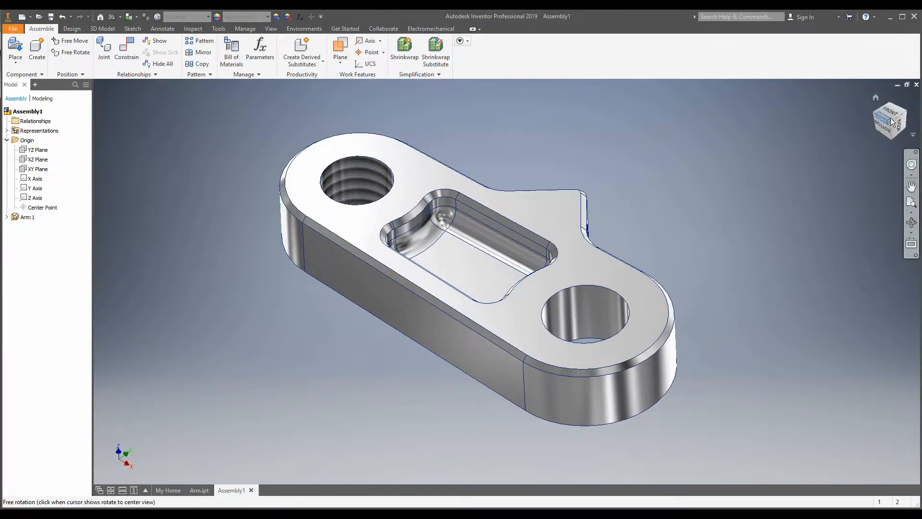
left_click(871, 117)
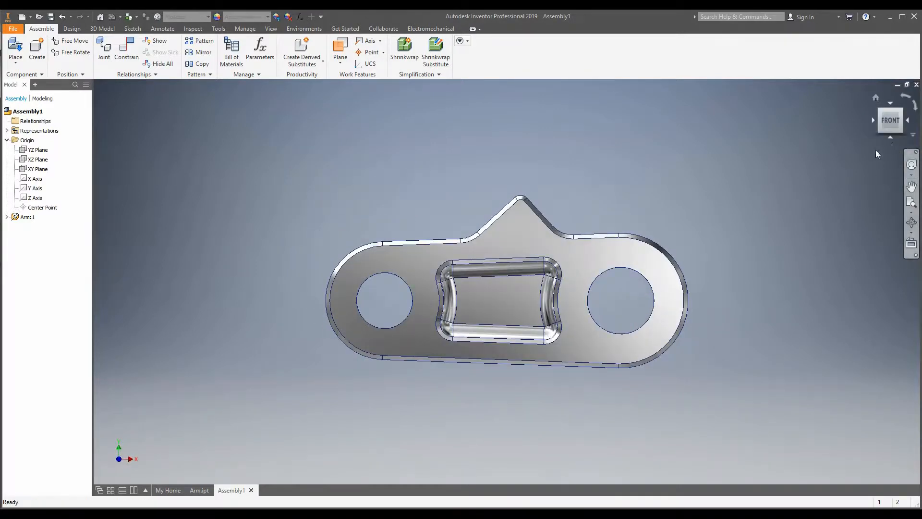
left_click(901, 126)
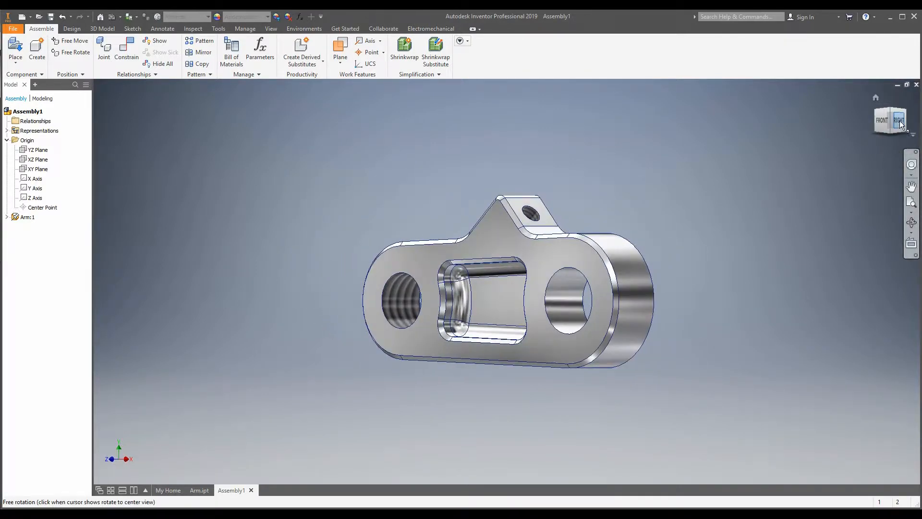
left_click(881, 123)
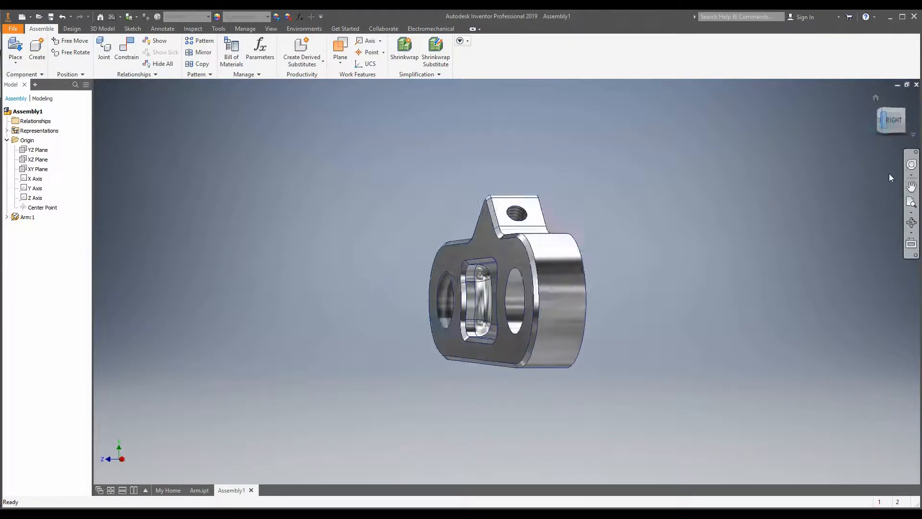
left_click(884, 123)
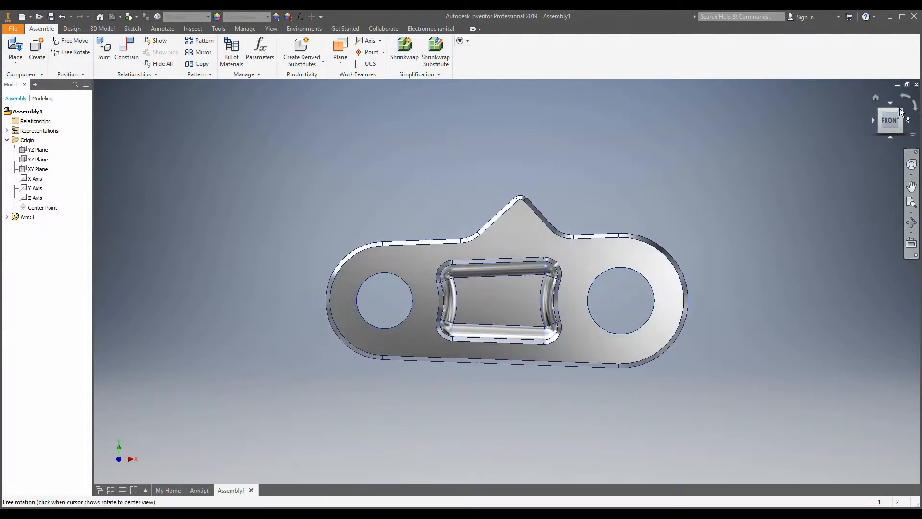
left_click(901, 111)
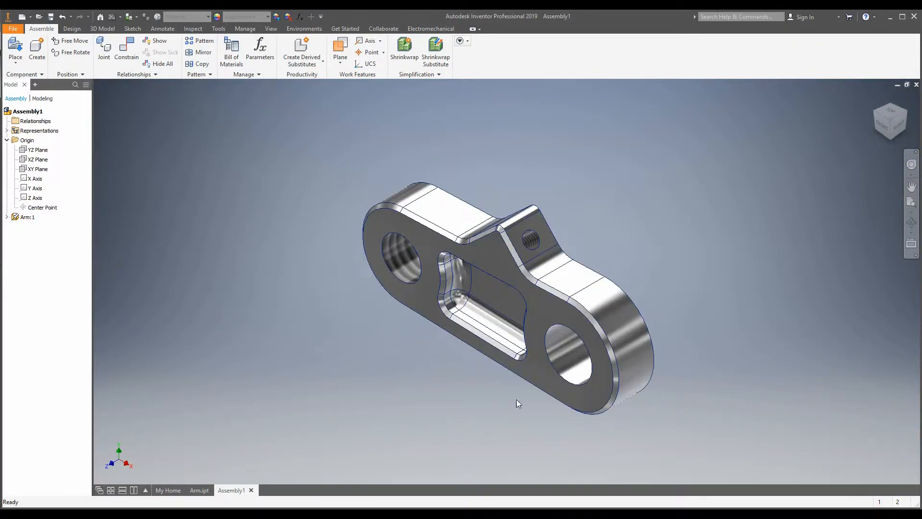
Examine the Arm's pocket and holes, looking closely at the small threaded hole in the pointed projection.
scroll(530, 371, "down", 3)
scroll(523, 345, "up", 3)
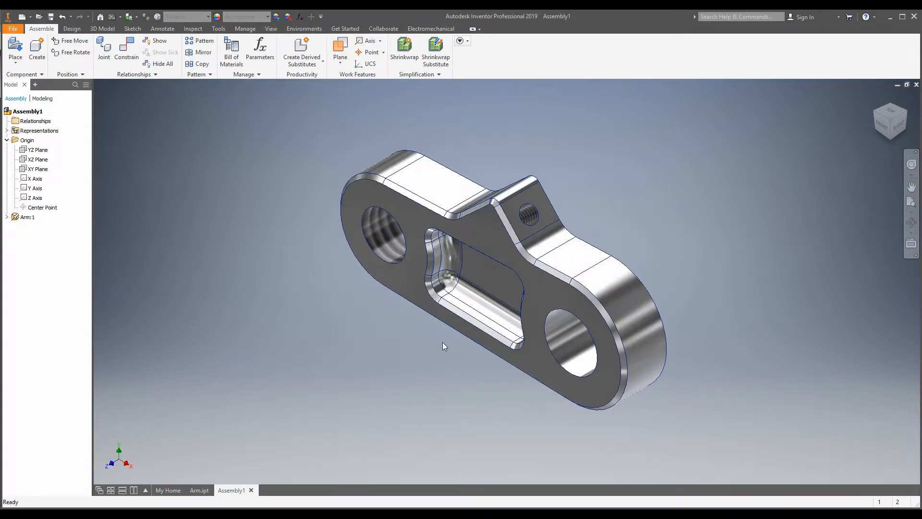
scroll(451, 341, "up", 2)
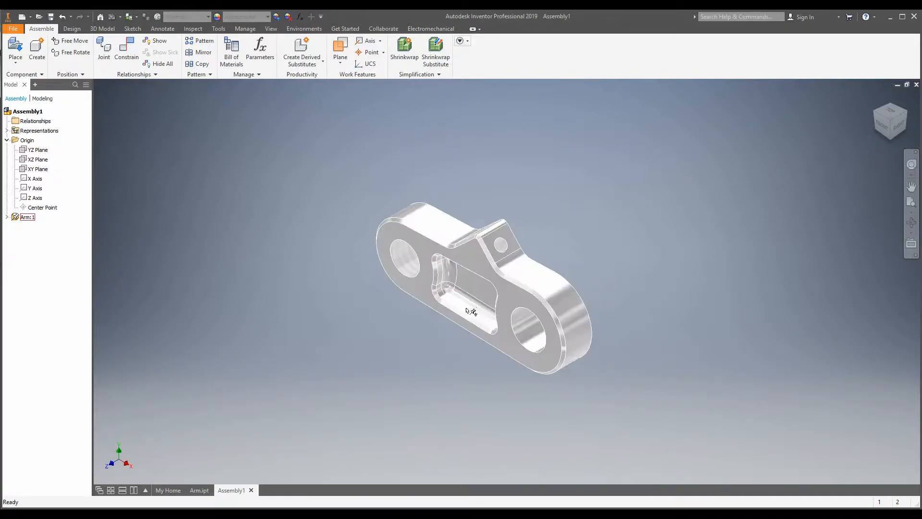
scroll(471, 308, "down", 10)
scroll(521, 221, "up", 6)
scroll(544, 241, "up", 5)
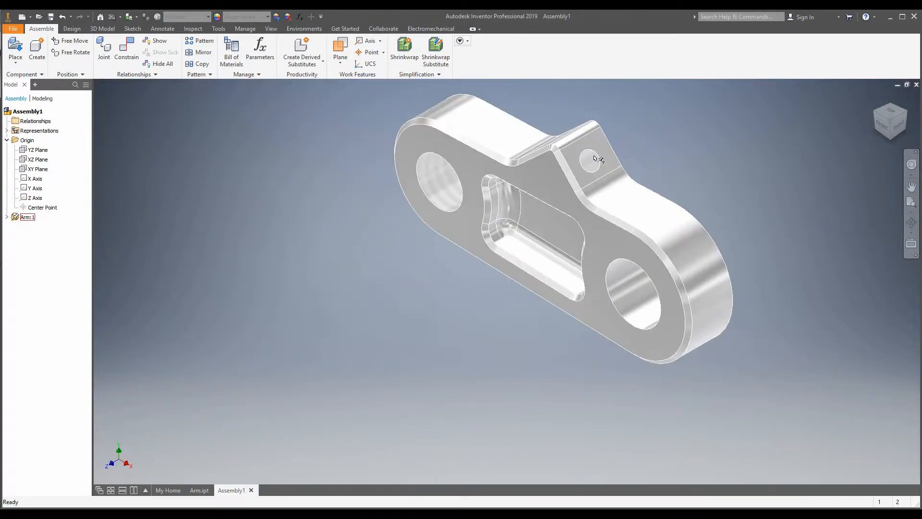
scroll(600, 191, "down", 8)
scroll(531, 375, "up", 4)
scroll(502, 318, "down", 6)
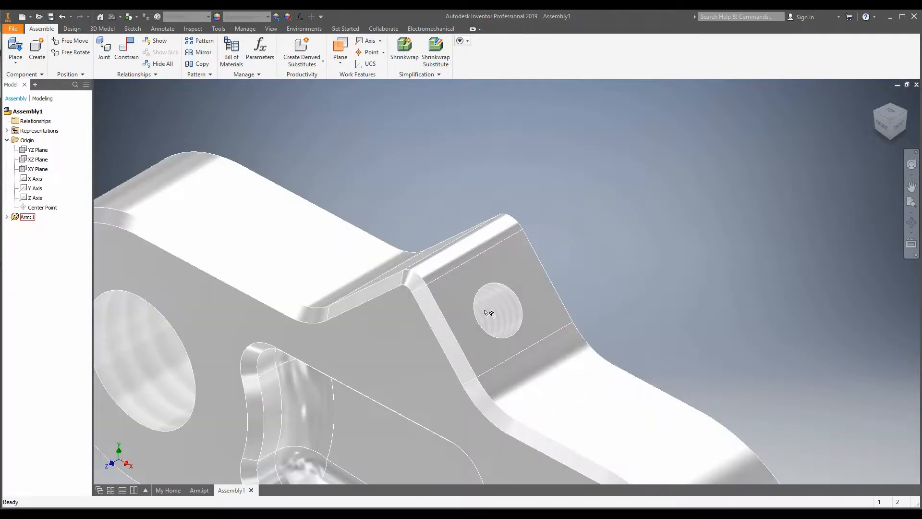
scroll(502, 362, "up", 8)
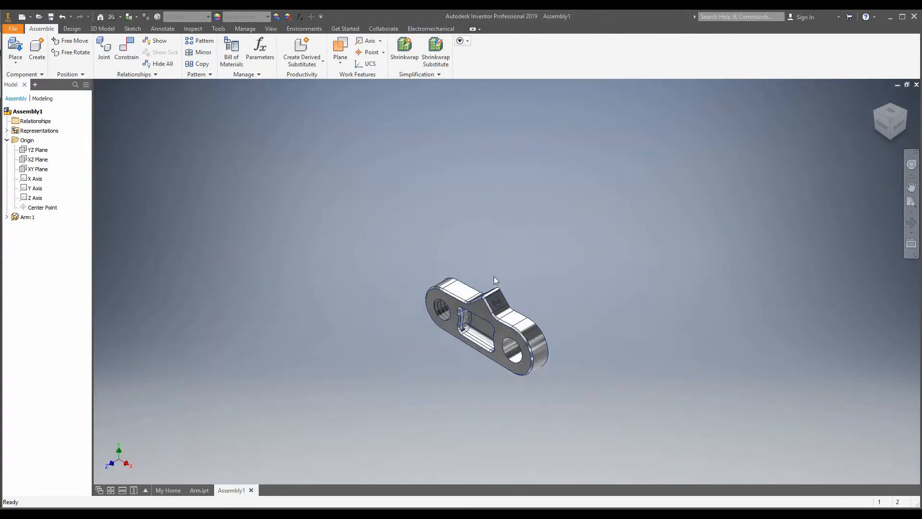
scroll(494, 283, "down", 3)
scroll(486, 336, "down", 4)
scroll(486, 338, "up", 3)
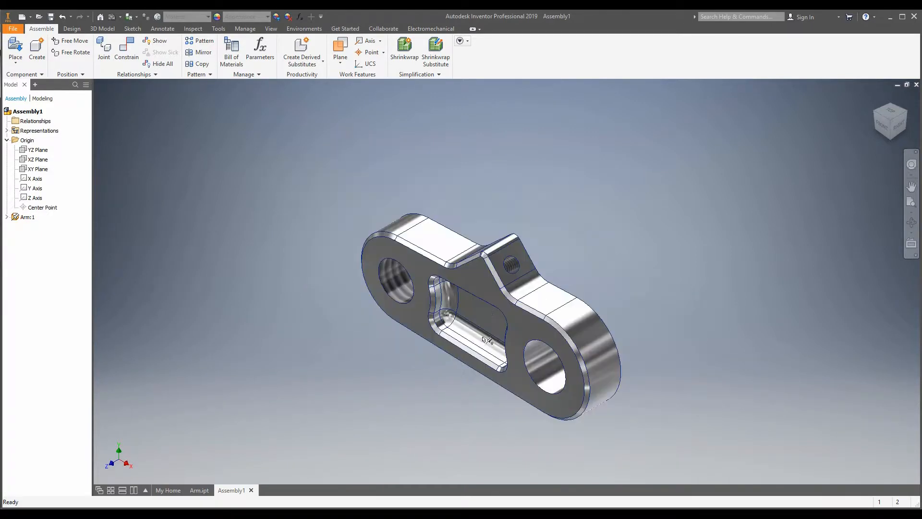
middle_click_drag(500, 345, 482, 326)
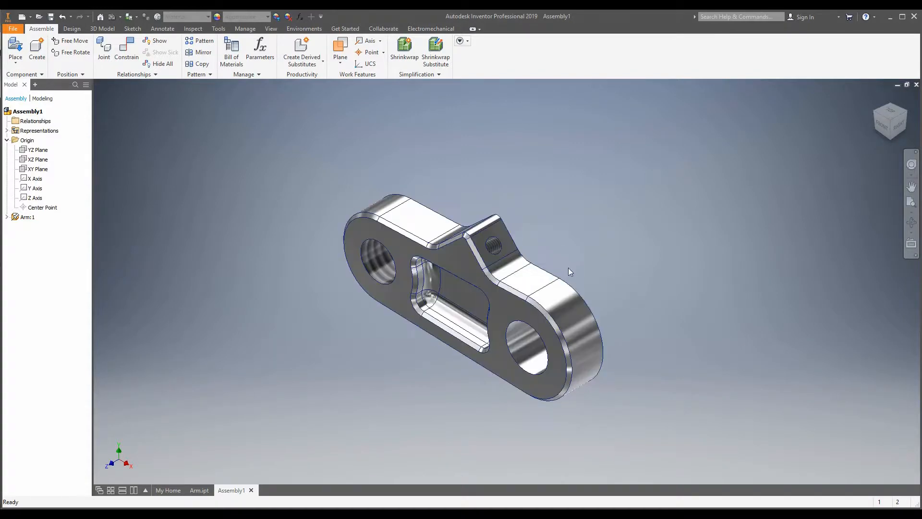
left_click(911, 222)
left_click_drag(536, 251, 568, 317)
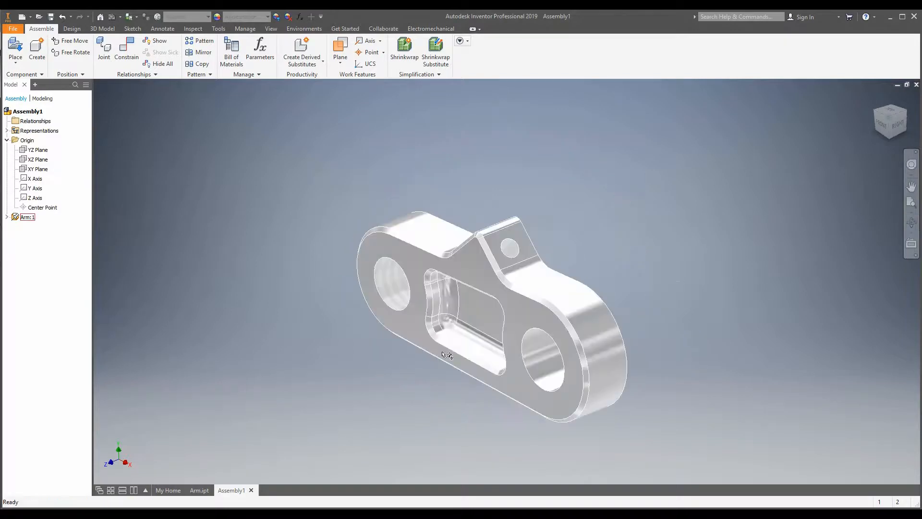
scroll(514, 356, "up", 5)
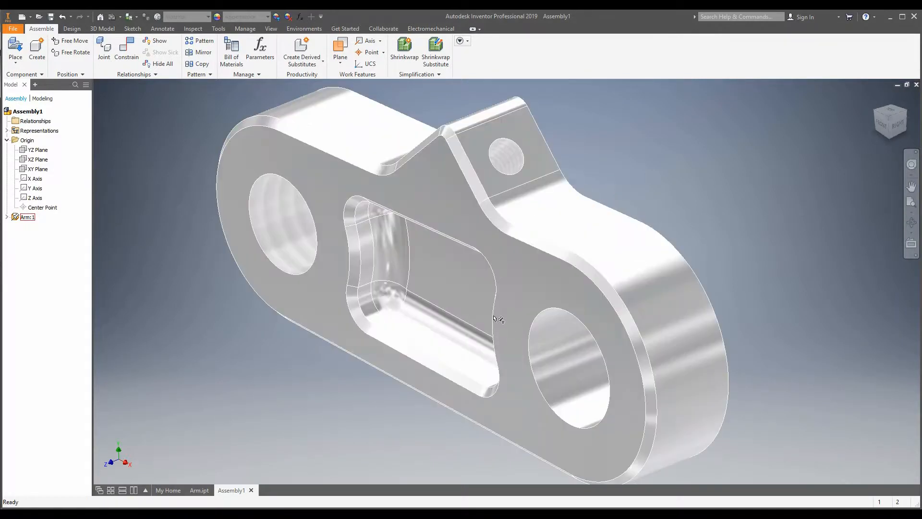
scroll(492, 315, "down", 4)
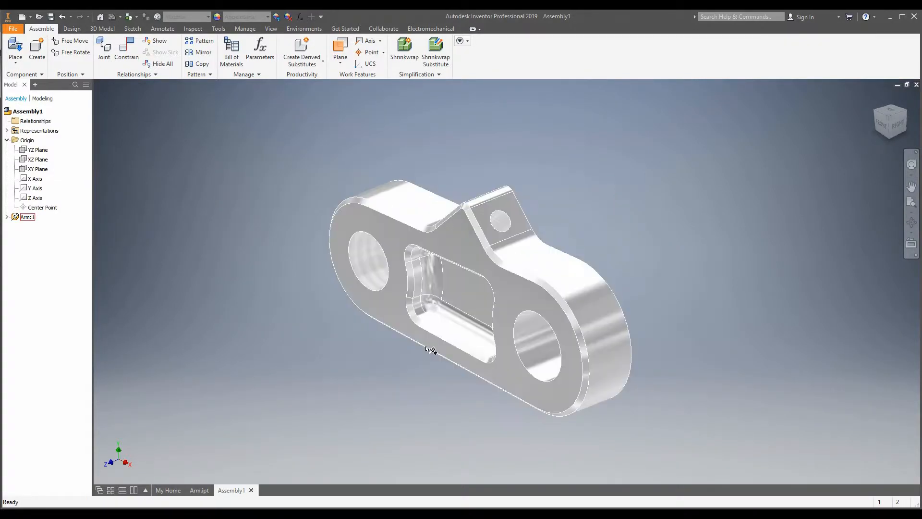
left_click(481, 336)
left_click(399, 378)
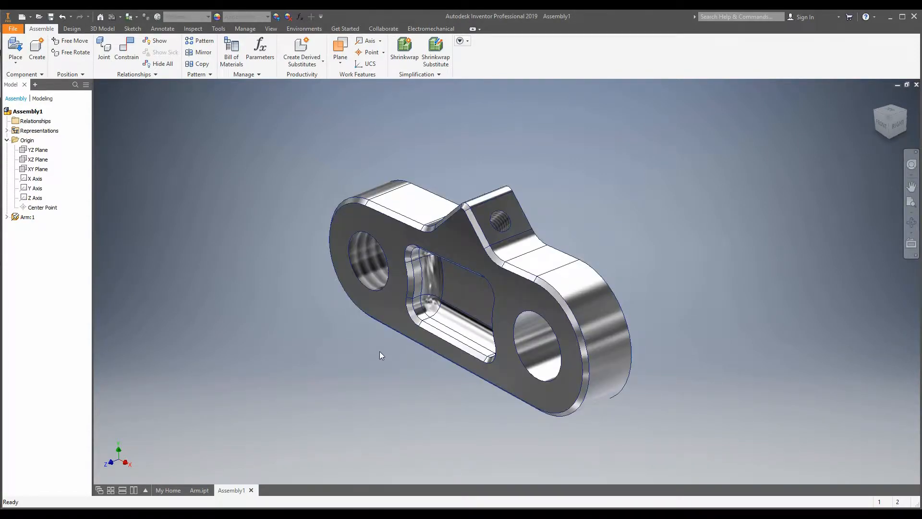
Examine the small threaded hole in the Arm's pointed projection up close, then the whole part from the front.
middle_click_drag(437, 302, 480, 291, "shift")
scroll(554, 234, "up", 3)
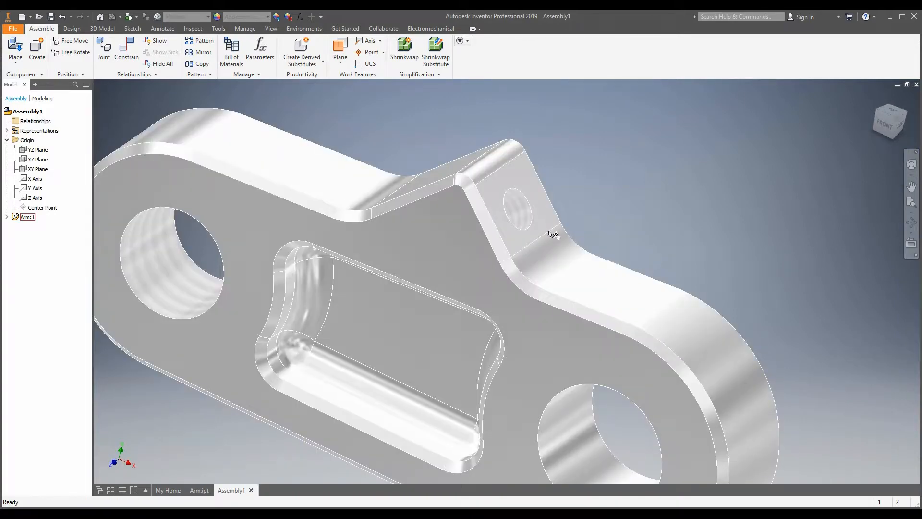
scroll(533, 184, "up", 1)
middle_click_drag(519, 261, 435, 265, "shift")
scroll(269, 336, "up", 3)
scroll(317, 384, "down", 5)
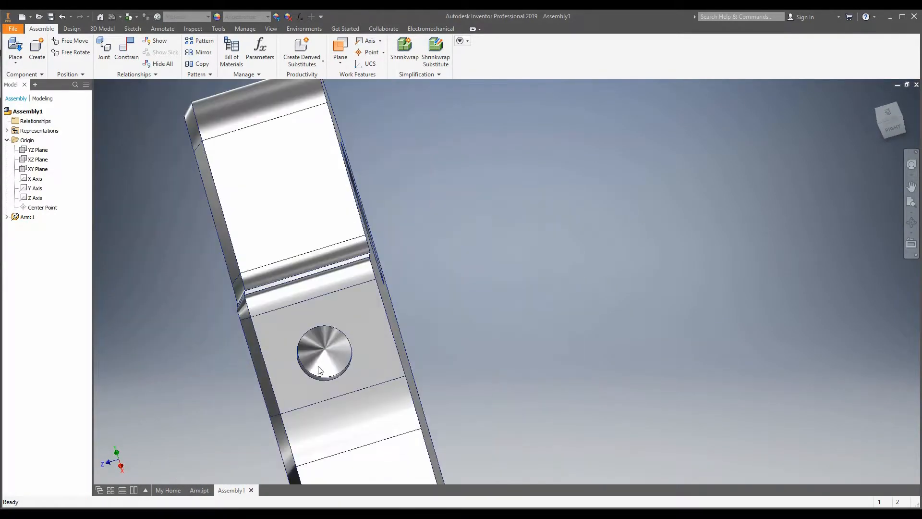
left_click_drag(327, 394, 319, 373, "shift")
middle_click_drag(319, 374, 403, 354, "shift")
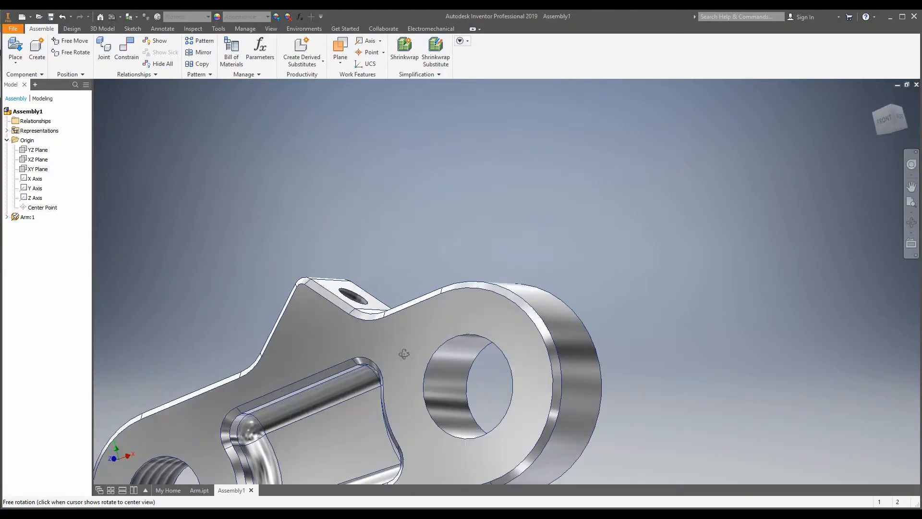
middle_click_drag(436, 327, 517, 384, "shift")
scroll(480, 379, "down", 5)
scroll(416, 431, "up", 6)
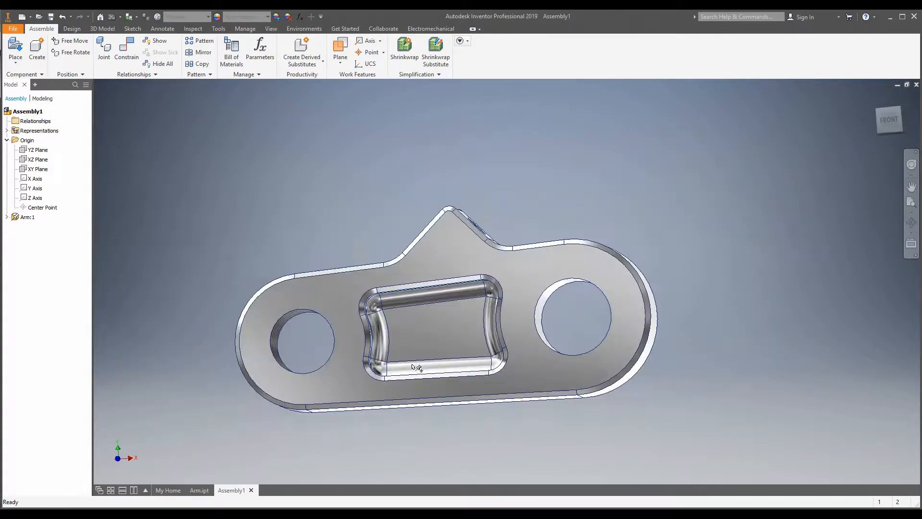
Inspect the Arm's large threaded end hole from an angle and return to the isometric view.
middle_click_drag(415, 368, 361, 337, "shift")
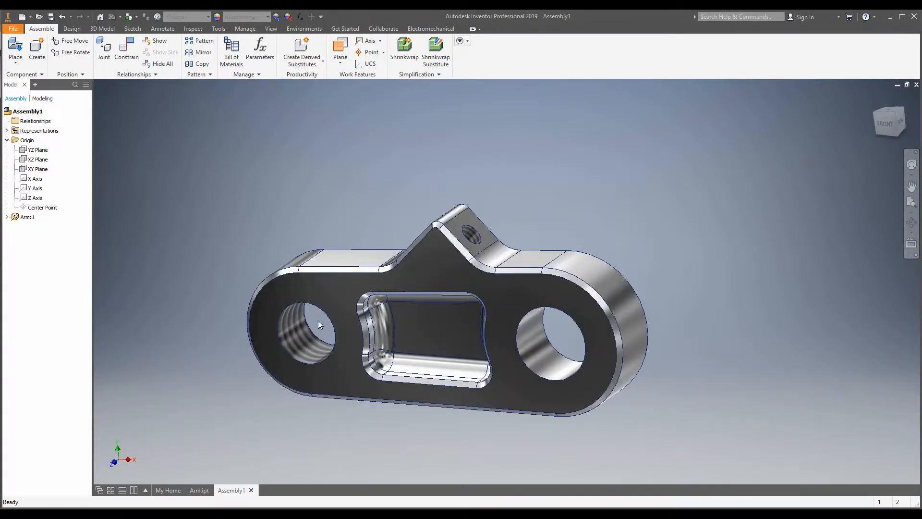
left_click(307, 359)
scroll(302, 387, "up", 3)
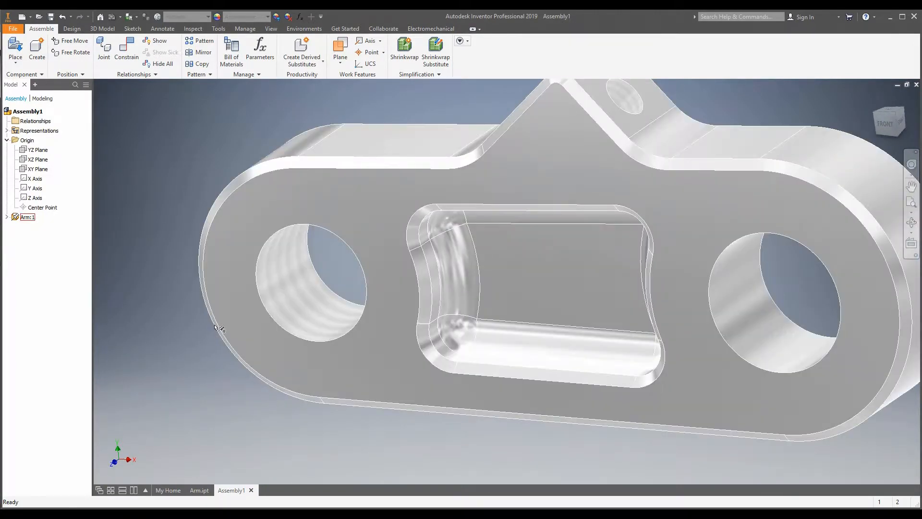
scroll(214, 326, "down", 3)
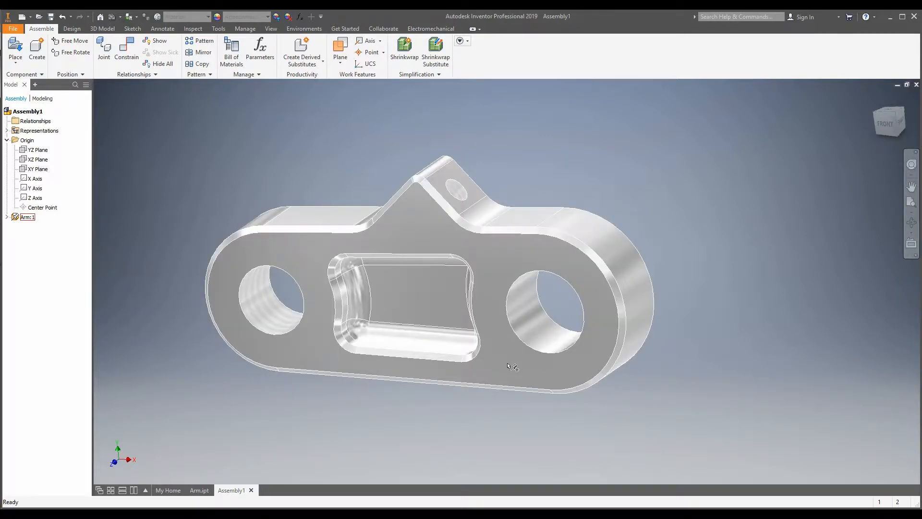
left_click(734, 396)
scroll(482, 379, "up", 3)
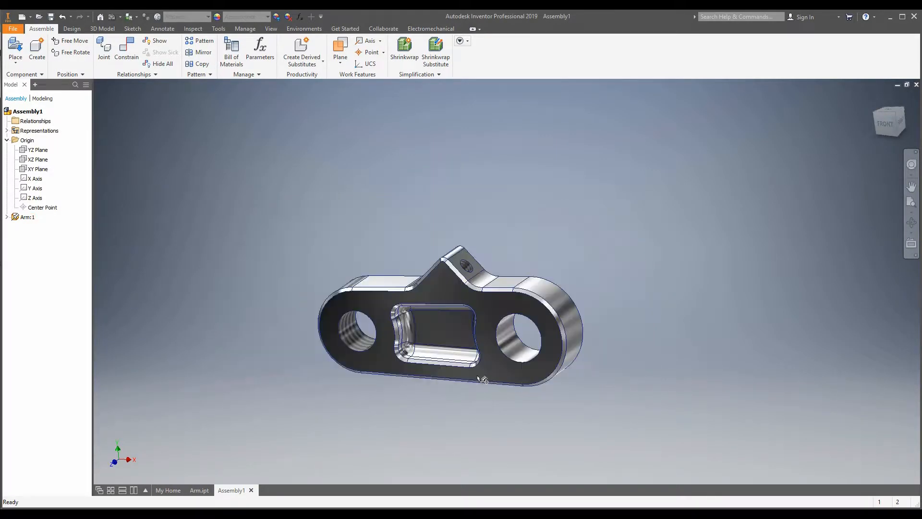
left_click(895, 117)
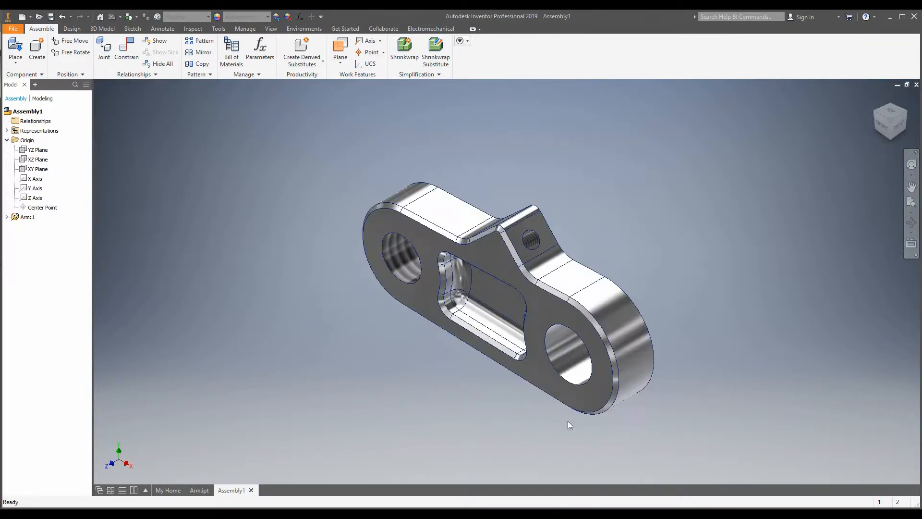
scroll(323, 277, "up", 3)
scroll(425, 286, "down", 4)
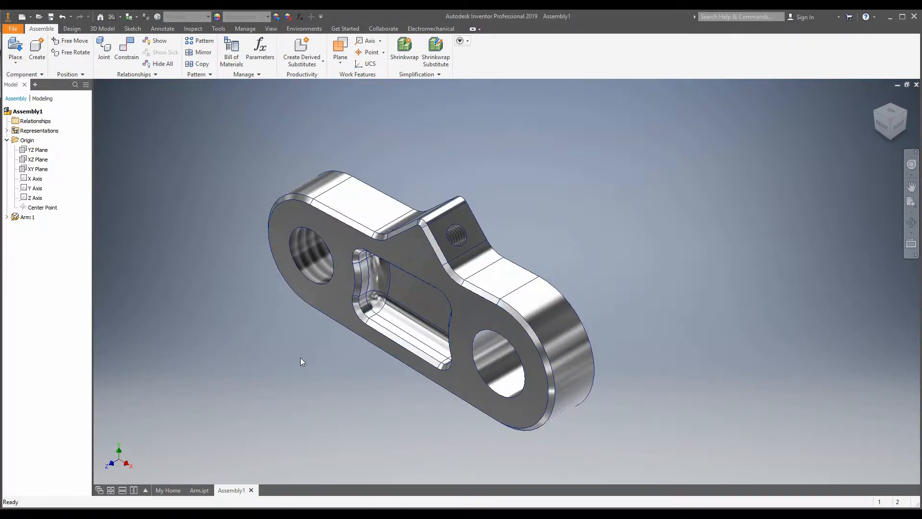
scroll(437, 381, "up", 3)
scroll(410, 367, "down", 4)
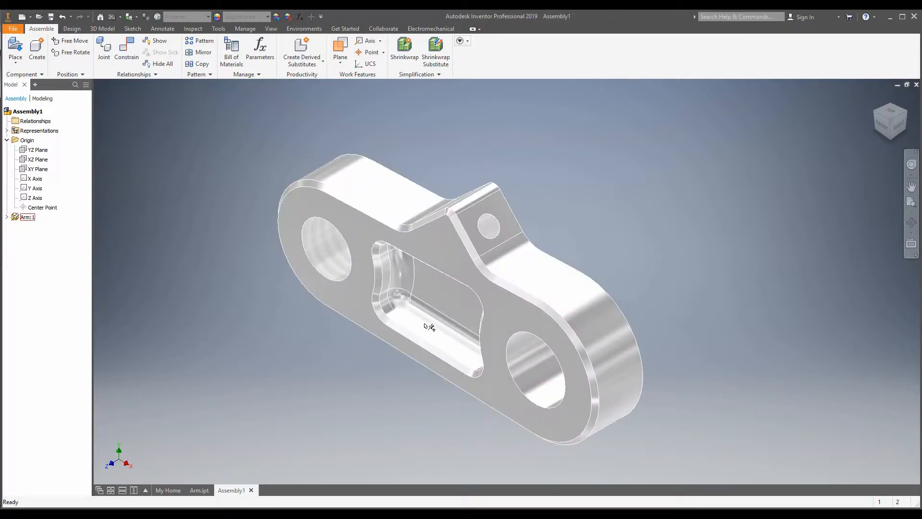
middle_click_drag(429, 327, 429, 308, "shift")
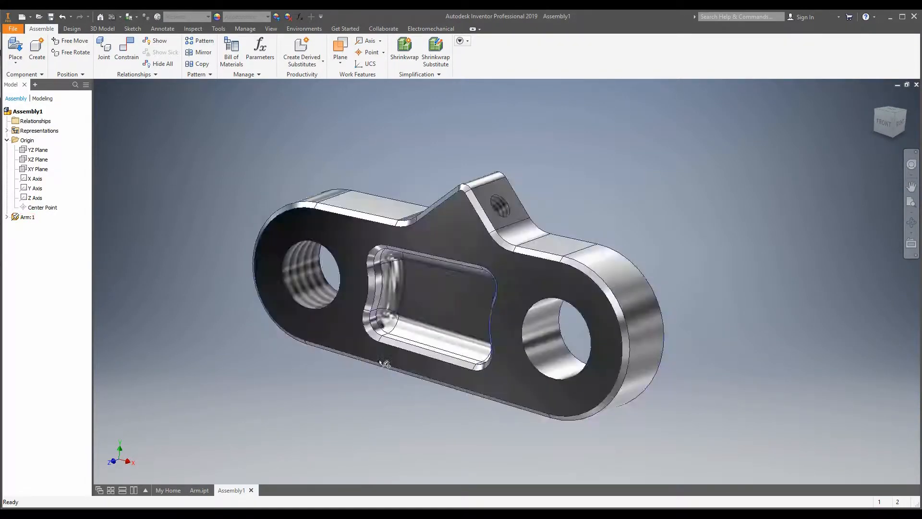
scroll(381, 359, "up", 3)
left_click_drag(405, 317, 385, 319, "shift")
mouse_move(384, 319)
middle_mouse_down("shift")
mouse_move(432, 332)
mouse_move(481, 317)
mouse_move(453, 344)
mouse_move(419, 338)
middle_mouse_up("shift")
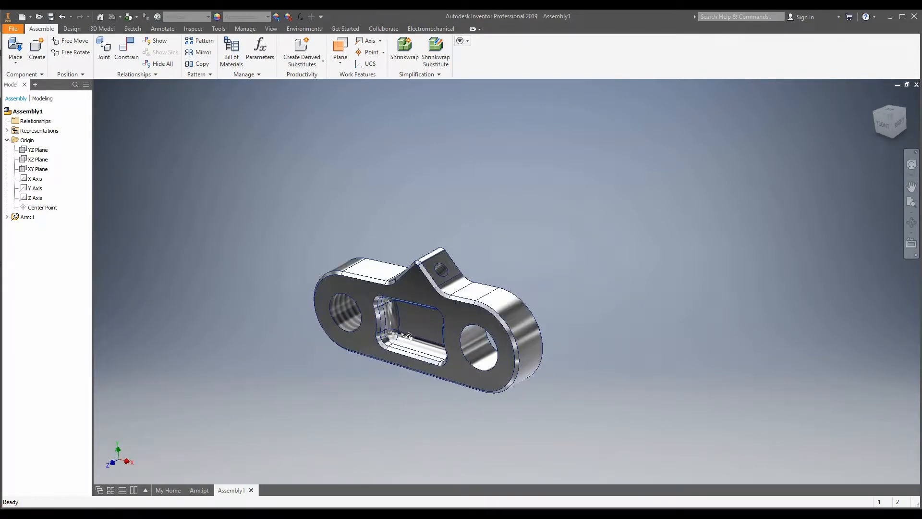
scroll(423, 357, "down", 5)
scroll(324, 373, "up", 4)
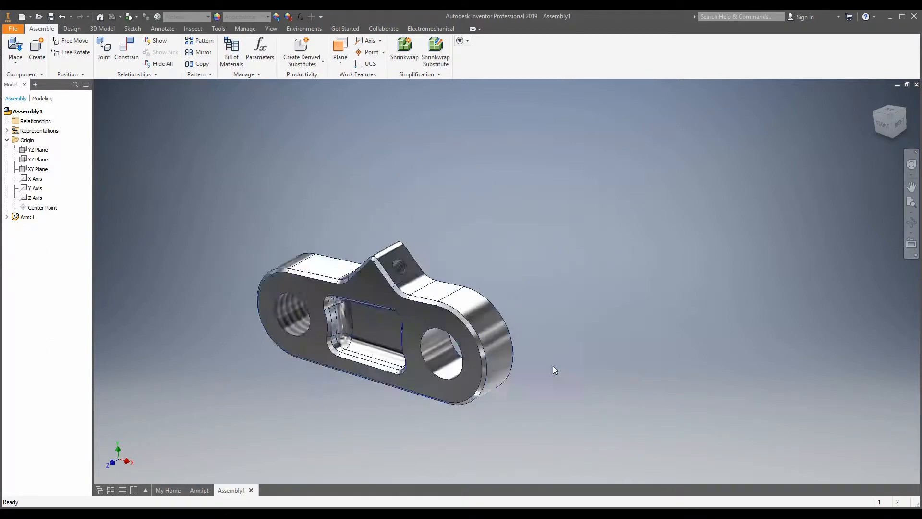
scroll(507, 375, "up", 3)
scroll(456, 381, "down", 4)
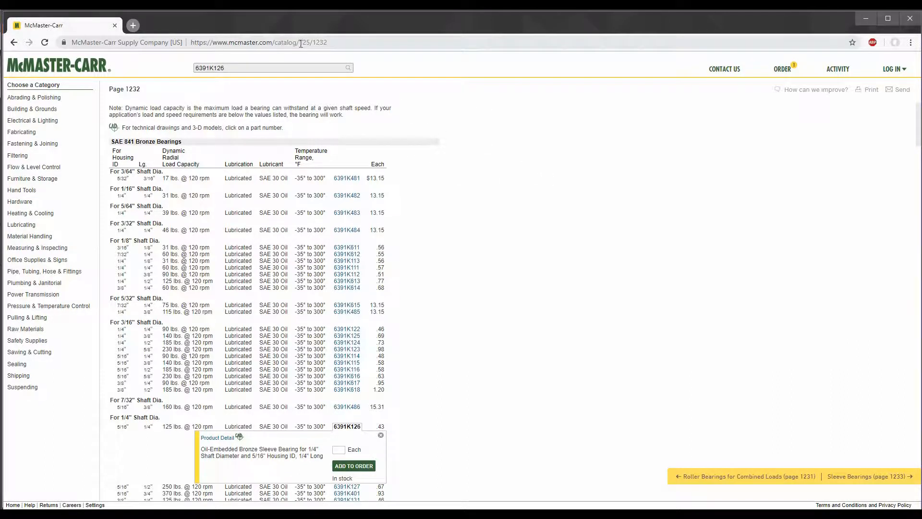
Find bronze sleeve bearing 6391K126 under the 1/4" shaft diameter entries in the McMaster-Carr catalog and open its product detail page.
double_click(227, 68)
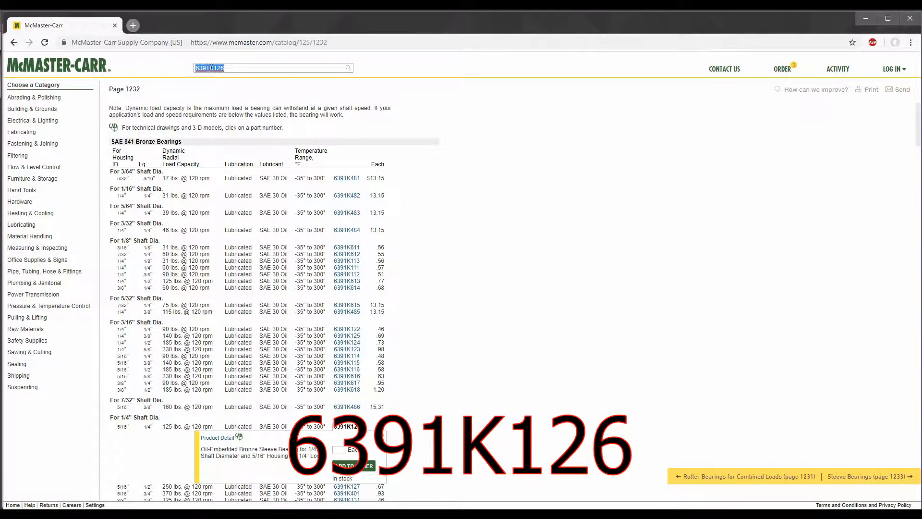
left_click(242, 68)
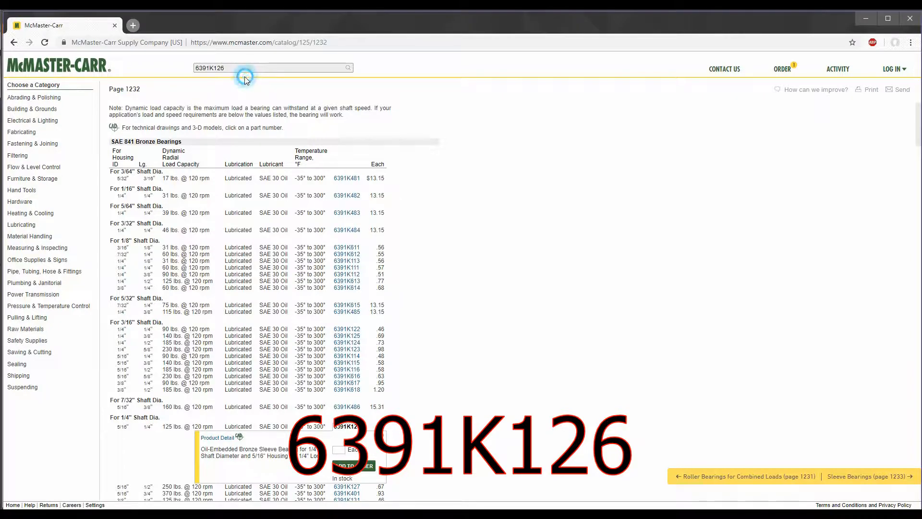
scroll(443, 345, "down", 2)
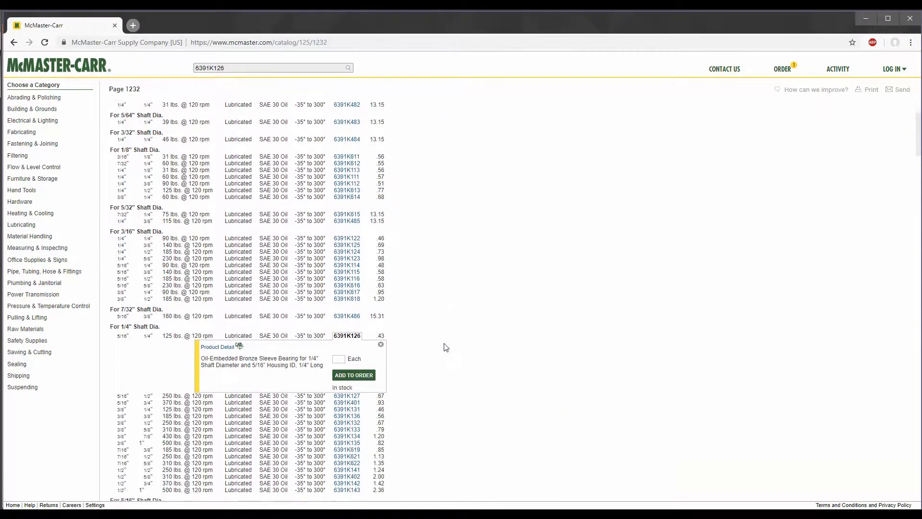
scroll(269, 197, "up", 4)
scroll(269, 197, "down", 5)
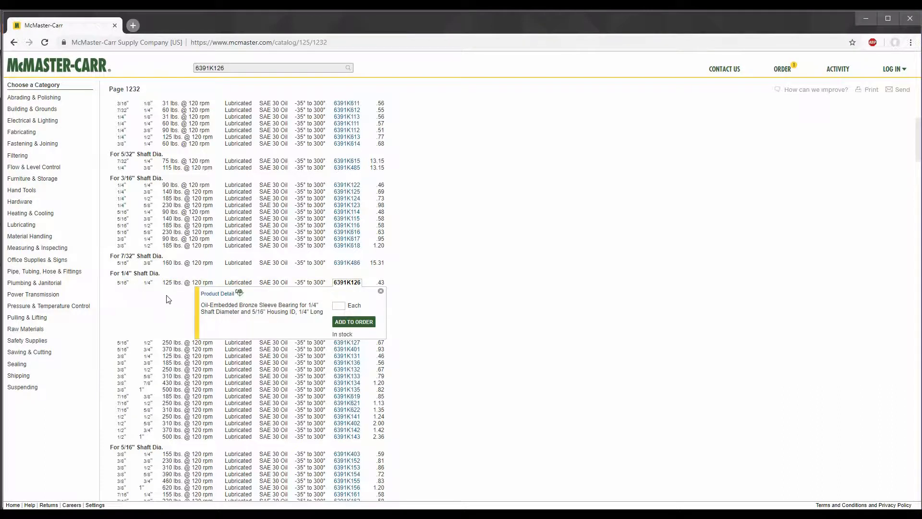
left_click(239, 295)
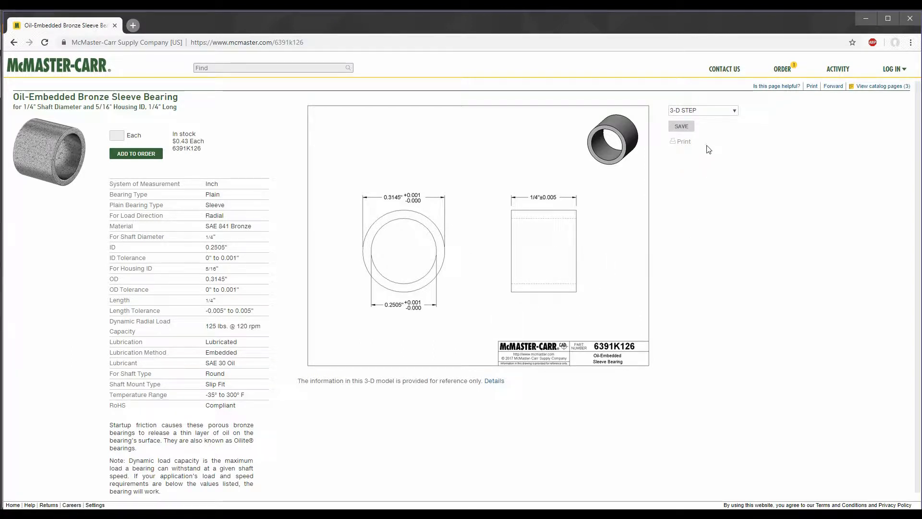
Download the sleeve bearing's CAD model in 3-D STEP format.
left_click(732, 113)
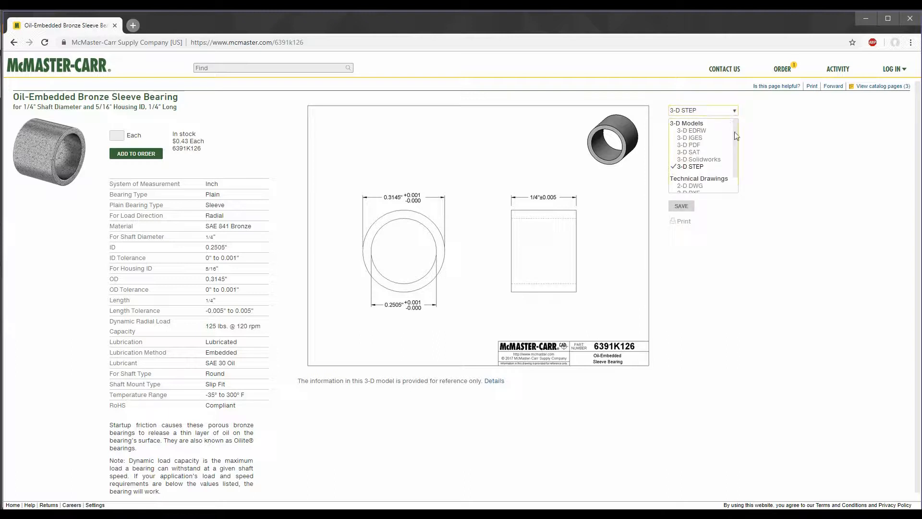
scroll(738, 135, "down", 2)
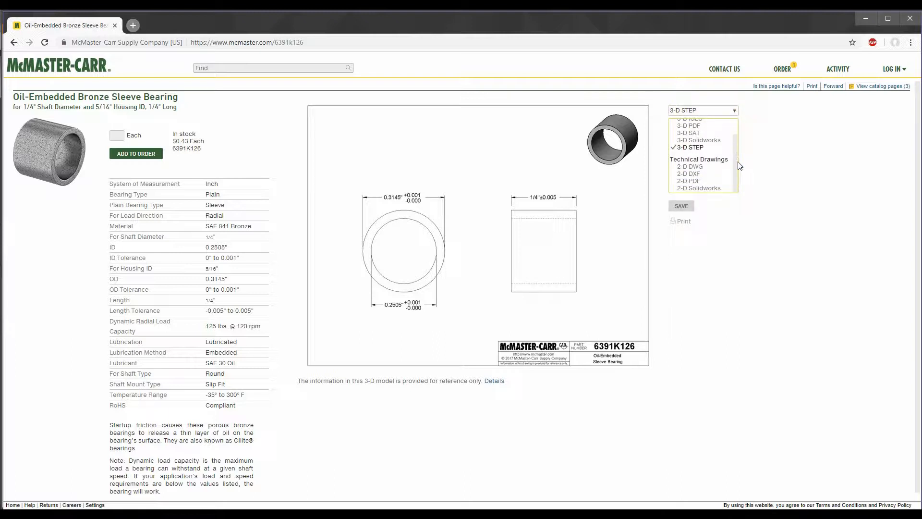
scroll(741, 153, "up", 2)
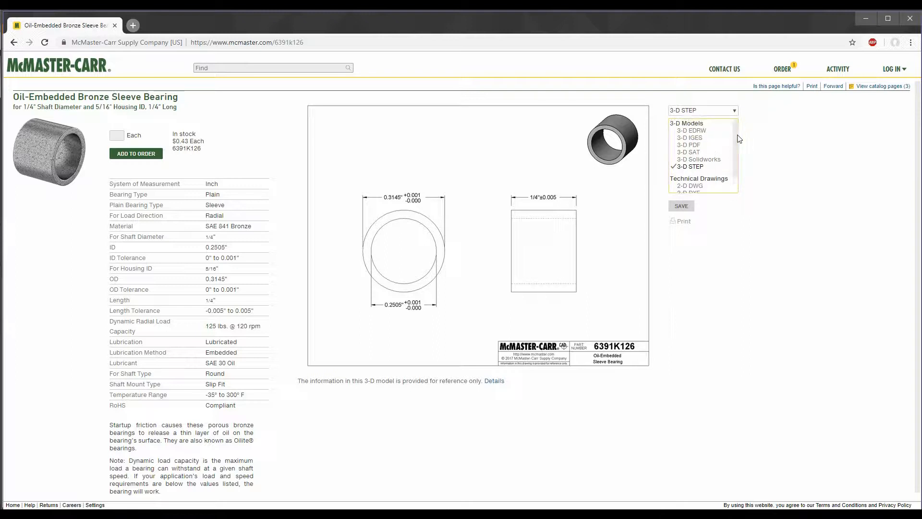
left_click(691, 169)
left_click(690, 169)
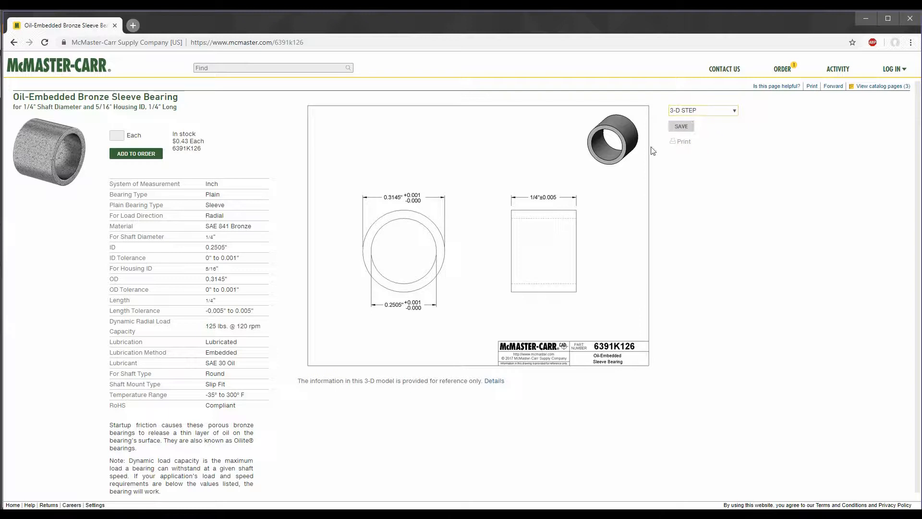
left_click(685, 128)
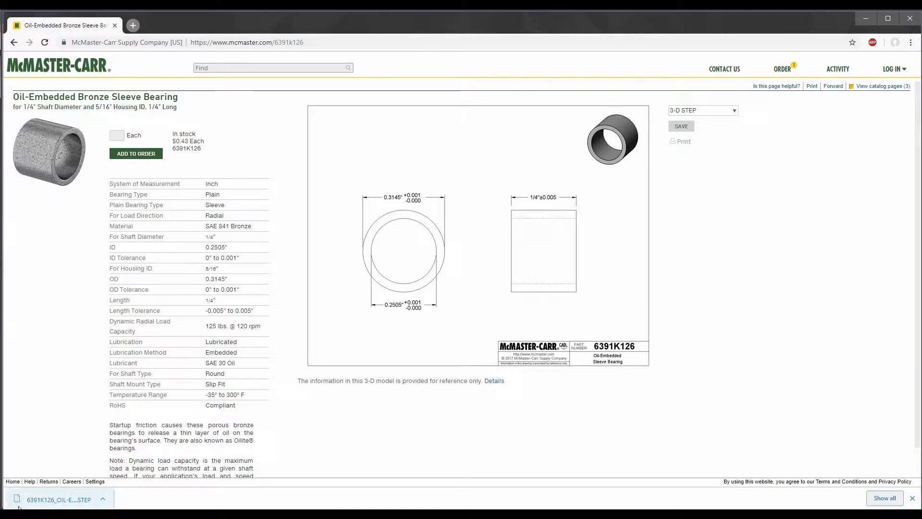
Copy the downloaded bearing STEP file into the Workshop 2 Required Files folder and switch back to the Inventor assembly.
left_click(35, 500)
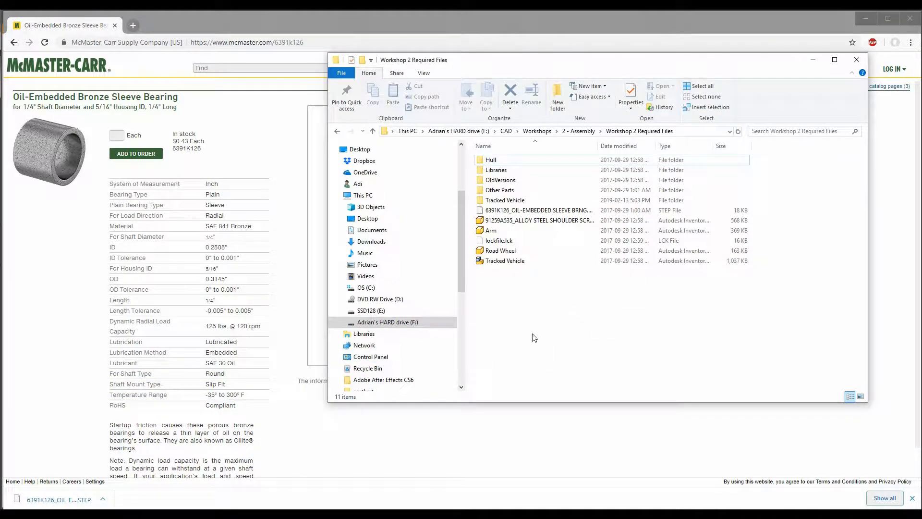
key("ctrl+v")
left_click(542, 317)
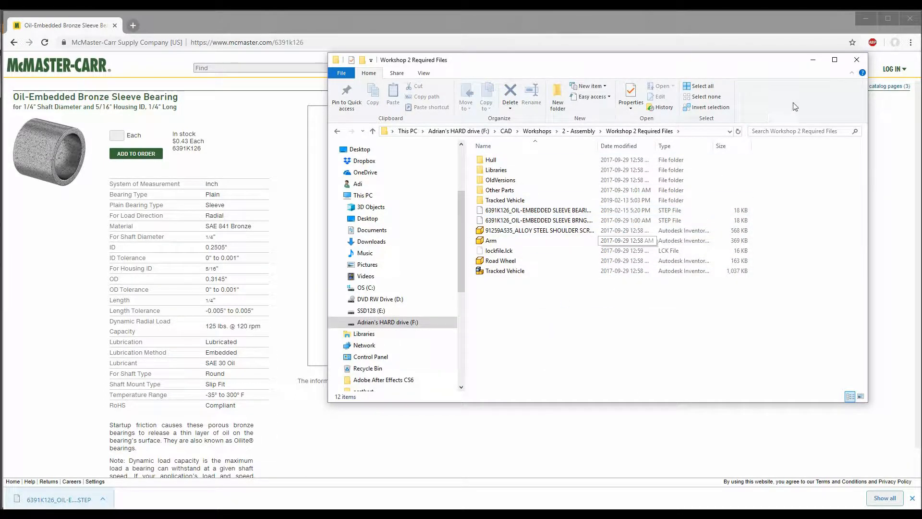
left_click(813, 60)
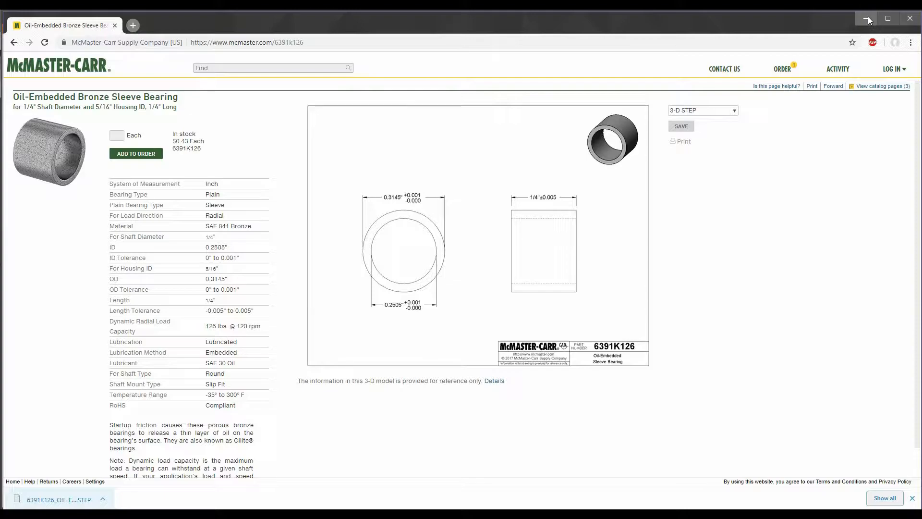
left_click(868, 18)
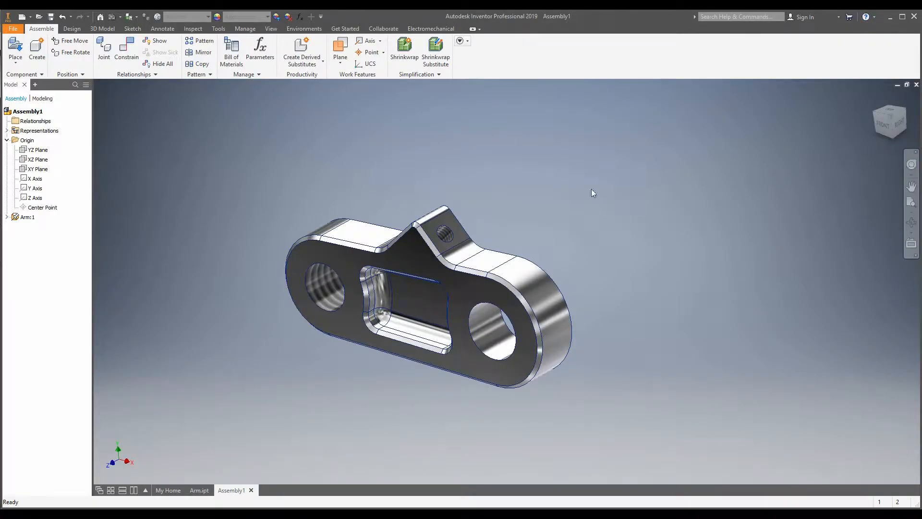
Start placing a component from a STEP file, choosing 6391K126_OIL-EMBEDDED SLEEVE BEARING (1).STEP in the Workshop 2 Required Files folder.
scroll(451, 278, "down", 4)
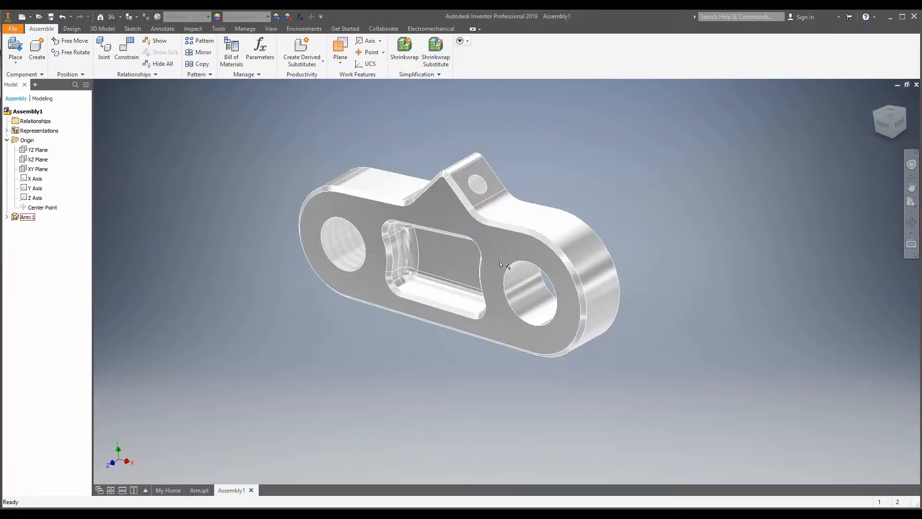
mouse_move(454, 255)
middle_mouse_down("shift")
mouse_move(469, 267)
mouse_move(449, 268)
middle_mouse_up("shift")
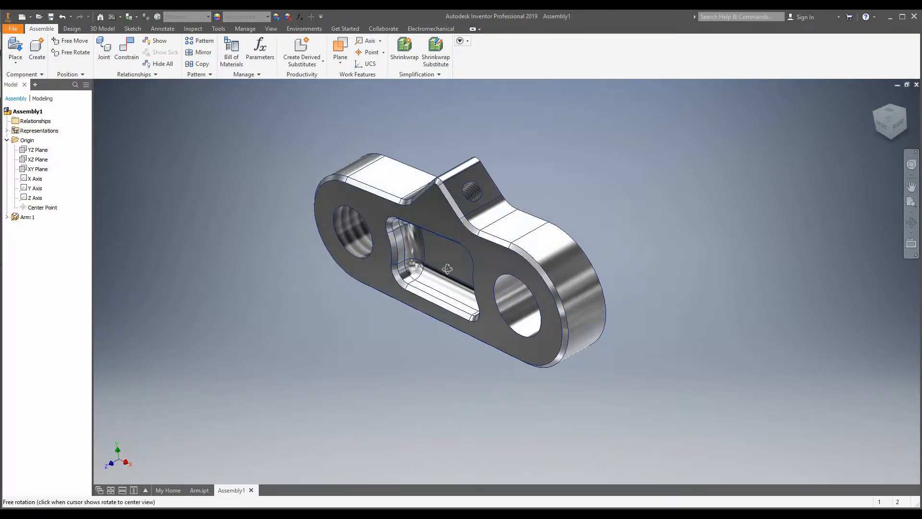
left_click(13, 50)
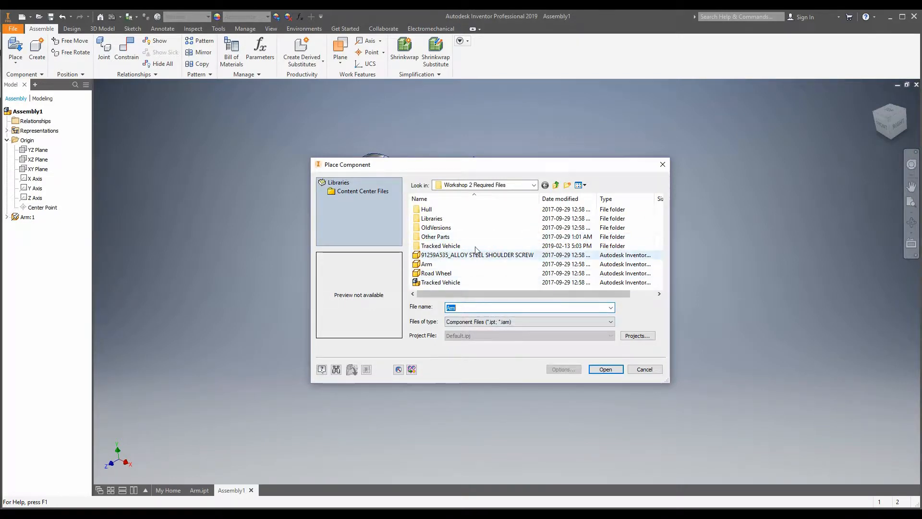
left_click(504, 325)
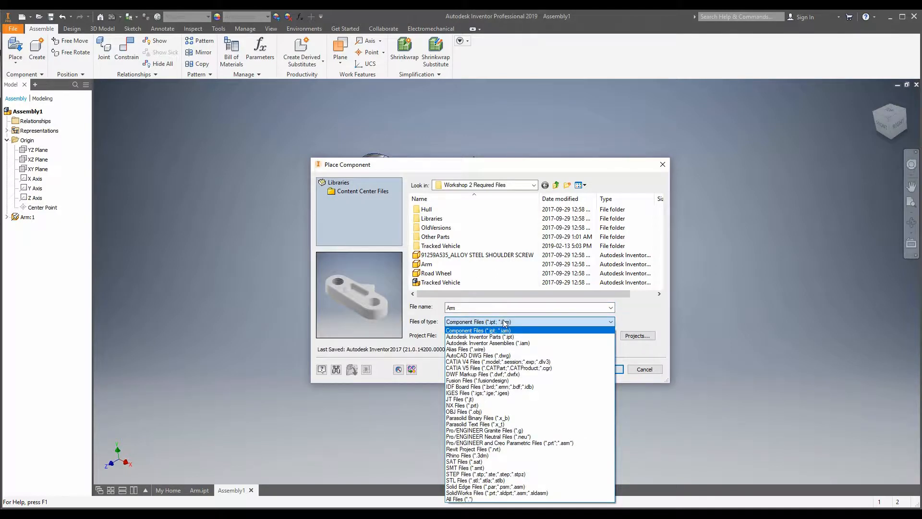
left_click(503, 325)
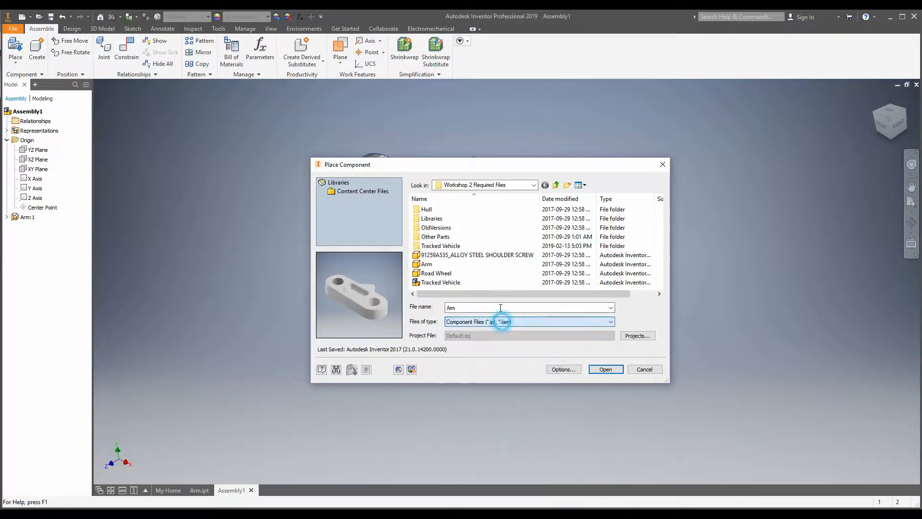
left_click(502, 325)
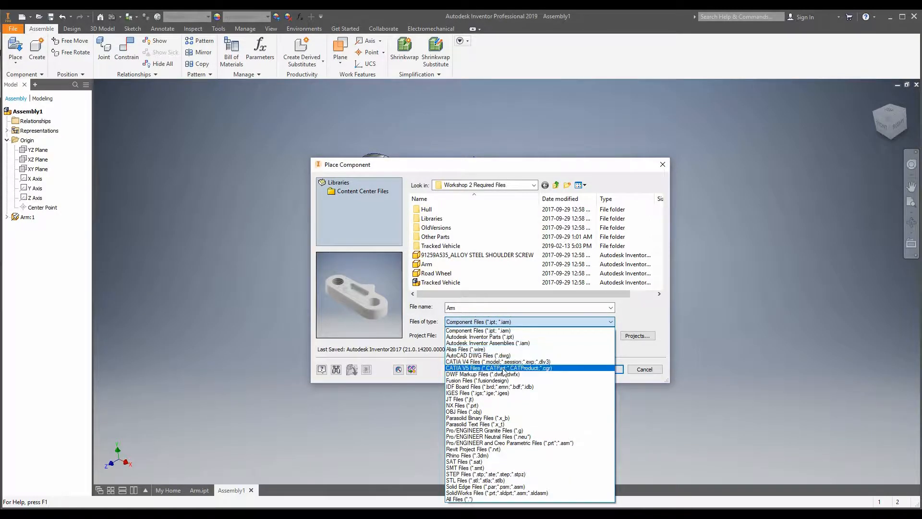
left_click(502, 474)
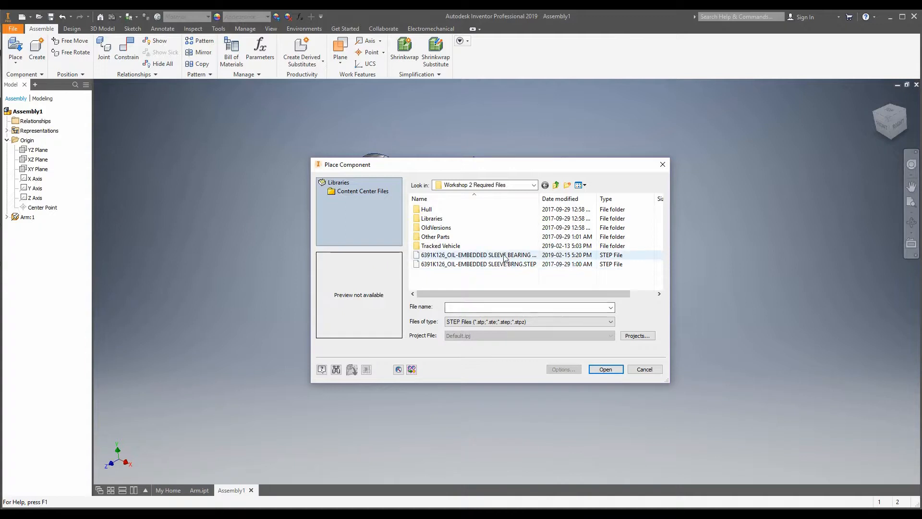
double_click(538, 258)
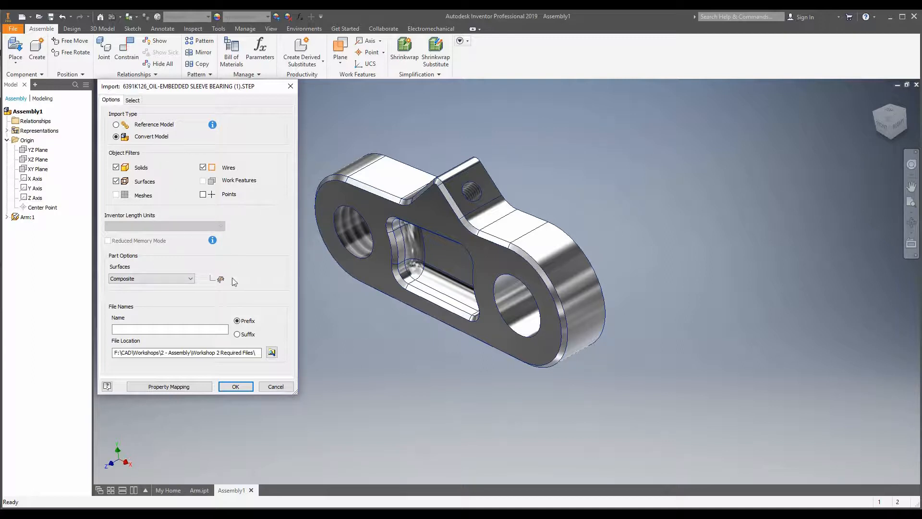
Import the bearing with the Convert Model option and place one instance beside the Arm.
left_click(235, 387)
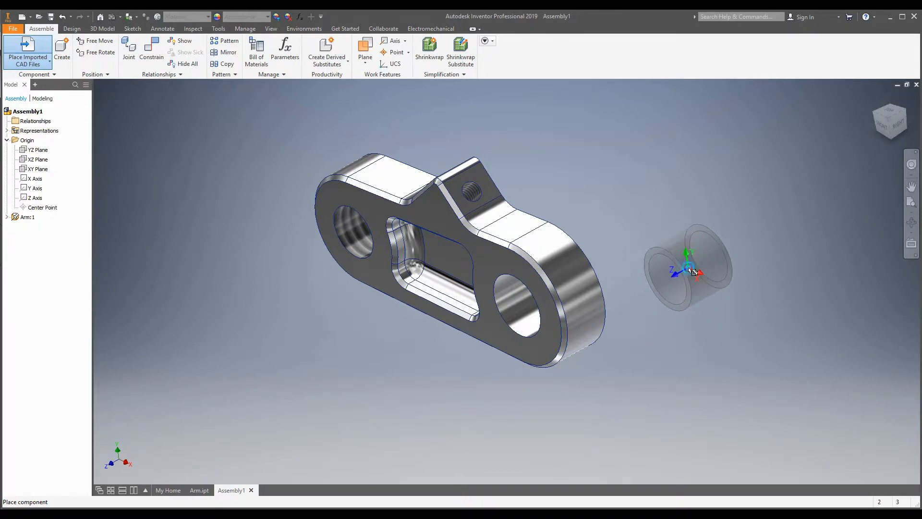
left_click(686, 277)
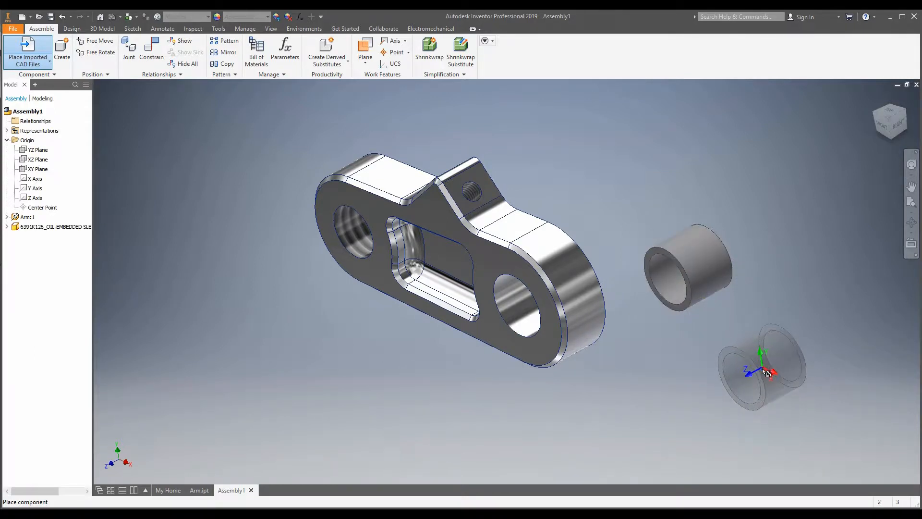
key("Escape")
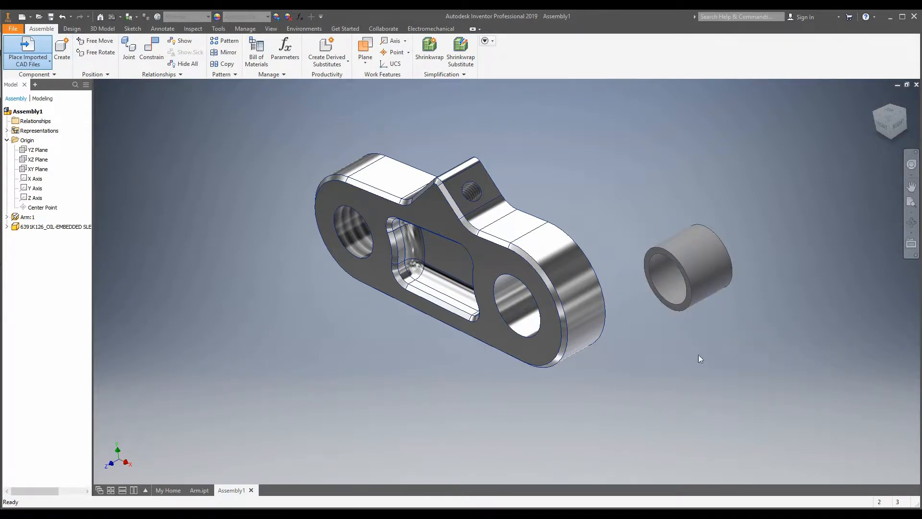
Move the bearing freely beside the Arm and try to move the grounded Arm.
scroll(692, 353, "down", 3)
scroll(691, 352, "up", 4)
middle_click_drag(626, 278, 426, 319, "shift")
left_click_drag(577, 273, 609, 254)
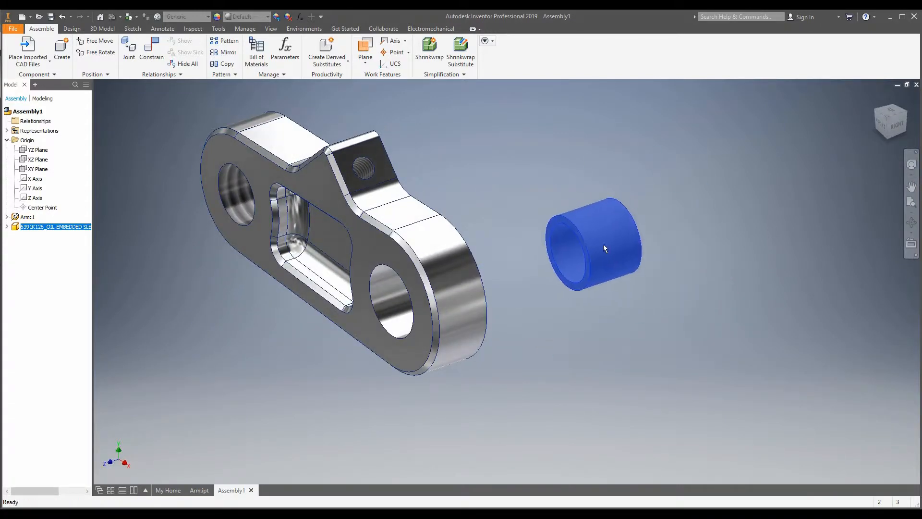
left_click(624, 374)
left_click_drag(428, 291, 372, 283)
left_click(291, 388)
middle_click_drag(300, 354, 367, 254)
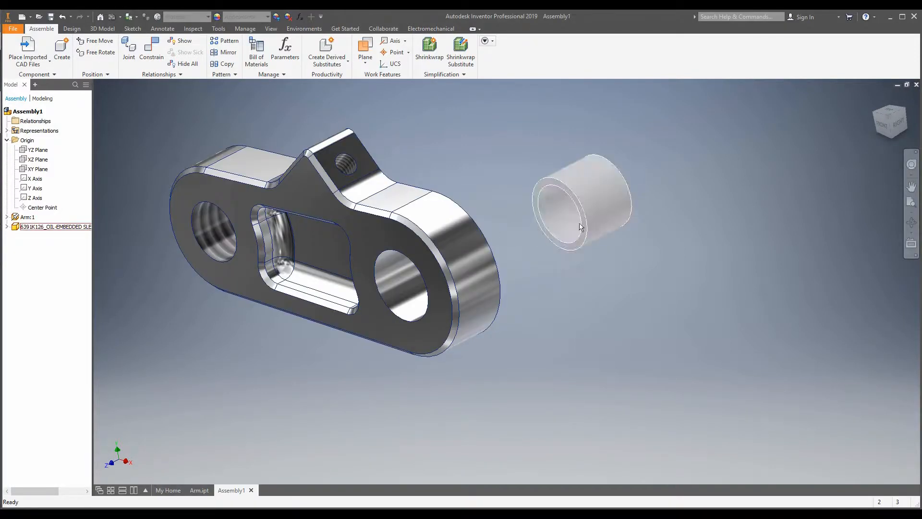
Examine the Arm's smooth end hole and the bearing beside it from several angles and distances.
middle_click_drag(574, 212, 590, 192, "shift")
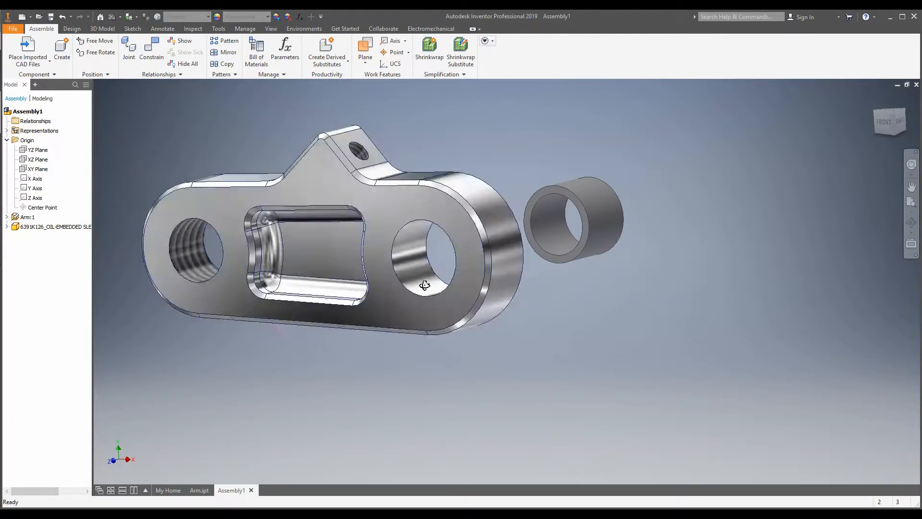
middle_click_drag(444, 278, 491, 304, "shift")
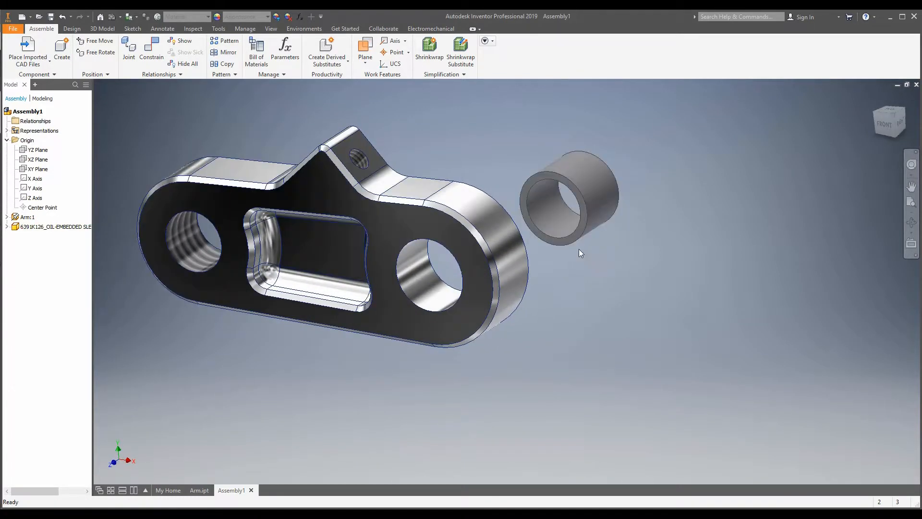
scroll(548, 220, "up", 2)
scroll(569, 186, "down", 3)
scroll(568, 186, "up", 3)
scroll(515, 247, "down", 4)
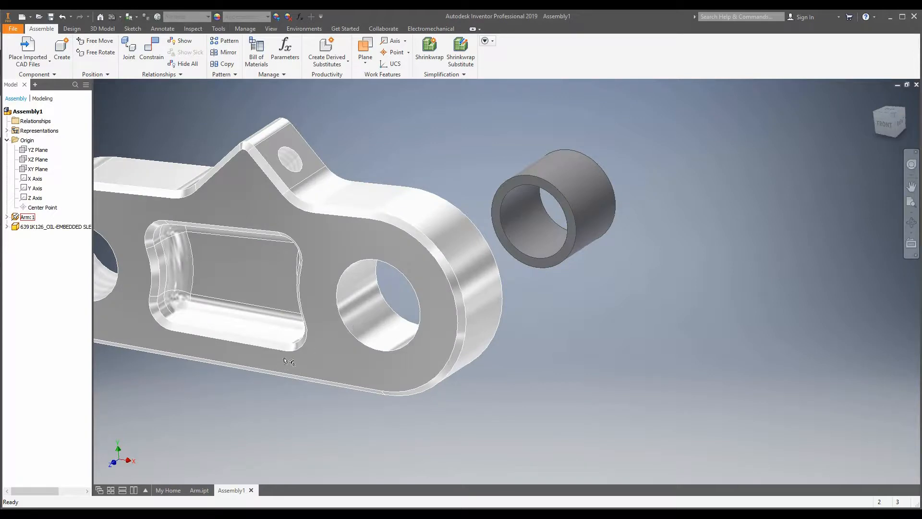
scroll(429, 330, "up", 3)
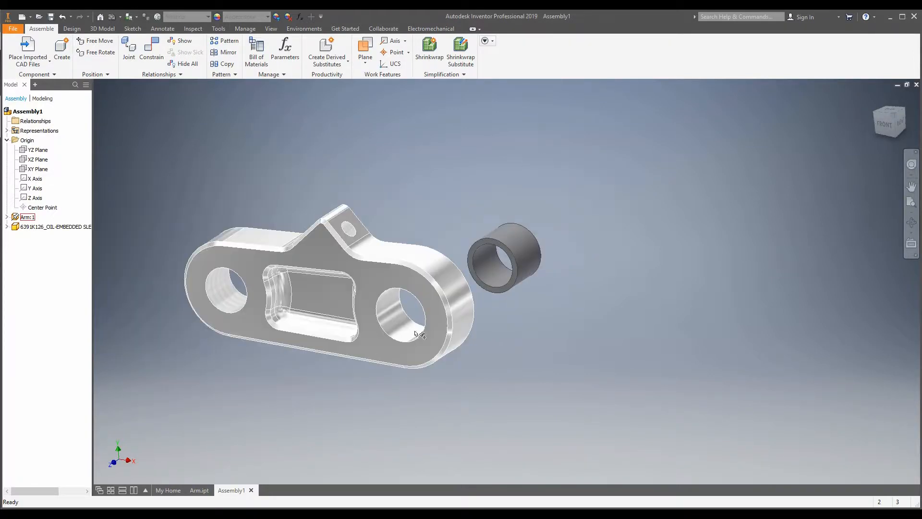
scroll(441, 362, "down", 4)
scroll(471, 372, "up", 2)
scroll(541, 343, "down", 1)
middle_click_drag(541, 343, 469, 338)
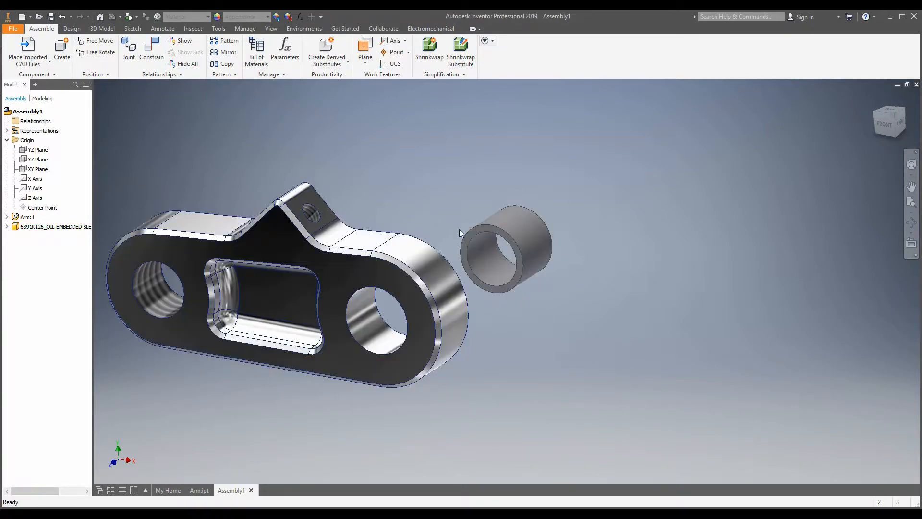
scroll(459, 229, "up", 3)
scroll(446, 240, "down", 4)
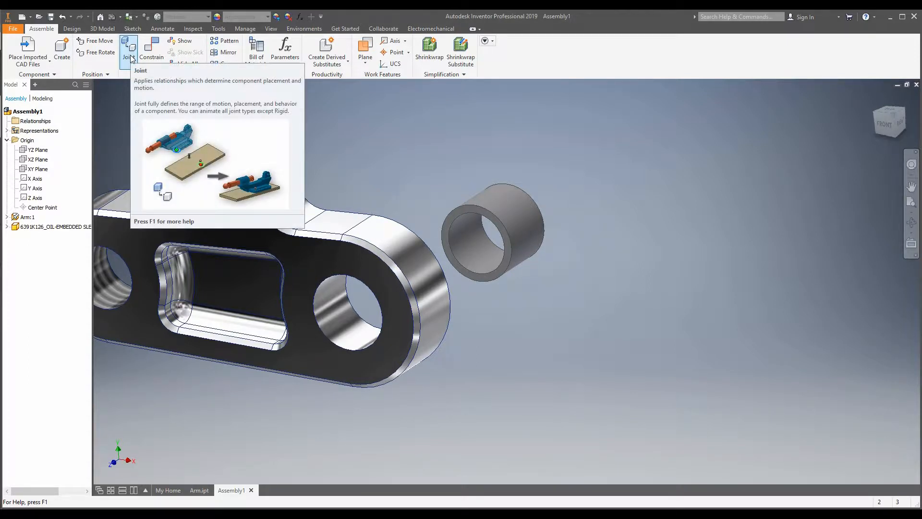
left_click(480, 241)
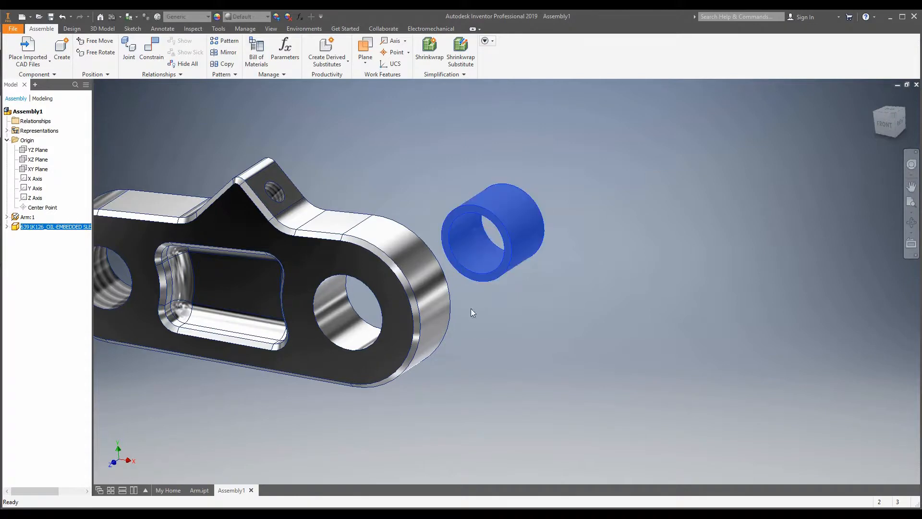
left_click(387, 274)
left_click(491, 369)
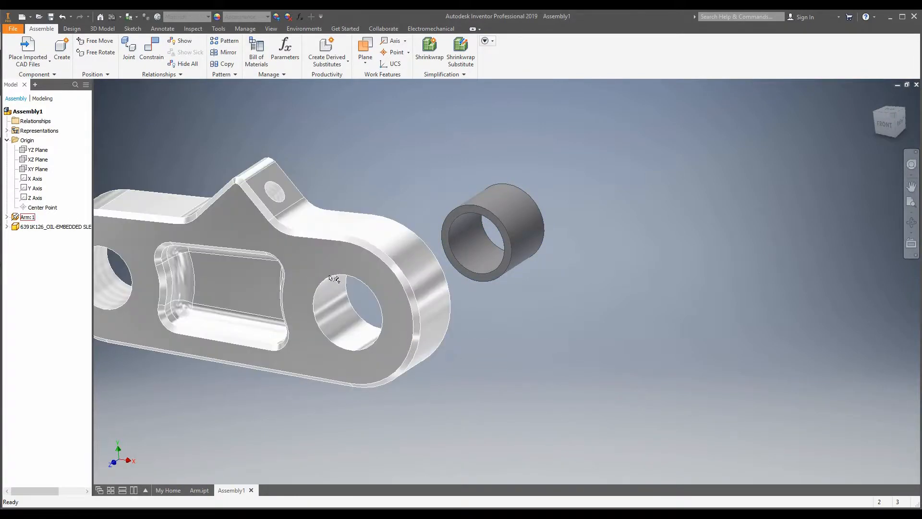
left_click(152, 48)
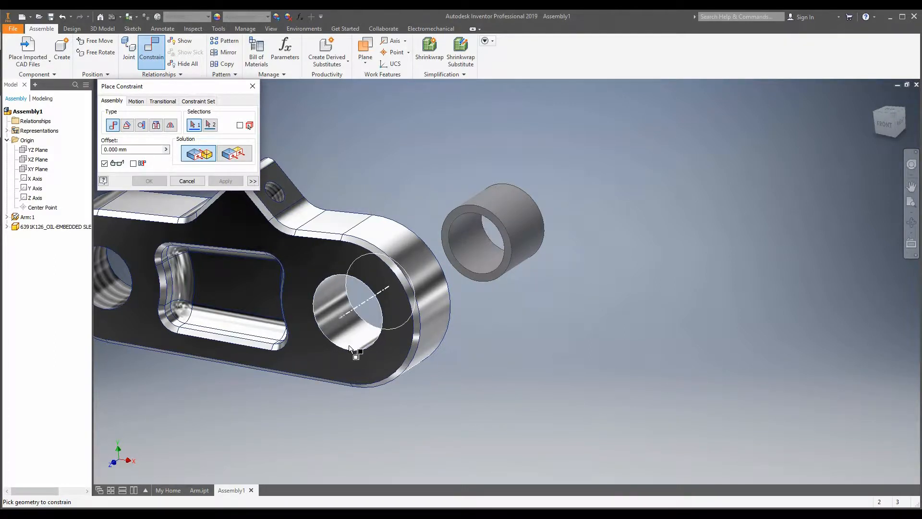
left_click(252, 88)
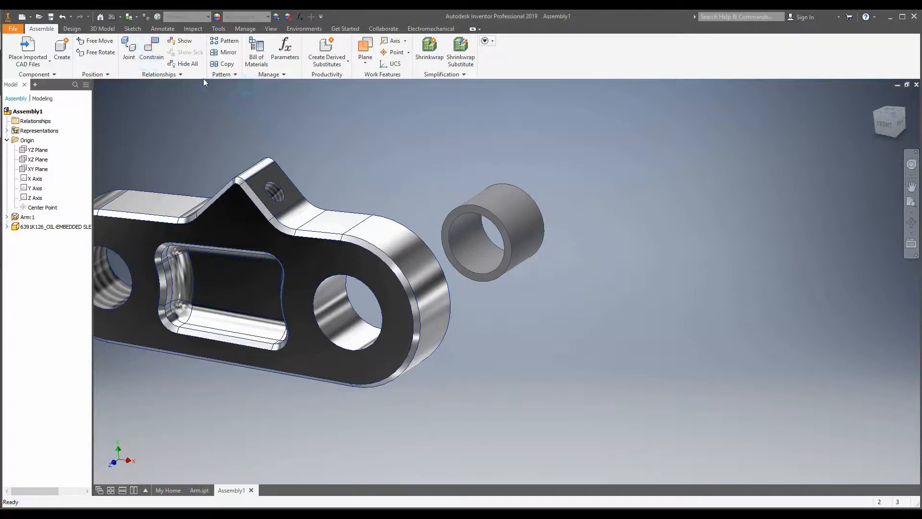
Start a Rigid joint with its first origin at the centre of the bearing bore's front end.
left_click(127, 54)
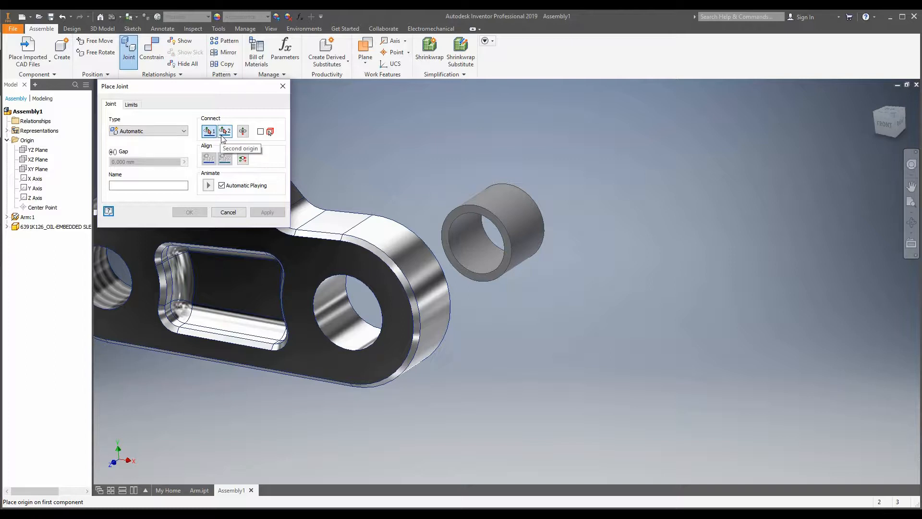
left_click(141, 131)
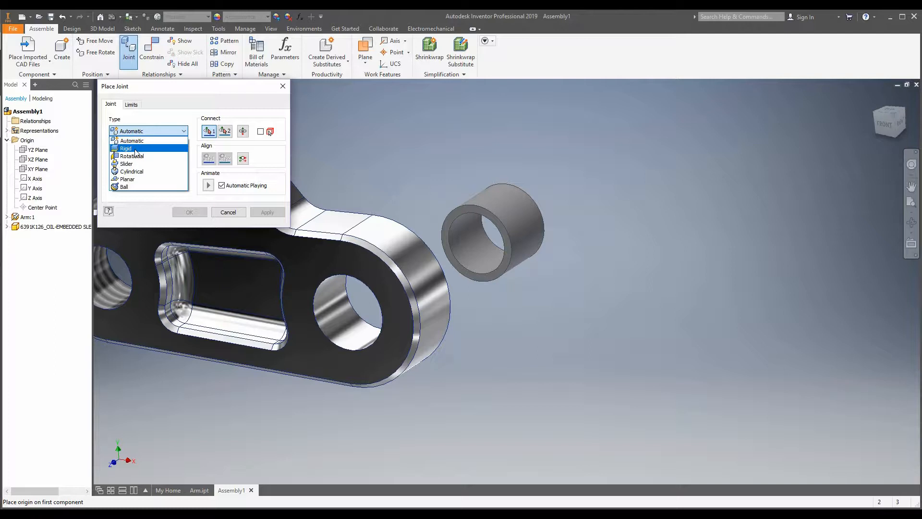
left_click(135, 149)
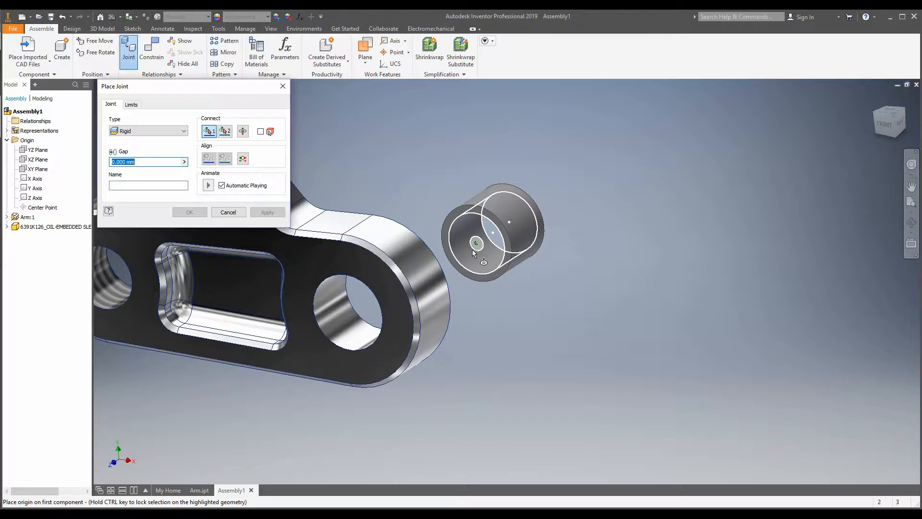
scroll(473, 250, "up", 6)
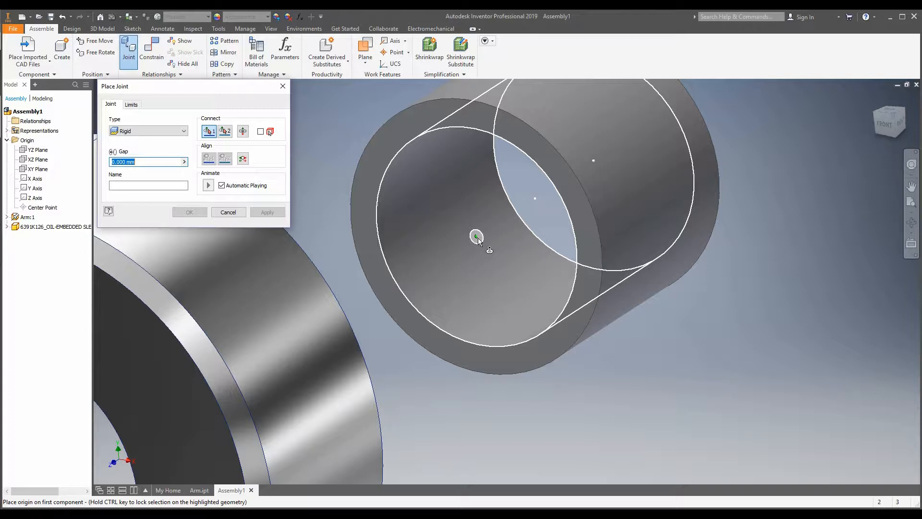
left_click(477, 237)
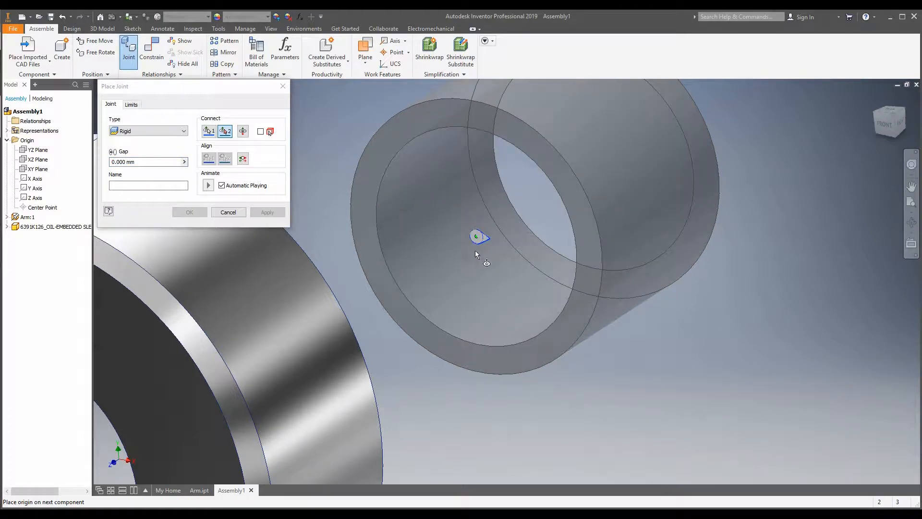
Set the joint's second origin at the centre of the front opening of the Arm's smooth end hole.
scroll(478, 247, "down", 3)
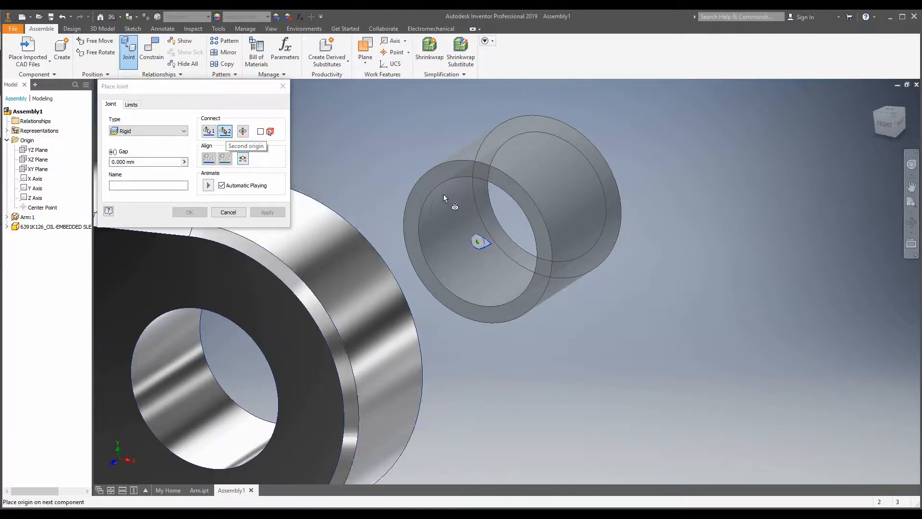
scroll(439, 198, "down", 5)
scroll(368, 270, "up", 5)
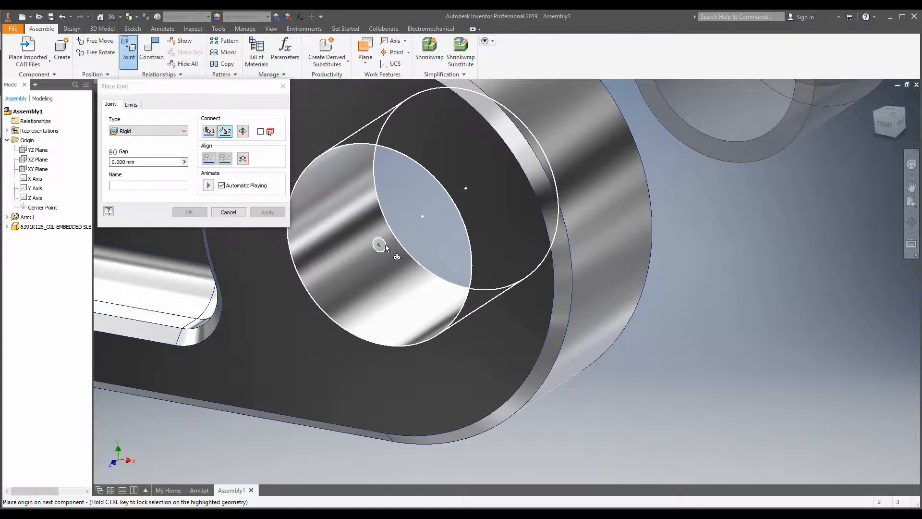
scroll(385, 246, "down", 5)
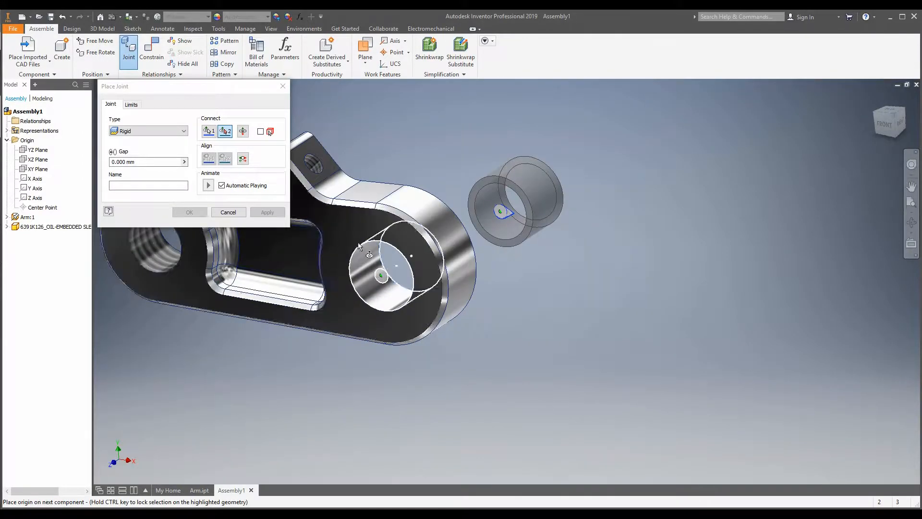
scroll(360, 263, "up", 6)
left_click(409, 280)
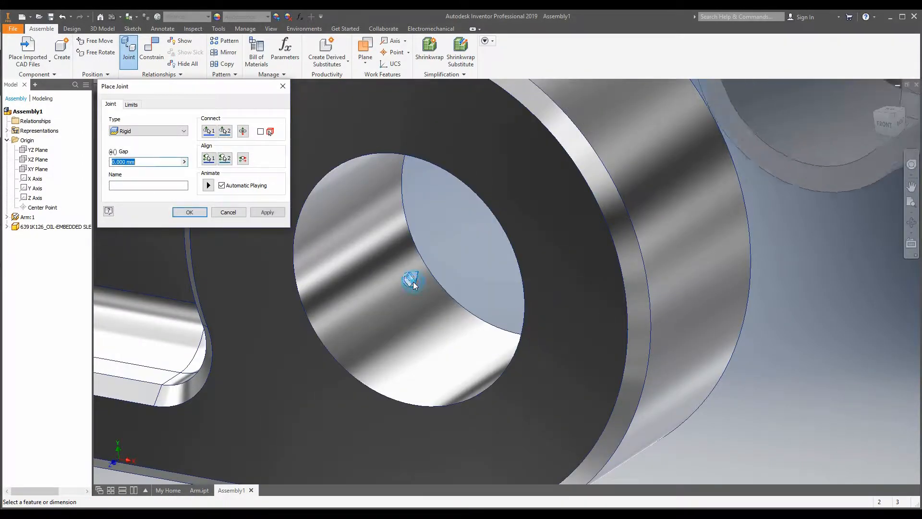
Play the animation preview of the rigid joint between the bearing and the Arm.
scroll(485, 304, "down", 5)
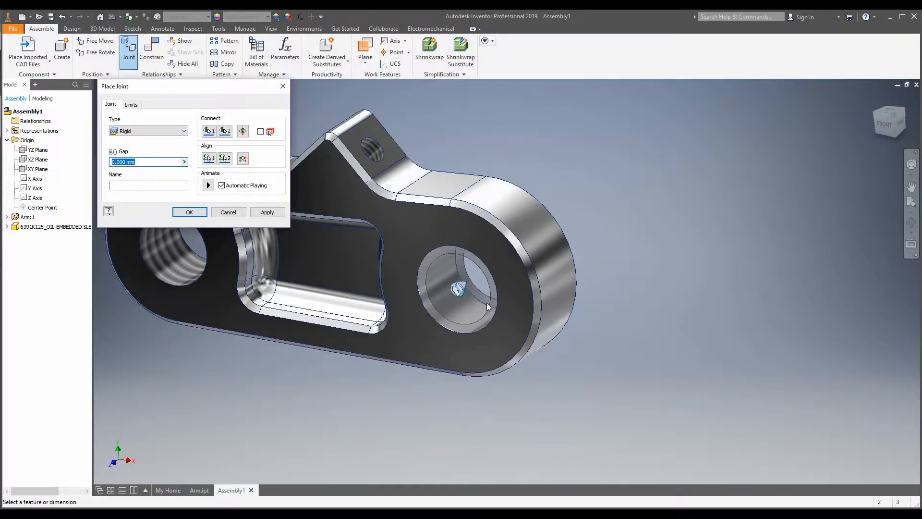
scroll(461, 303, "down", 3)
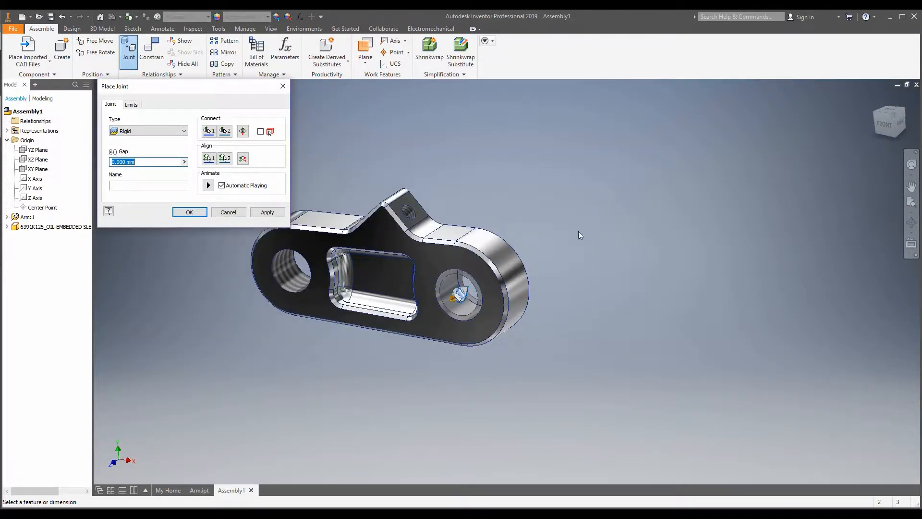
left_click(208, 185)
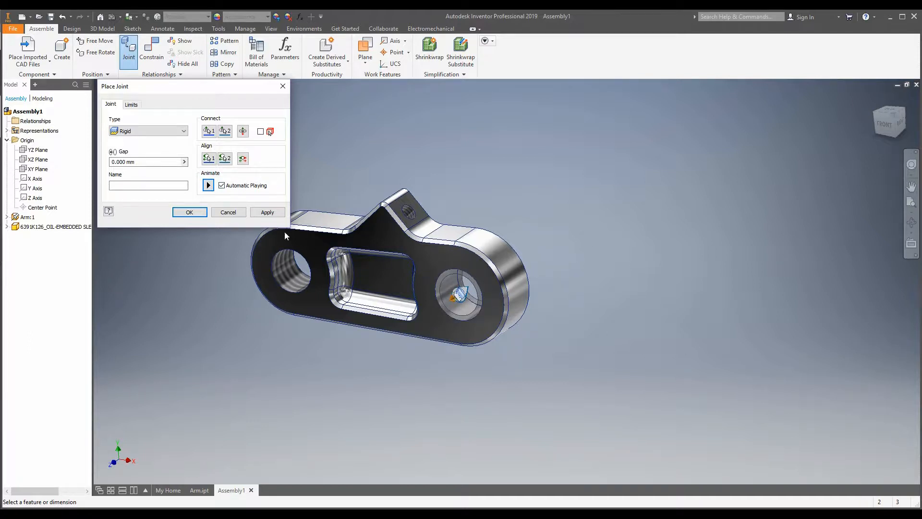
Apply the rigid joint between the bearing and the Arm, and try to pull the bearing out of the hole.
left_click(208, 185)
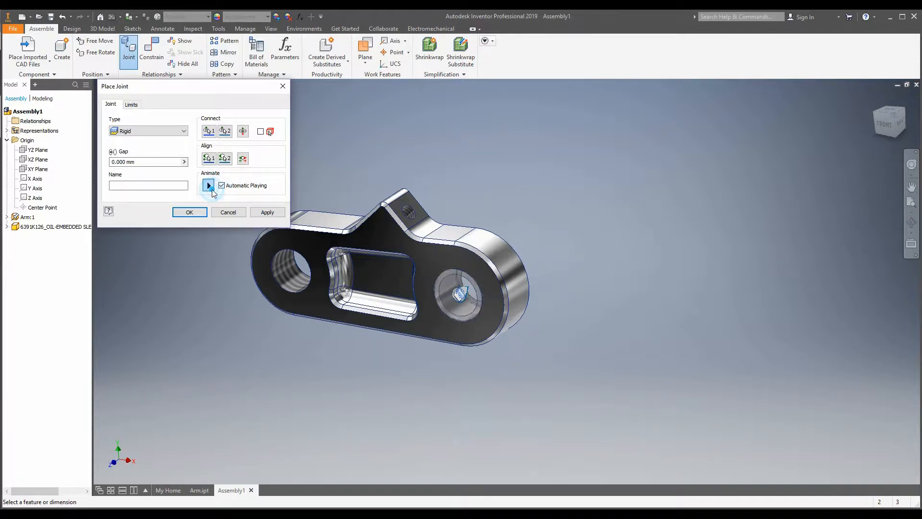
left_click(271, 212)
left_click(282, 85)
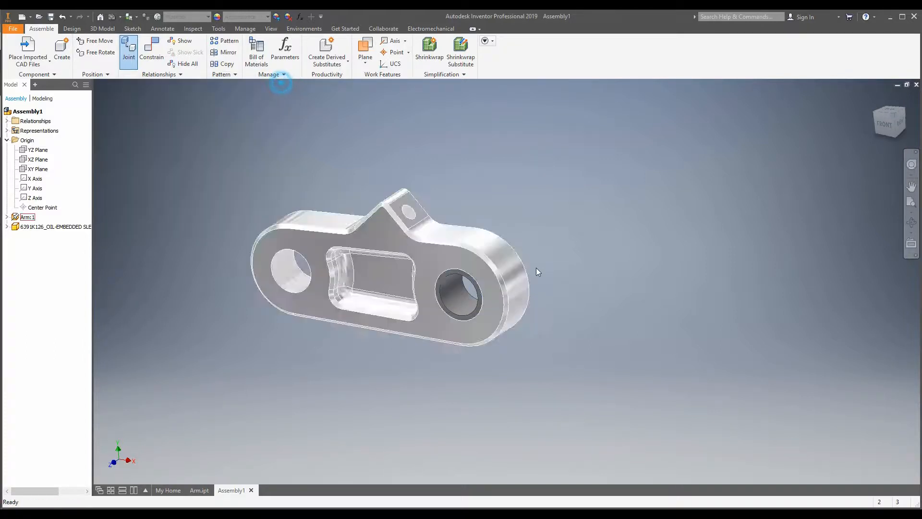
left_click_drag(455, 301, 442, 327)
left_click(444, 401)
left_click(361, 377)
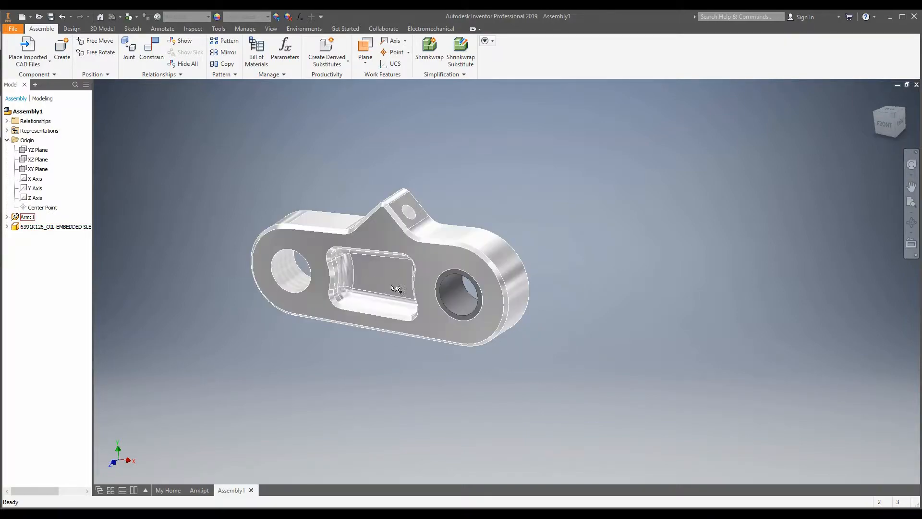
Undo the rigid joint between the bearing and the Arm.
scroll(383, 283, "up", 4)
middle_click_drag(364, 287, 260, 239, "shift")
scroll(315, 297, "down", 3)
scroll(297, 290, "down", 3)
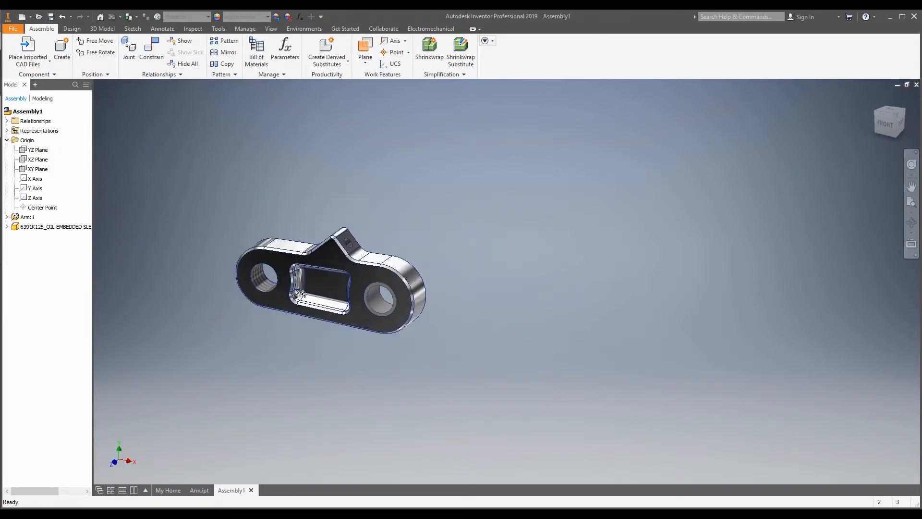
scroll(238, 294, "up", 4)
scroll(534, 356, "down", 3)
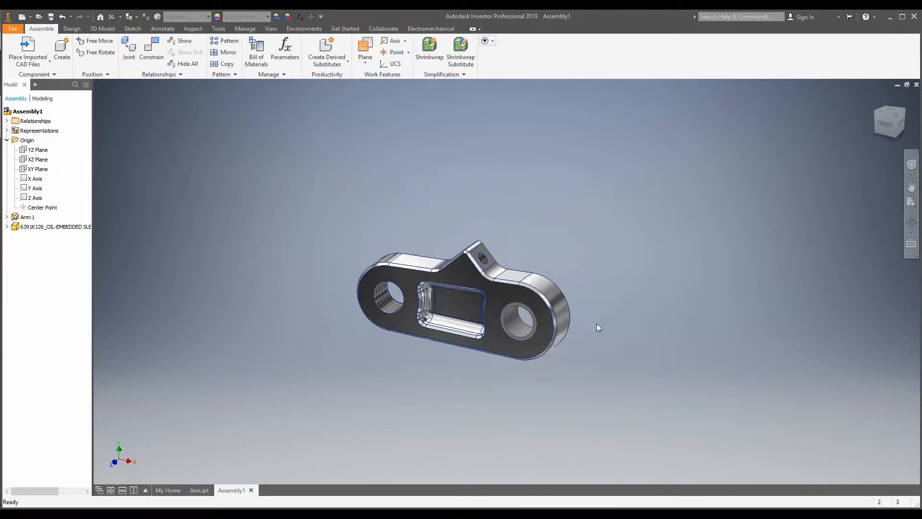
scroll(383, 350, "down", 3)
scroll(442, 354, "up", 6)
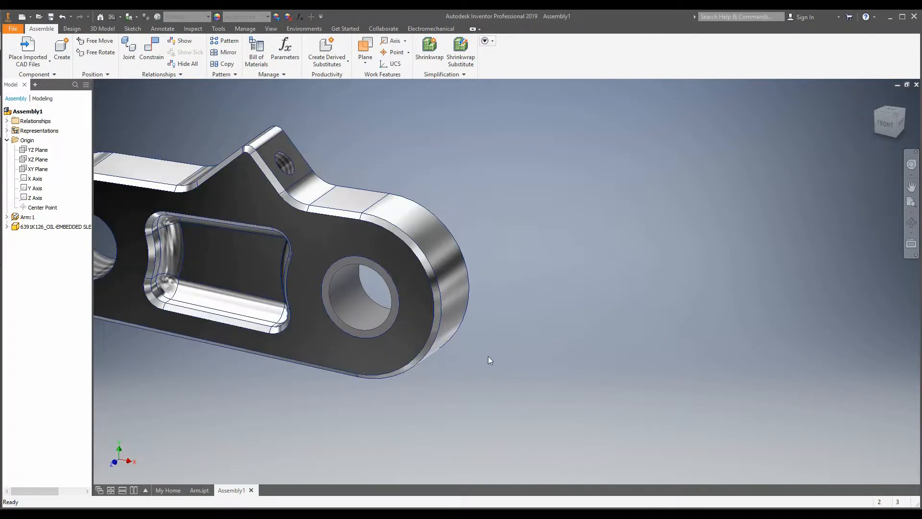
scroll(490, 360, "down", 3)
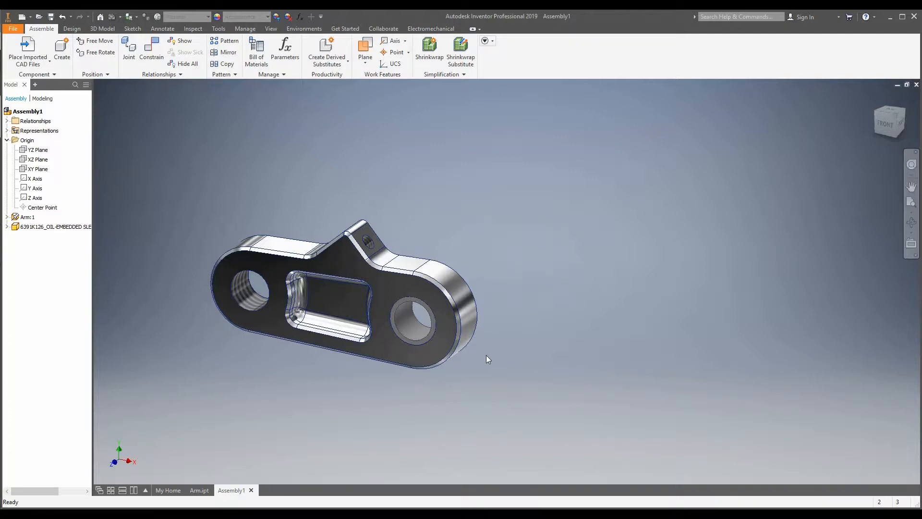
key("ctrl+z")
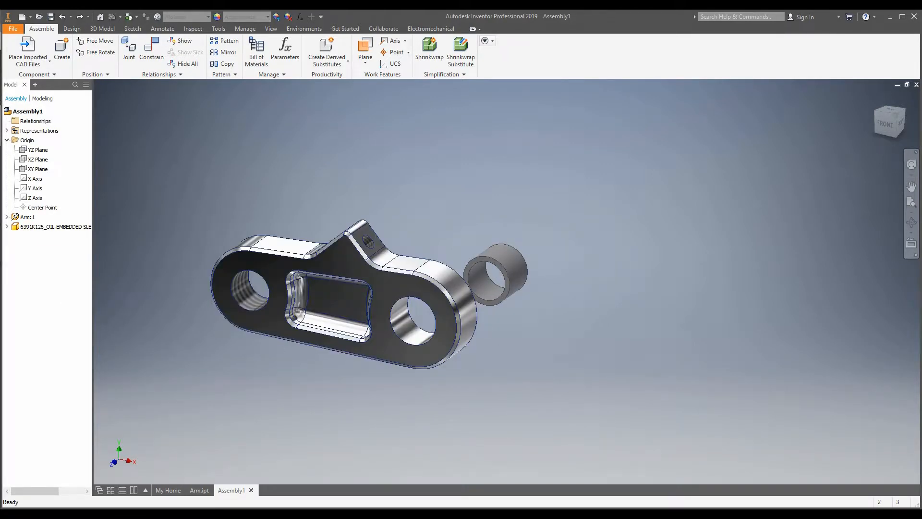
Apply a Mate constraint between the bearing's centre axis and the axis of the Arm's smooth end hole.
left_click(153, 52)
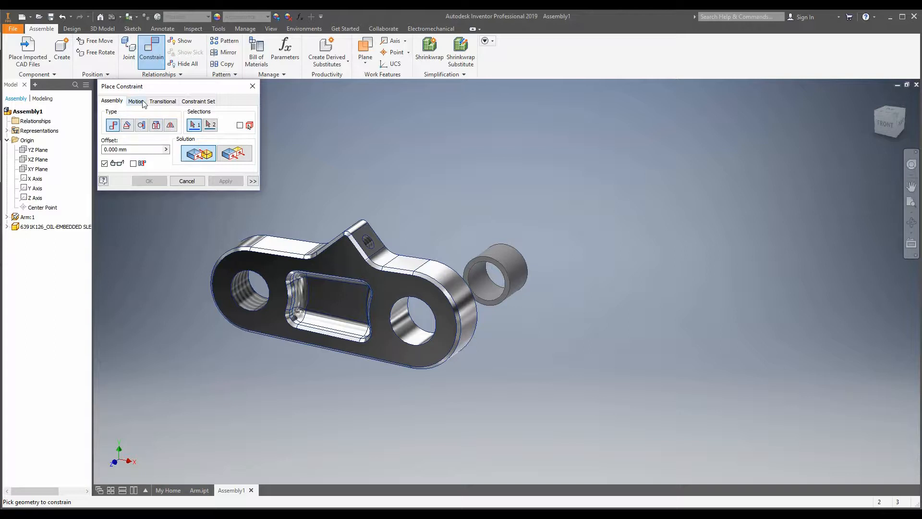
left_click(110, 102)
scroll(494, 289, "up", 2)
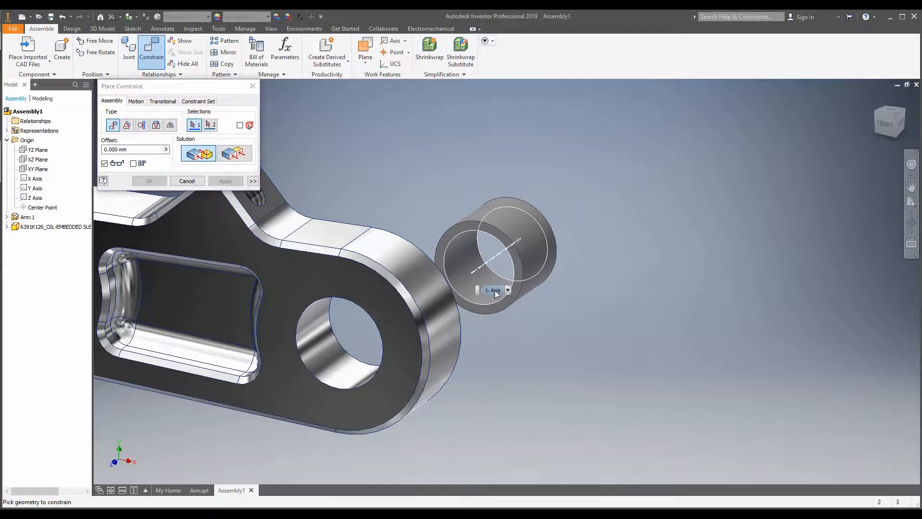
mouse_move(487, 274)
left_click(477, 276)
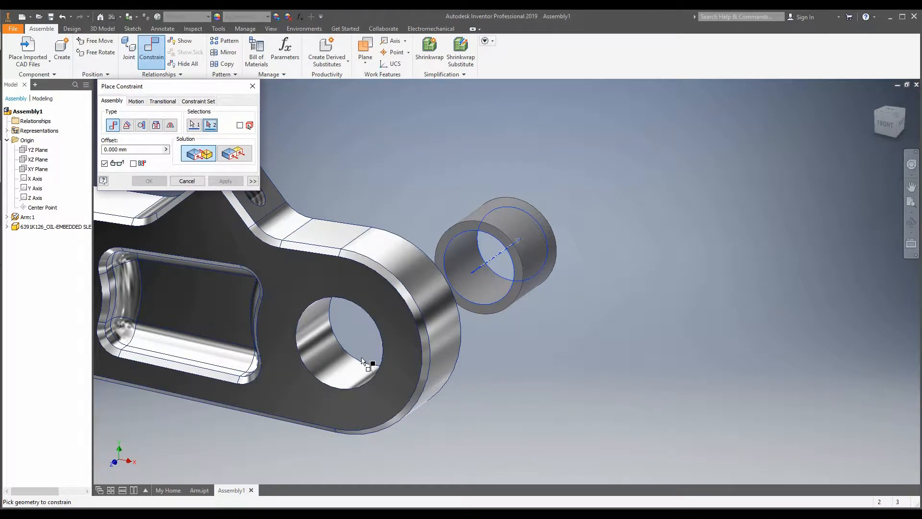
left_click(338, 349)
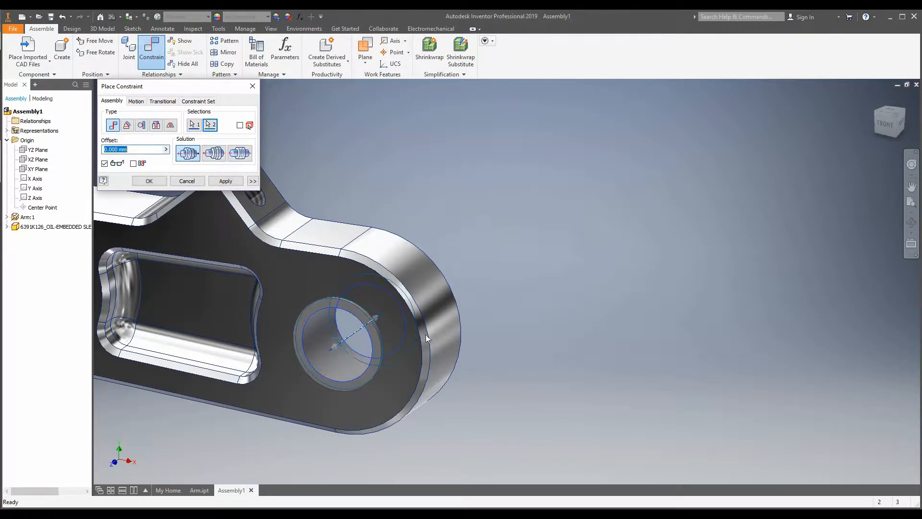
scroll(509, 321, "up", 4)
scroll(414, 347, "down", 4)
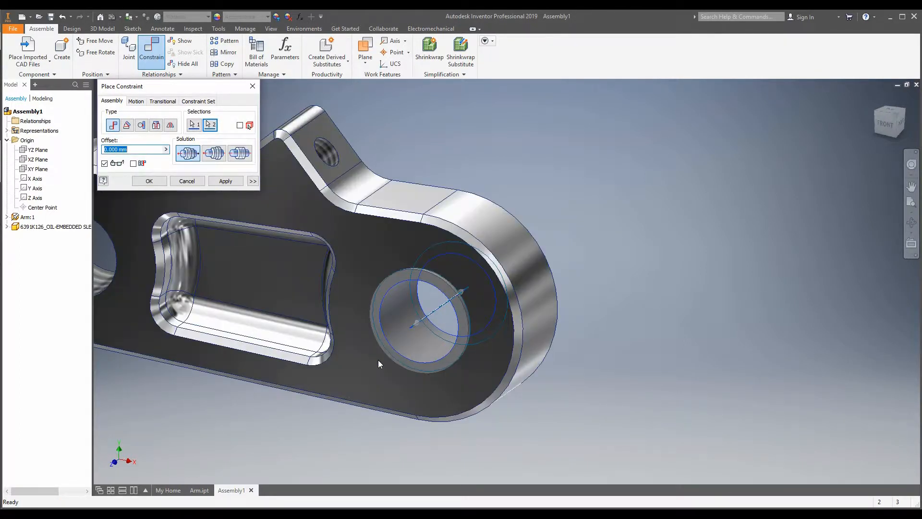
middle_click_drag(383, 356, 400, 354, "shift")
left_click(225, 180)
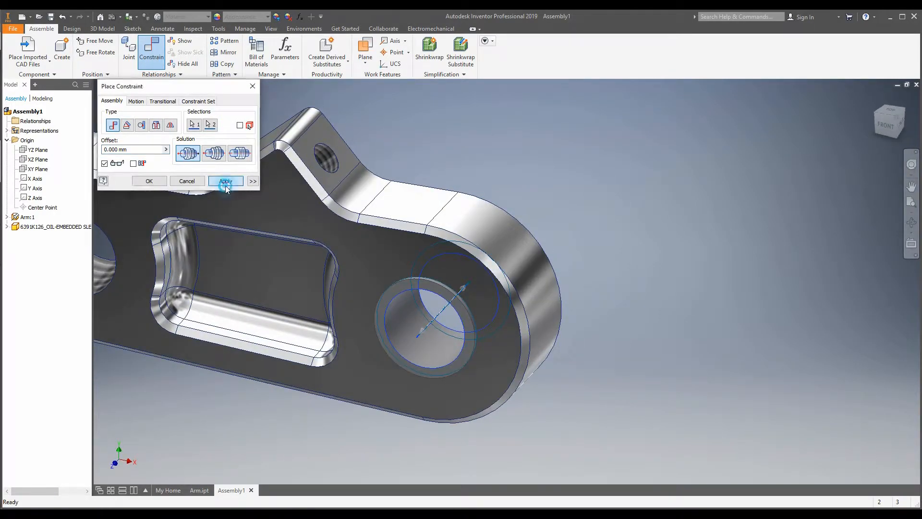
left_click(253, 86)
Slide the bearing along the hole's axis until it sits clear in front of the Arm.
left_click(406, 343)
left_click_drag(391, 304, 390, 400)
scroll(623, 350, "up", 5)
left_click(634, 404)
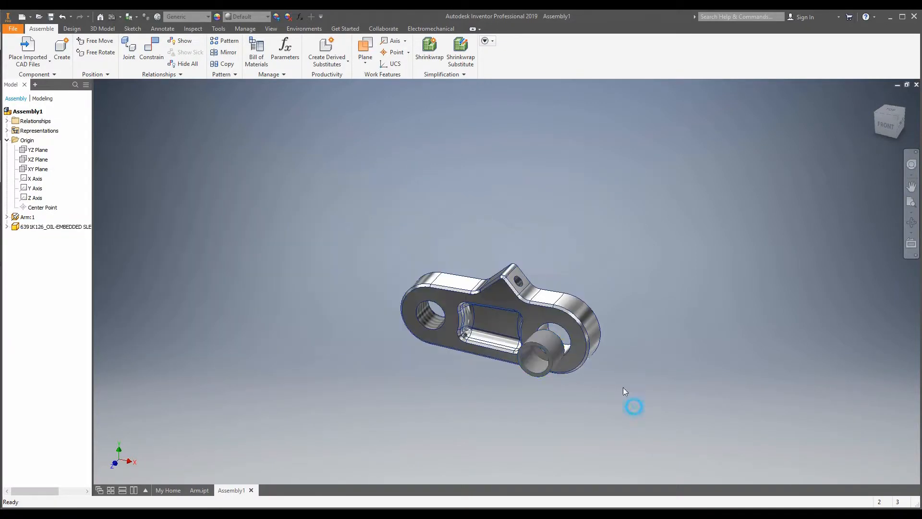
scroll(603, 364, "down", 3)
left_click_drag(487, 335, 461, 376)
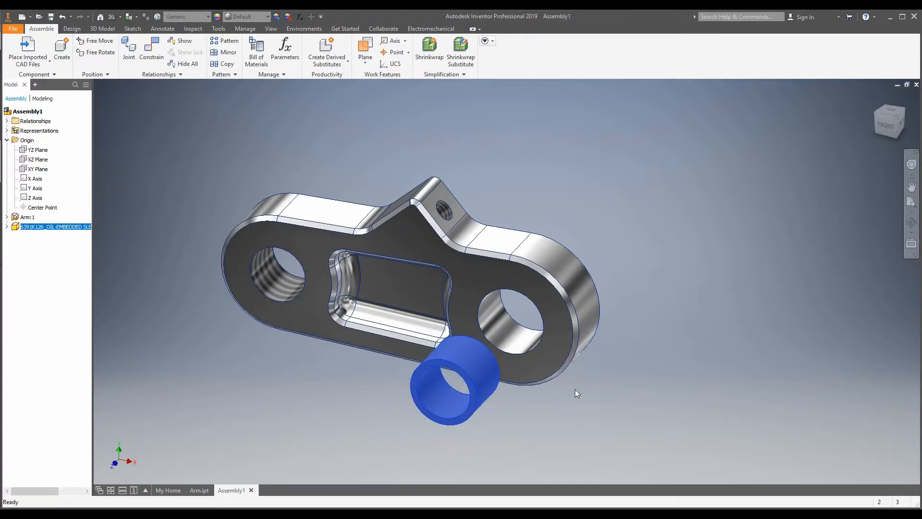
left_click(575, 389)
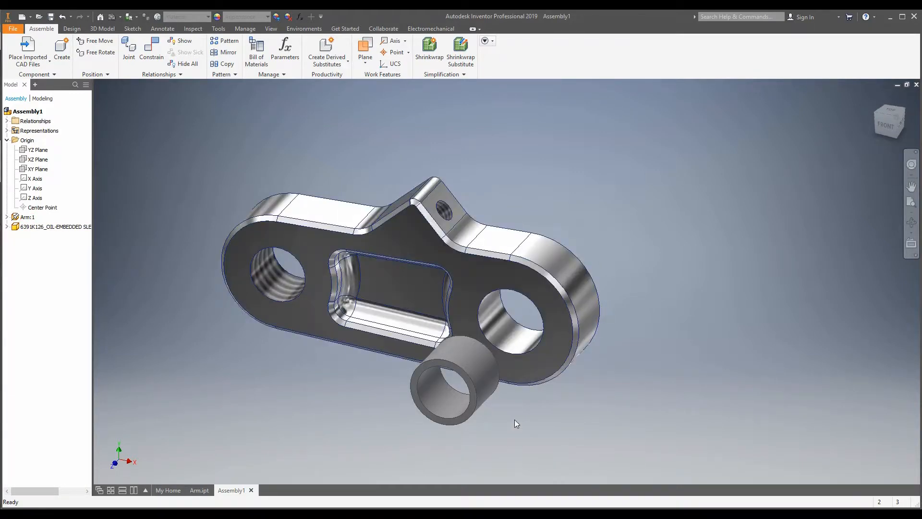
middle_click_drag(539, 353, 444, 394, "shift")
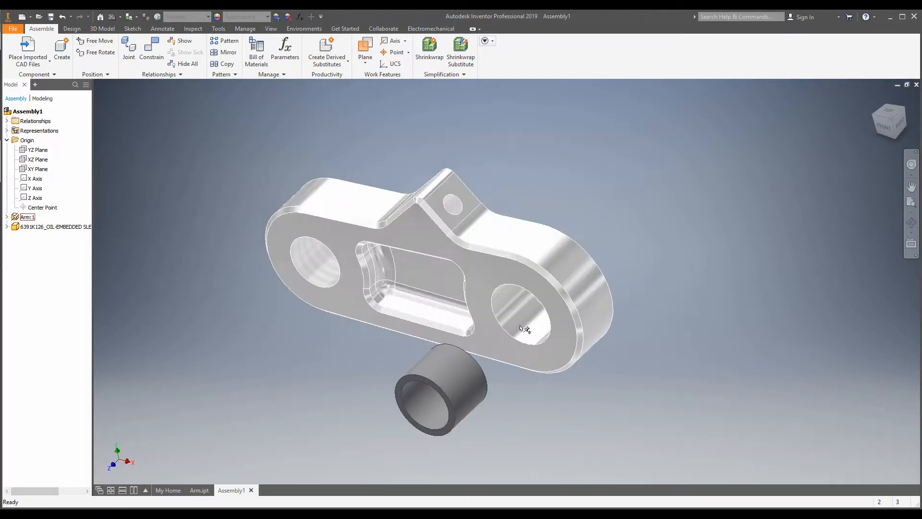
middle_click_drag(491, 338, 526, 328, "shift")
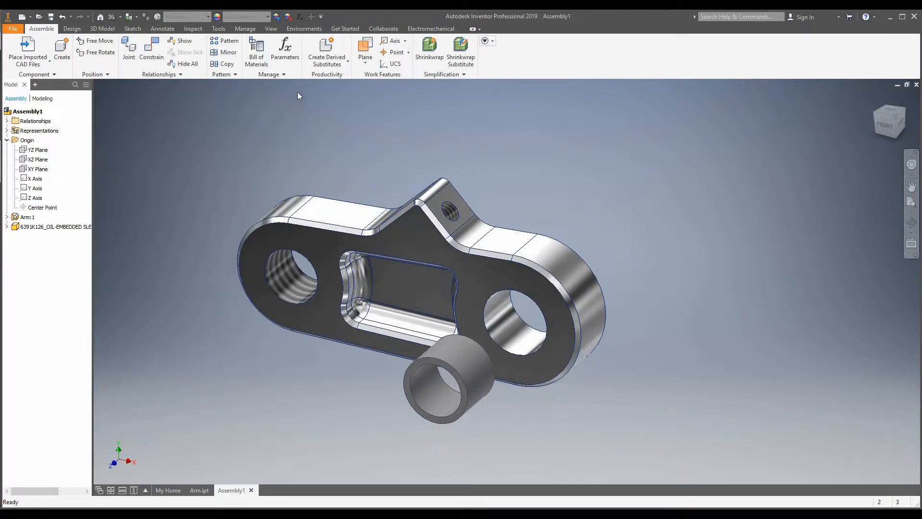
Display the degrees of freedom symbols, examine the one on the bearing, and hide them again.
left_click(271, 28)
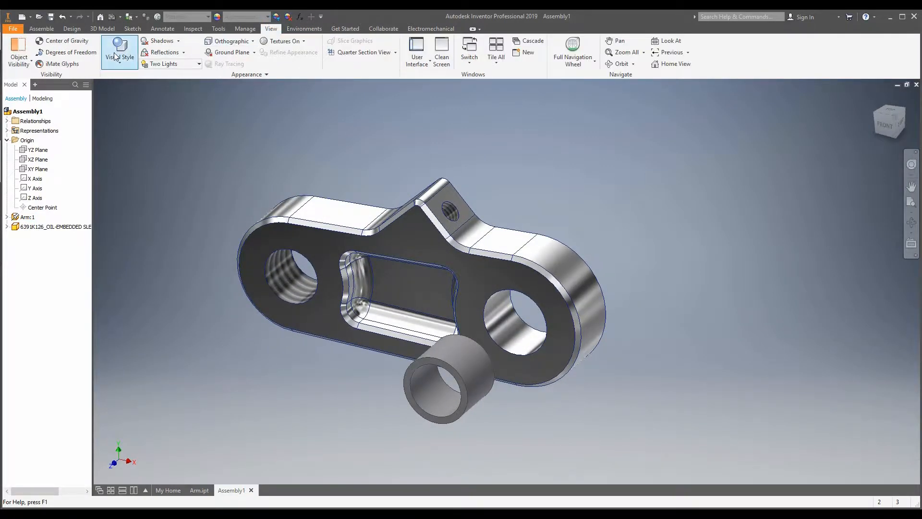
left_click(95, 54)
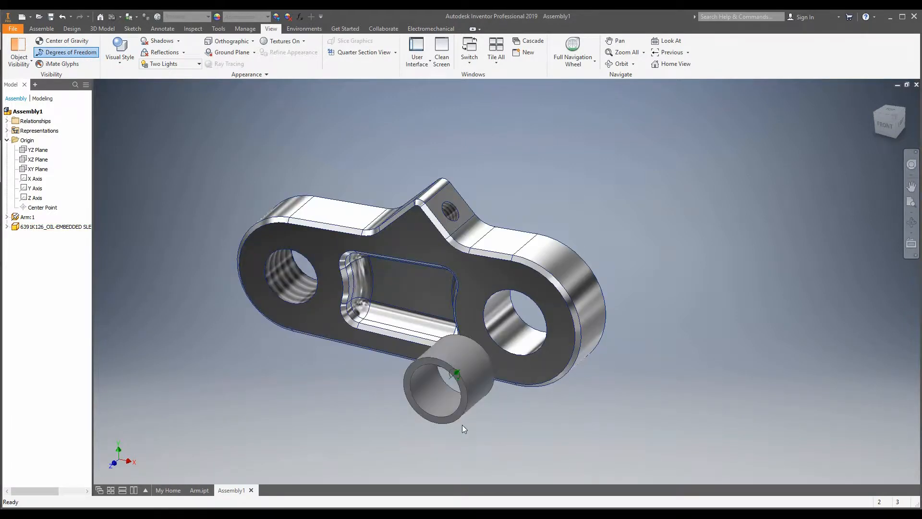
scroll(461, 422, "down", 3)
scroll(461, 421, "down", 2)
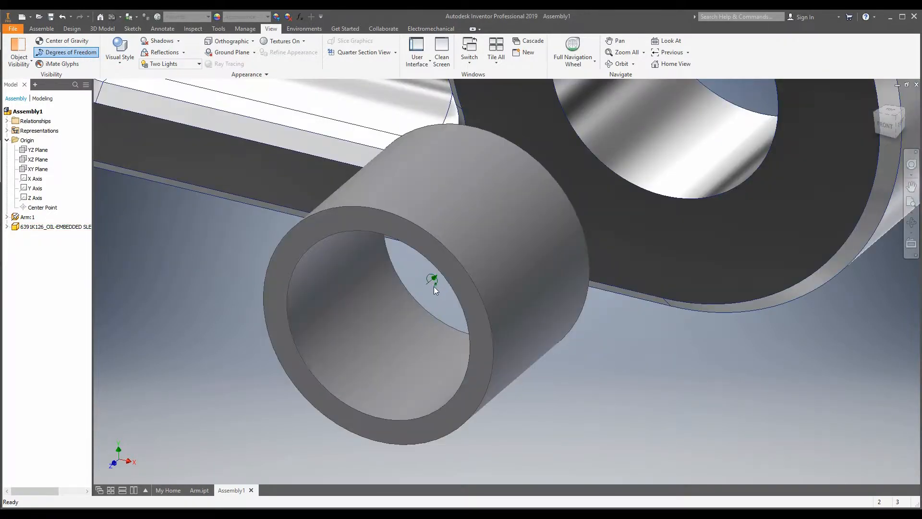
scroll(426, 287, "down", 2)
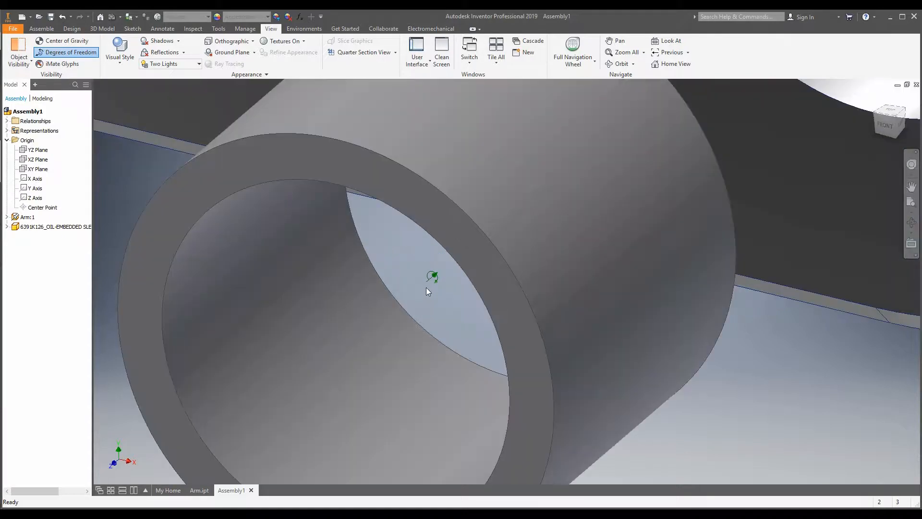
scroll(434, 290, "up", 5)
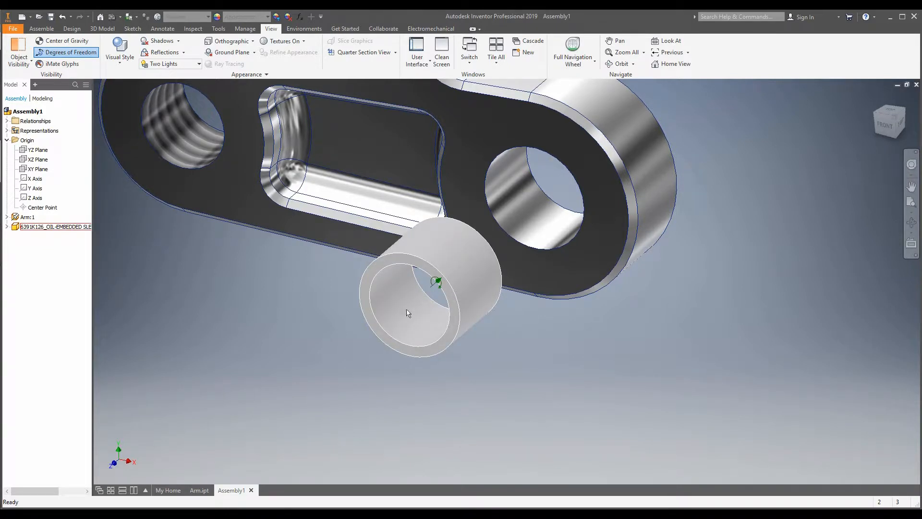
left_click(84, 53)
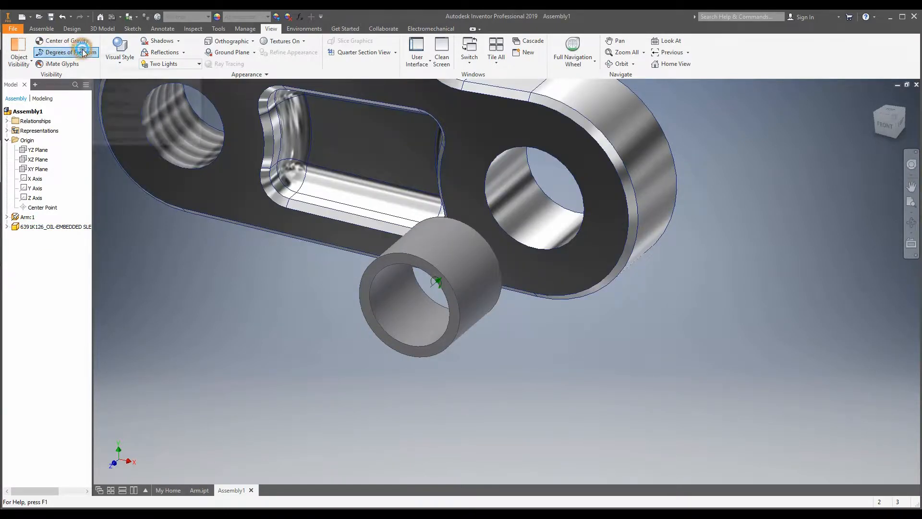
left_click(41, 28)
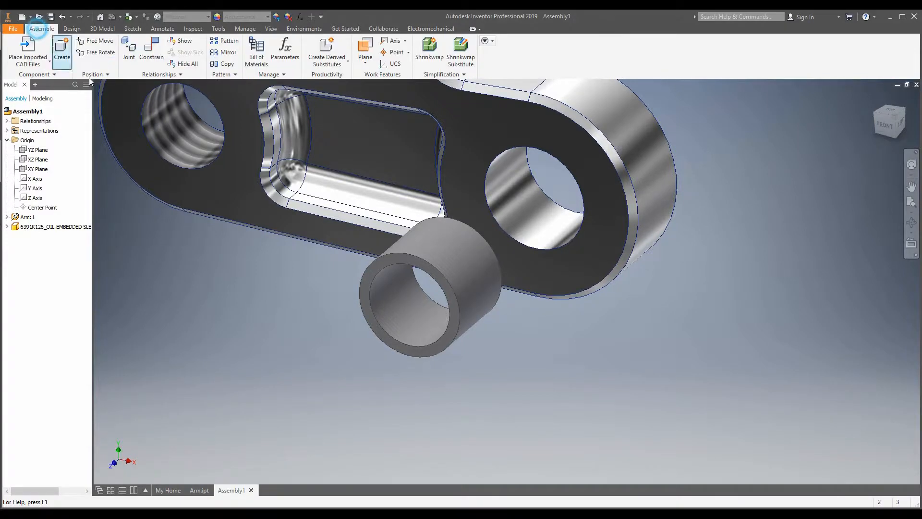
Slide the bearing farther out from the Arm along the hole's axis.
scroll(270, 212, "up", 6)
scroll(331, 279, "down", 5)
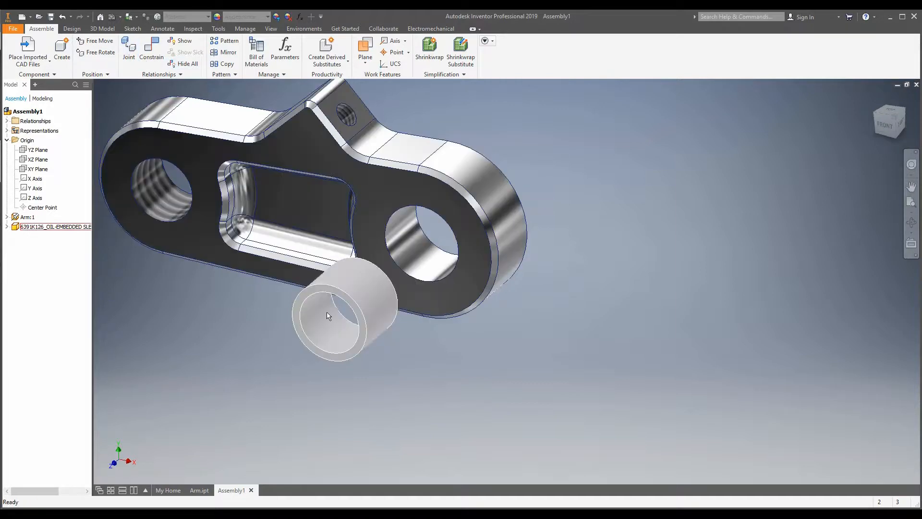
left_click_drag(349, 289, 324, 307)
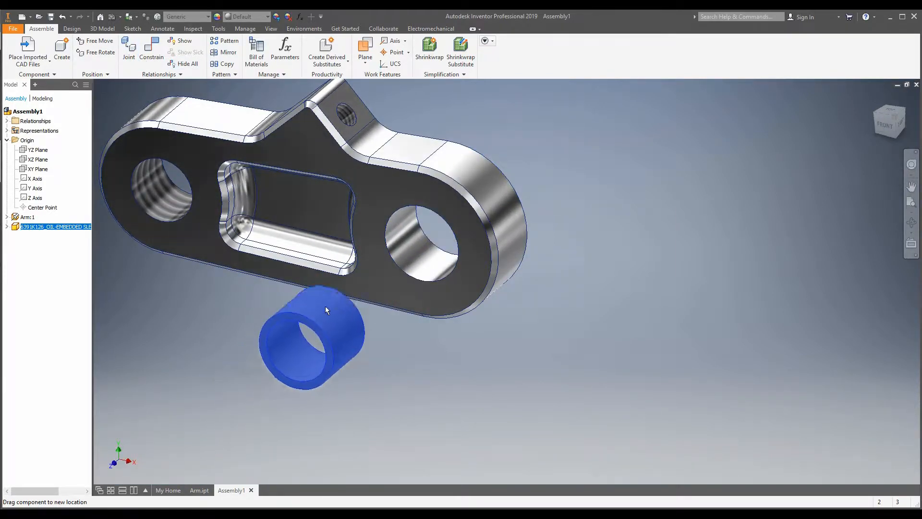
left_click(439, 411)
Apply a flush Mate constraint with 0 mm offset between the bearing's front end face and the Arm's front face.
left_click(151, 48)
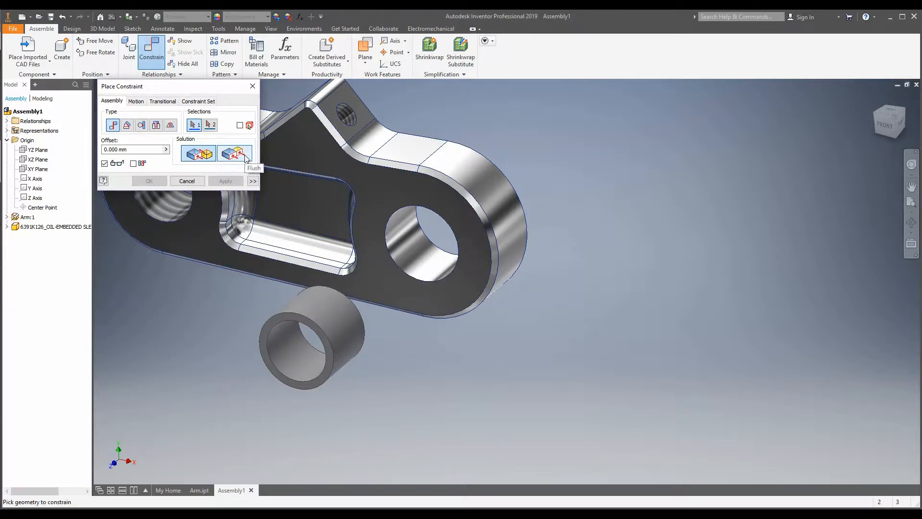
middle_click_drag(394, 294, 291, 293, "shift")
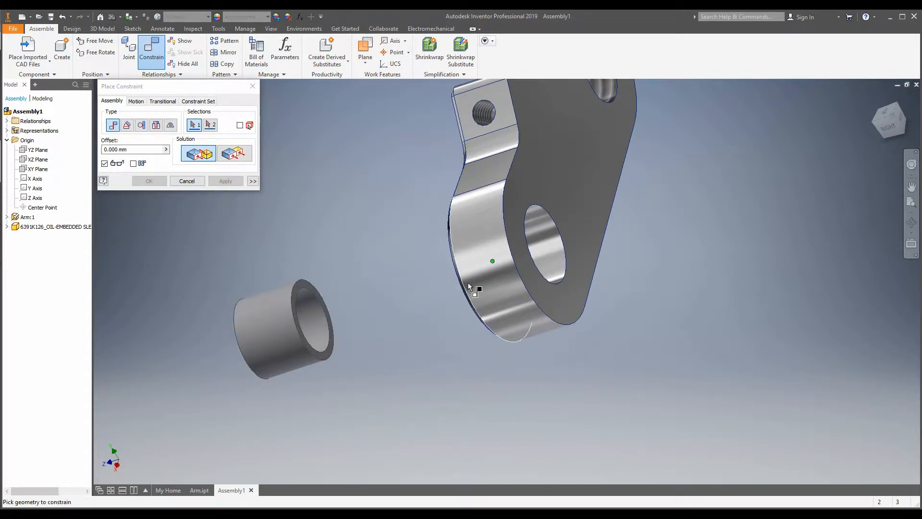
middle_click_drag(469, 284, 453, 271, "shift")
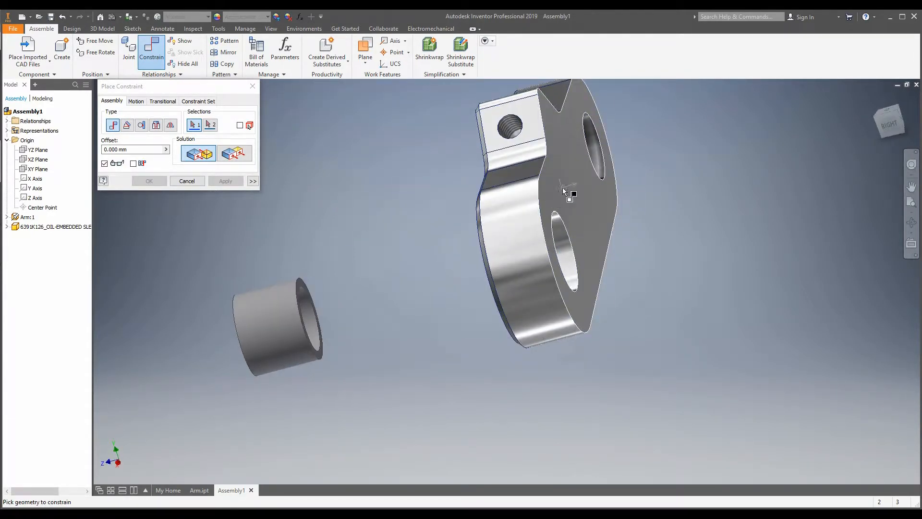
middle_click_drag(515, 270, 543, 236, "shift")
left_click(246, 154)
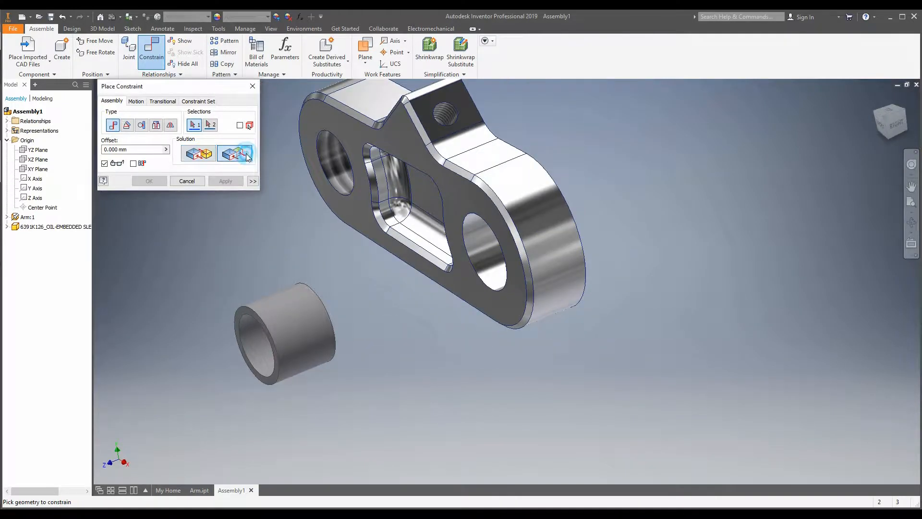
middle_click_drag(291, 358, 338, 330, "shift")
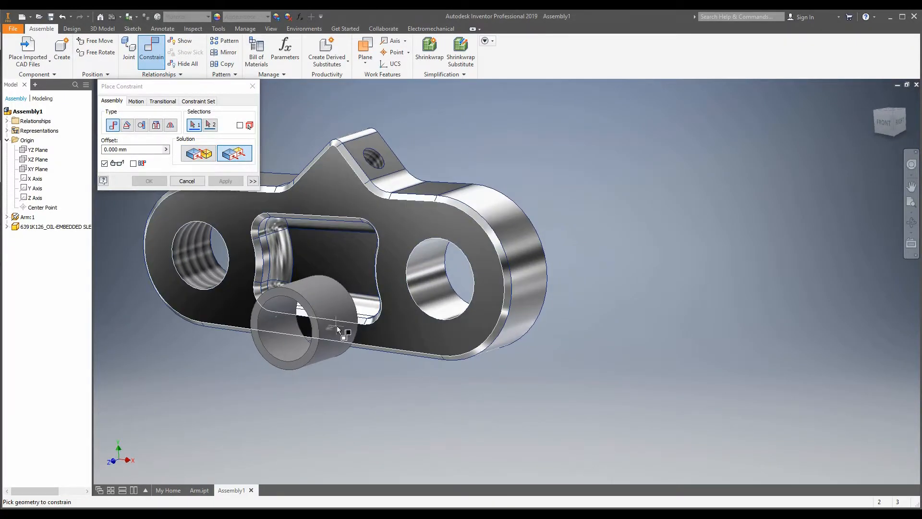
scroll(253, 318, "up", 3)
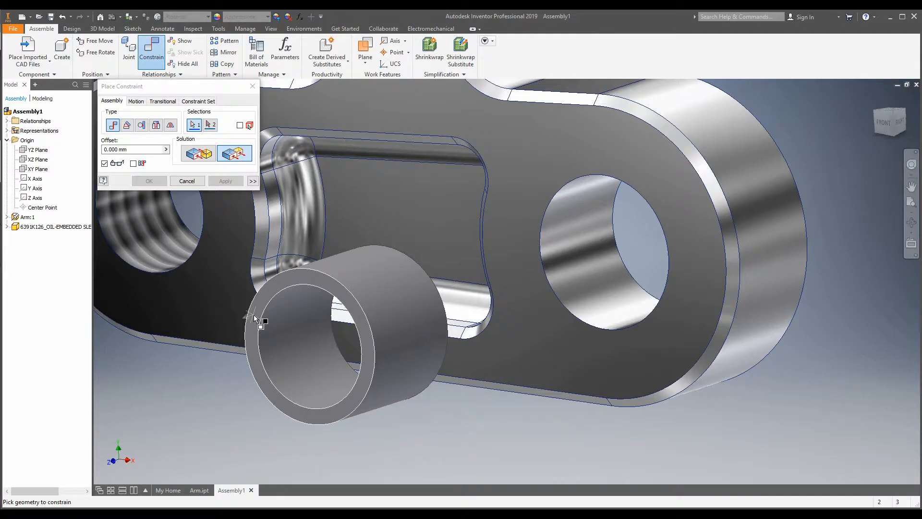
left_click(255, 318)
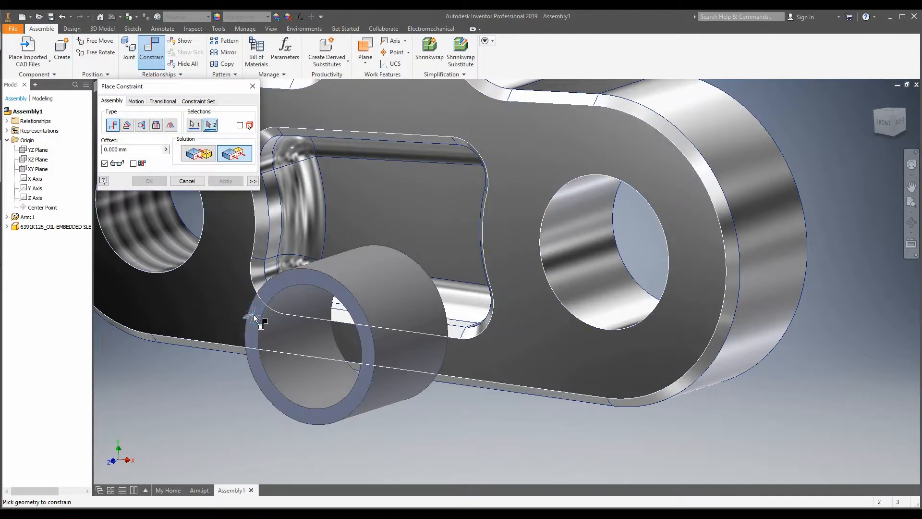
left_click(543, 157)
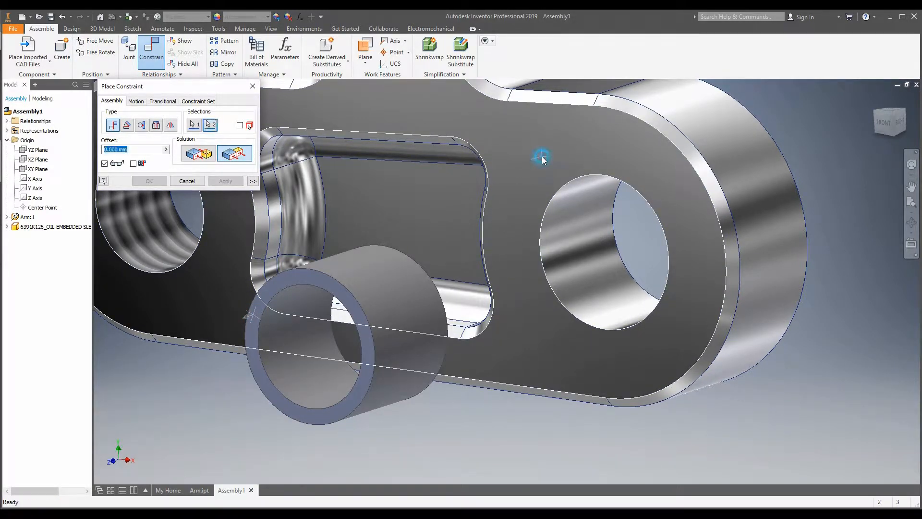
scroll(457, 418, "down", 3)
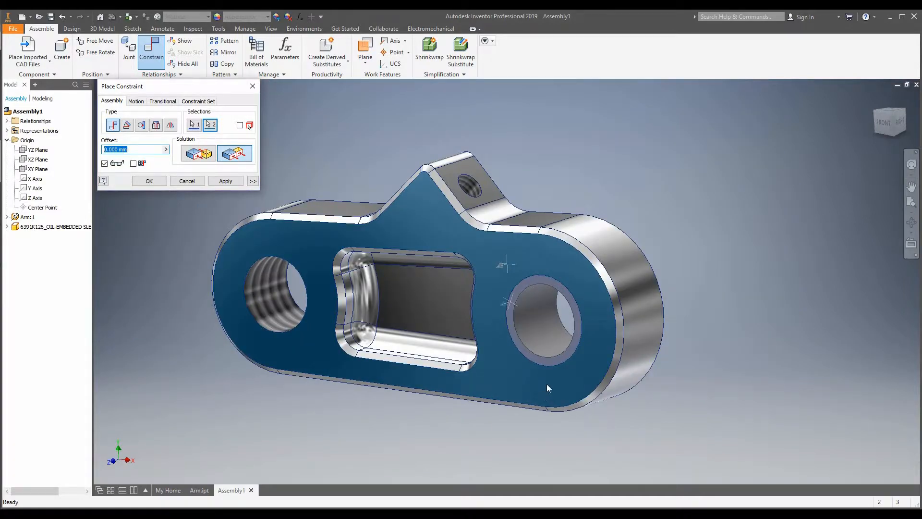
scroll(548, 387, "up", 3)
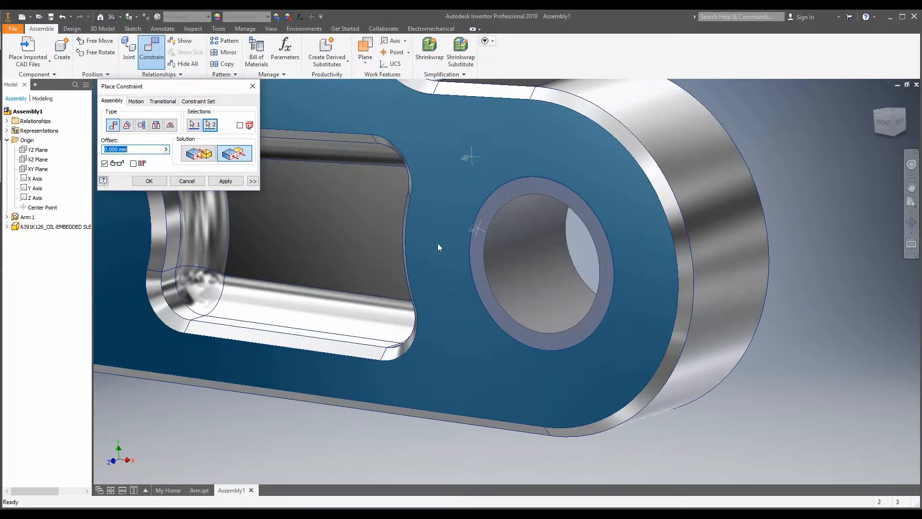
left_click(225, 180)
left_click(252, 86)
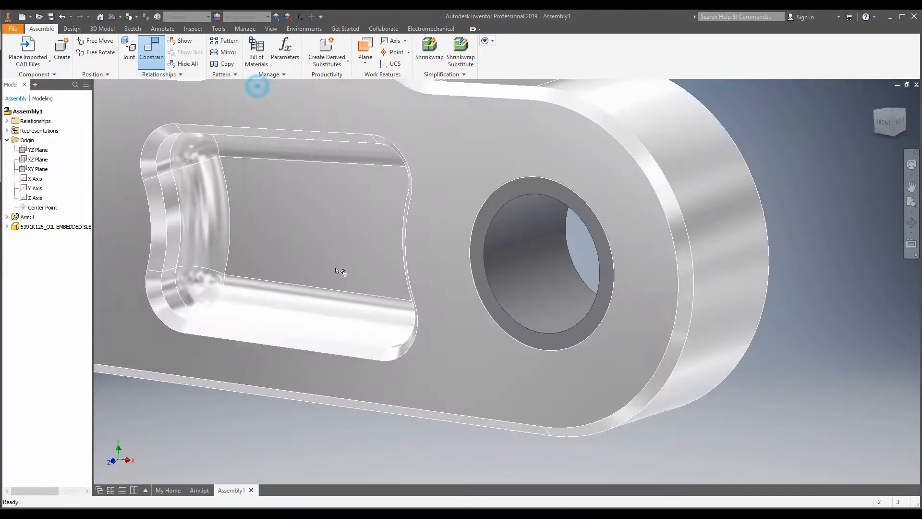
Test the bearing's remaining freedom by trying to move it within the Arm's smooth end hole.
scroll(646, 431, "down", 3)
left_click(550, 350)
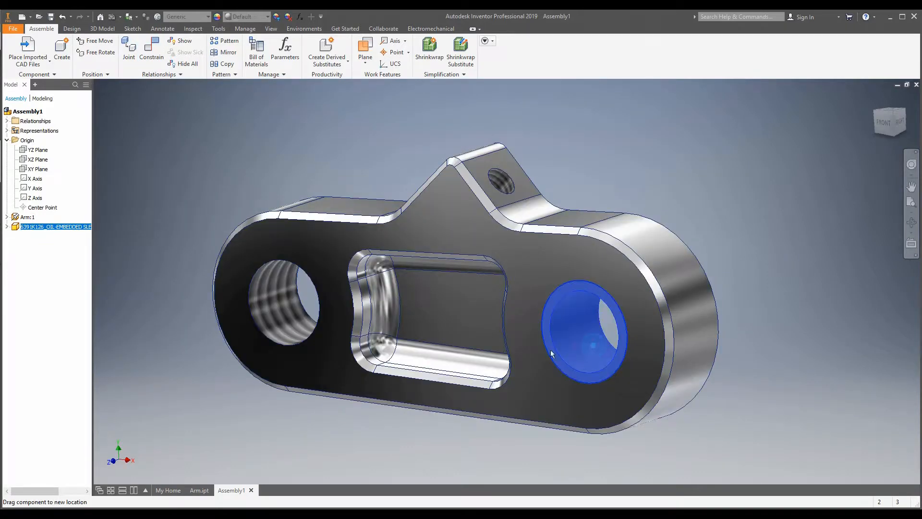
left_click_drag(614, 353, 627, 354)
left_click_drag(580, 327, 664, 319)
left_click(763, 420)
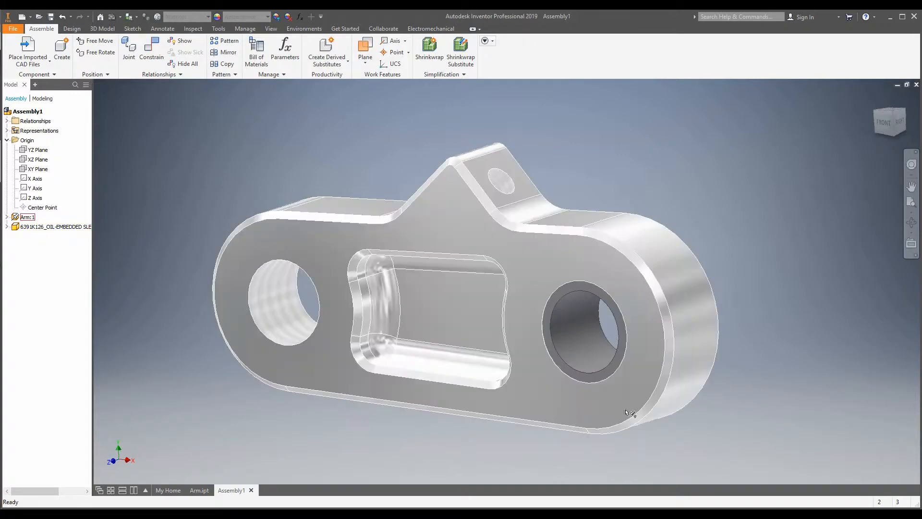
scroll(707, 409, "up", 4)
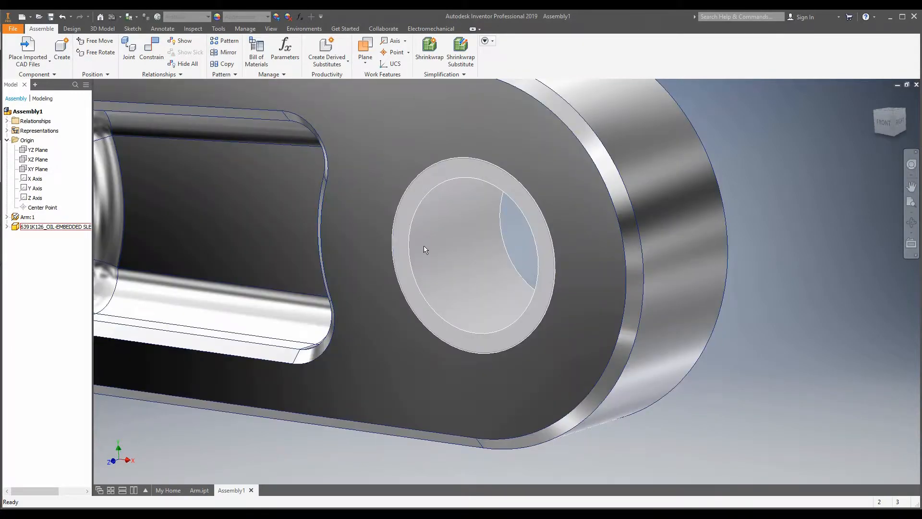
left_click_drag(423, 247, 422, 252)
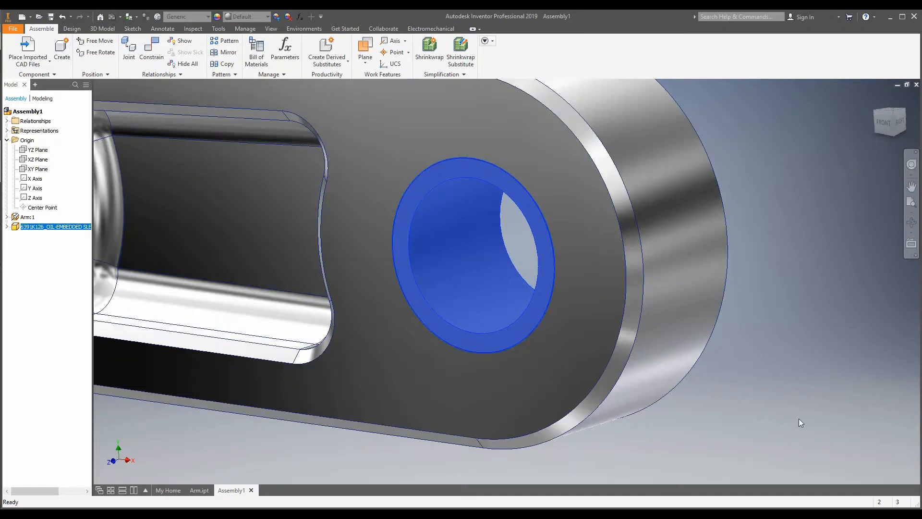
left_click(792, 413)
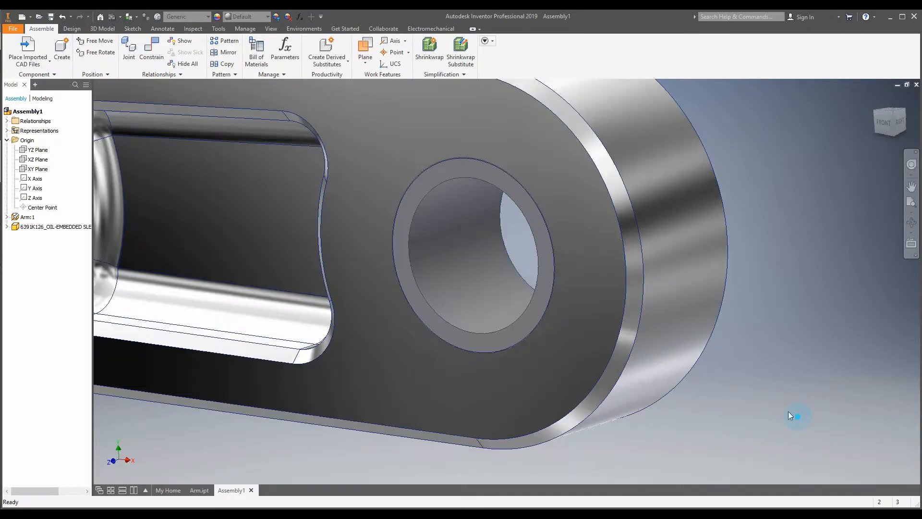
left_click_drag(422, 251, 440, 283)
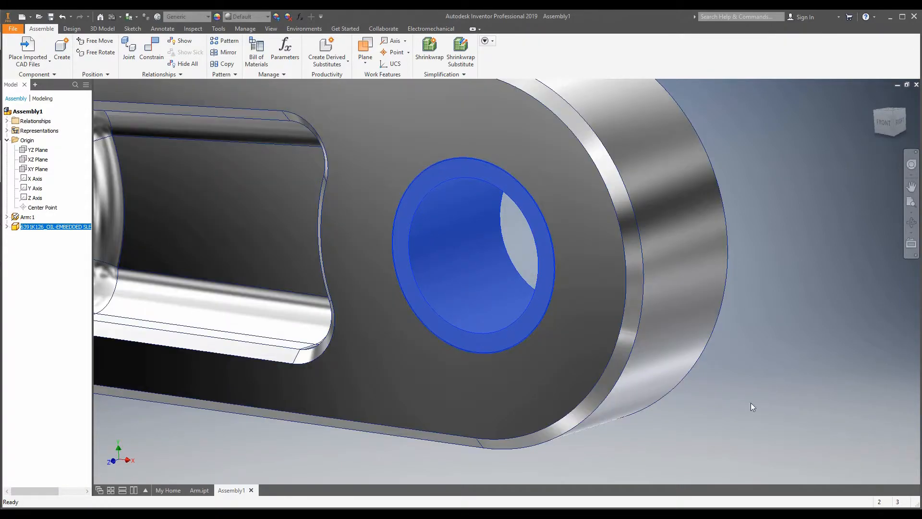
left_click(749, 433)
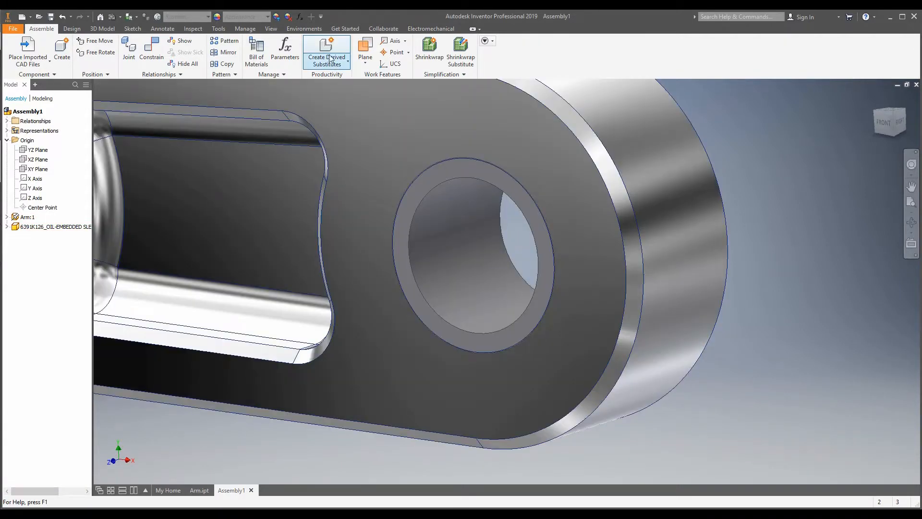
Display the degrees of freedom symbols and examine the one on the seated bearing.
left_click(272, 29)
left_click(67, 52)
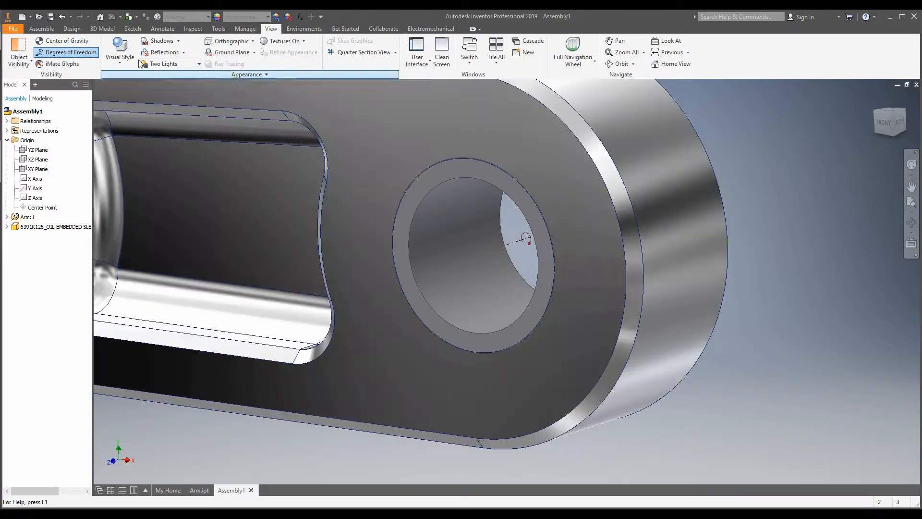
left_click(65, 53)
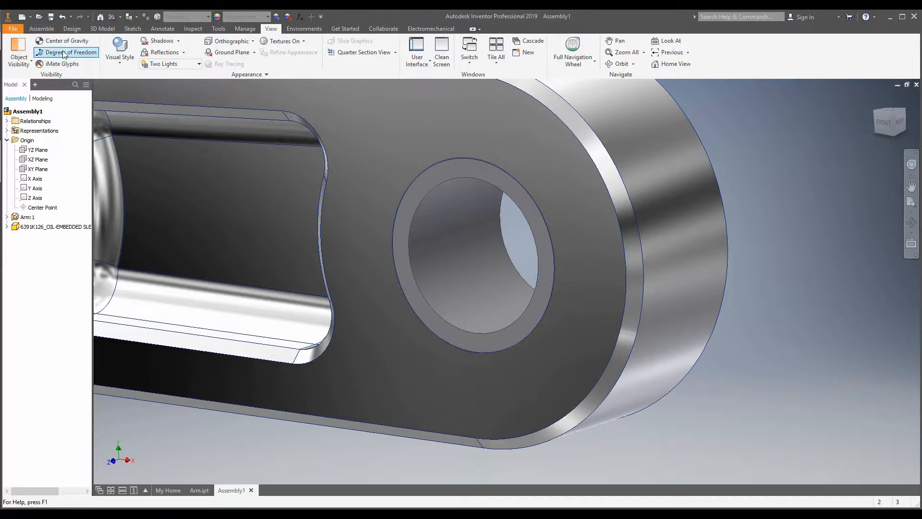
left_click(65, 52)
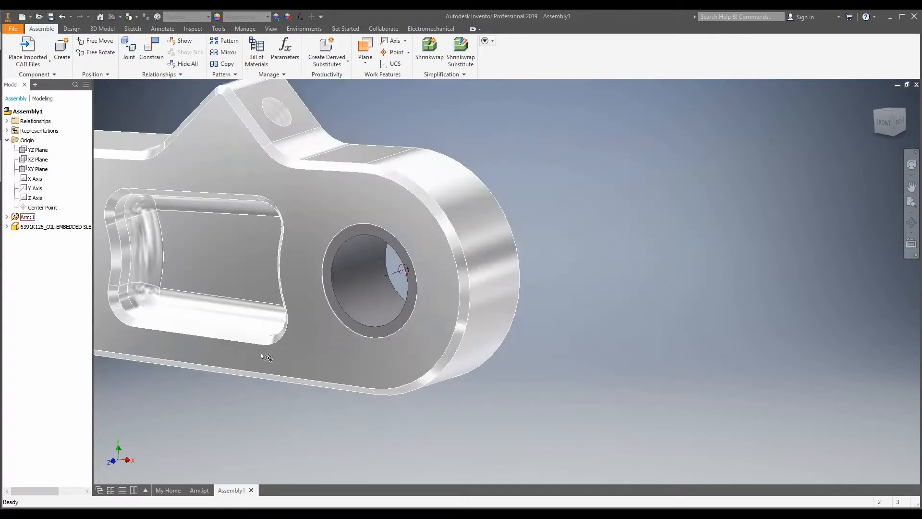
scroll(508, 399, "down", 5)
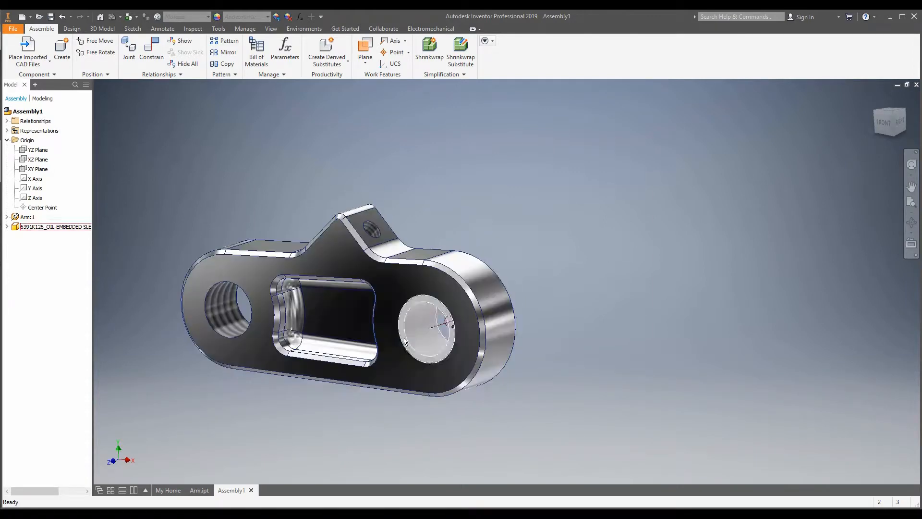
left_click(421, 340)
left_click(352, 419)
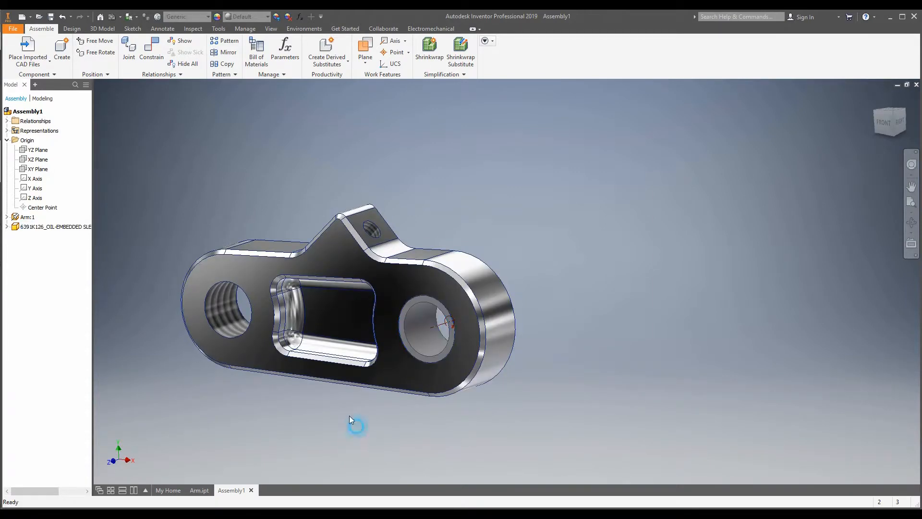
left_click(153, 49)
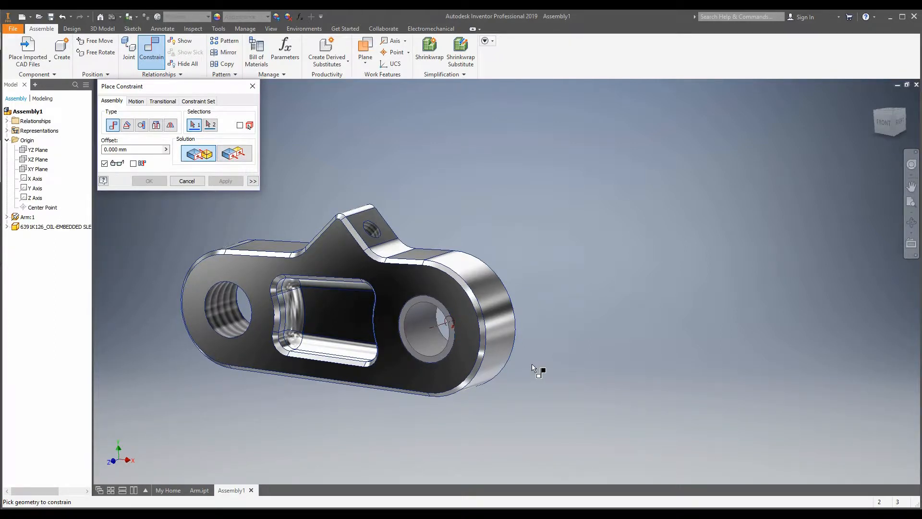
left_click(131, 130)
left_click(246, 155)
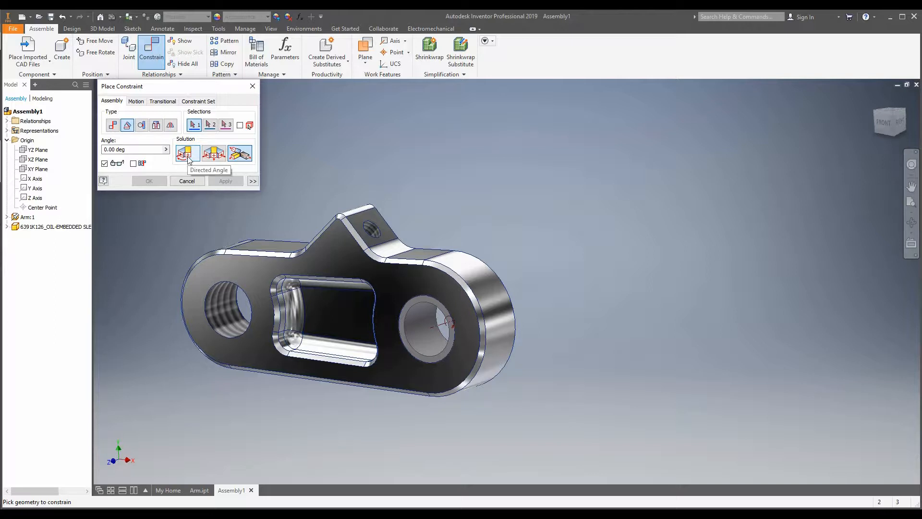
left_click(188, 160)
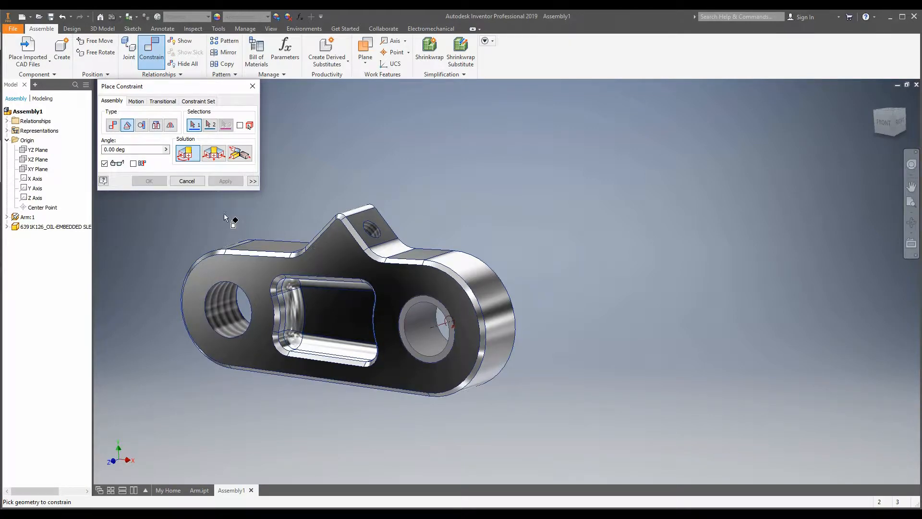
scroll(385, 326, "up", 3)
scroll(391, 332, "down", 5)
scroll(418, 330, "up", 8)
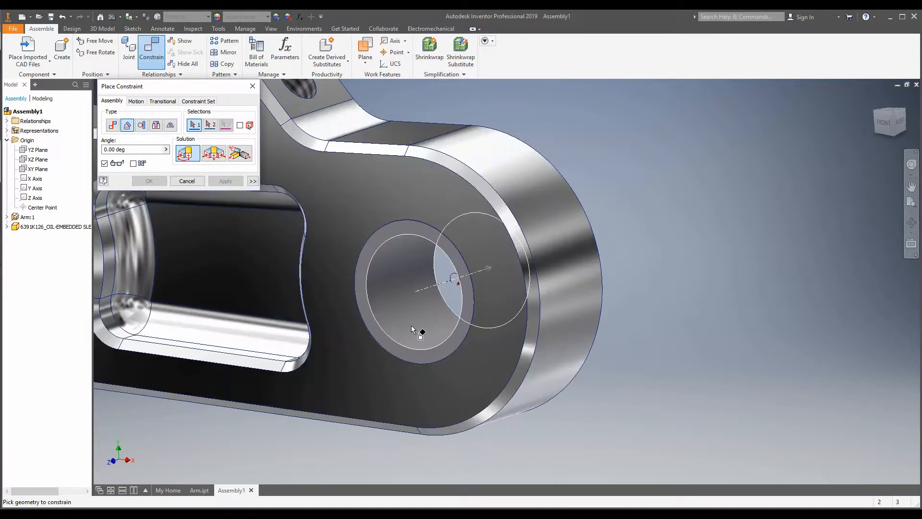
scroll(508, 376, "down", 5)
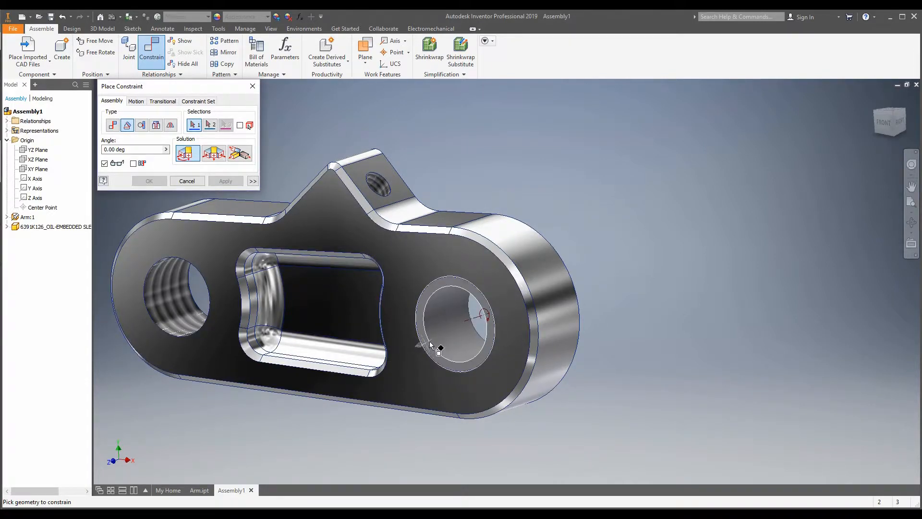
middle_click_drag(428, 339, 431, 301, "shift")
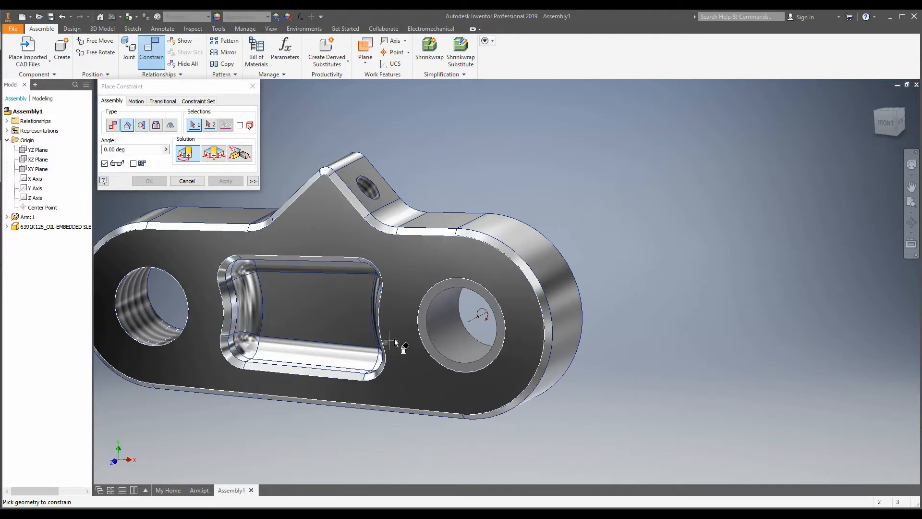
middle_click_drag(397, 338, 449, 308, "shift")
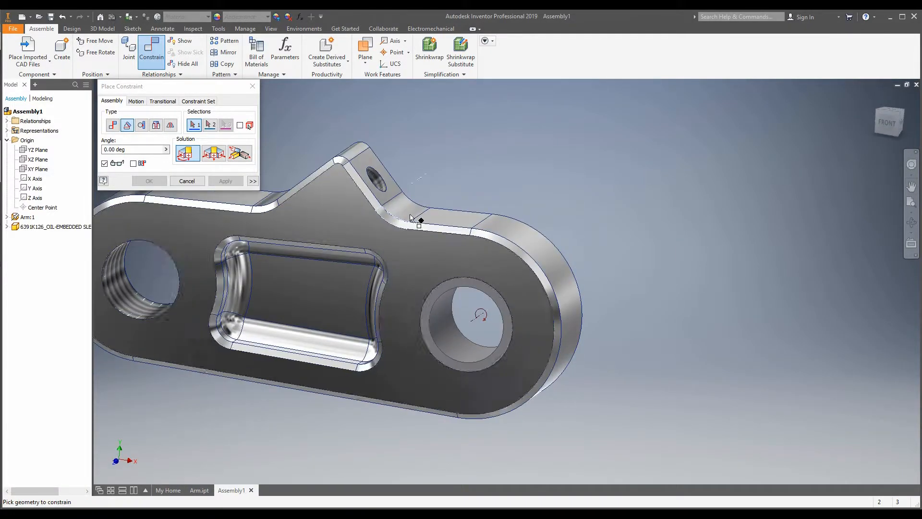
middle_click_drag(387, 266, 412, 257, "shift")
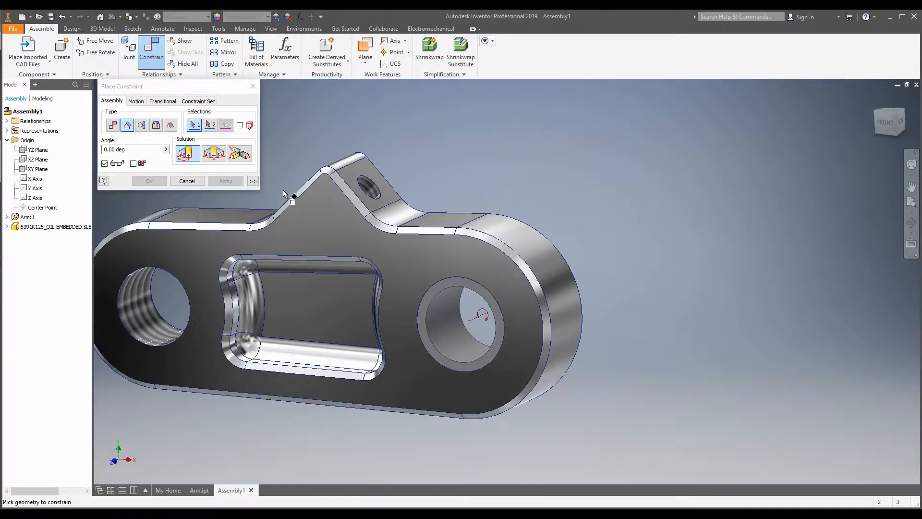
left_click(253, 86)
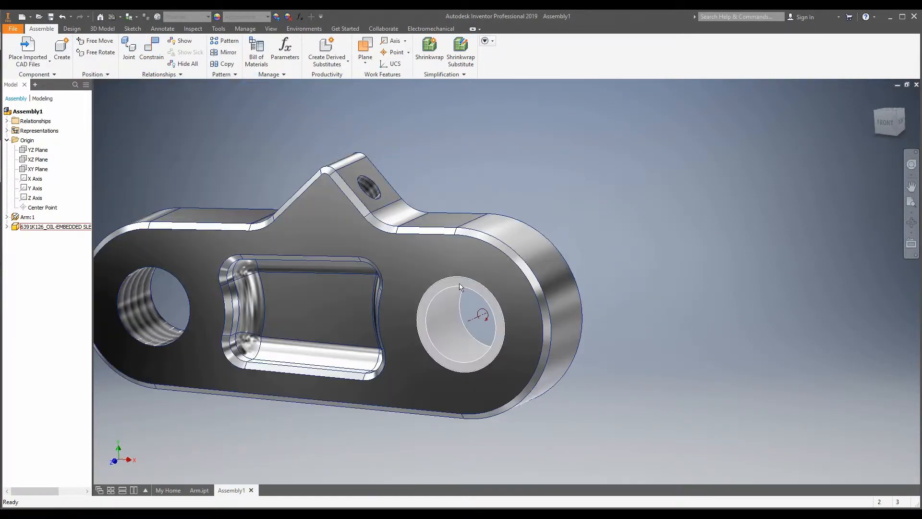
Select the seated bearing and widen the model browser to show more of its name.
scroll(461, 326, "down", 3)
left_click(452, 327)
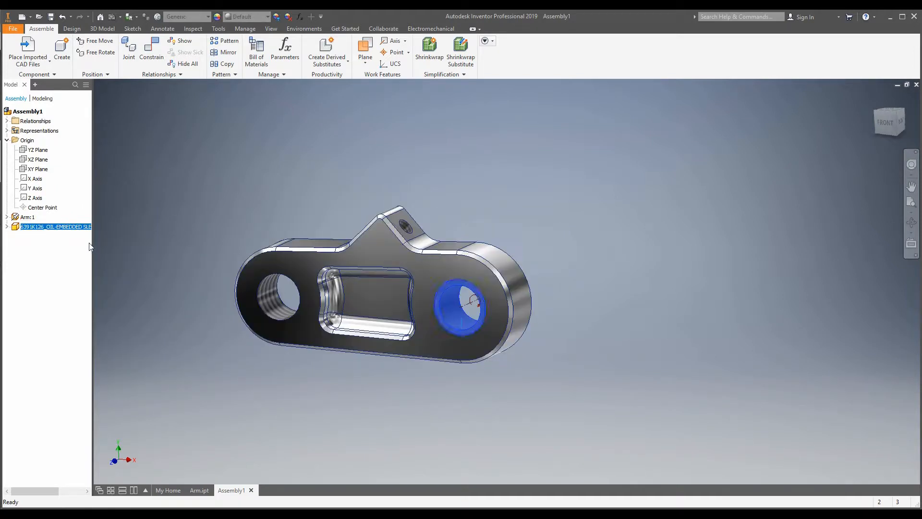
left_click_drag(94, 235, 108, 235)
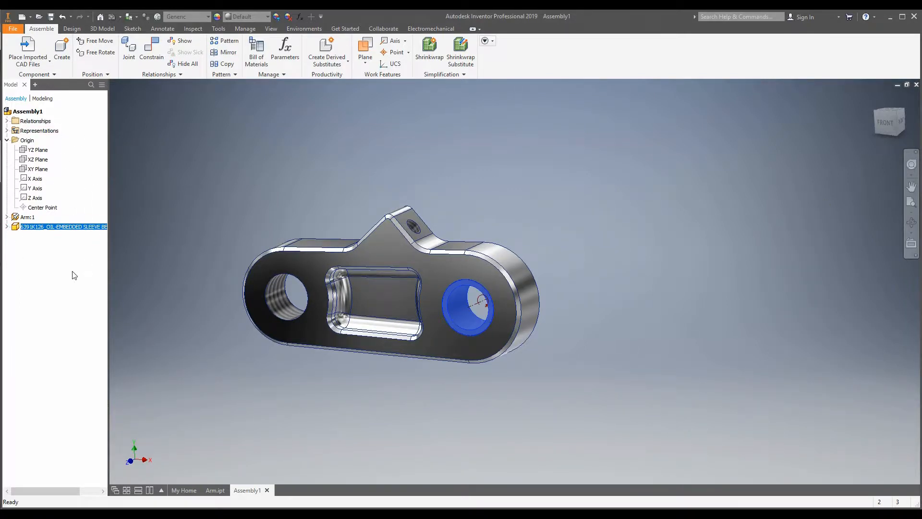
left_click(270, 28)
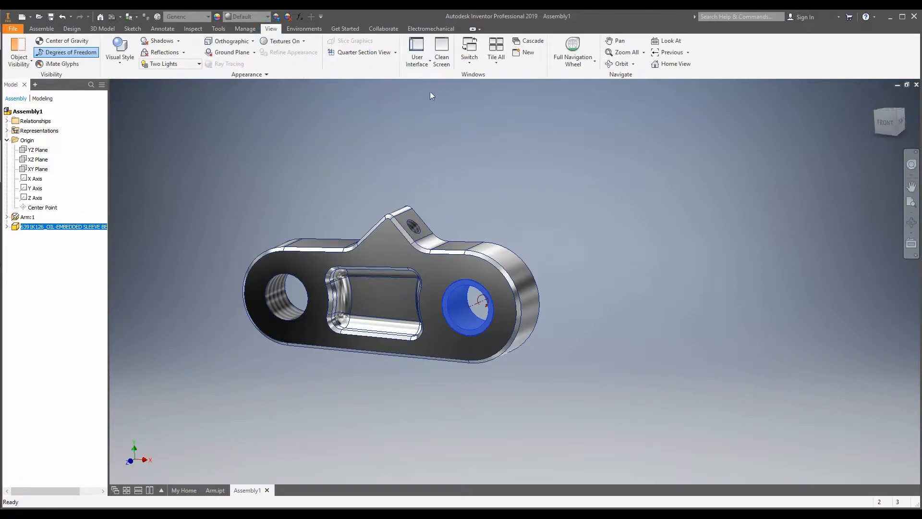
left_click(420, 66)
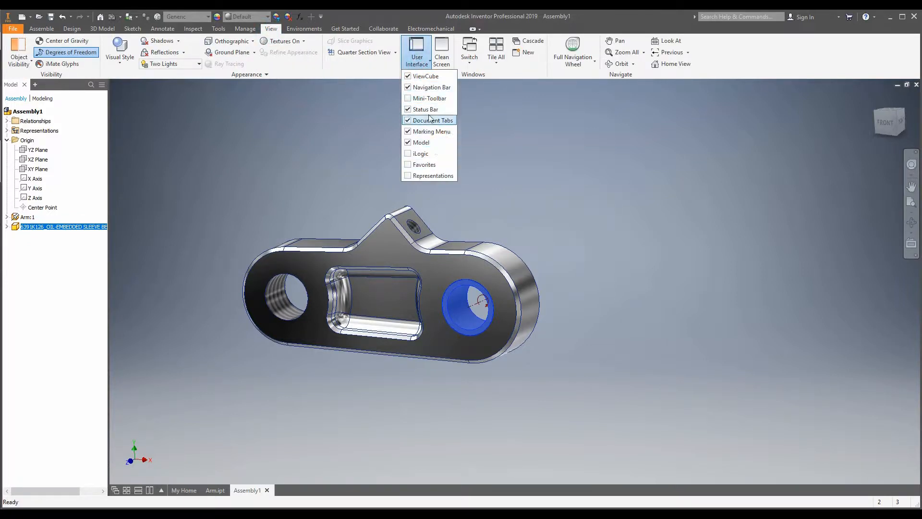
left_click(422, 66)
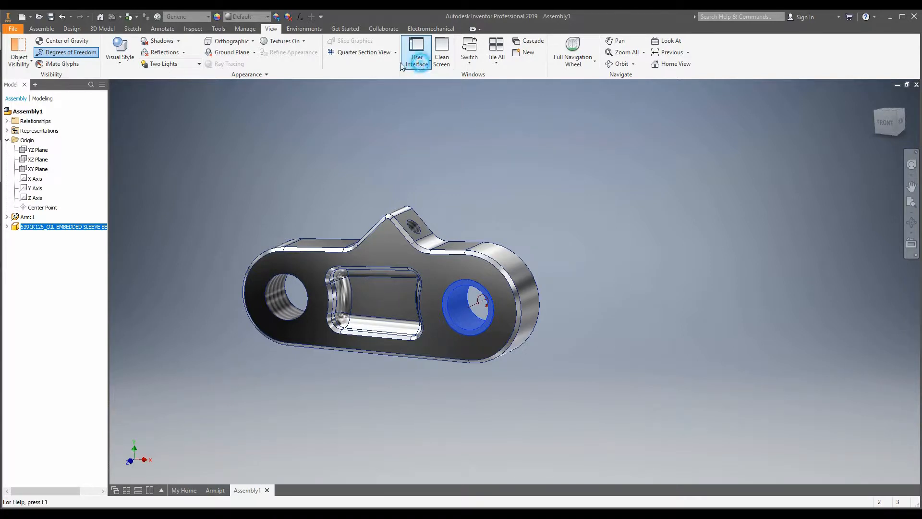
left_click(38, 29)
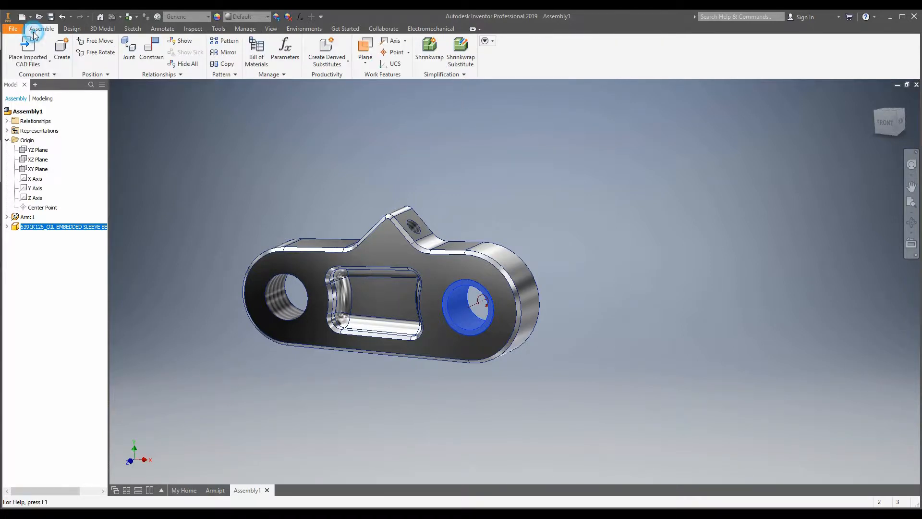
Expand the bearing and its Origin folder in the model browser to list its origin planes and axes.
left_click(7, 227)
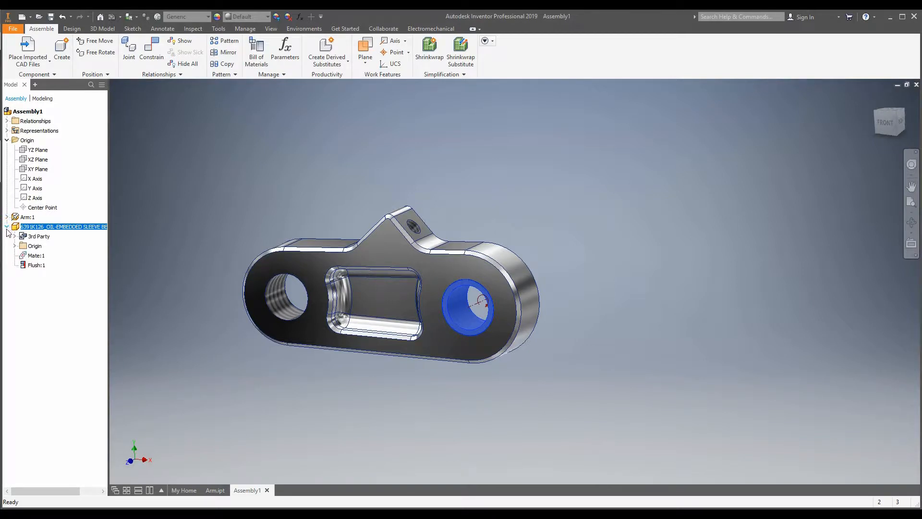
left_click(14, 246)
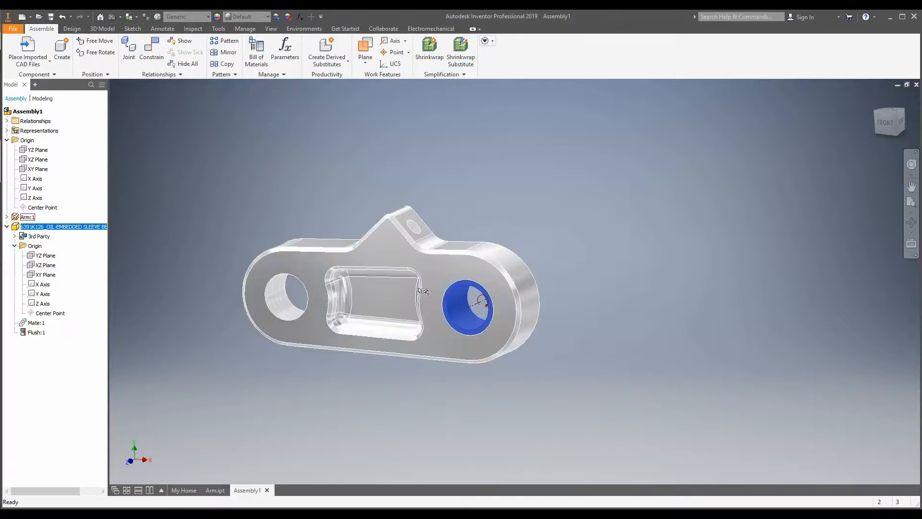
middle_click_drag(420, 288, 348, 302, "shift")
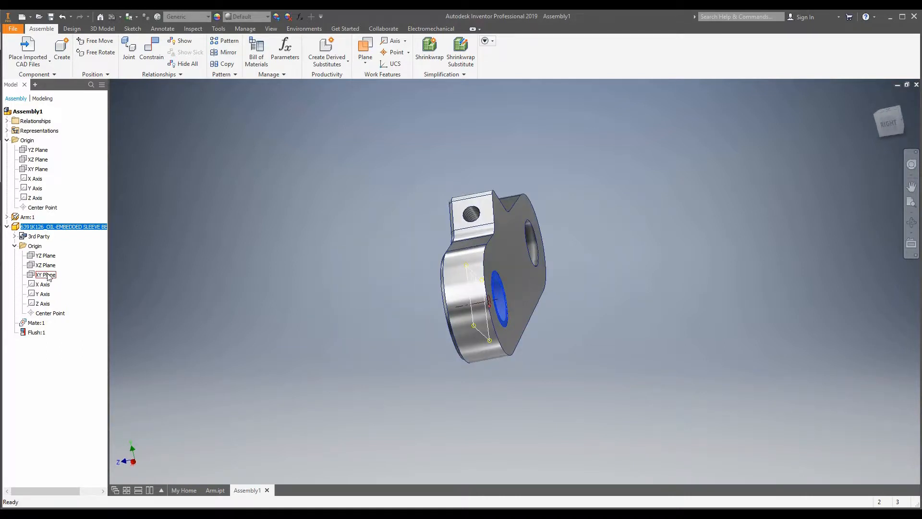
middle_click_drag(461, 299, 401, 301, "shift")
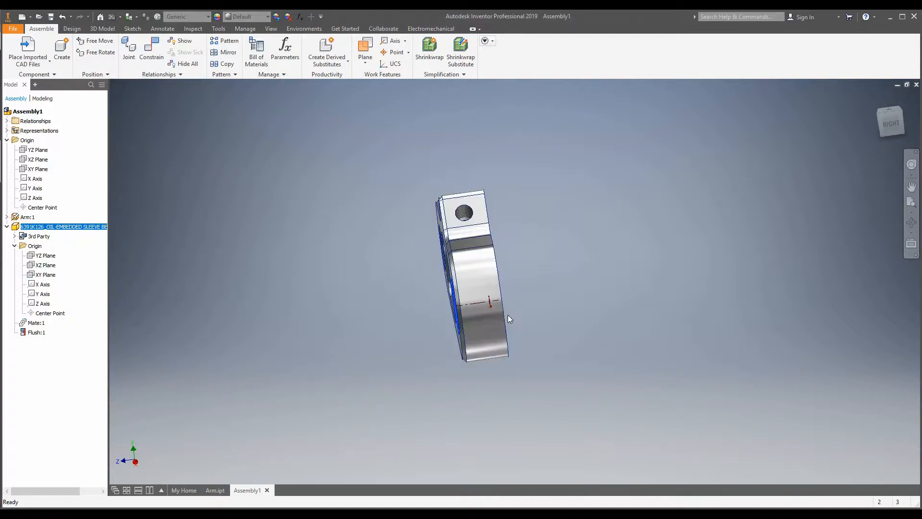
middle_click_drag(508, 319, 540, 318, "shift")
Examine how the bearing's XZ and YZ origin planes are oriented relative to the Arm.
left_click(52, 266)
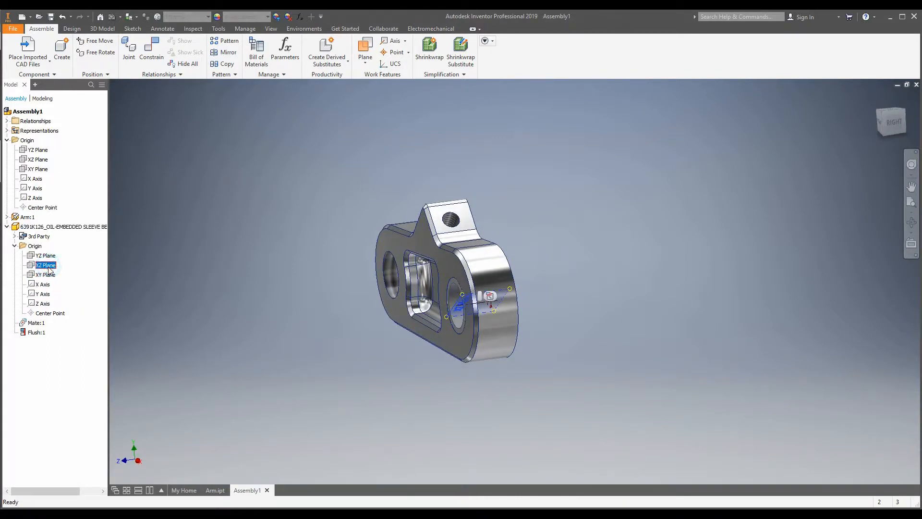
middle_click_drag(488, 335, 565, 318, "shift")
scroll(481, 317, "up", 6)
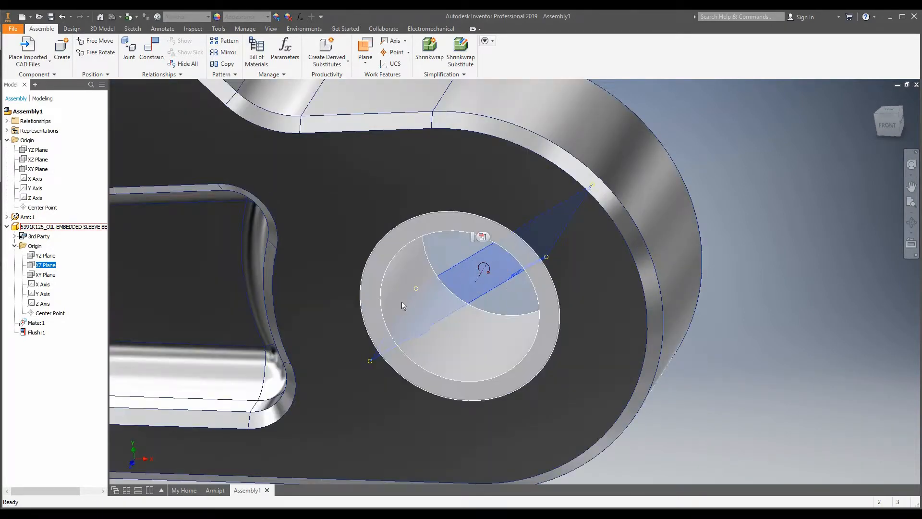
scroll(401, 301, "down", 6)
middle_click_drag(382, 307, 375, 267, "shift")
scroll(379, 308, "down", 3)
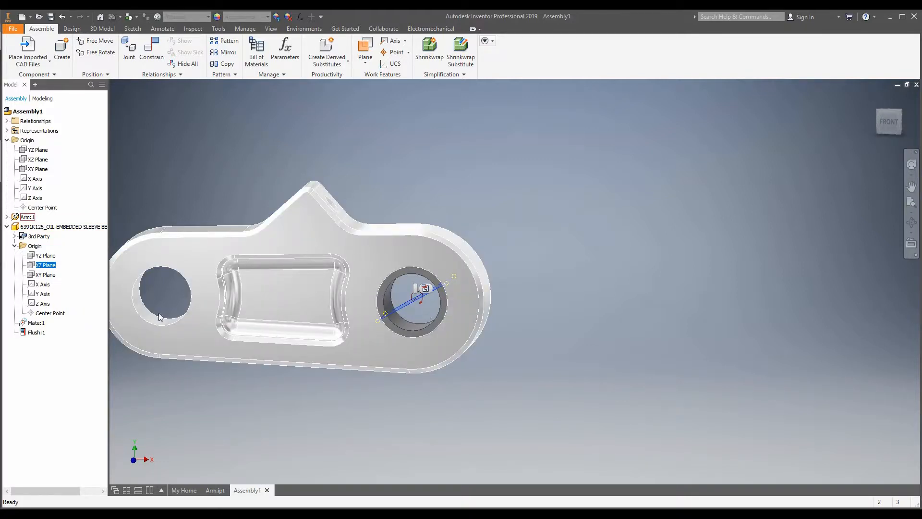
middle_click_drag(399, 333, 364, 356, "shift")
scroll(396, 320, "up", 4)
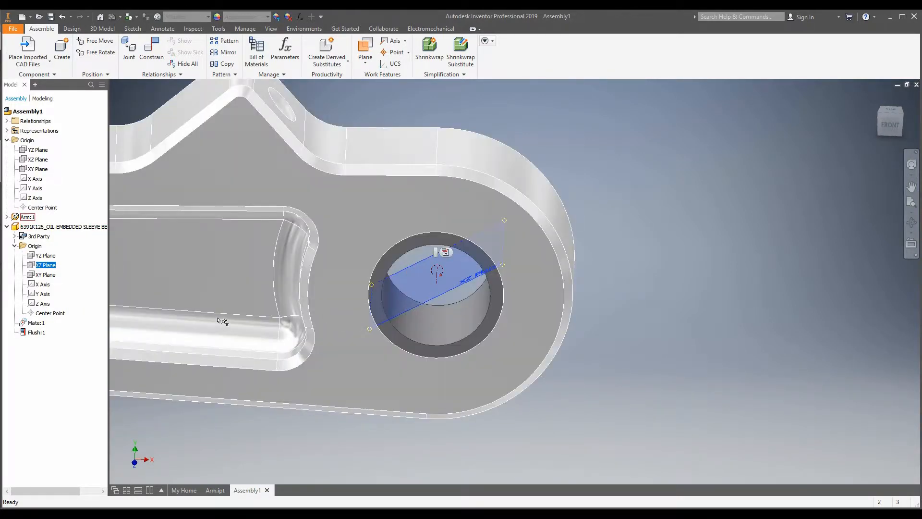
left_click(45, 256)
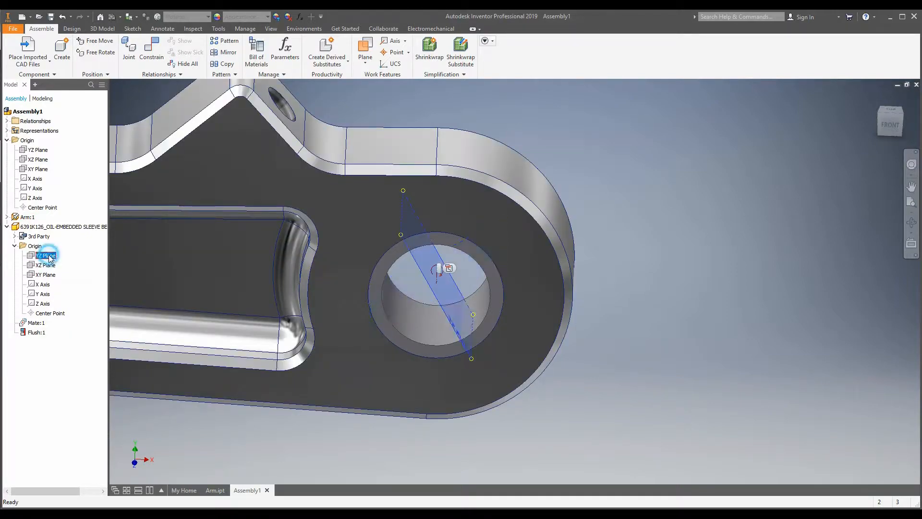
middle_click_drag(471, 324, 427, 245, "shift")
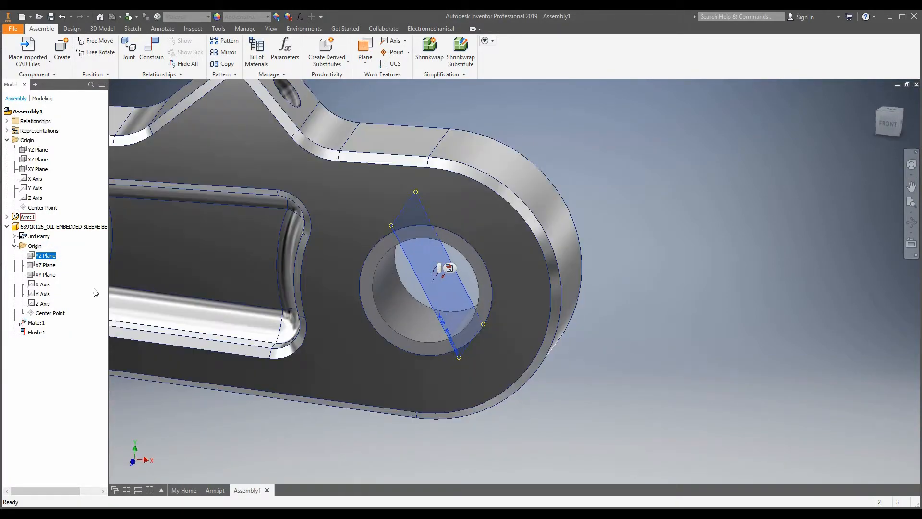
Make the bearing's XZ origin plane visible.
left_click(43, 267)
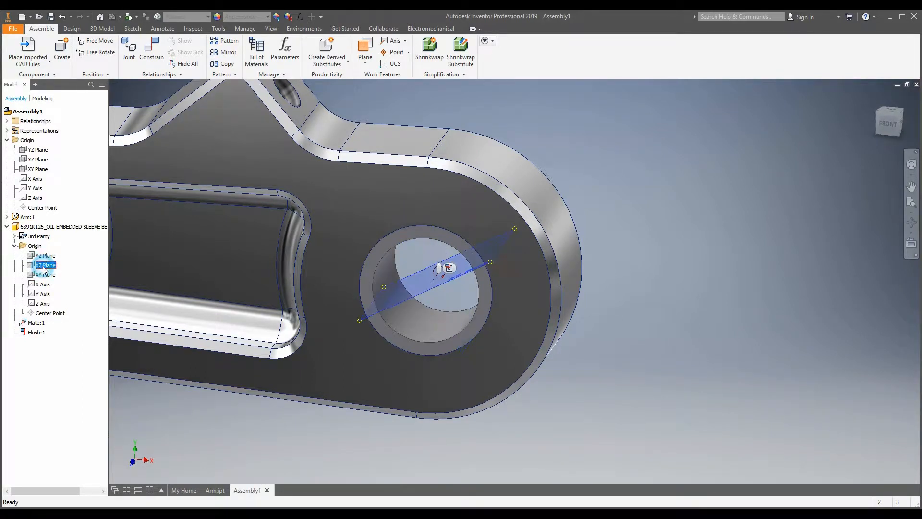
right_click(43, 270)
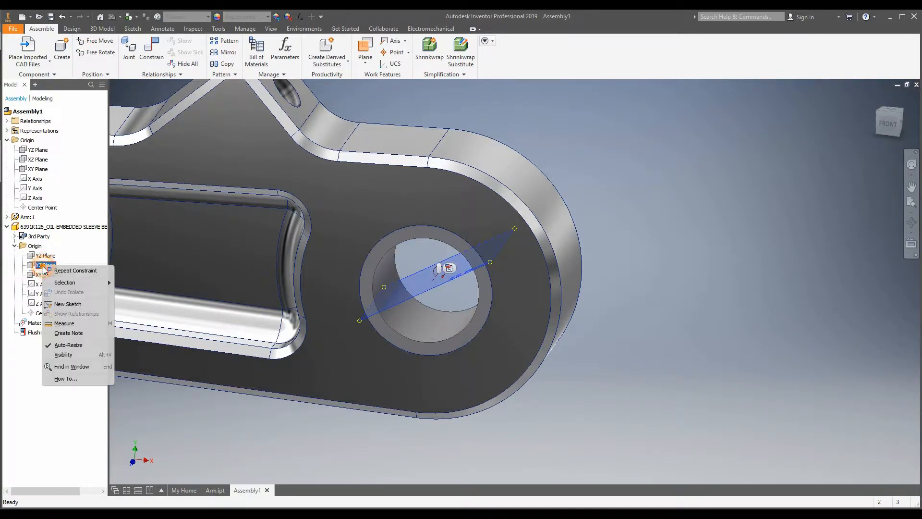
left_click(75, 359)
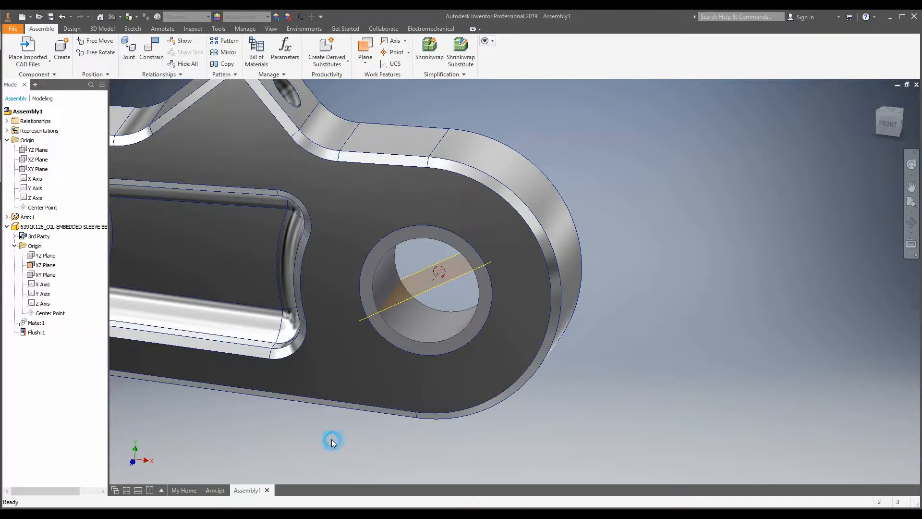
scroll(332, 439, "down", 4)
scroll(300, 459, "up", 3)
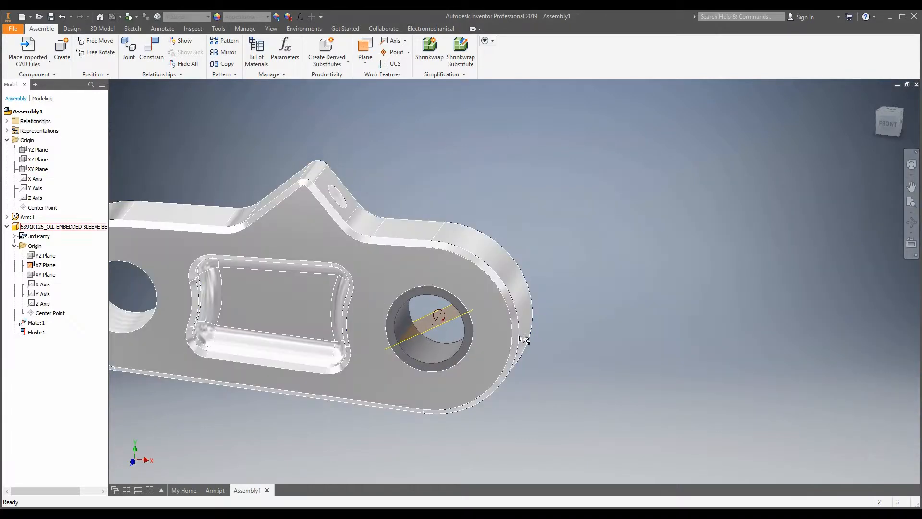
Make the assembly's own XZ origin plane visible.
middle_click_drag(521, 338, 447, 348, "shift")
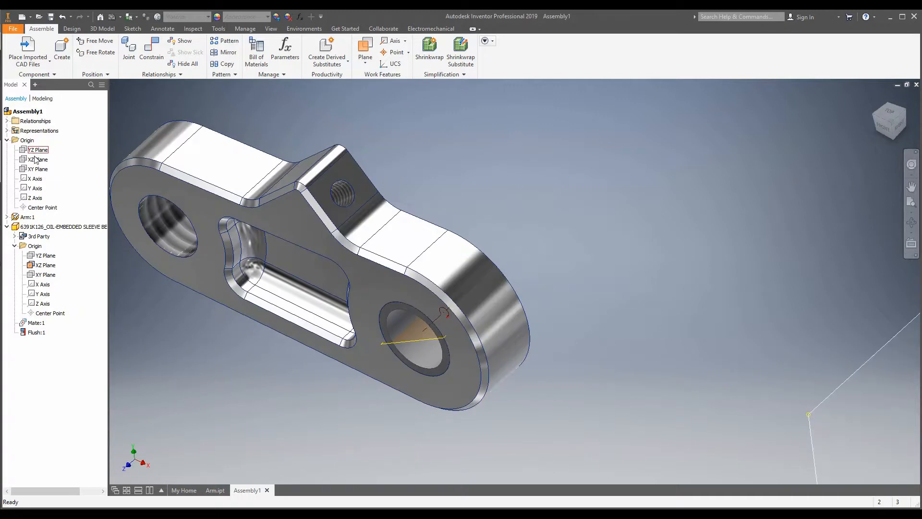
right_click(40, 161)
left_click(55, 247)
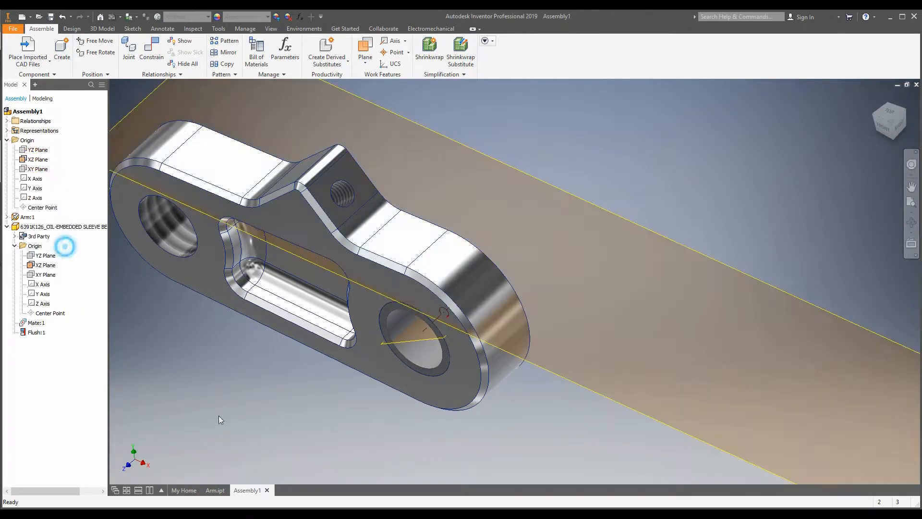
scroll(337, 442, "up", 3)
middle_click_drag(408, 387, 442, 372, "shift")
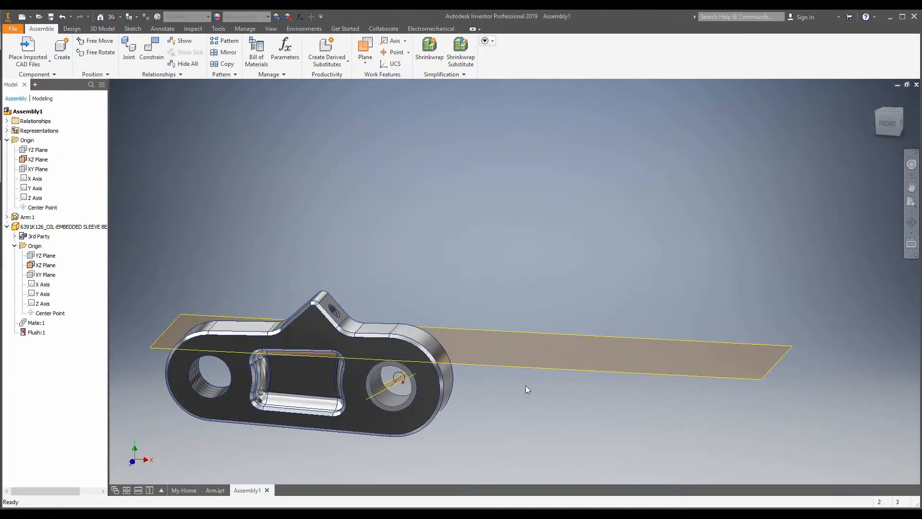
scroll(459, 280, "up", 3)
scroll(412, 373, "down", 3)
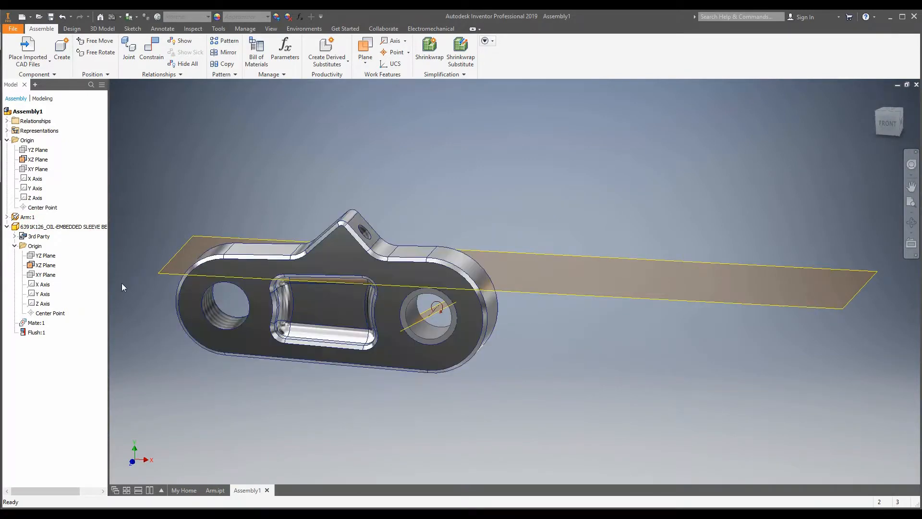
Apply a directed Angle constraint of 0 deg between the bearing's XZ plane and the assembly's XZ plane.
left_click(144, 51)
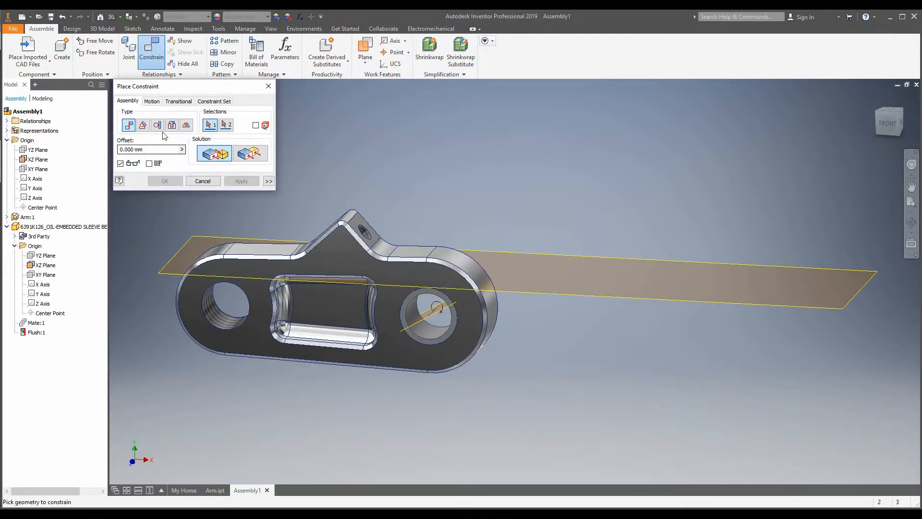
left_click(143, 125)
left_click(210, 160)
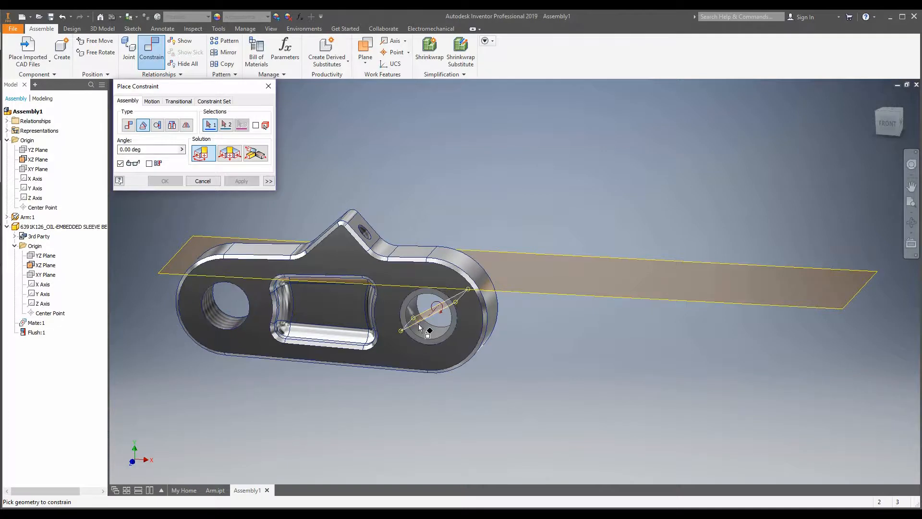
scroll(424, 316, "down", 3)
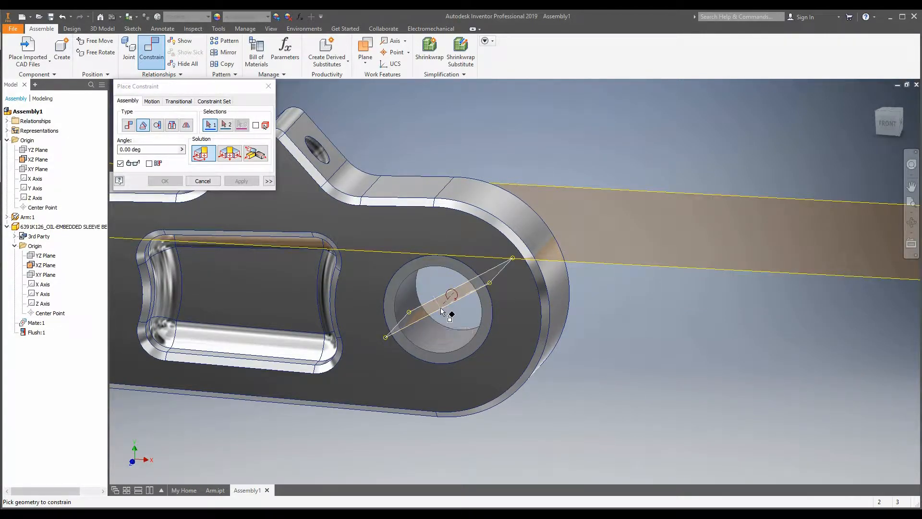
left_click(441, 311)
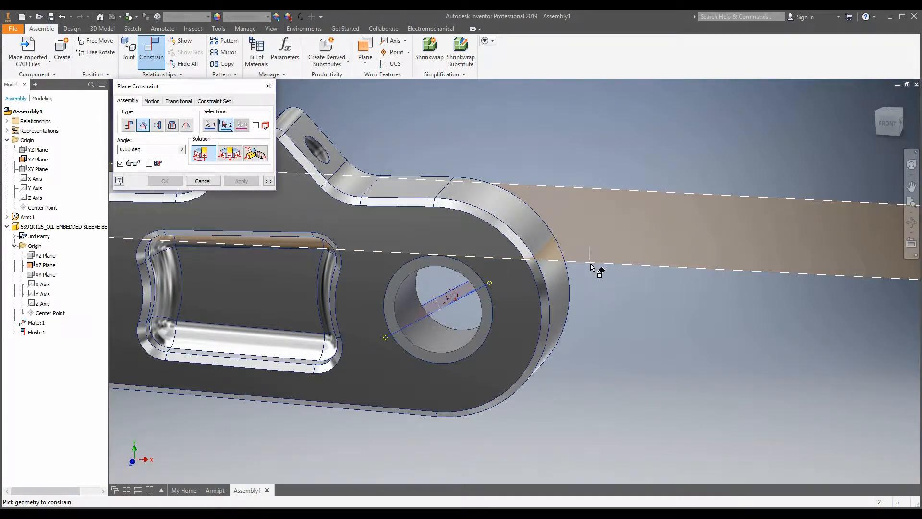
scroll(591, 263, "up", 3)
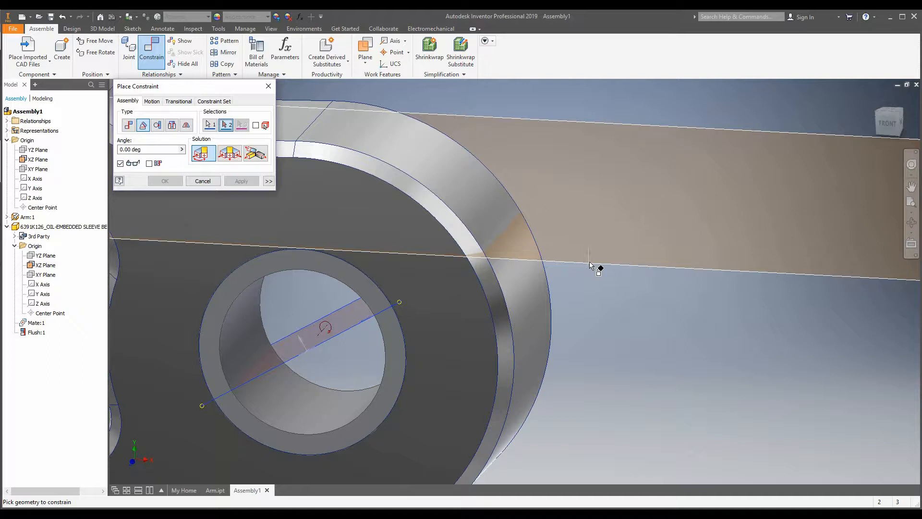
left_click(589, 262)
scroll(585, 345, "down", 3)
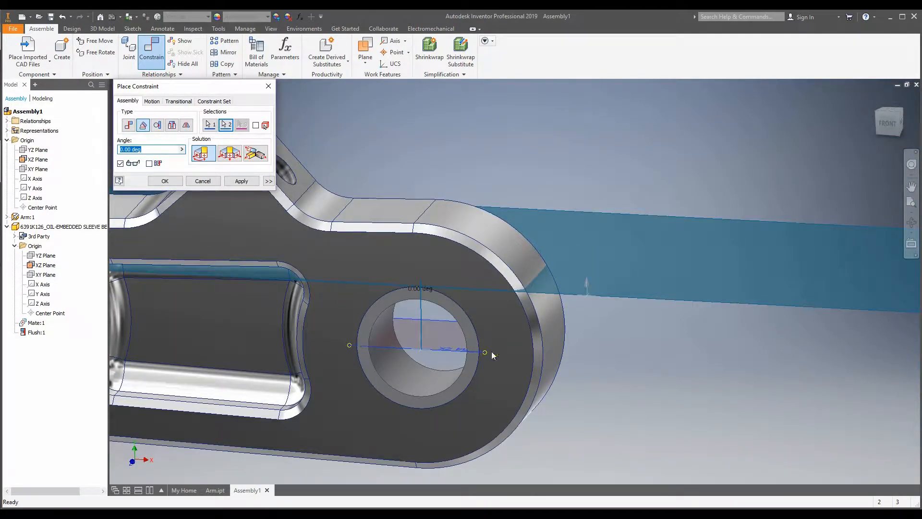
left_click(241, 181)
left_click(267, 86)
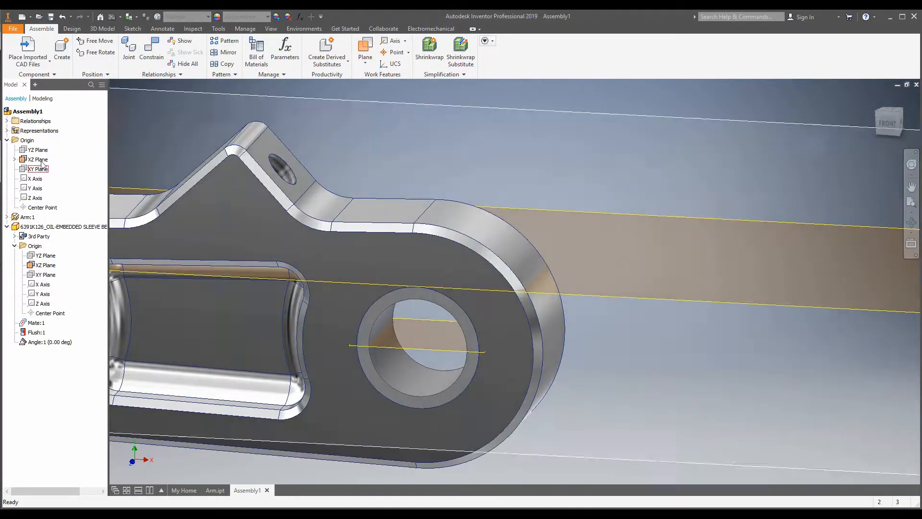
Hide the XZ origin planes of both the assembly and the bearing.
right_click(38, 159)
left_click(73, 260)
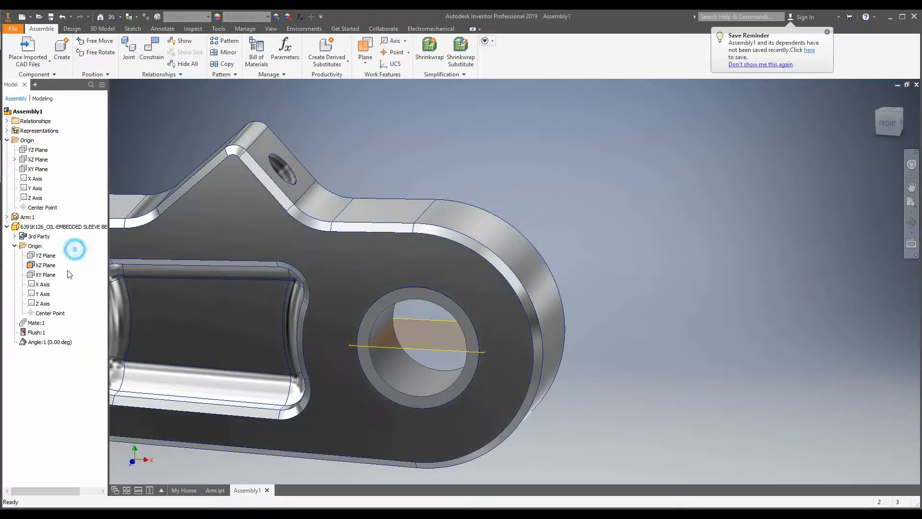
left_click(46, 265)
right_click(46, 265)
left_click(65, 356)
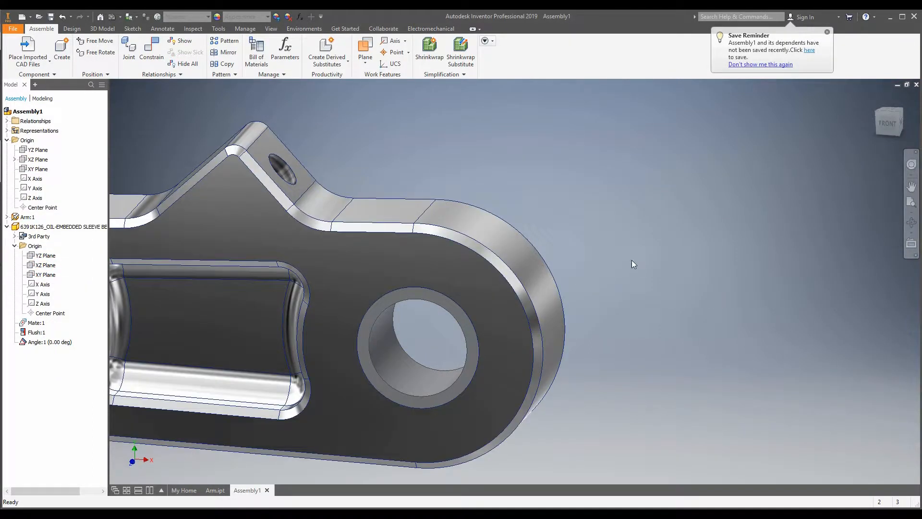
Dismiss the save reminder and check the degrees of freedom display for the bearing.
left_click(827, 33)
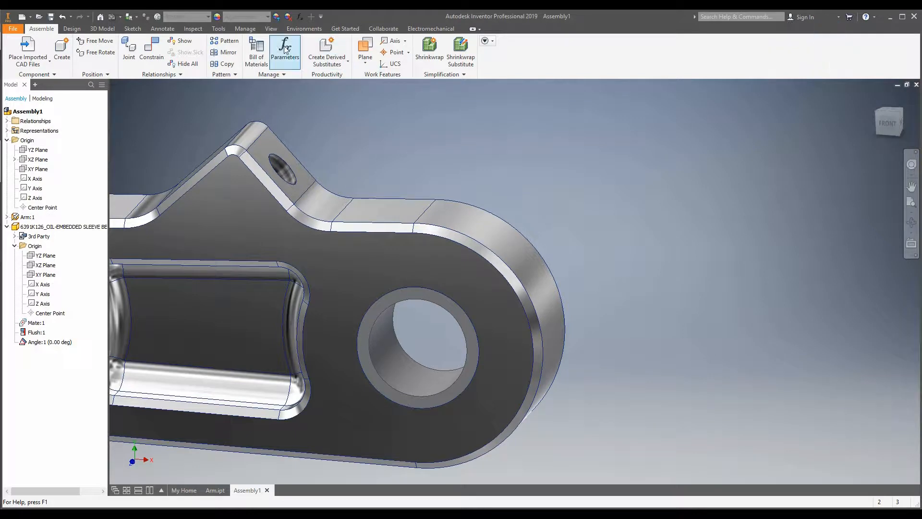
left_click(272, 28)
left_click(66, 52)
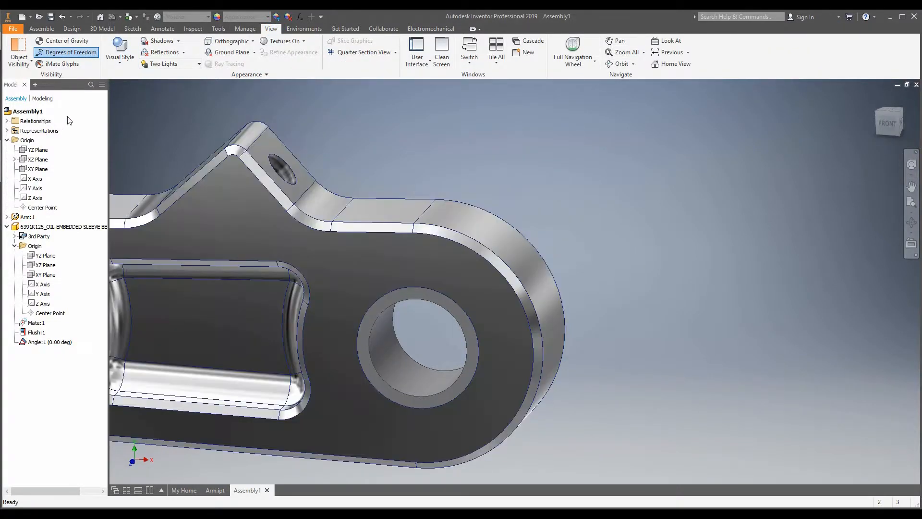
Try to move the sleeve bearing in its arm hole to check that it is fully constrained.
scroll(416, 415, "down", 3)
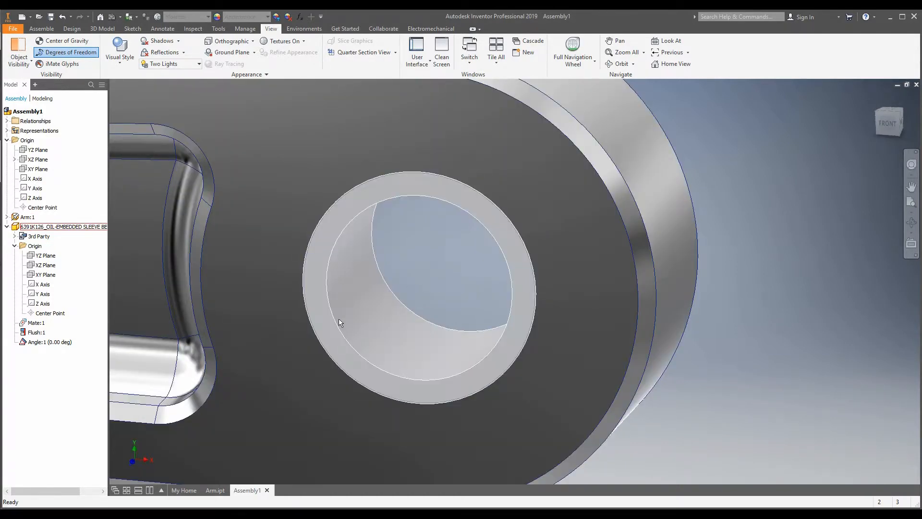
mouse_move(339, 298)
left_mouse_down()
mouse_move(333, 292)
mouse_move(486, 312)
mouse_move(351, 307)
left_mouse_up()
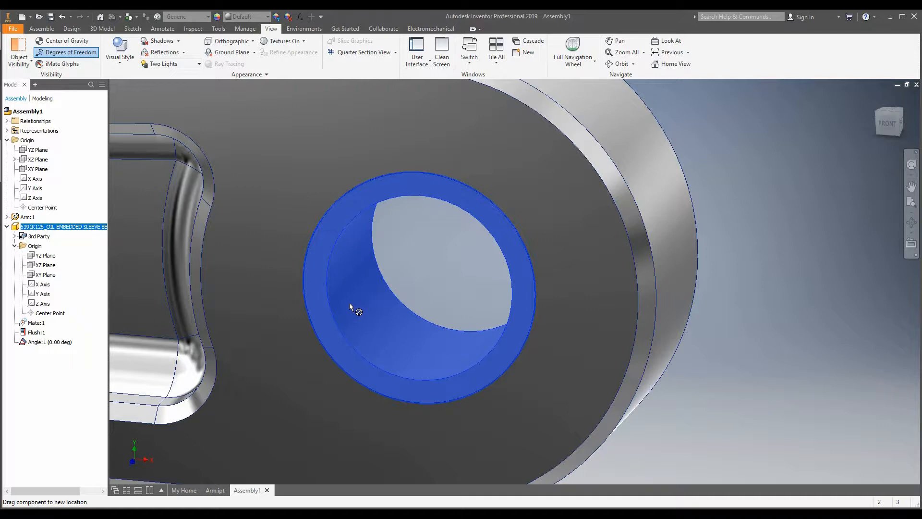
left_click_drag(350, 308, 397, 294)
left_click(441, 303)
scroll(490, 360, "down", 5)
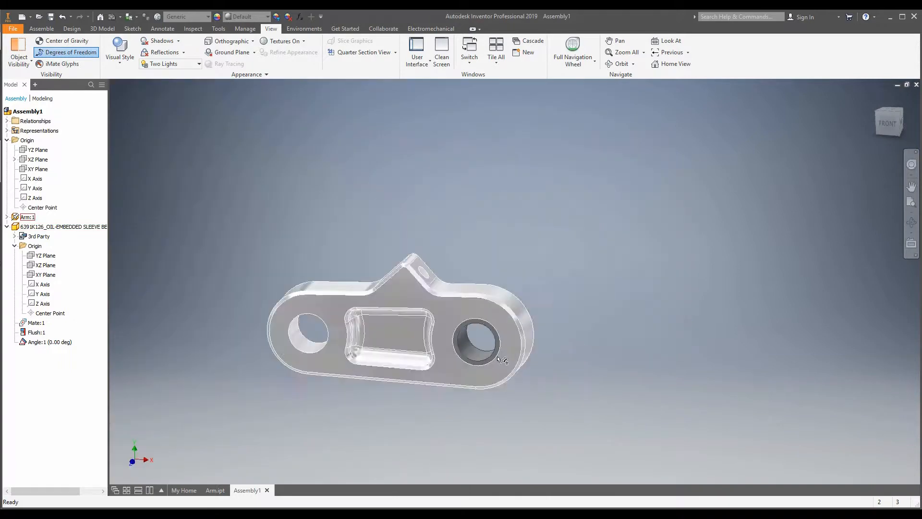
scroll(456, 358, "up", 3)
mouse_move(259, 310)
middle_mouse_down("shift")
mouse_move(262, 269)
mouse_move(269, 320)
middle_mouse_up("shift")
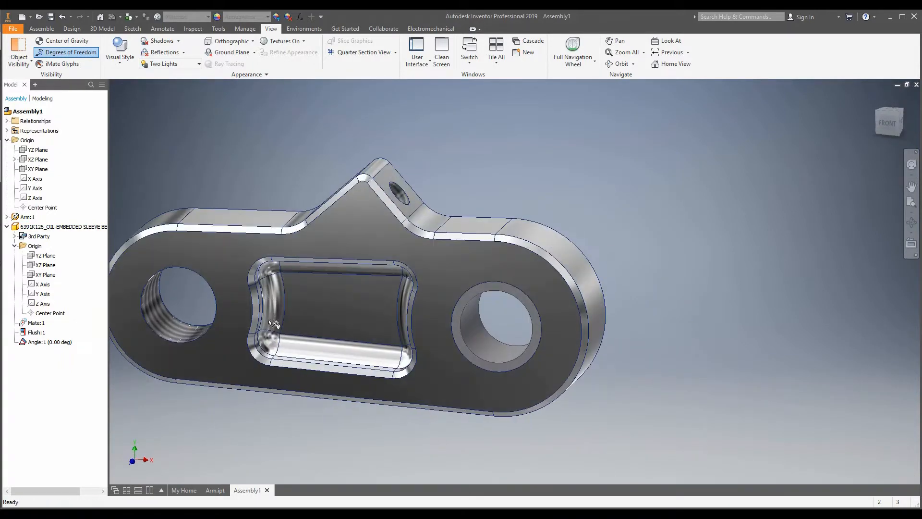
Place one instance of the component file 91259A535_ALLOY STEEL SHOULDER SCREW beside the arm in the assembly.
left_click(42, 28)
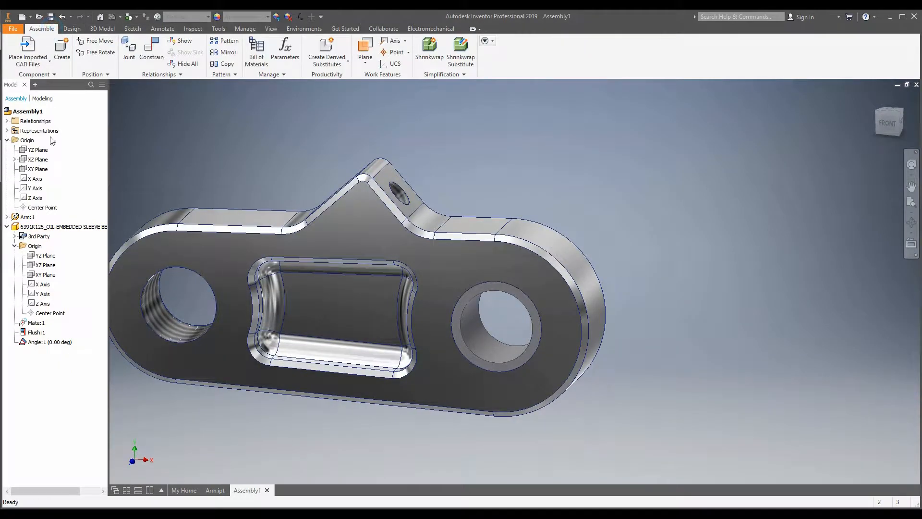
scroll(413, 423, "up", 1)
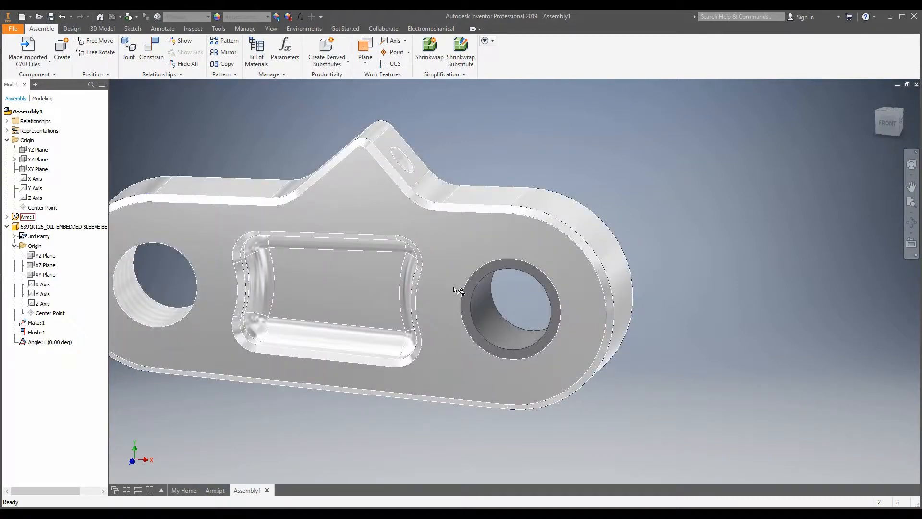
scroll(360, 298, "down", 4)
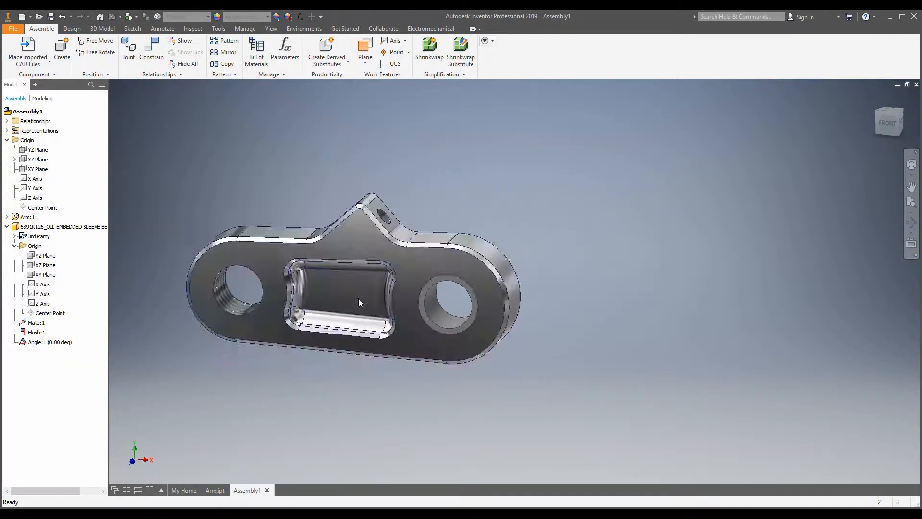
left_click(48, 62)
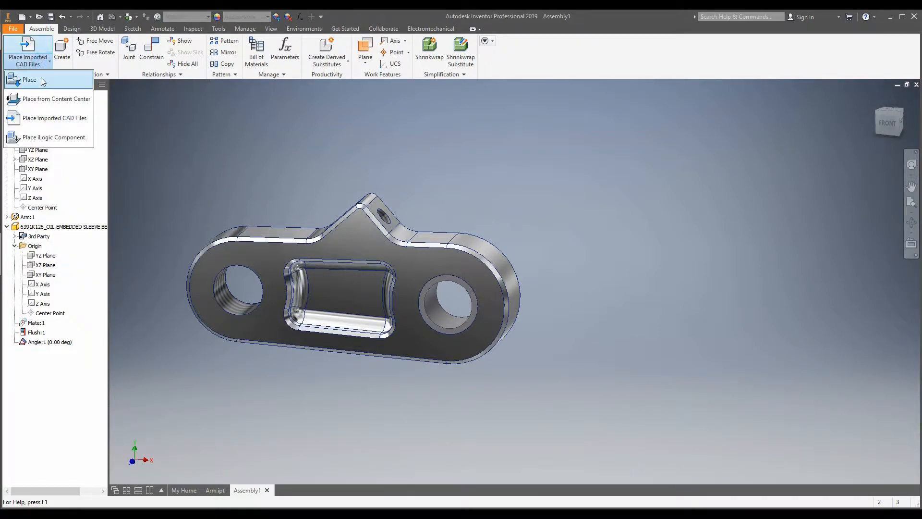
left_click(41, 79)
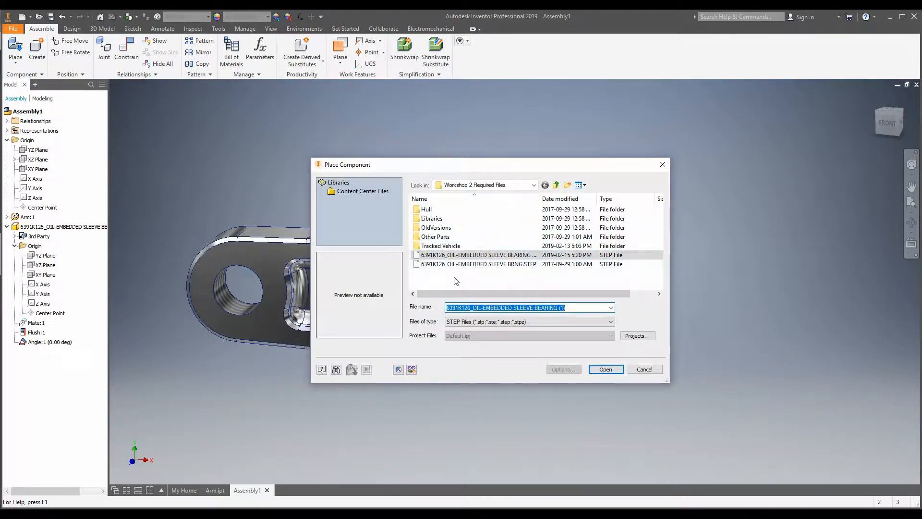
left_click(502, 321)
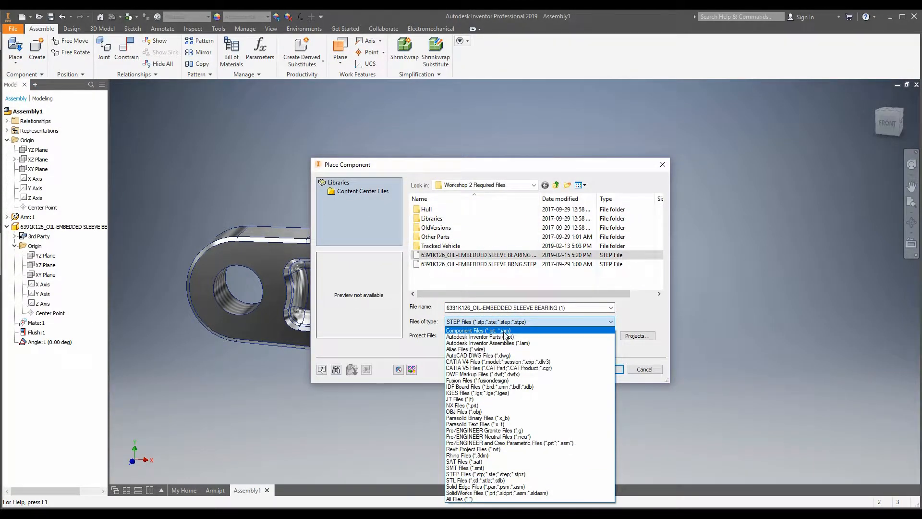
left_click(503, 331)
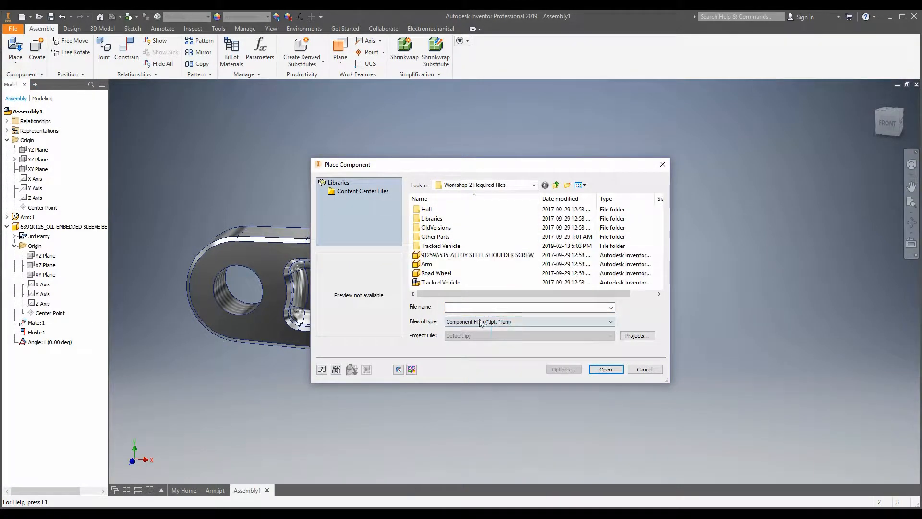
double_click(459, 255)
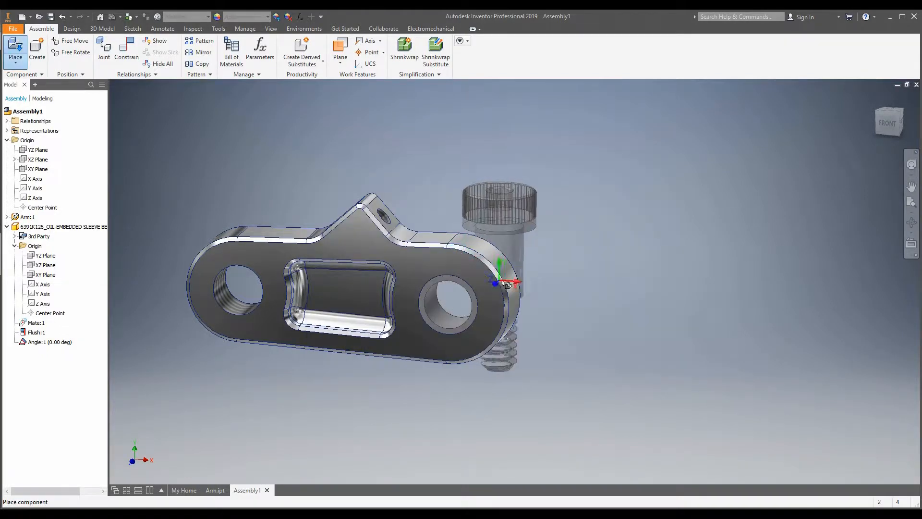
left_click(598, 291)
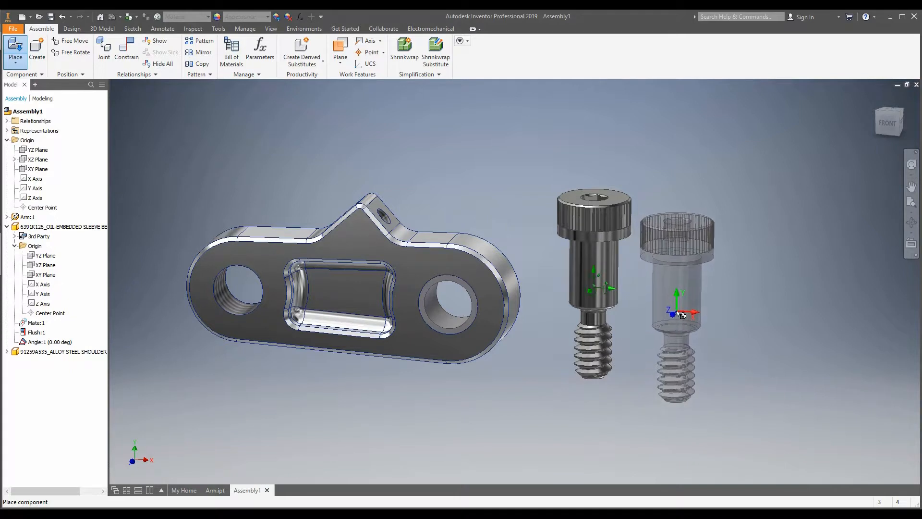
key("Escape")
Turn off the degrees of freedom display.
left_click(271, 28)
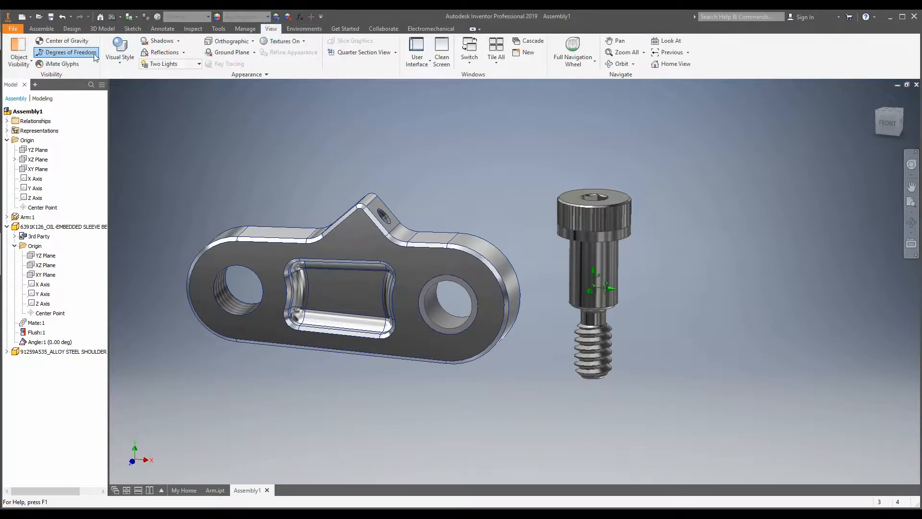
left_click(66, 53)
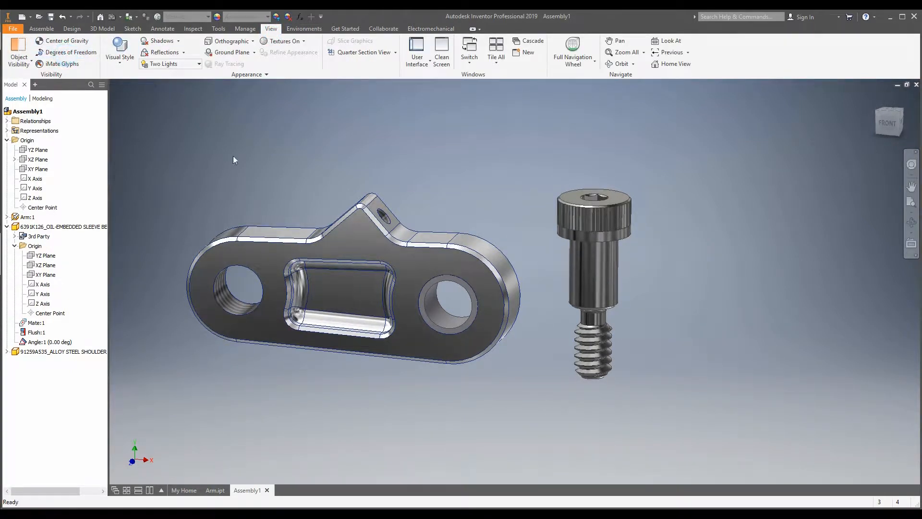
left_click(83, 54)
left_click(41, 28)
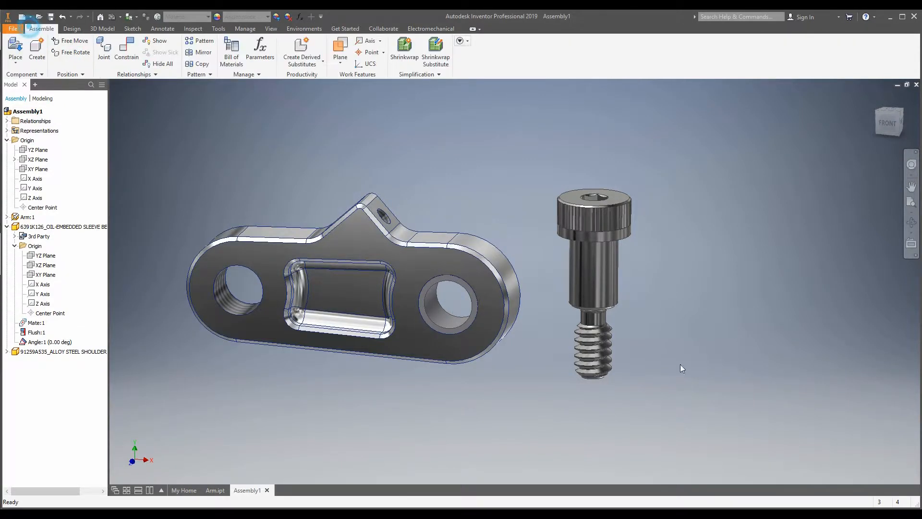
Free-rotate the shoulder screw so its socket head faces forward and its thread points backward beside the arm.
scroll(610, 238, "up", 1)
left_click(609, 238)
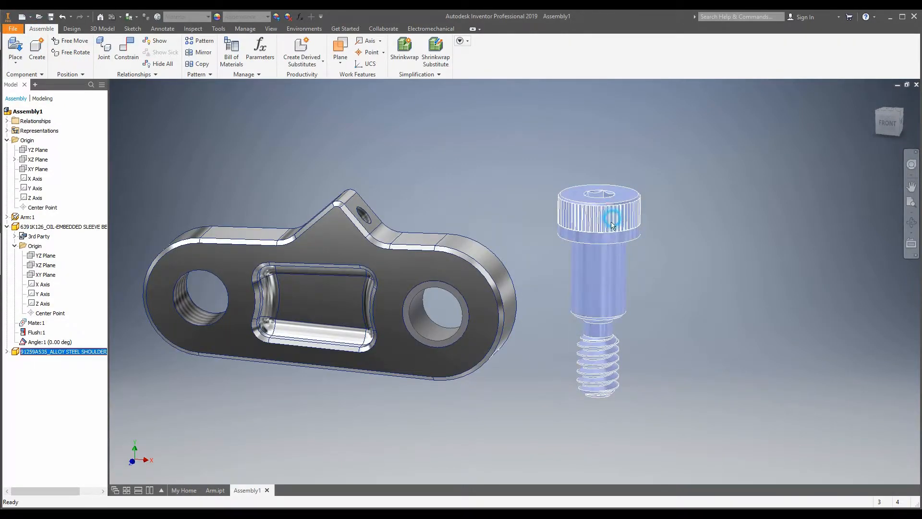
key("g")
left_click_drag(592, 246, 572, 279)
key("Escape")
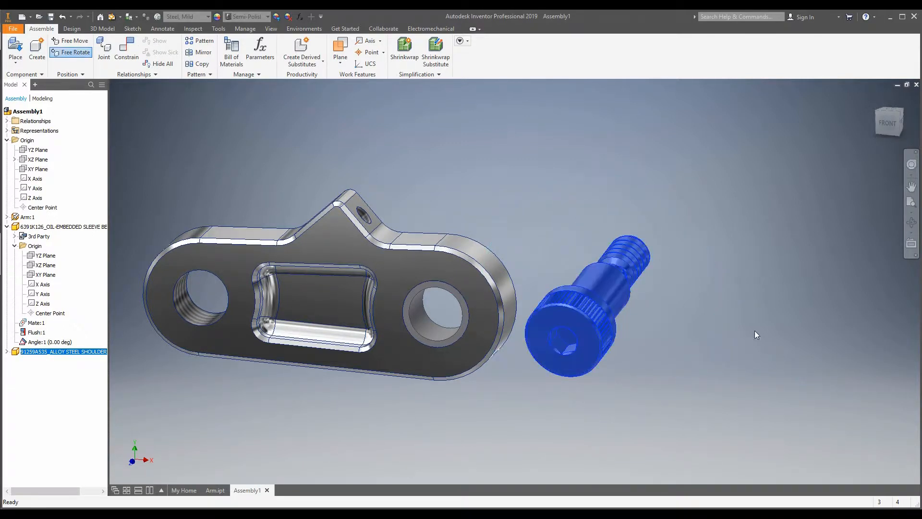
left_click(699, 363)
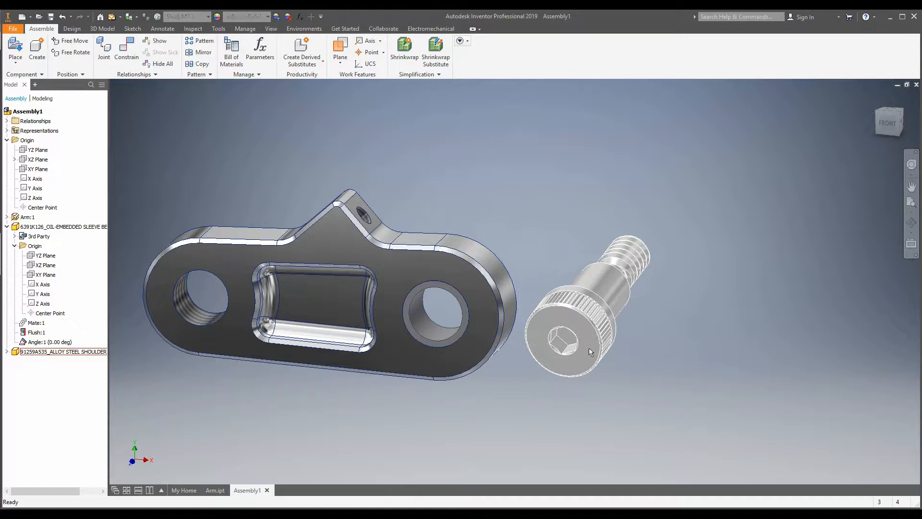
Enter in-place editing of the shoulder screw within the assembly and return to the assembly without changing it.
middle_click_drag(590, 352, 533, 359, "shift")
double_click(589, 331)
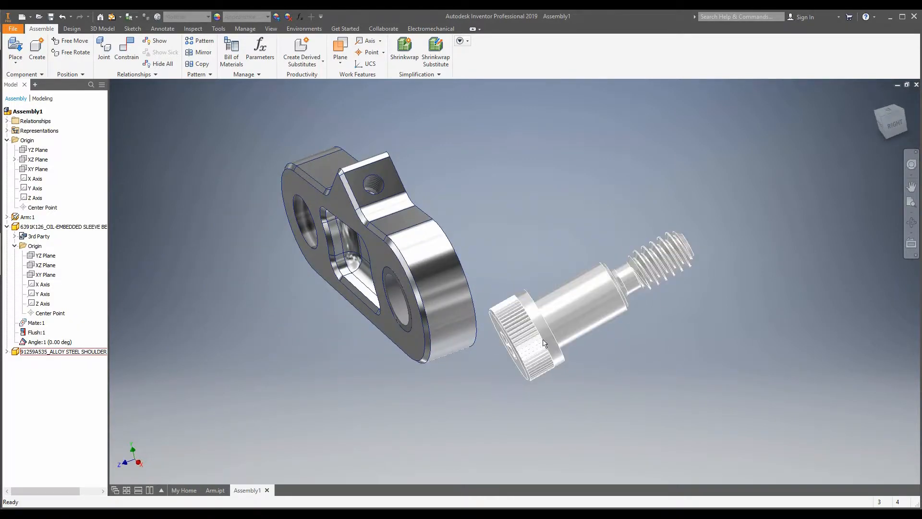
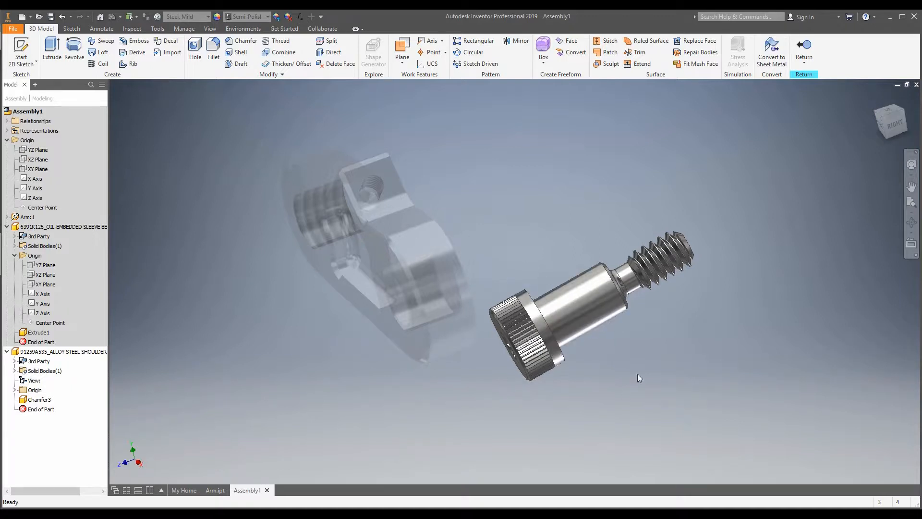
left_click(799, 52)
Open the shoulder screw part from the assembly in its own document window.
left_click(570, 313)
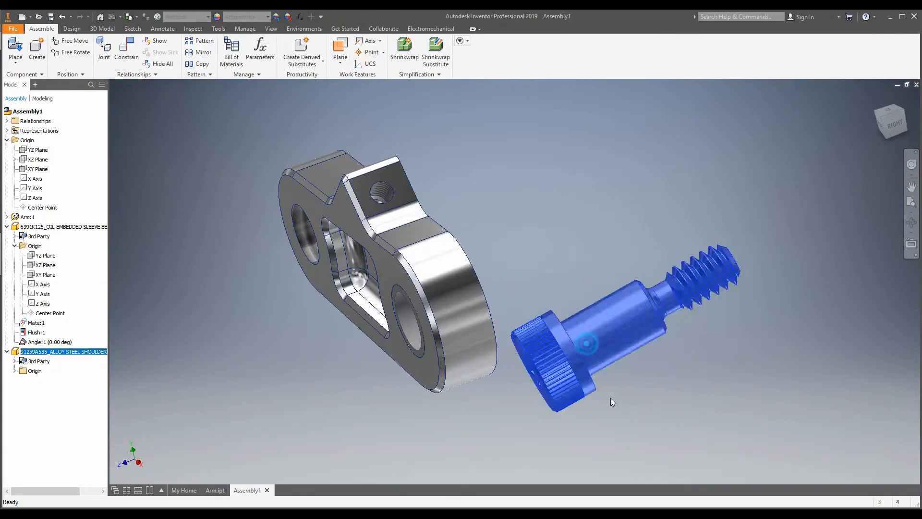
middle_click_drag(597, 354, 254, 385, "shift")
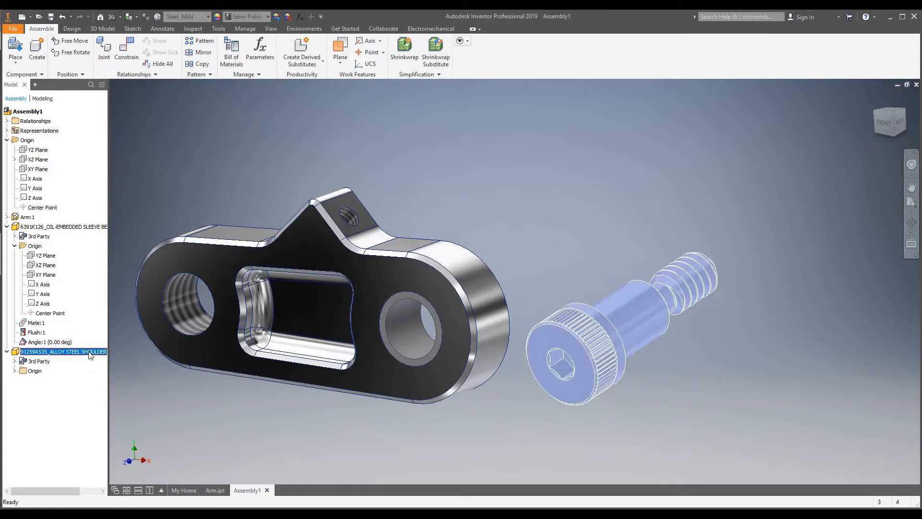
right_click(88, 352)
left_click(109, 204)
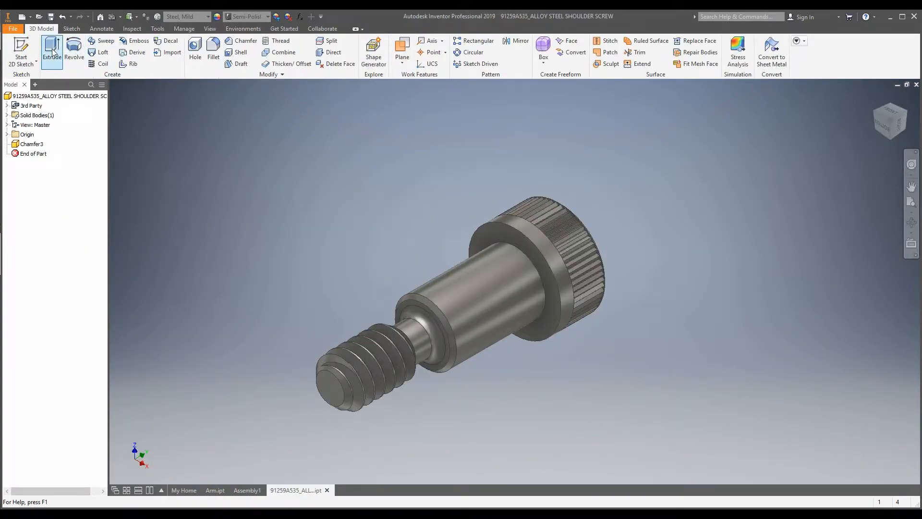
Examine the shoulder screw's head, shoulder and thread from several sides and go back to Assembly1.
middle_click_drag(418, 214, 532, 332, "shift")
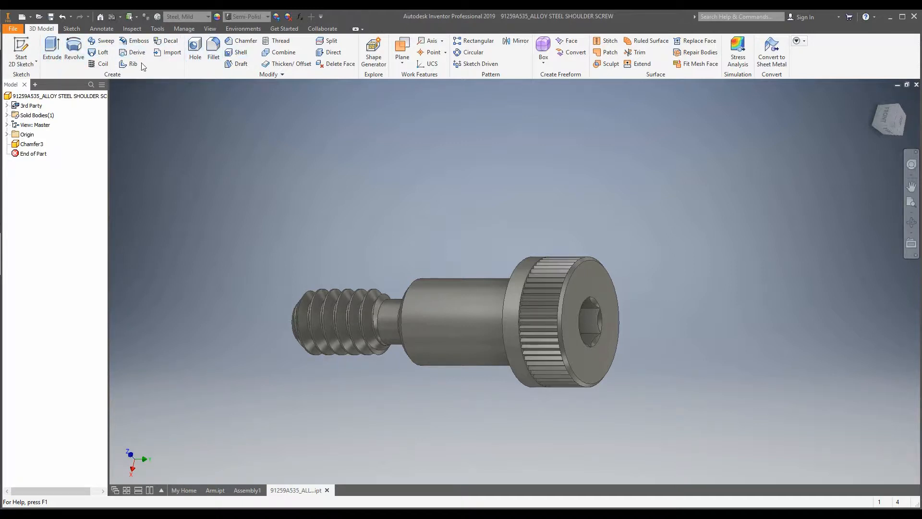
middle_click_drag(455, 338, 389, 241, "shift")
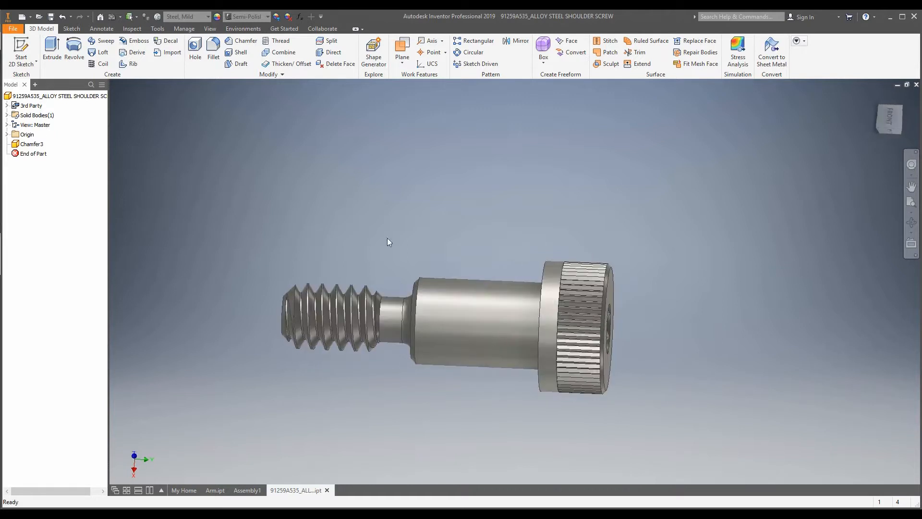
middle_click_drag(658, 312, 590, 208, "shift")
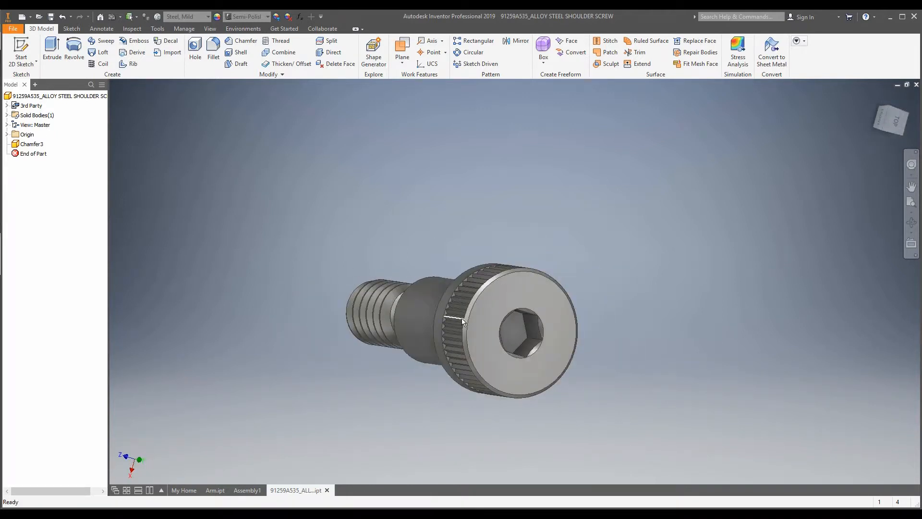
middle_click_drag(451, 295, 389, 428, "shift")
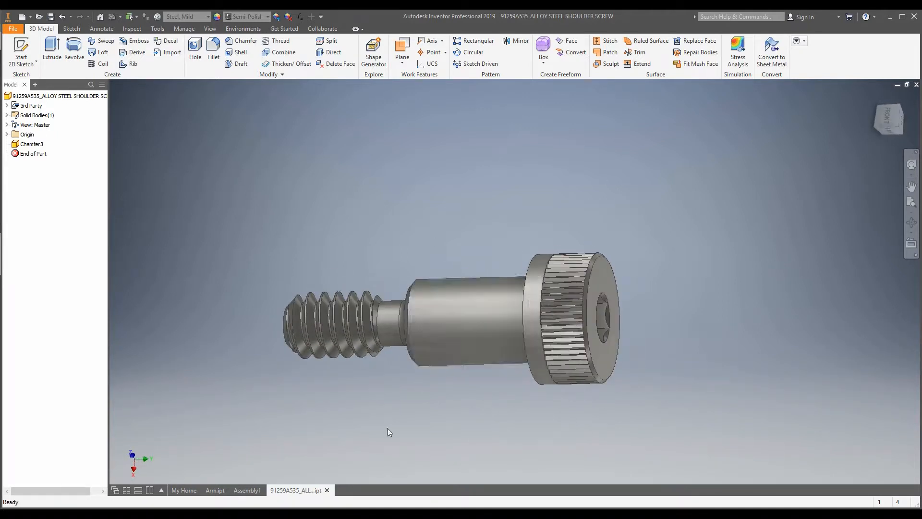
left_click(240, 491)
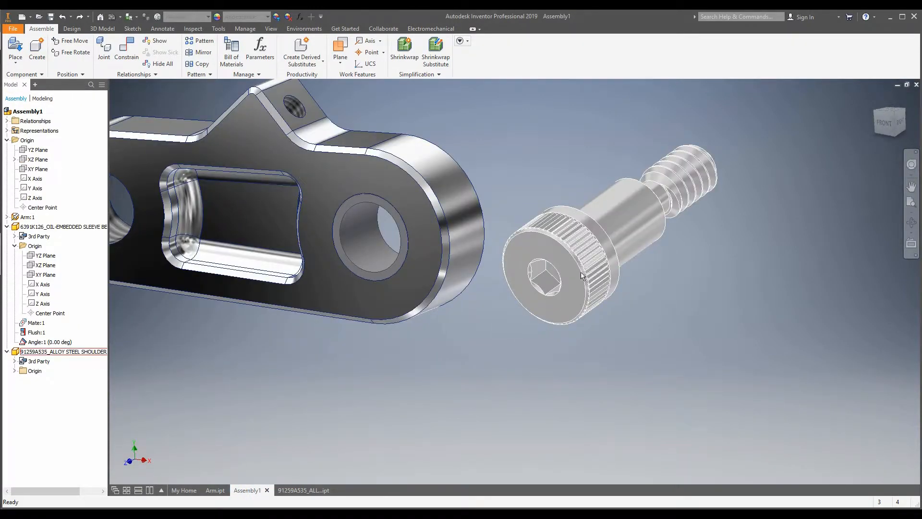
scroll(483, 301, "up", 2)
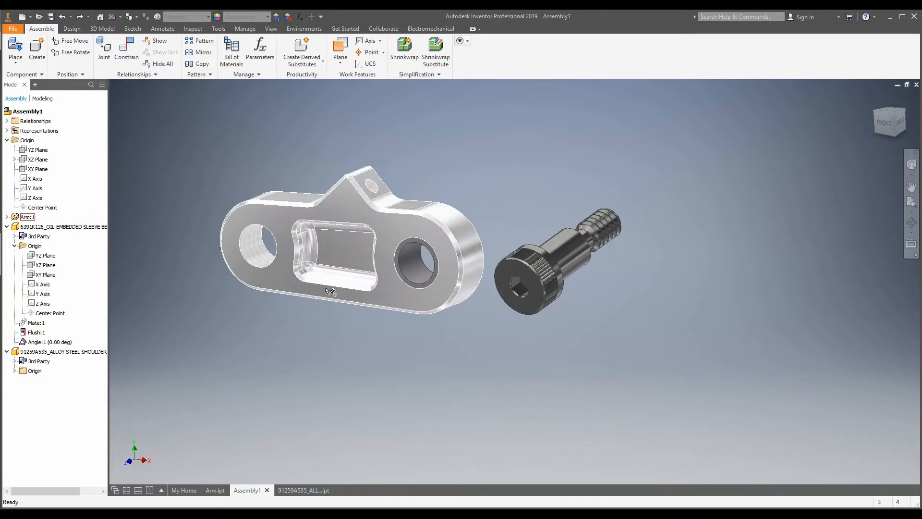
scroll(214, 270, "down", 5)
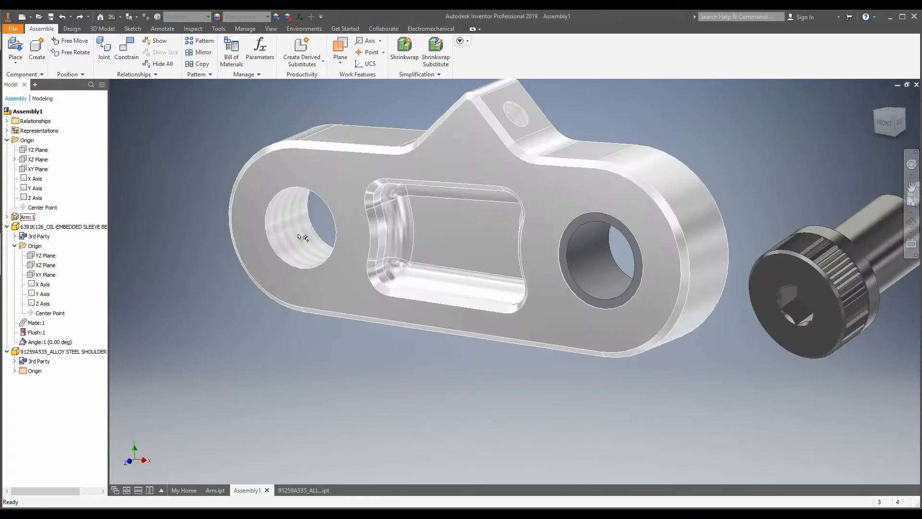
scroll(294, 253, "up", 5)
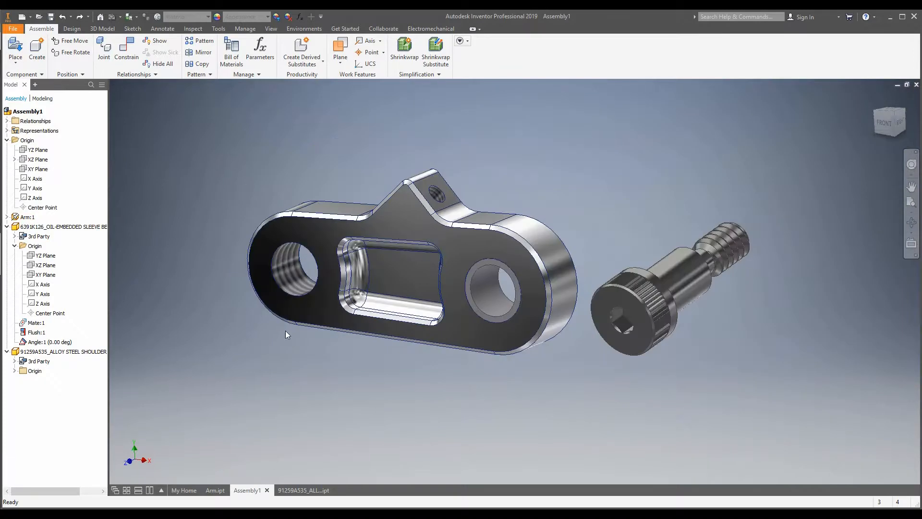
scroll(408, 307, "down", 5)
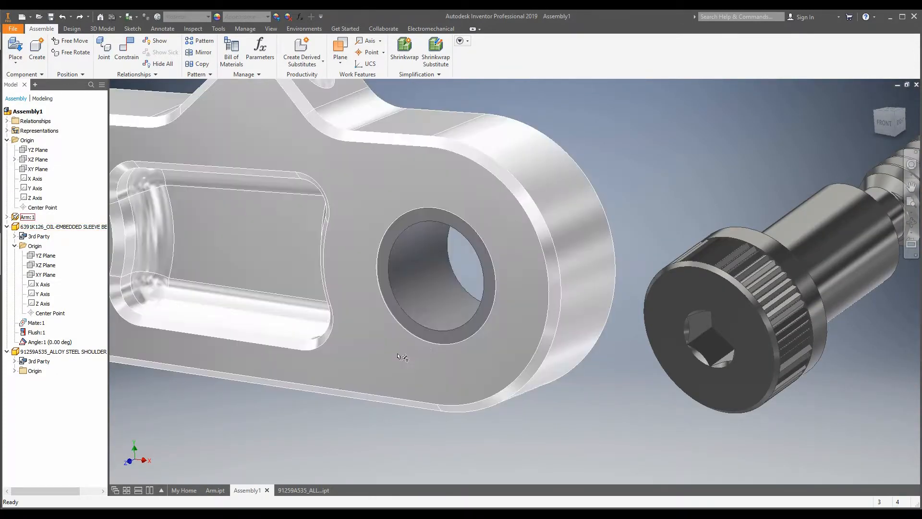
scroll(573, 312, "up", 5)
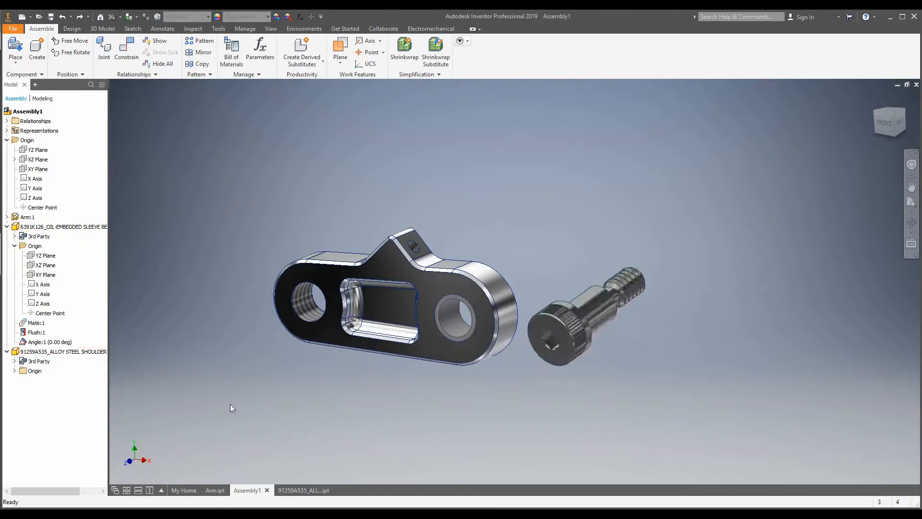
Begin a Rotational joint with its first origin centred on the underside of the shoulder screw's head, where the shoulder starts.
left_click(103, 50)
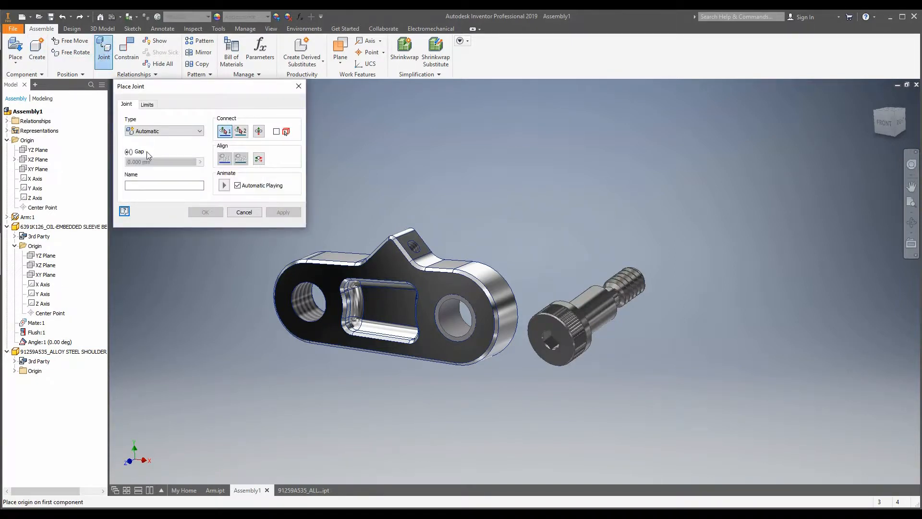
left_click(165, 130)
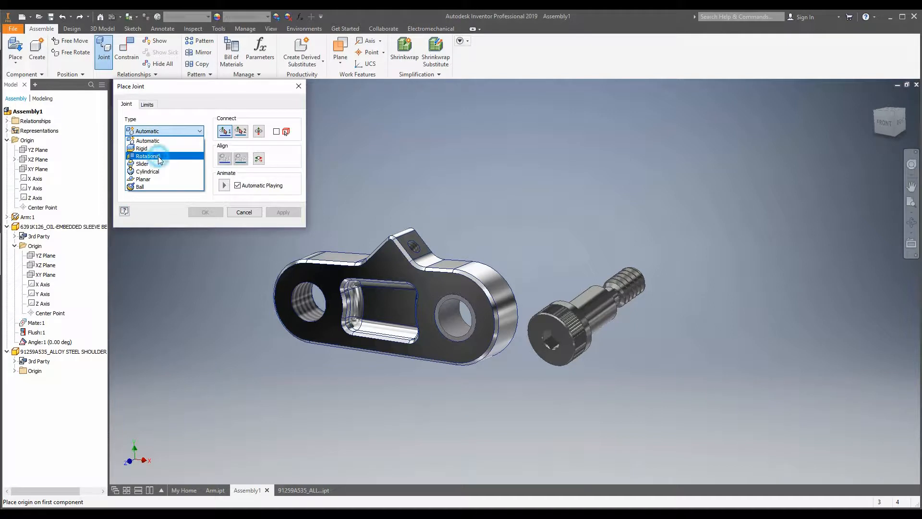
left_click(147, 156)
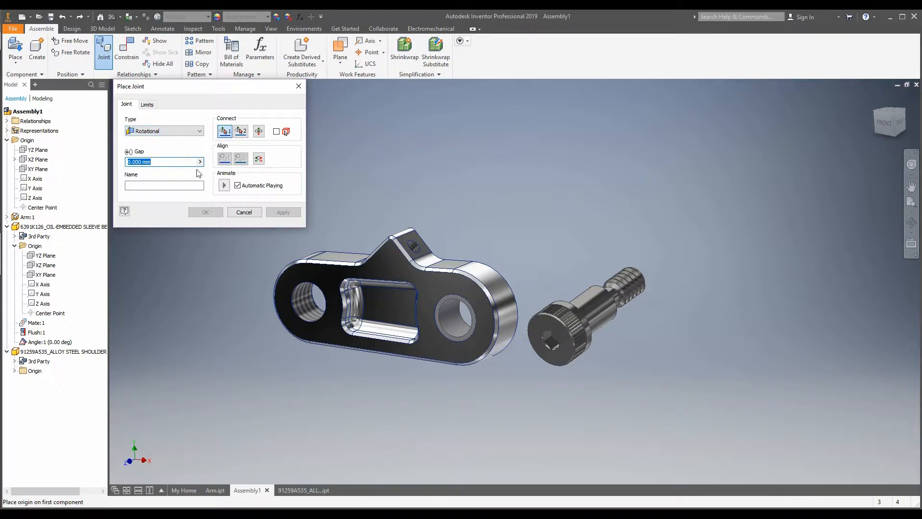
scroll(586, 340, "up", 3)
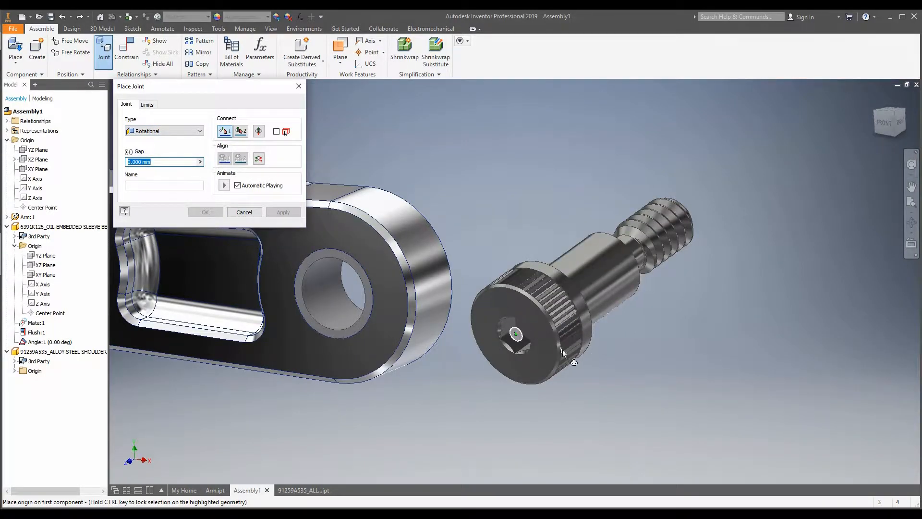
scroll(643, 324, "down", 4)
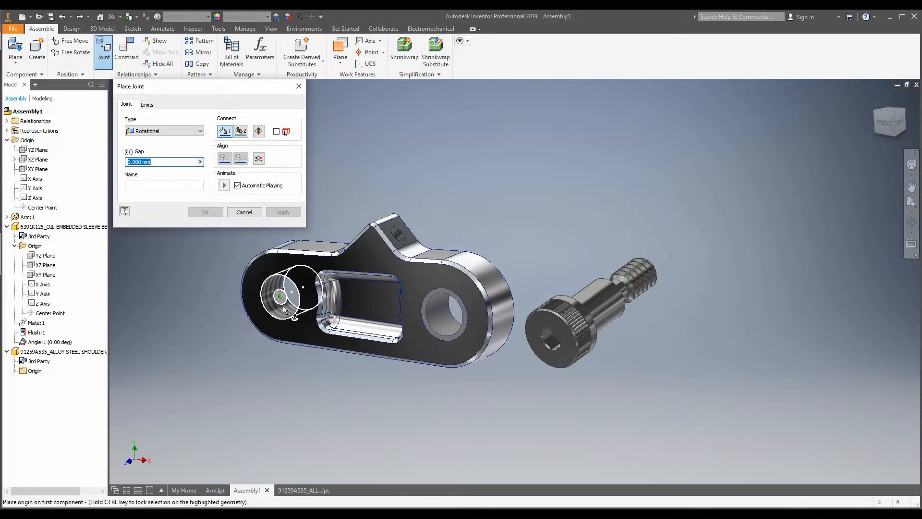
scroll(608, 373, "up", 1)
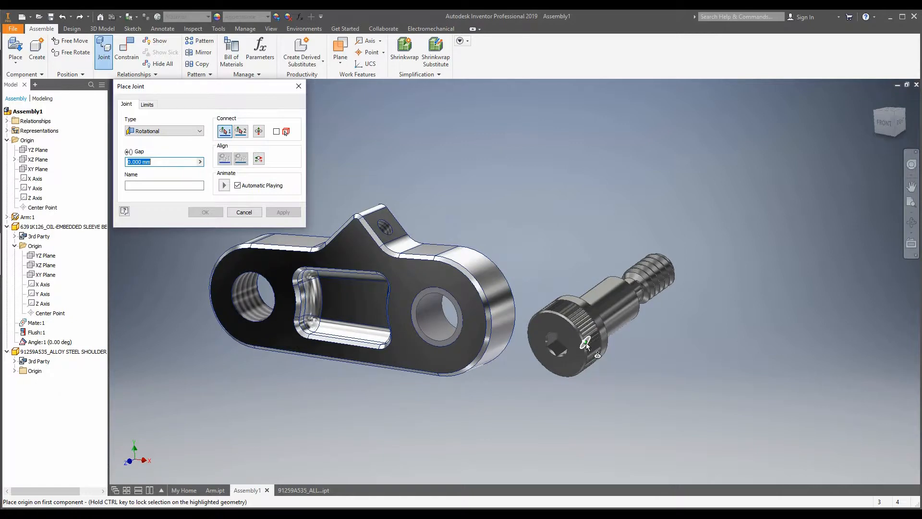
middle_click_drag(583, 338, 537, 341, "shift")
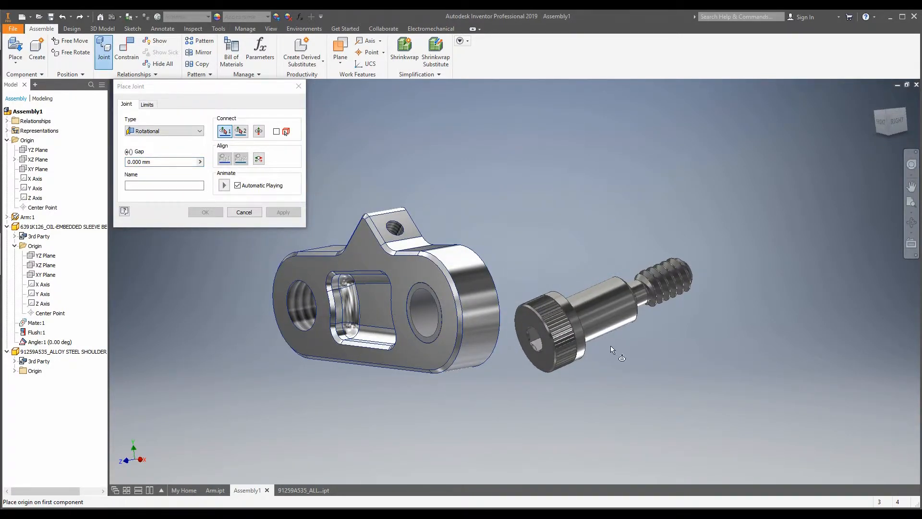
middle_click_drag(610, 345, 552, 331, "shift")
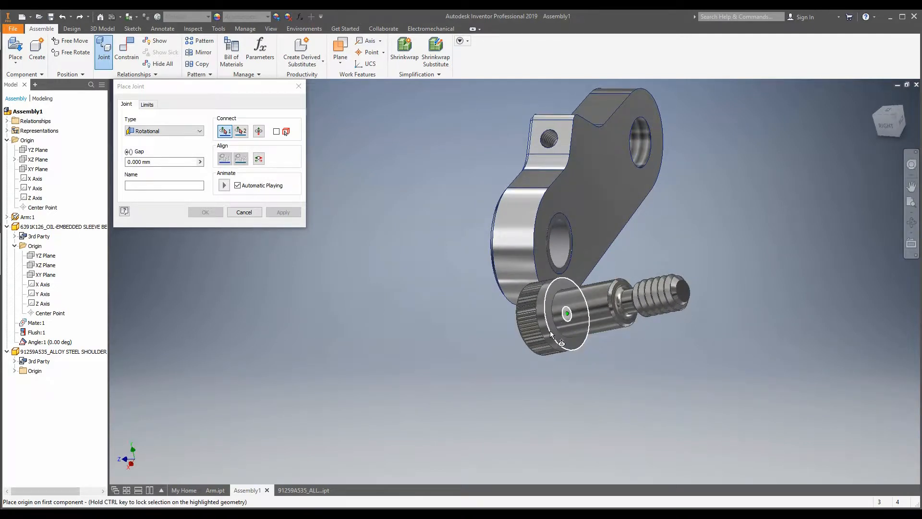
scroll(559, 336, "up", 3)
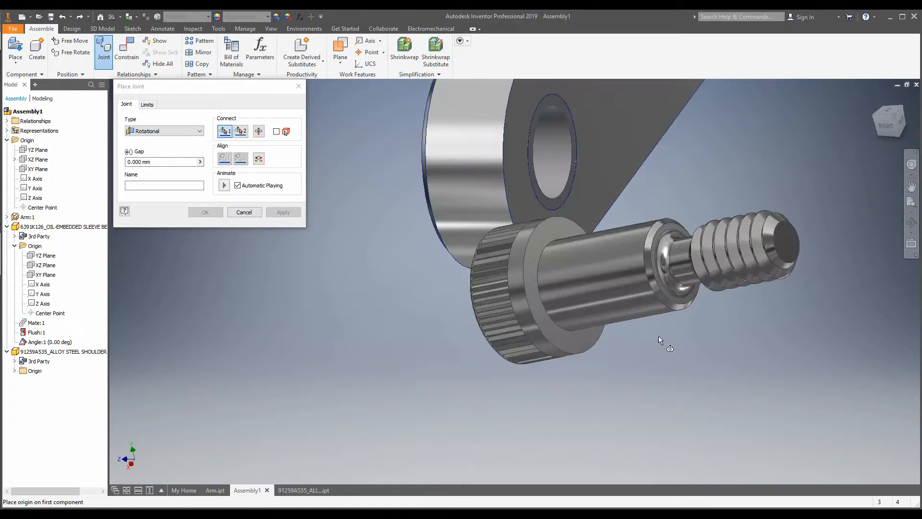
scroll(578, 330, "up", 2)
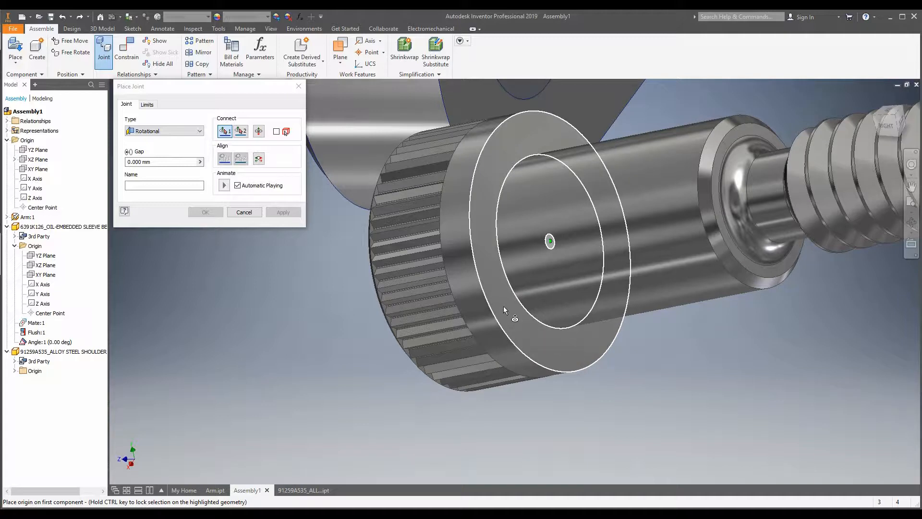
left_click(519, 322)
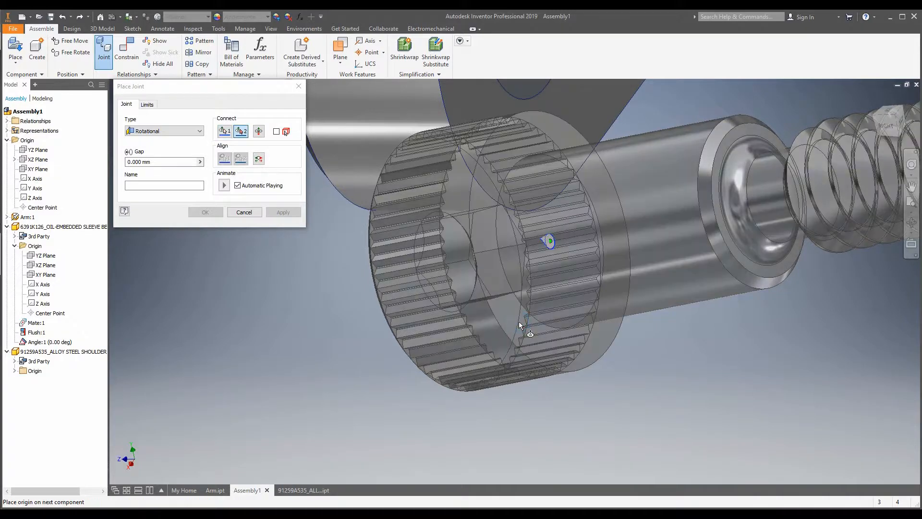
Place the joint's second origin at the front centre of the arm's empty hole, opposite the sleeve bearing.
scroll(521, 327, "down", 5)
middle_click_drag(506, 310, 552, 296, "shift")
scroll(290, 284, "up", 6)
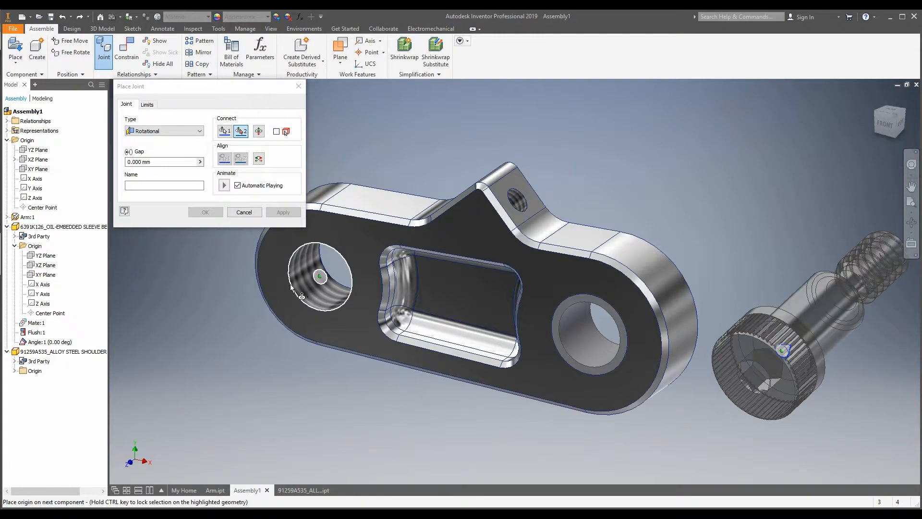
scroll(336, 302, "down", 6)
scroll(337, 302, "up", 7)
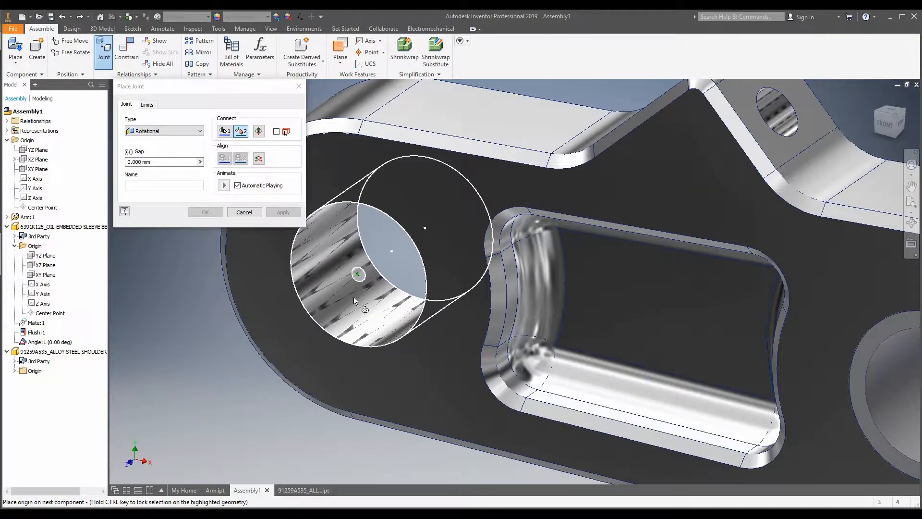
left_click(351, 300)
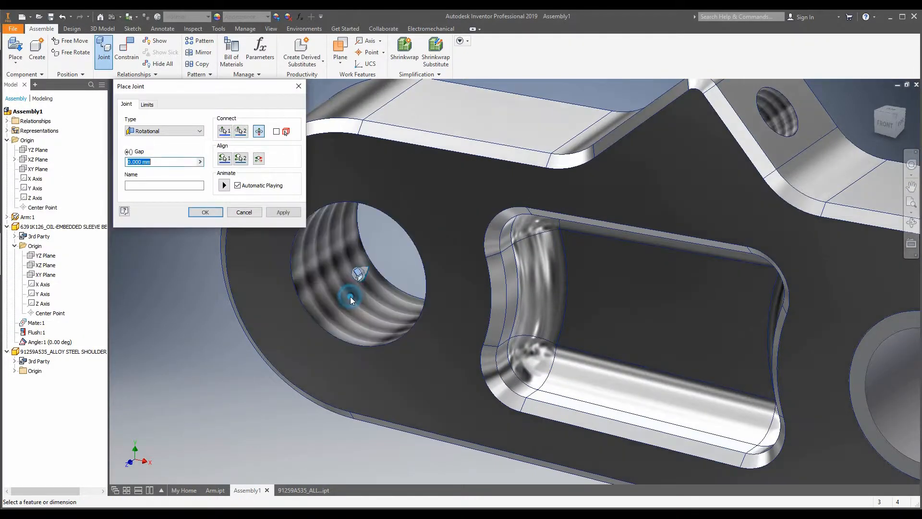
Check how the screw head seats against the arm's front face and apply the rotational joint, ending the joint command.
scroll(355, 308, "down", 6)
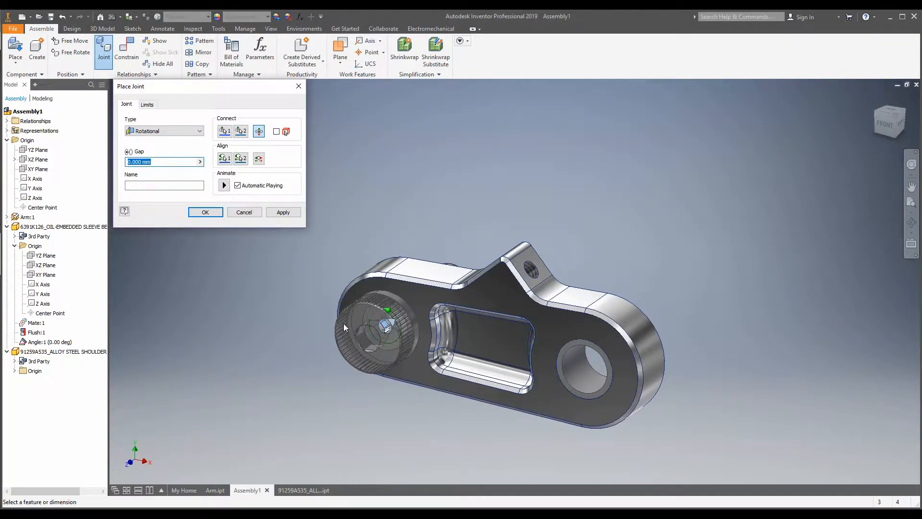
middle_click_drag(430, 322, 373, 347, "shift")
scroll(373, 347, "up", 3)
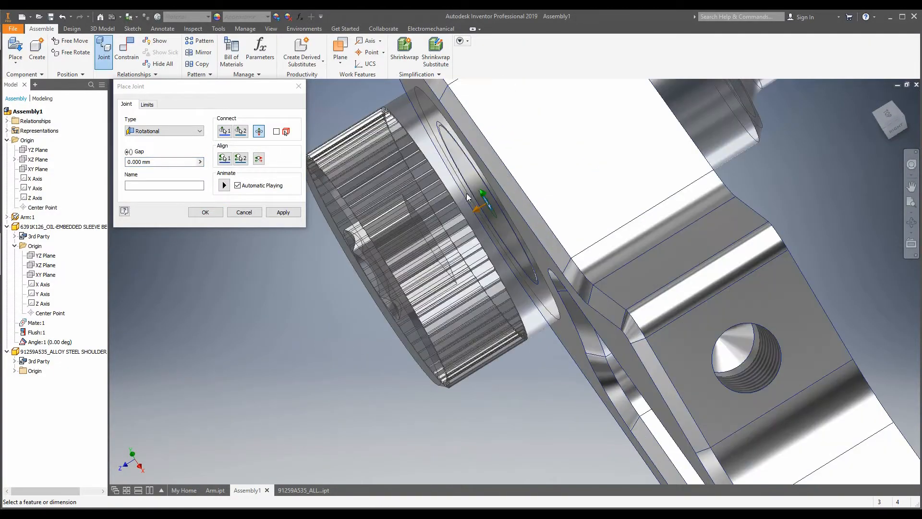
scroll(456, 259, "up", 3)
left_click(283, 211)
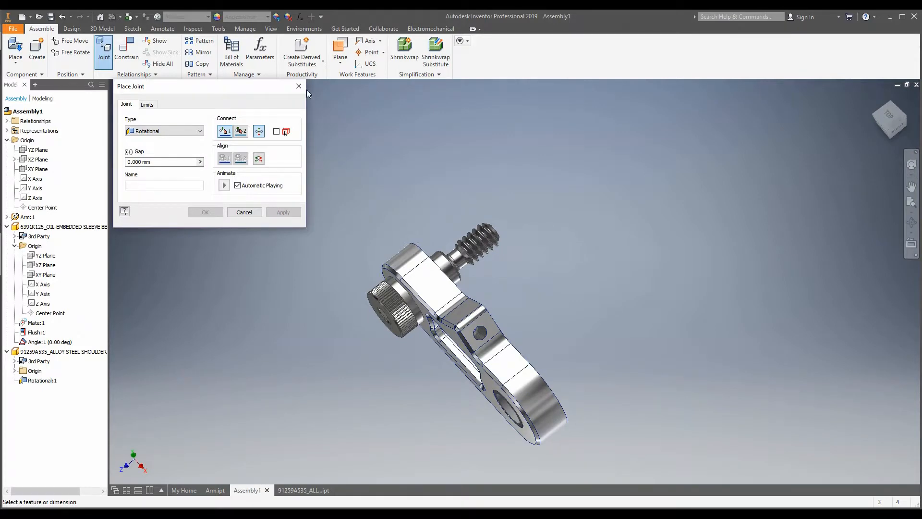
left_click(299, 86)
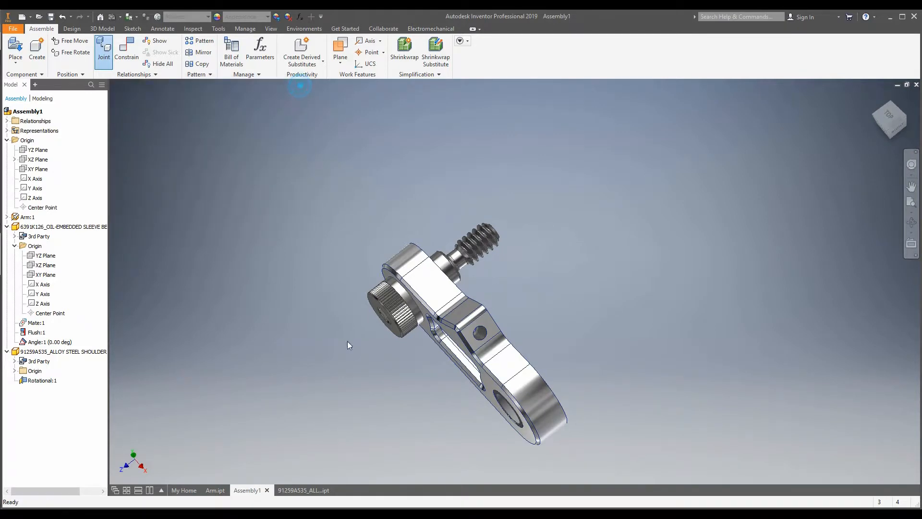
Rotate the shoulder screw in the arm's hole to test the new rotational joint.
middle_click_drag(350, 348, 377, 382, "shift")
left_click_drag(376, 382, 390, 403)
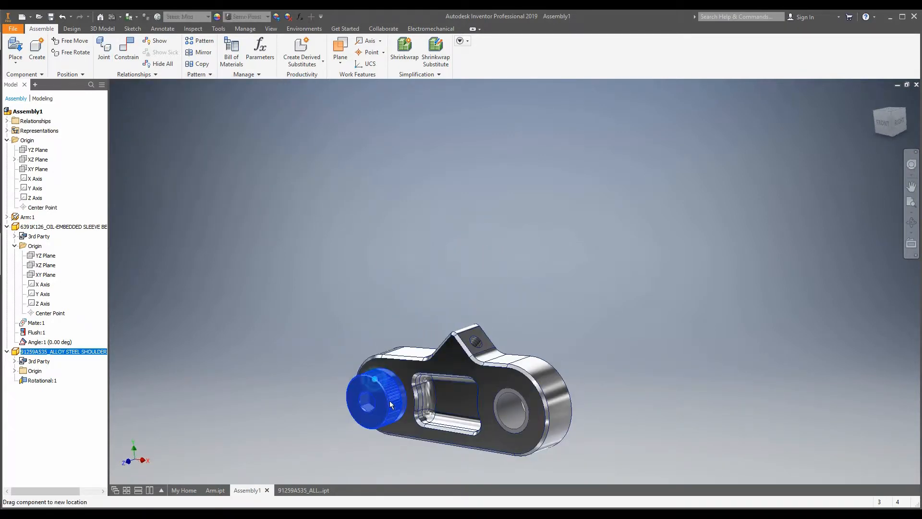
left_click_drag(375, 373, 379, 368)
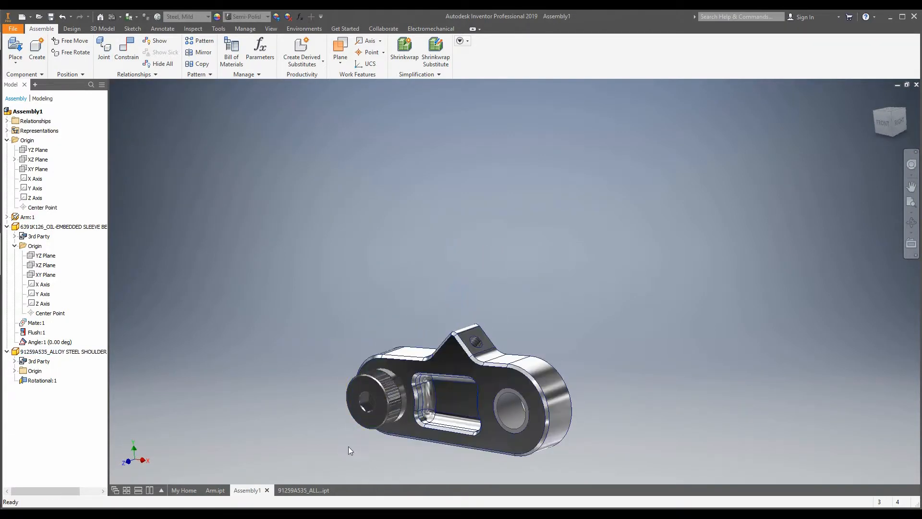
scroll(337, 434, "up", 3)
scroll(399, 416, "down", 3)
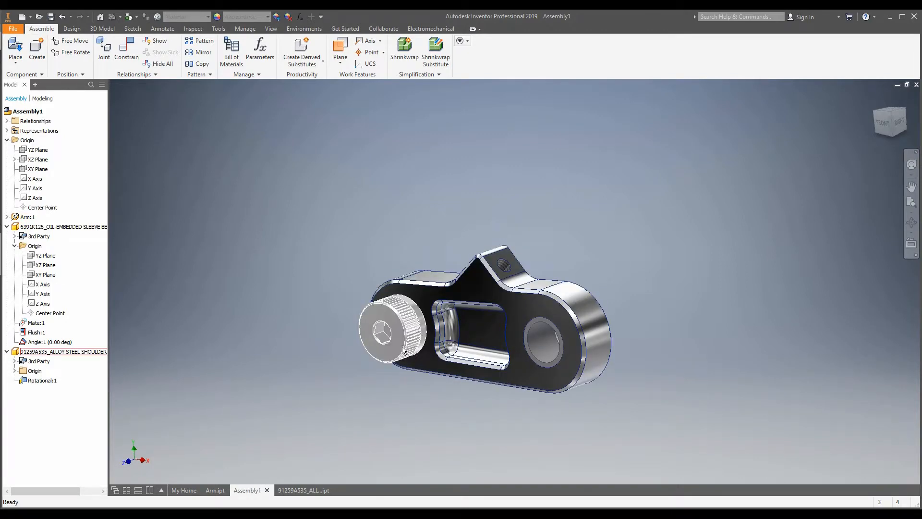
Unground the arm and ground the shoulder screw instead.
left_click(483, 368)
right_click(482, 368)
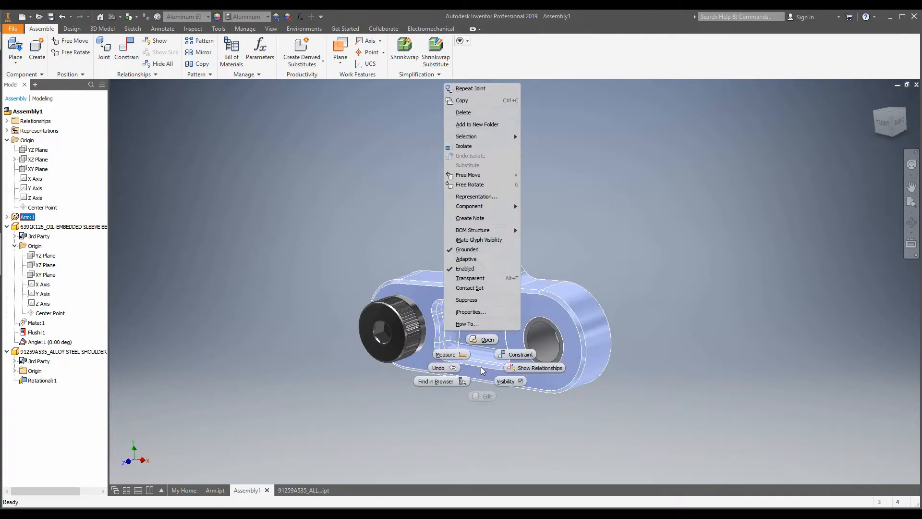
left_click(485, 250)
left_click(399, 331)
right_click(399, 331)
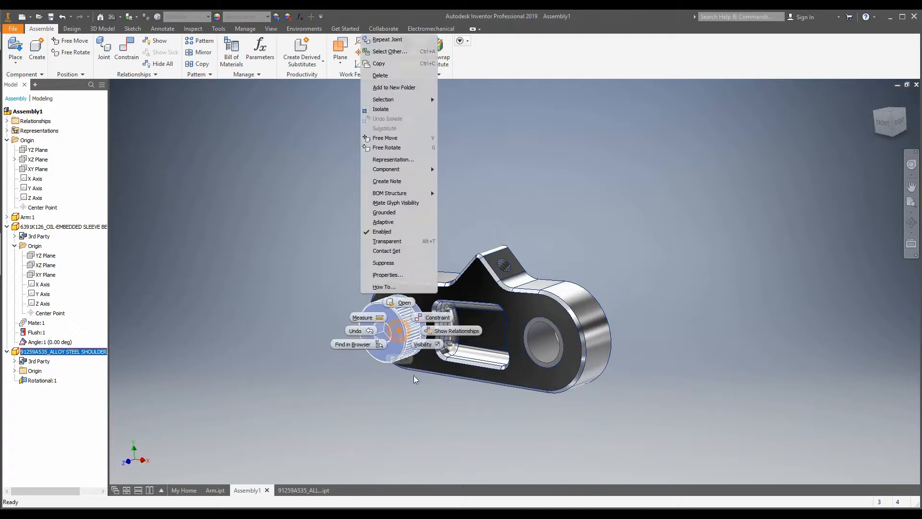
left_click(409, 212)
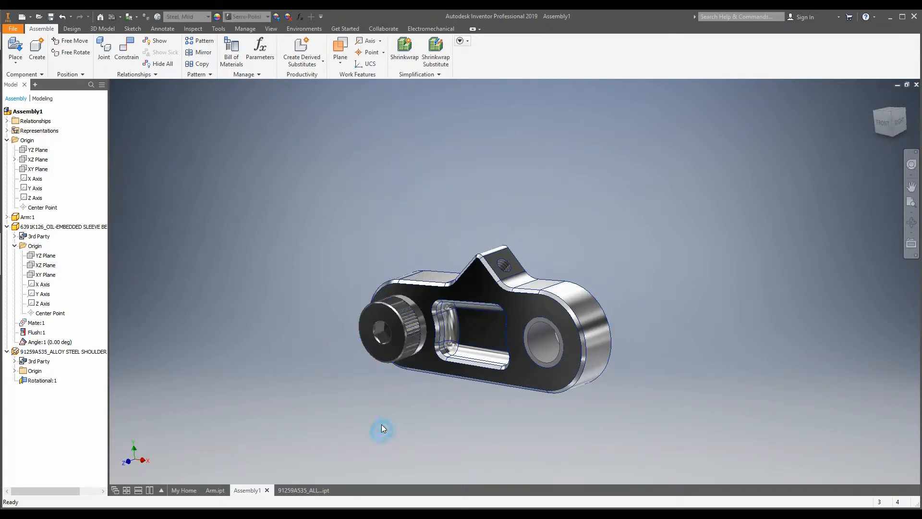
Swing the arm with its sleeve bearing about the grounded shoulder screw to test the pivot motion.
left_click_drag(453, 376, 512, 309)
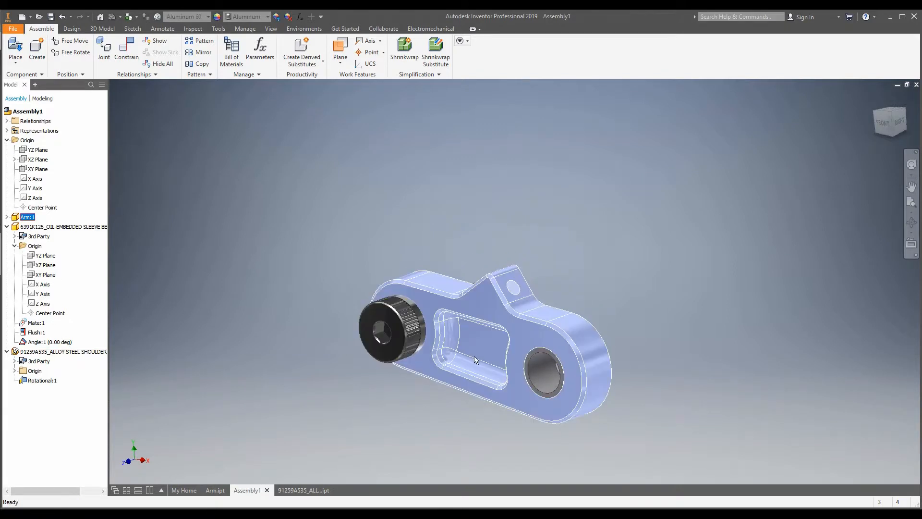
mouse_move(529, 331)
left_mouse_down()
mouse_move(514, 394)
mouse_move(332, 294)
mouse_move(514, 343)
mouse_move(519, 318)
left_mouse_up()
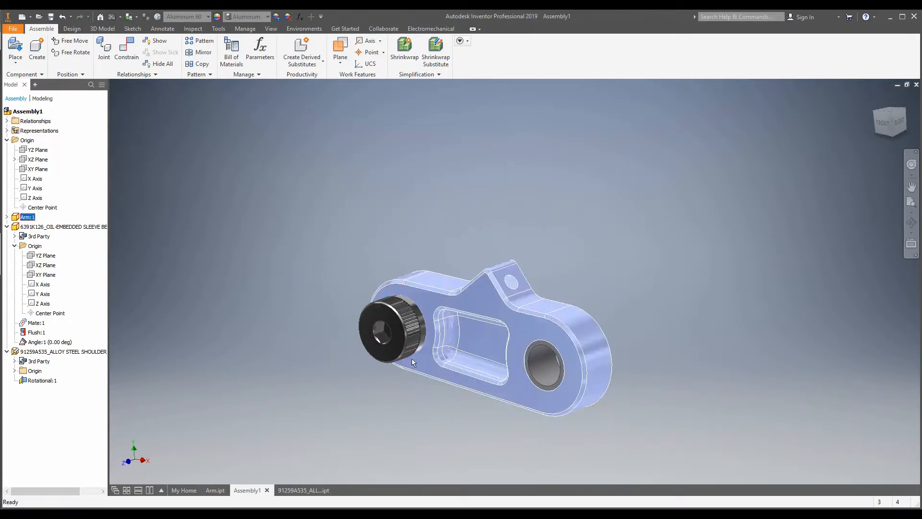
left_click(405, 409)
scroll(408, 390, "down", 2)
scroll(414, 377, "up", 6)
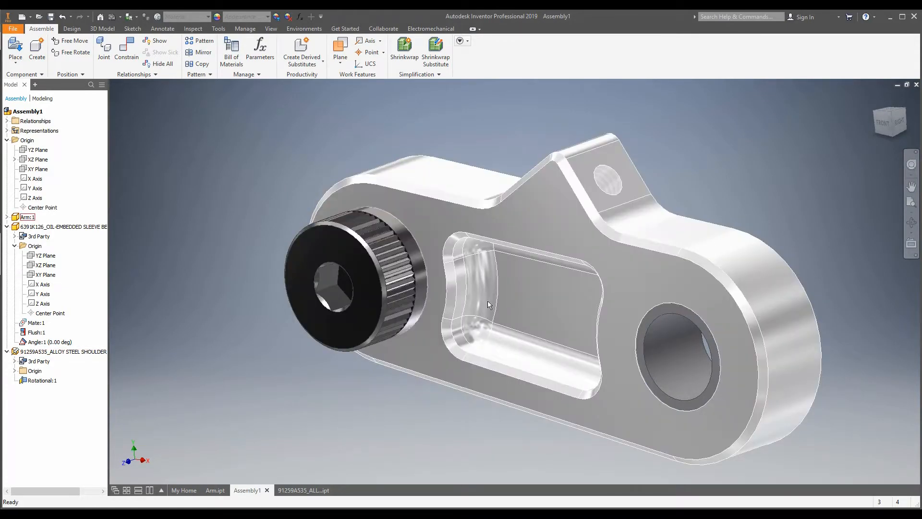
left_click_drag(570, 272, 621, 301)
left_click(394, 254)
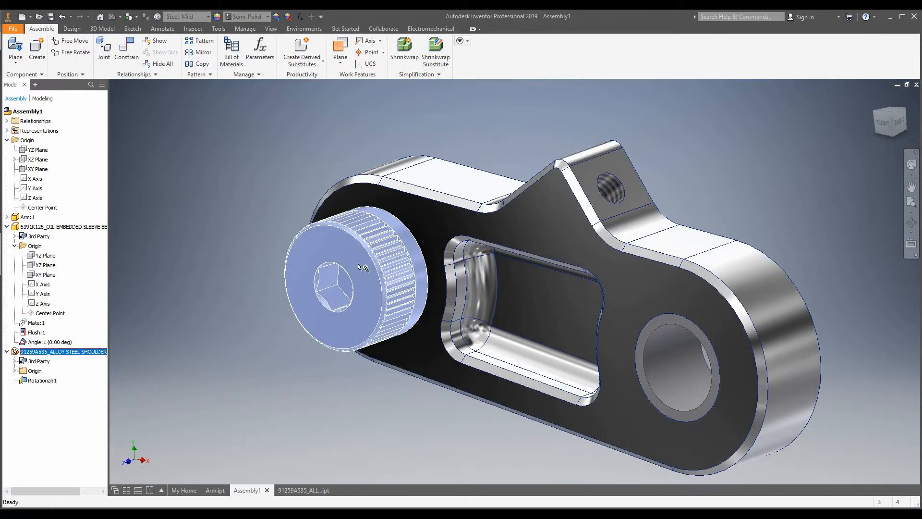
left_click(238, 291)
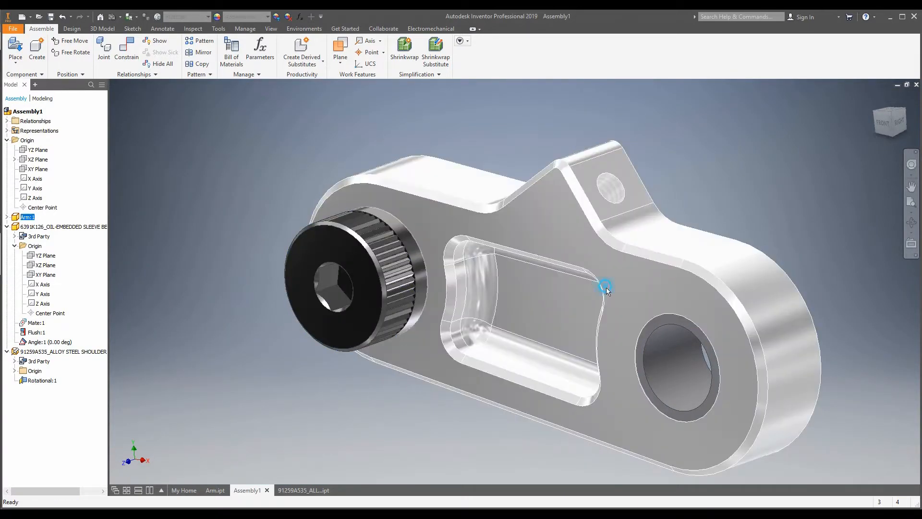
left_click_drag(606, 290, 231, 272)
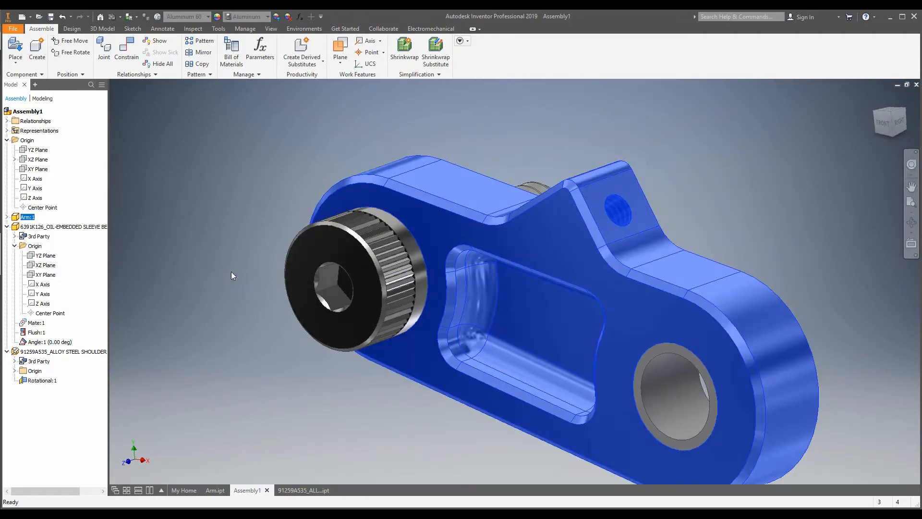
Place one Road Wheel component from the Workshop 2 Required Files folder in the empty space beside the arm.
left_click(221, 276)
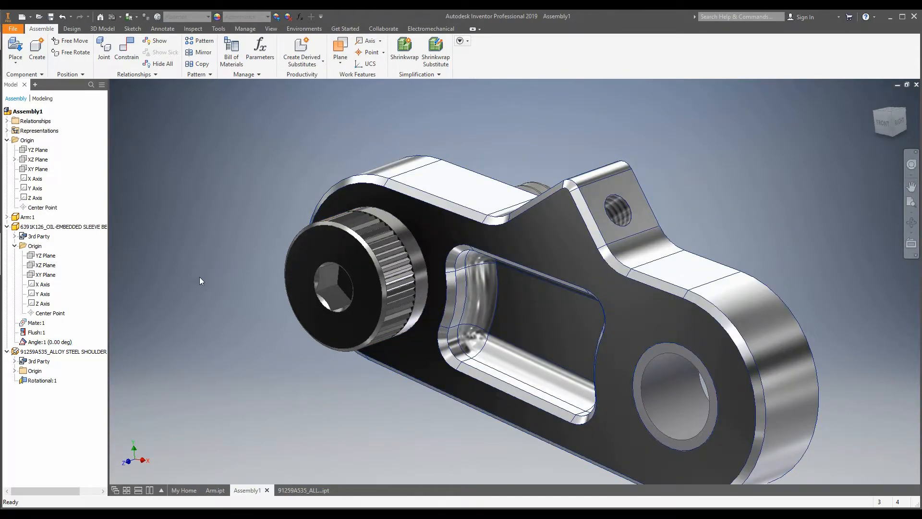
scroll(201, 278, "down", 3)
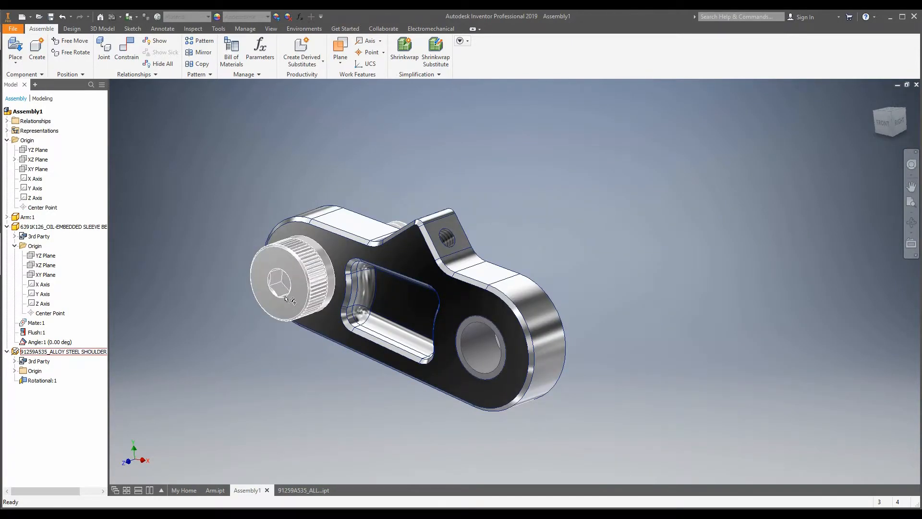
middle_click_drag(302, 316, 275, 277, "shift")
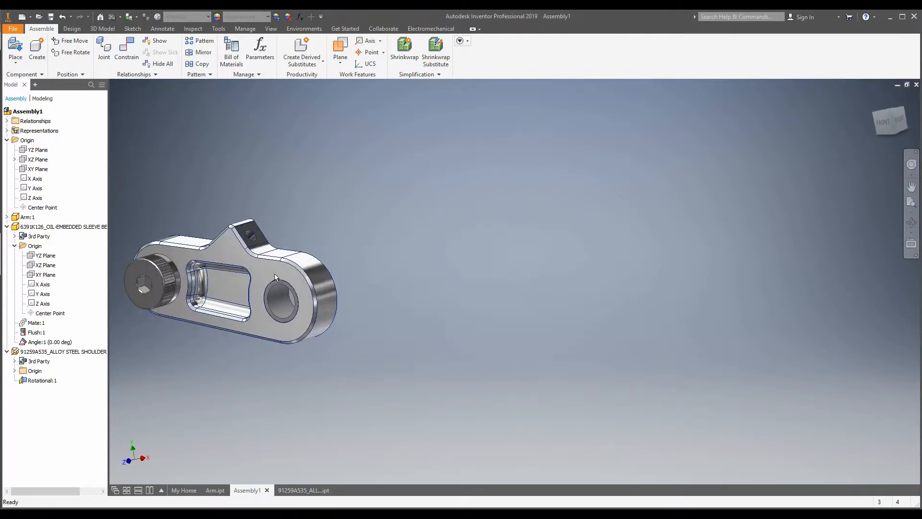
left_click(16, 46)
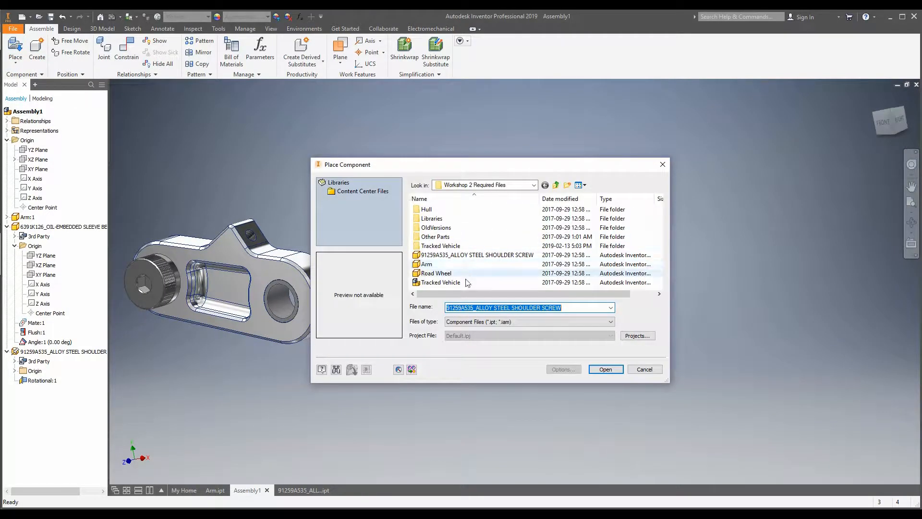
left_click(461, 273)
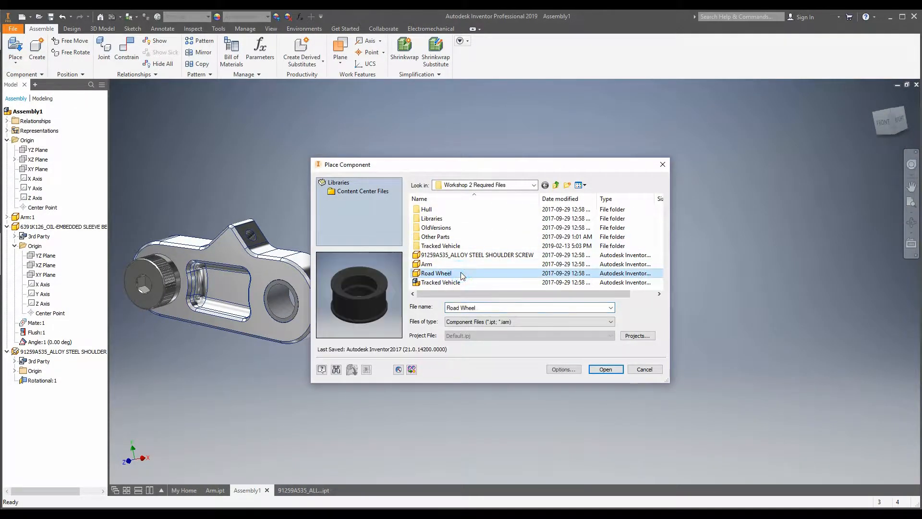
double_click(436, 273)
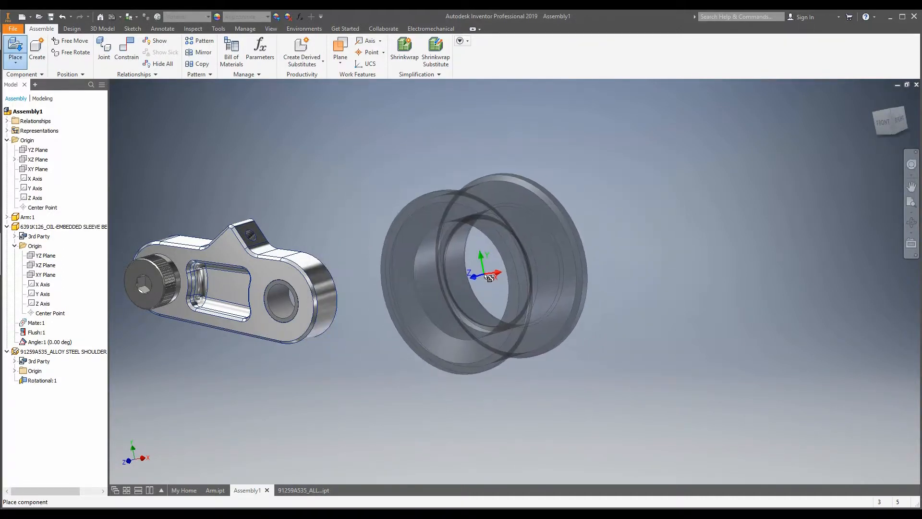
left_click(489, 278)
key("Escape")
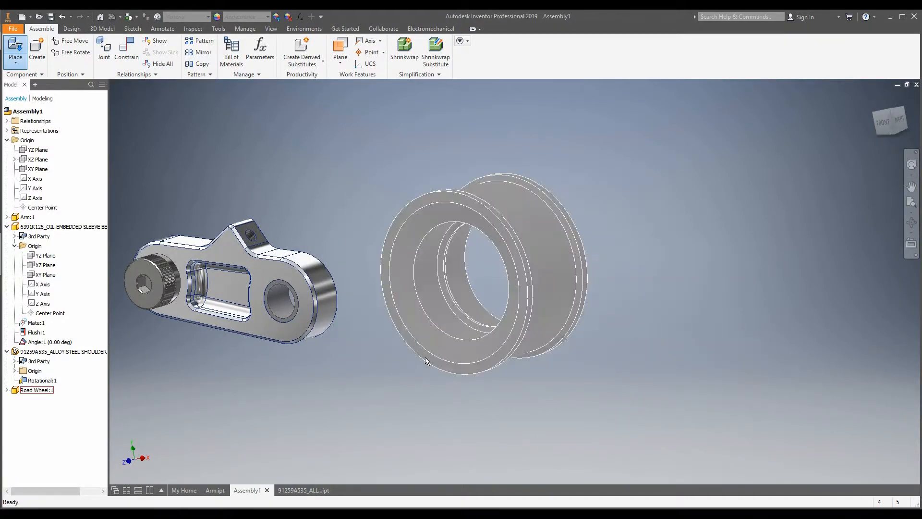
Examine the placed road wheel and its bore next to the arm from several angles.
middle_click_drag(336, 302, 422, 268, "shift")
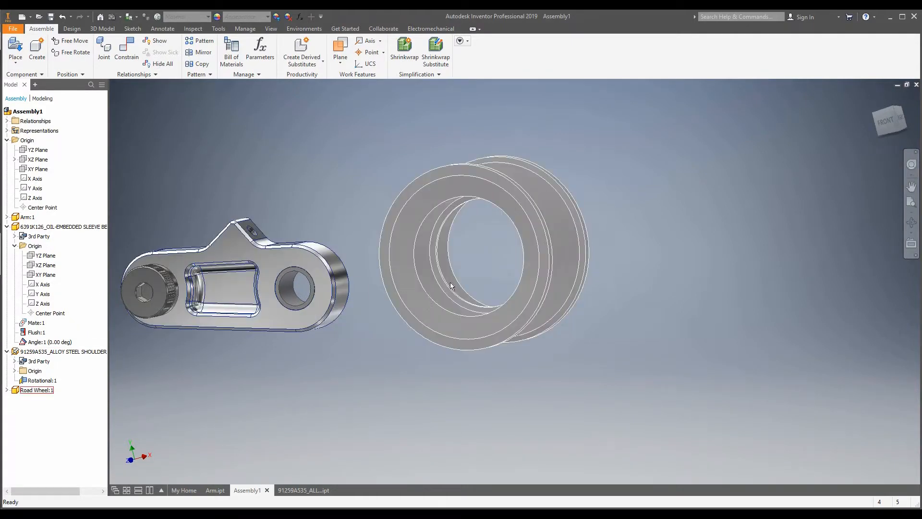
middle_click_drag(431, 296, 418, 308, "shift")
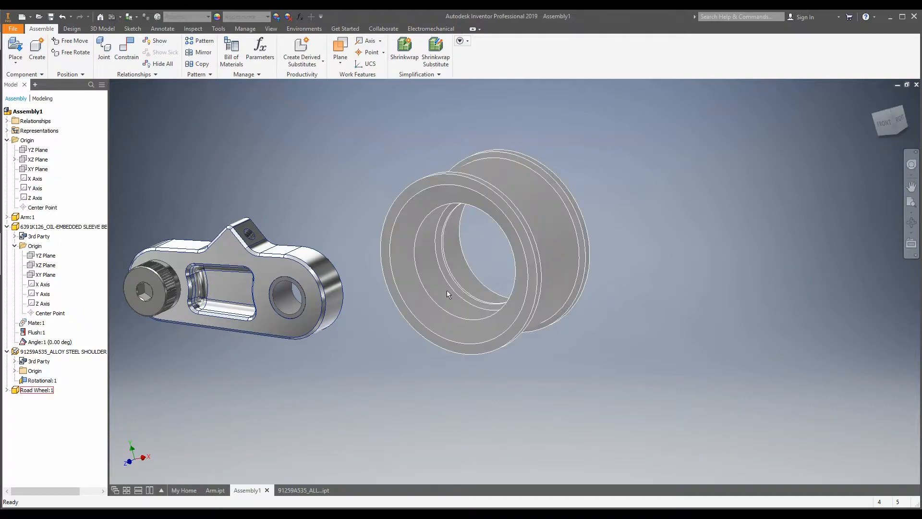
middle_click_drag(446, 290, 384, 288, "shift")
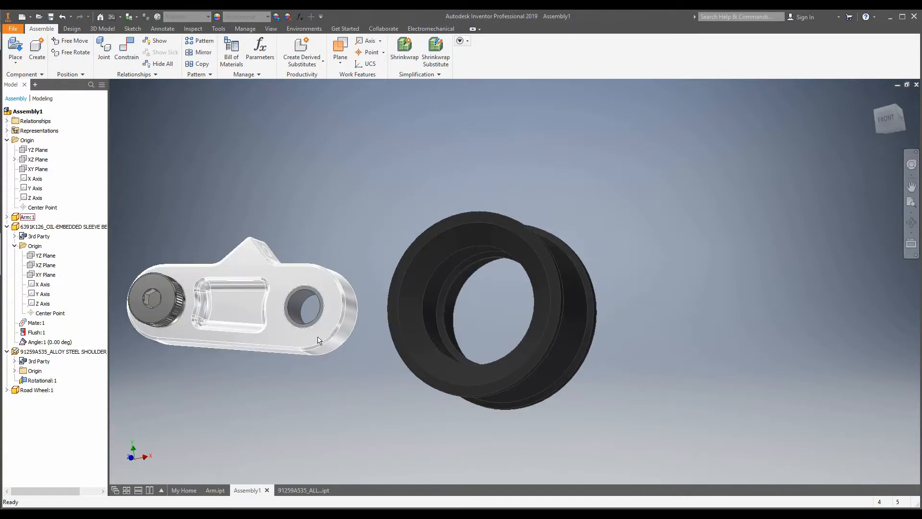
middle_click_drag(318, 339, 331, 380, "shift")
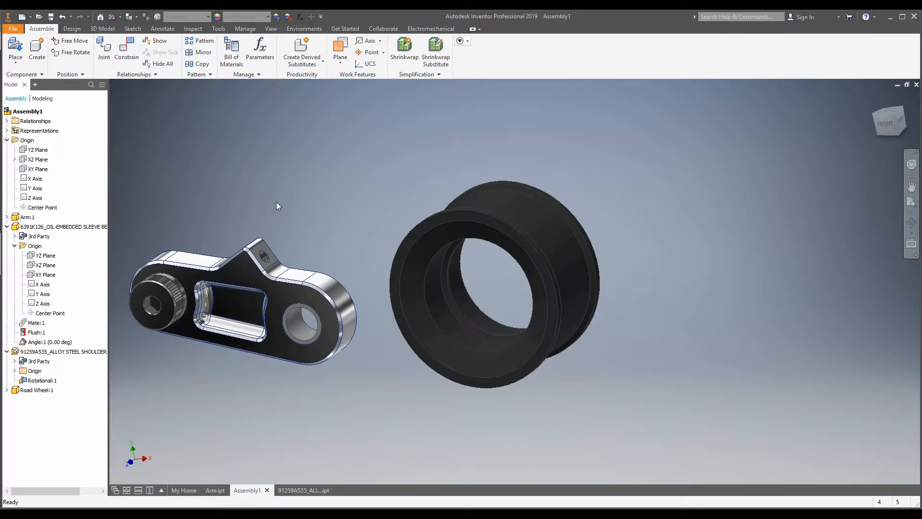
mouse_move(374, 426)
left_mouse_down()
mouse_move(644, 154)
mouse_move(623, 152)
mouse_move(442, 369)
mouse_move(361, 437)
left_mouse_up()
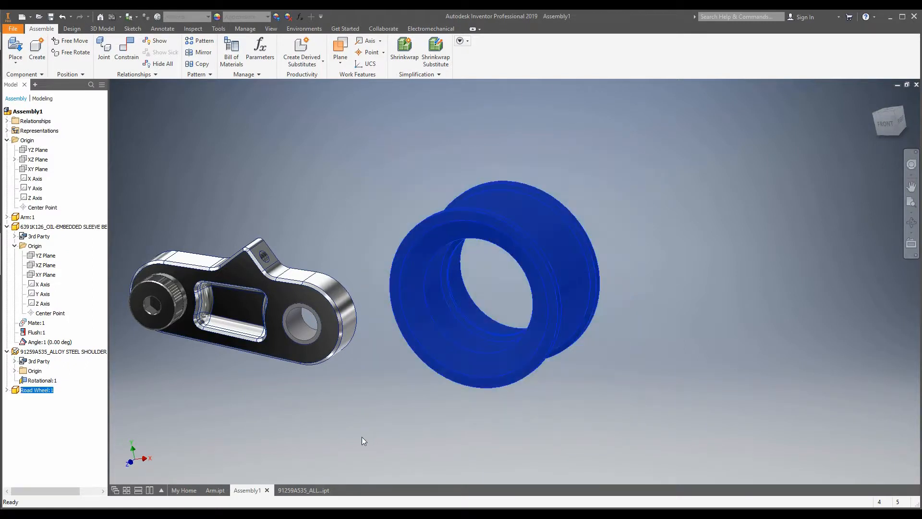
left_click(321, 429)
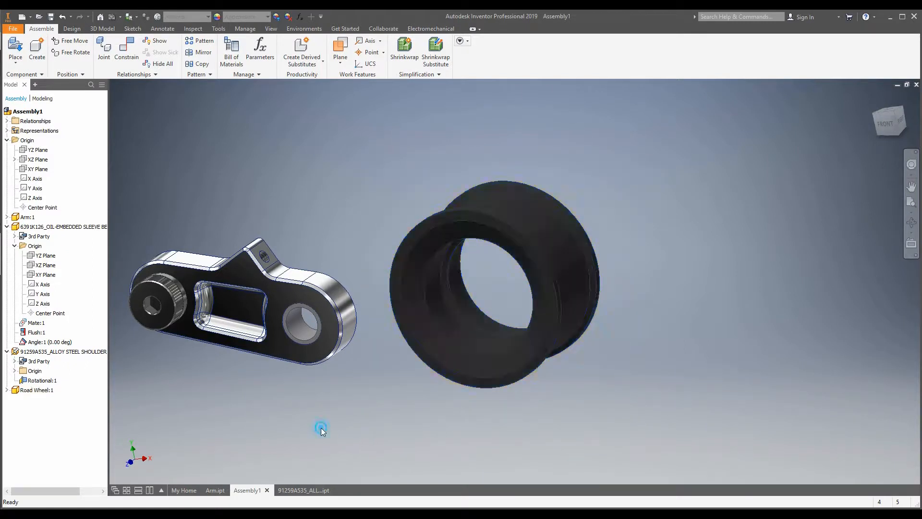
Start the Bearing generator and save the assembly as Workshop 2 in the 2 - Assembly folder.
left_click(72, 29)
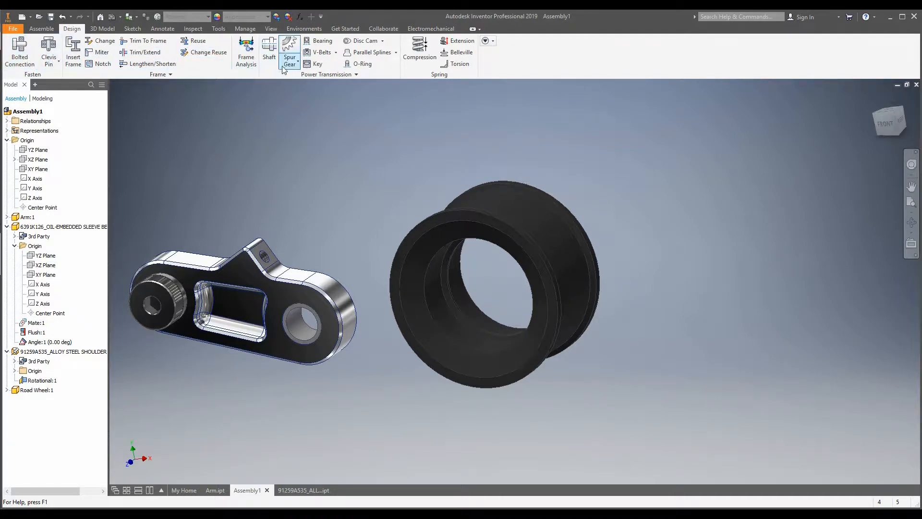
scroll(396, 154, "down", 3)
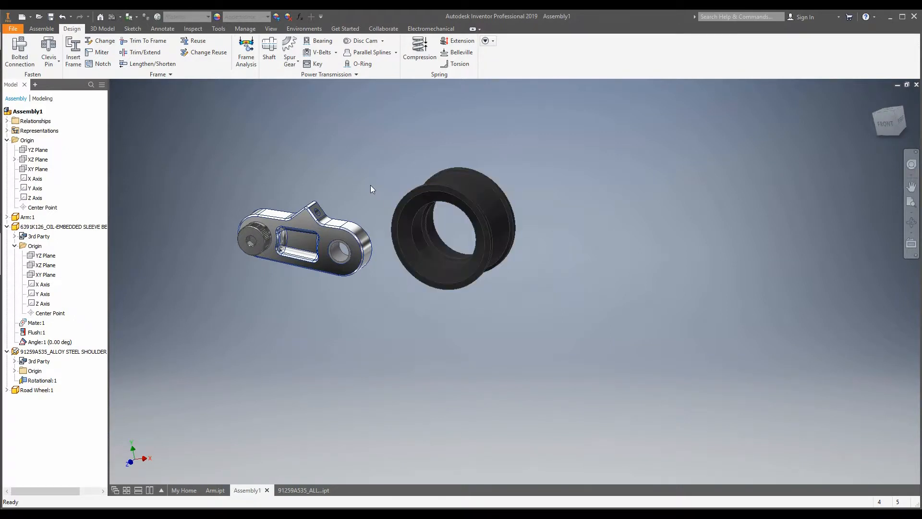
left_click(317, 42)
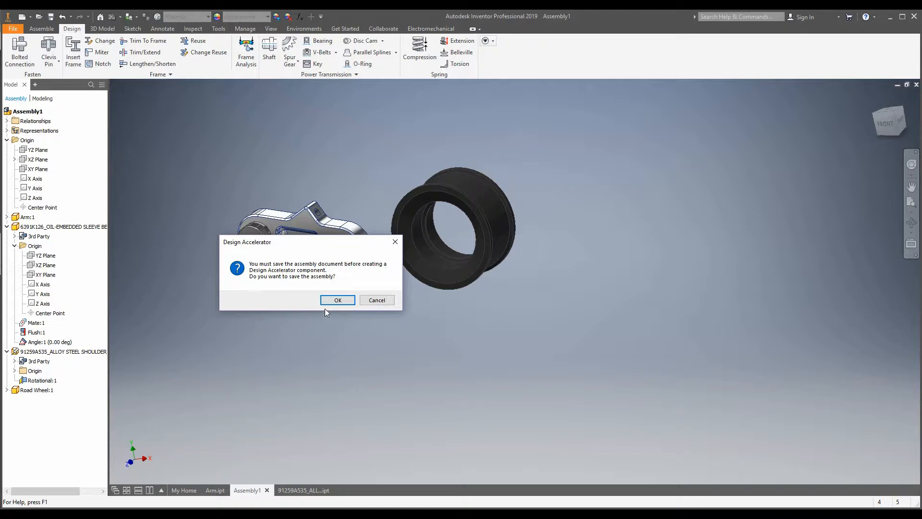
left_click(337, 299)
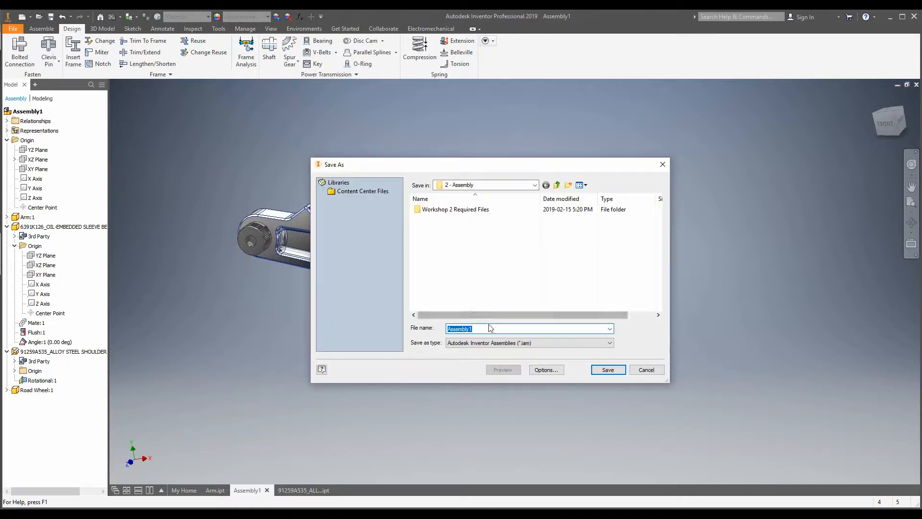
type("Workshop 2")
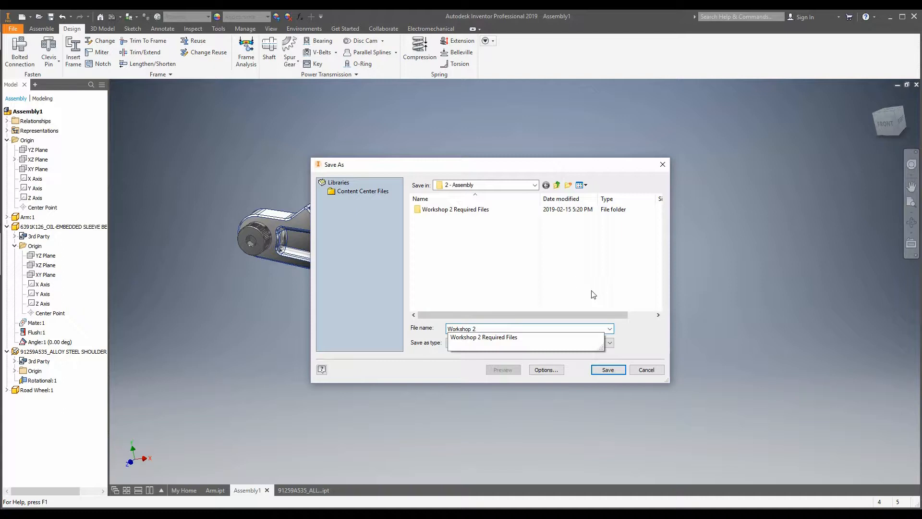
left_click(638, 315)
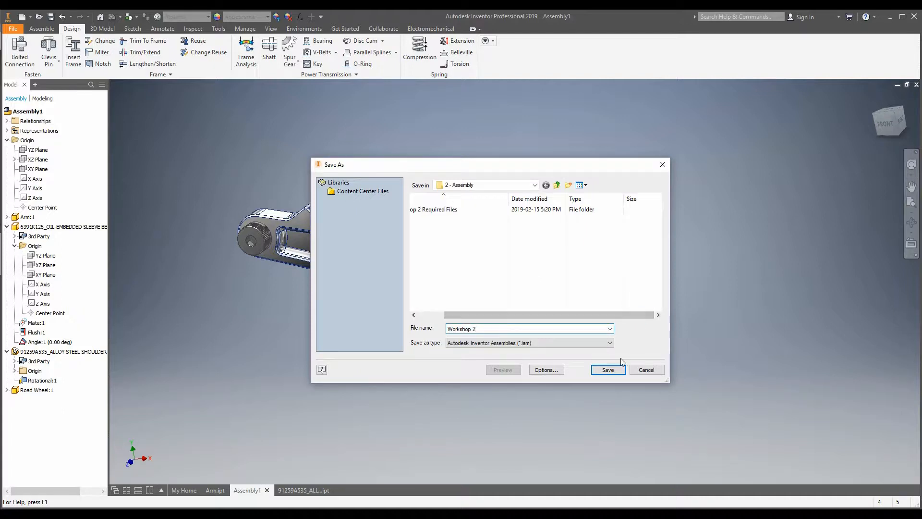
left_click_drag(594, 316, 564, 319)
left_click(601, 370)
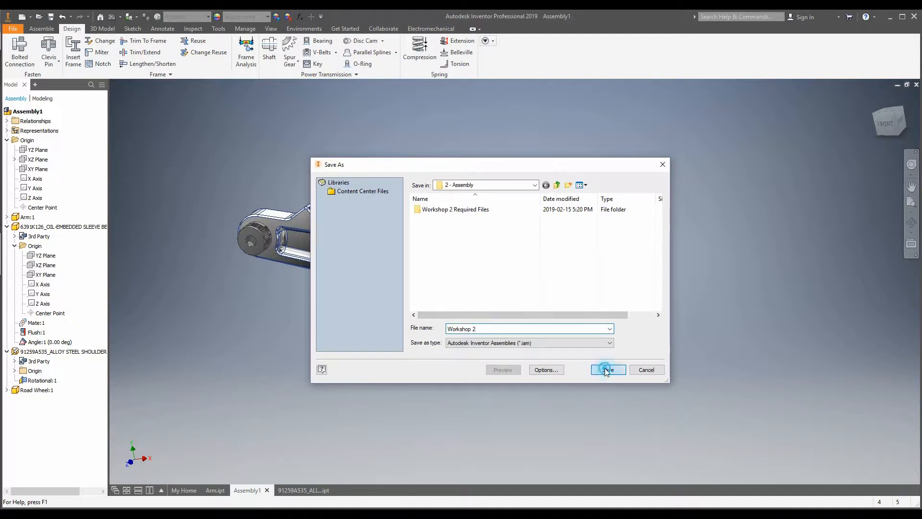
Include all dependent files in the save and accept their migration to the current release.
left_click(511, 310)
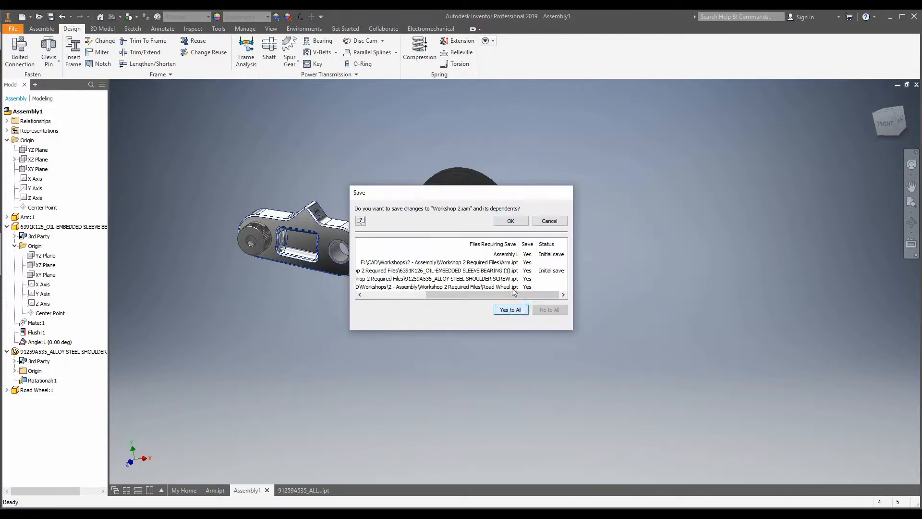
left_click(510, 222)
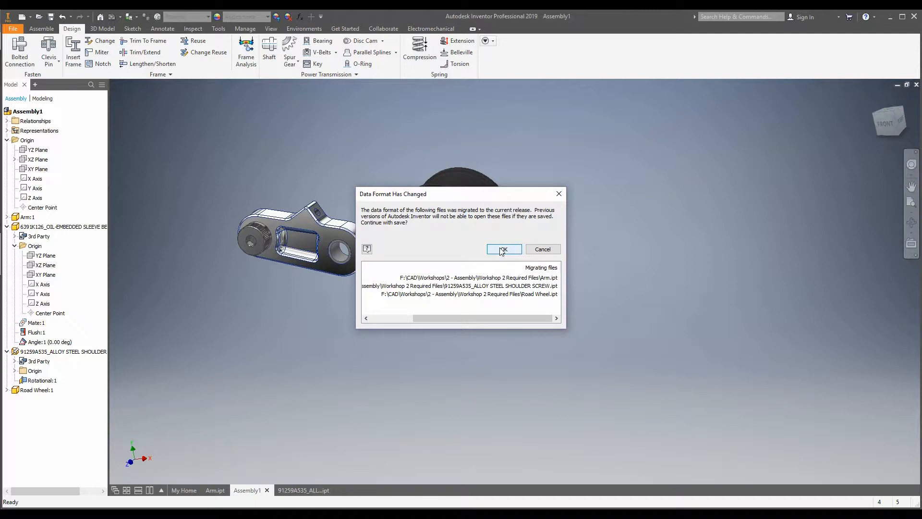
left_click(501, 249)
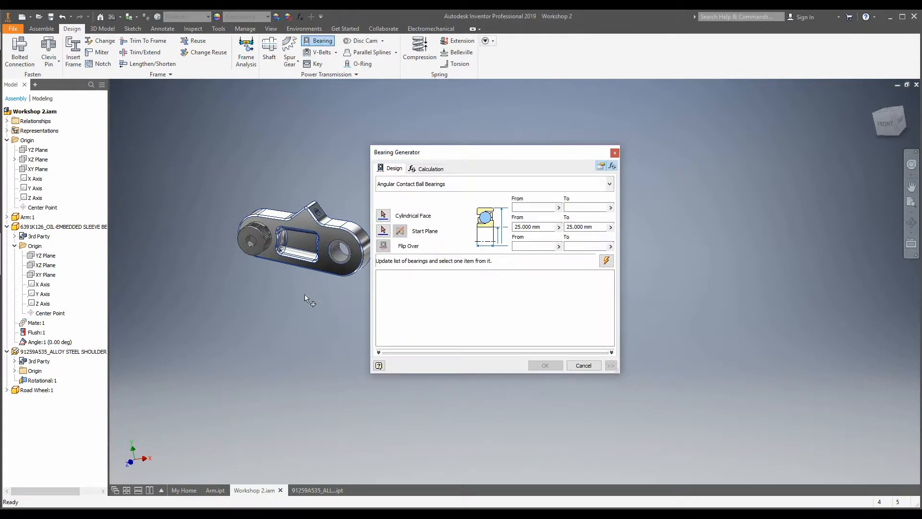
Move the Bearing Generator clear of the road wheel and try to switch the bearing category to Deep Groove Ball Bearings.
left_click_drag(438, 153, 179, 91)
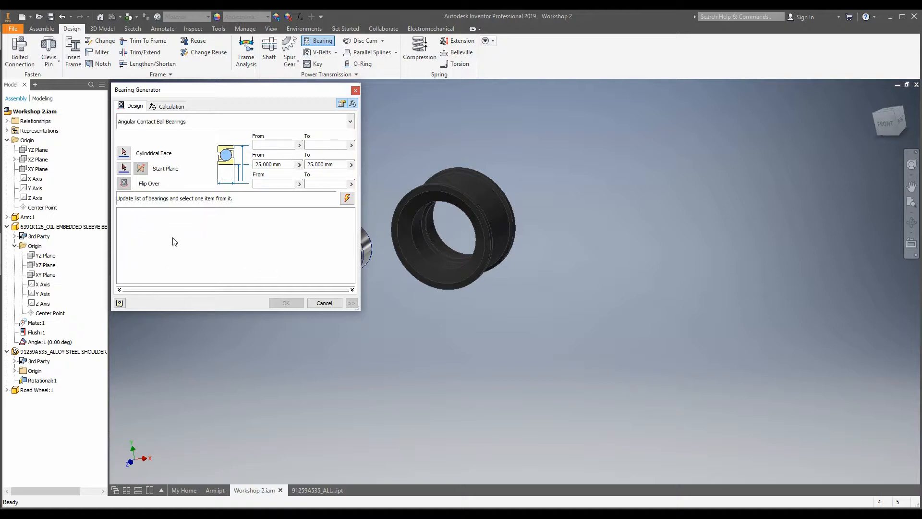
left_click(266, 145)
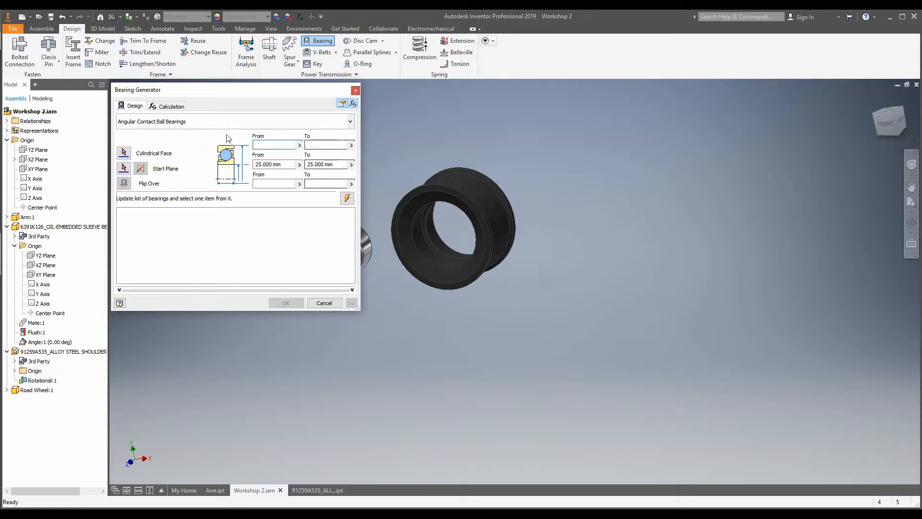
scroll(185, 181, "down", 3)
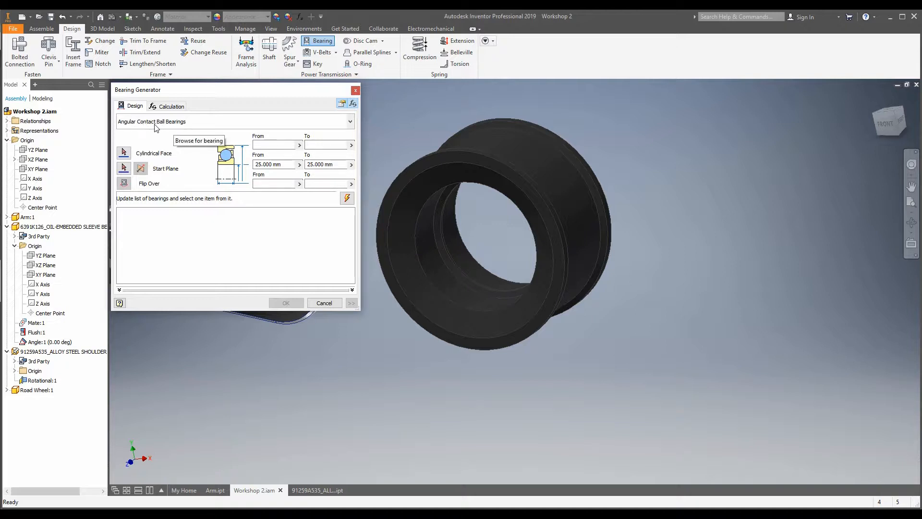
left_click(350, 121)
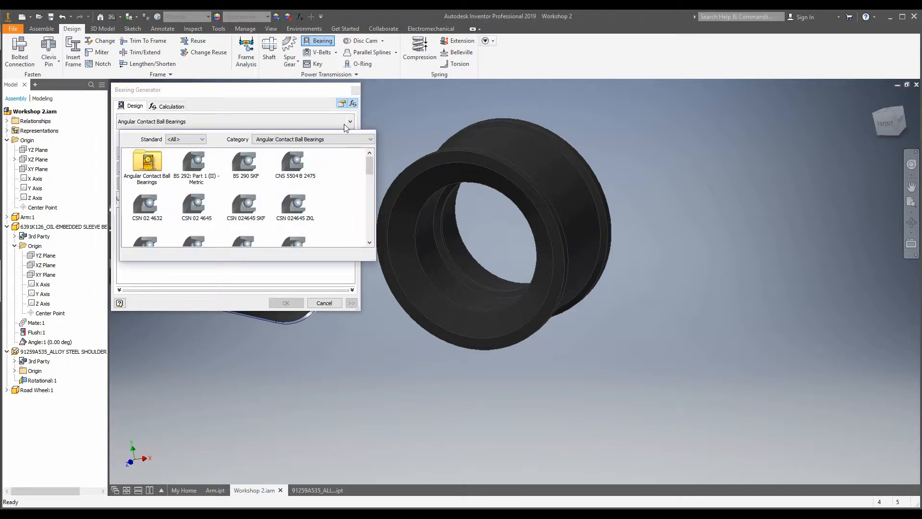
left_click(323, 144)
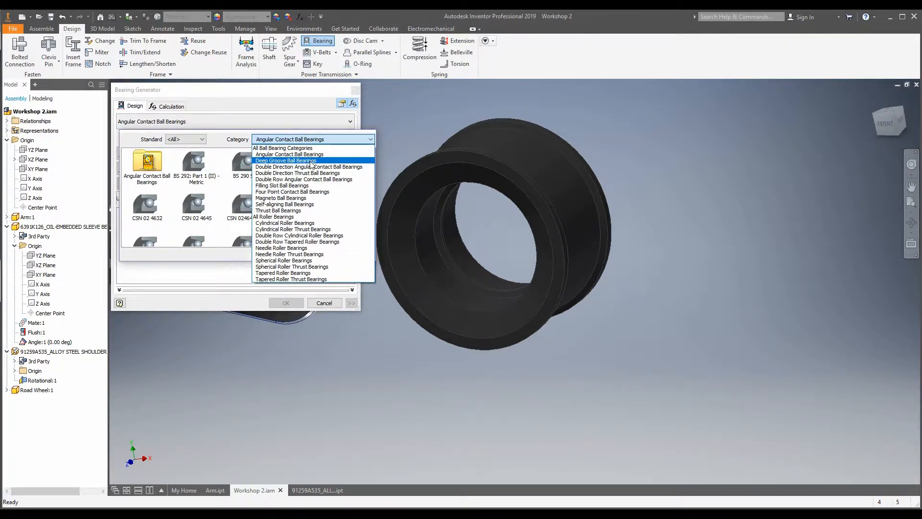
left_click(311, 161)
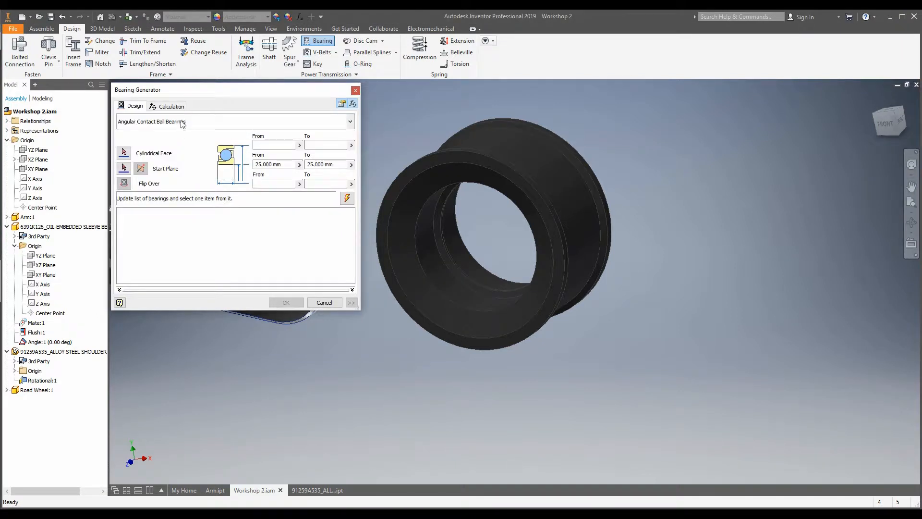
Choose the whole Deep Groove Ball Bearings category, covering all standards, as the bearing type to generate.
left_click(350, 123)
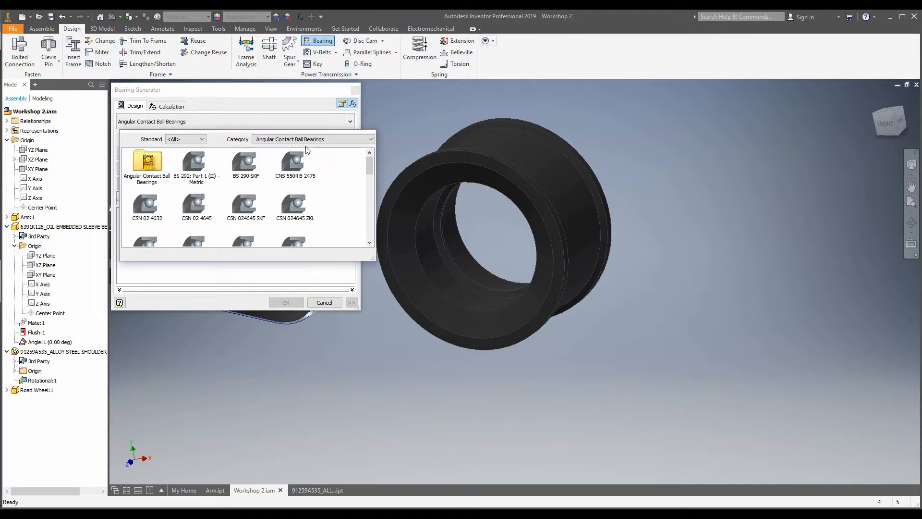
left_click(307, 139)
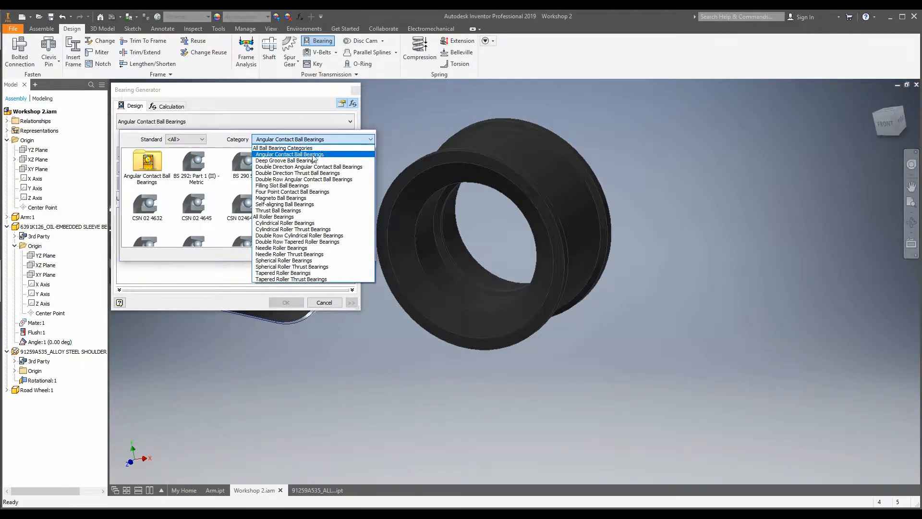
left_click(310, 161)
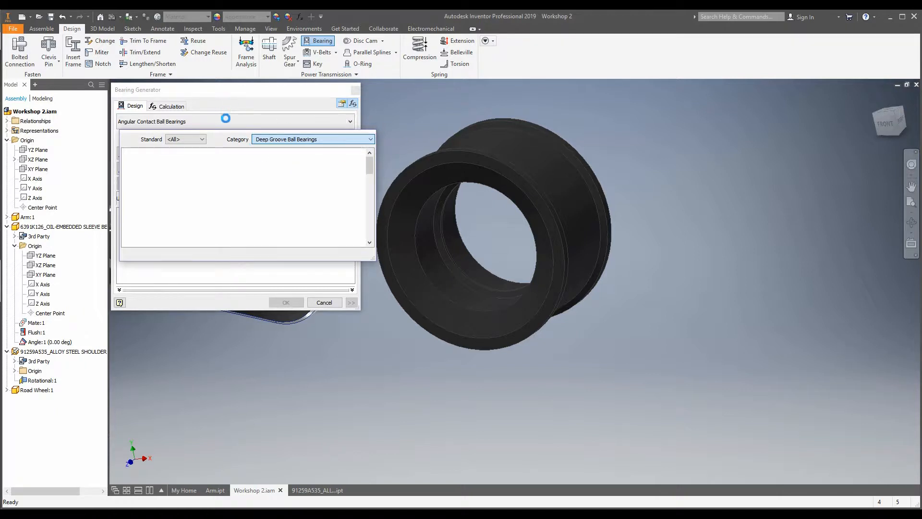
left_click(245, 165)
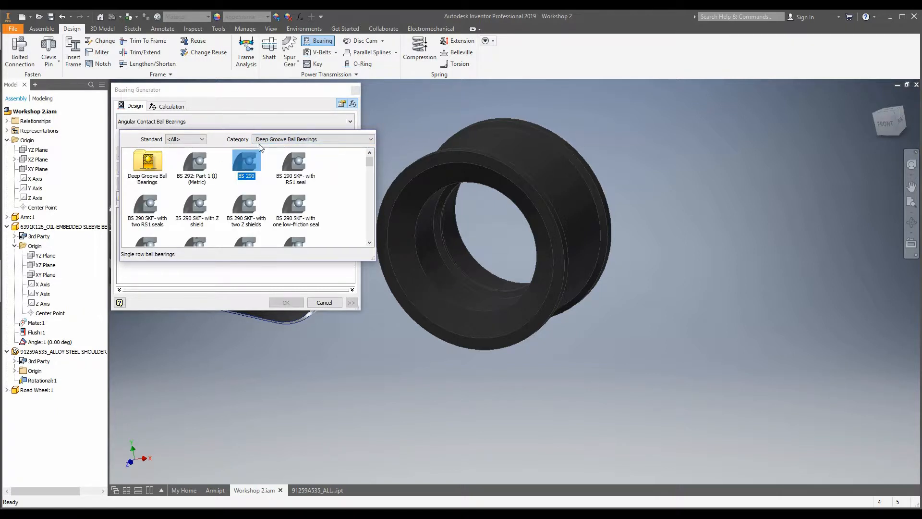
left_click(196, 165)
left_click(148, 167)
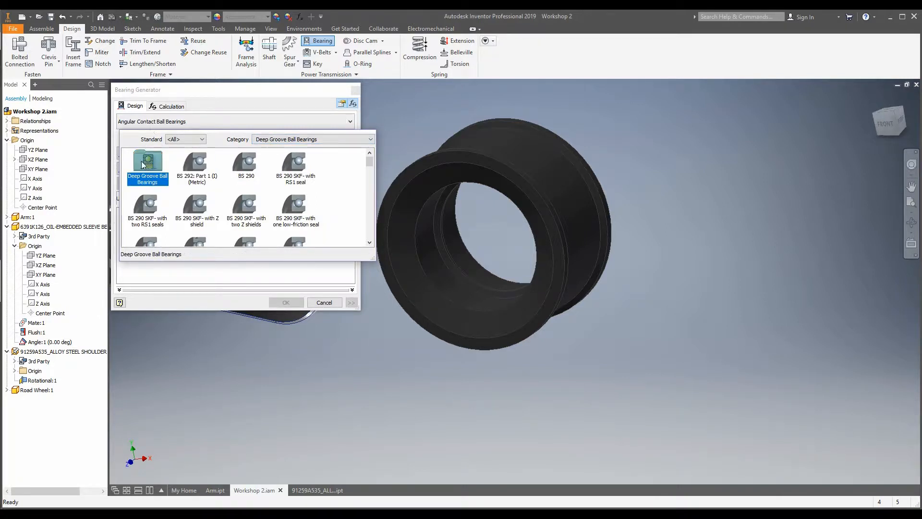
left_click(143, 165)
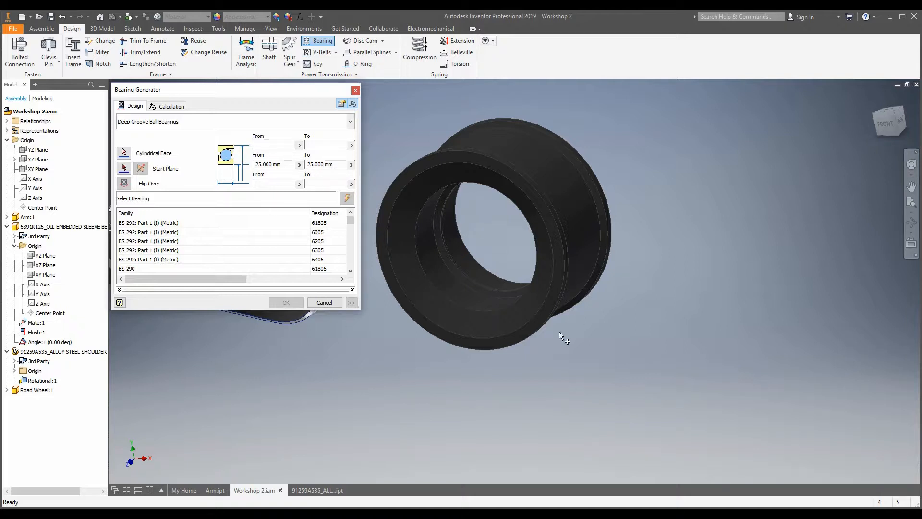
Restrict the bearing list to an outside diameter from 22 to 22 mm and an inside diameter from 8 to 8 mm.
scroll(559, 332, "up", 2)
scroll(534, 261, "down", 3)
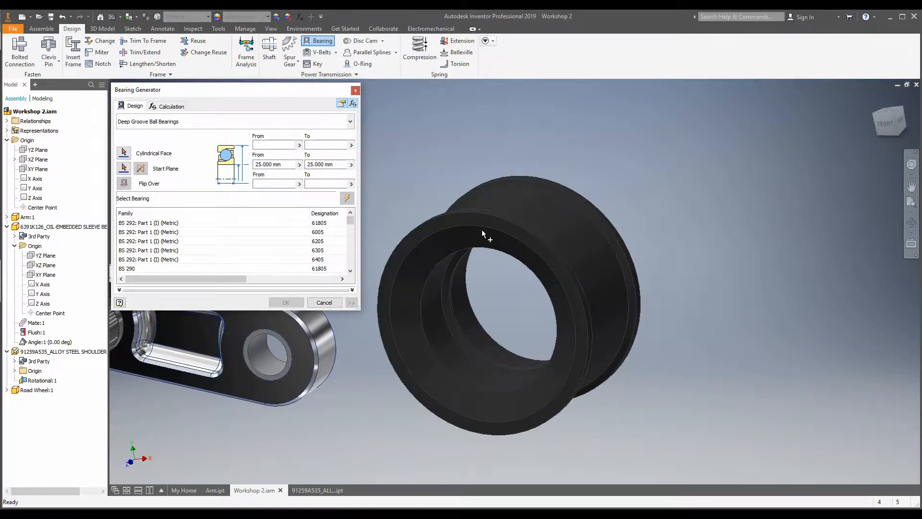
scroll(593, 288, "up", 2)
scroll(580, 305, "down", 2)
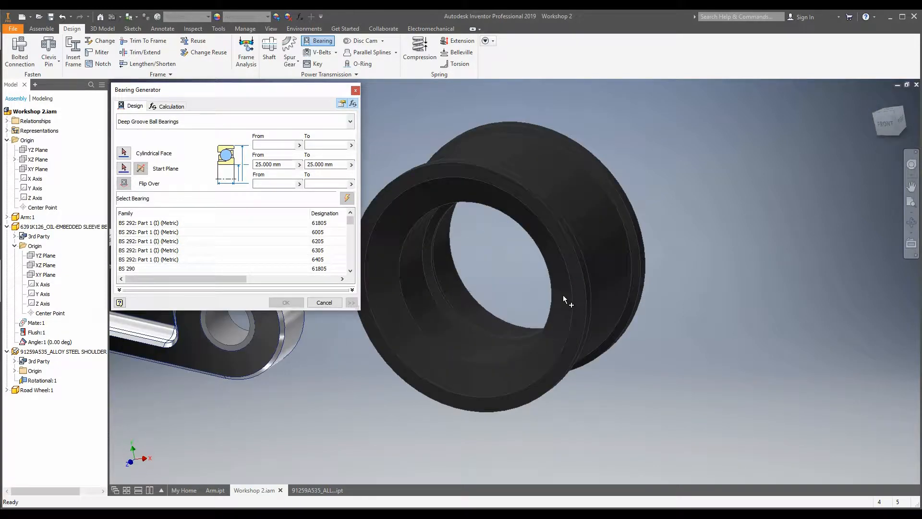
left_click(275, 145)
type("22")
left_click(309, 145)
type("22")
key("Tab")
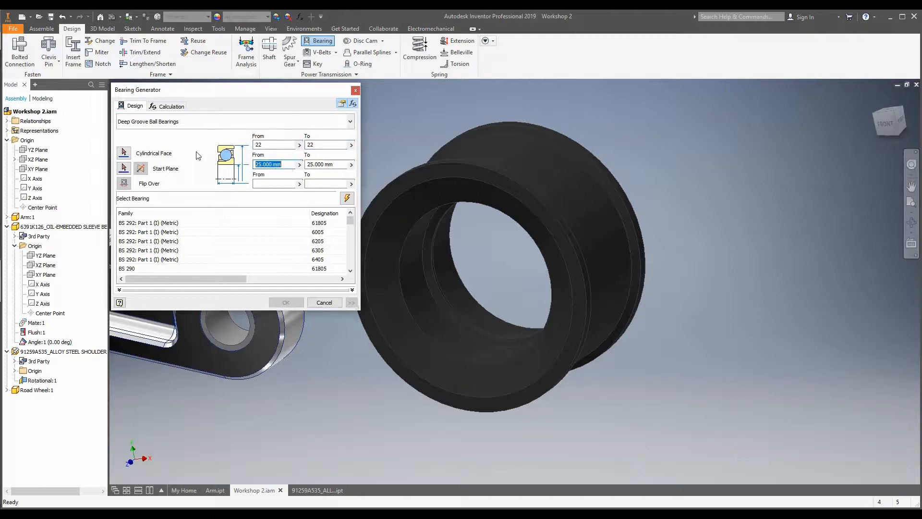
type("8")
key("Tab")
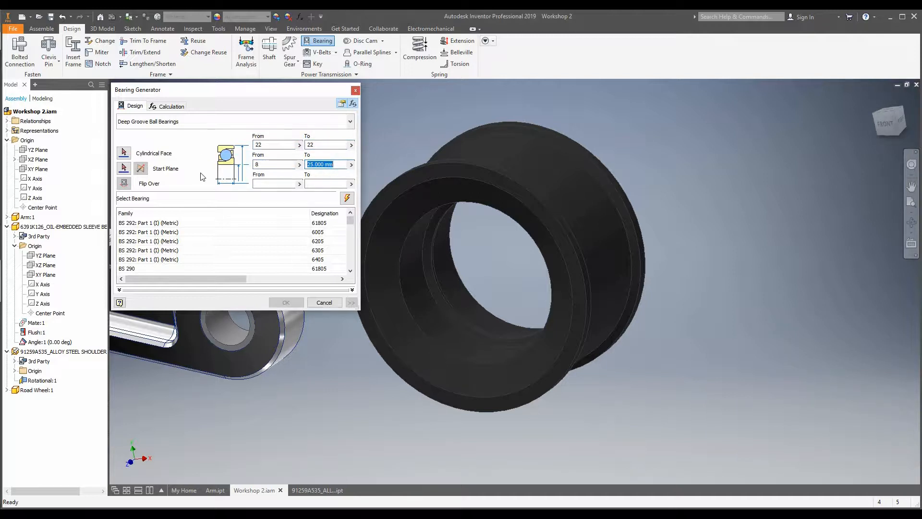
type("8")
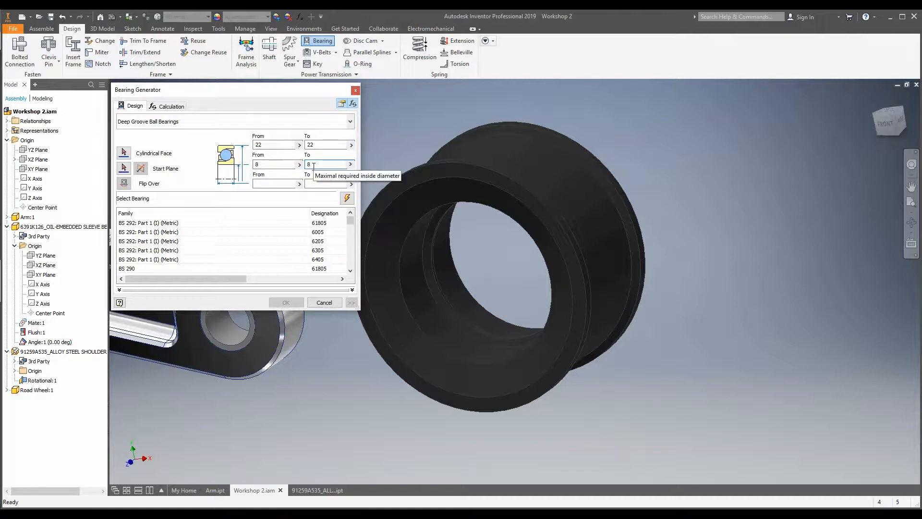
left_click(348, 199)
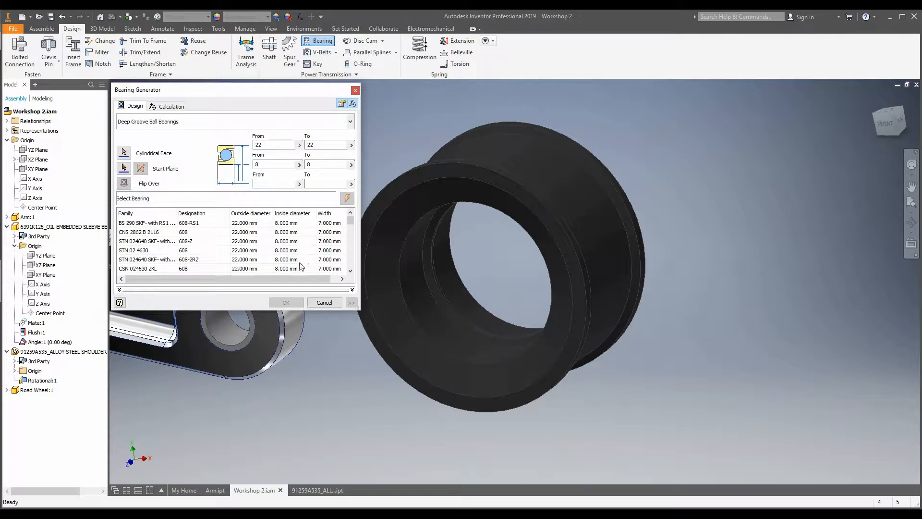
Look through the matching bearings and select the CNS 2862 B 2116 bearing with designation 608.
scroll(235, 255, "down", 2)
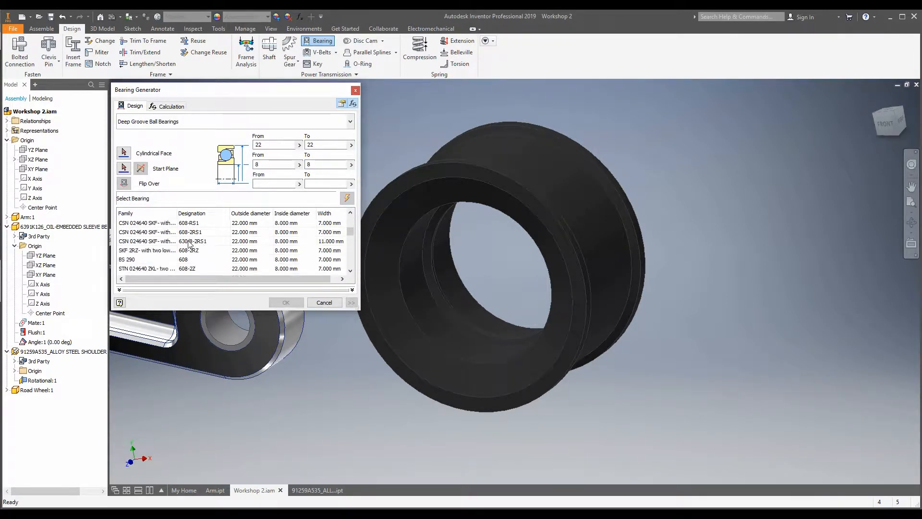
scroll(192, 243, "up", 3)
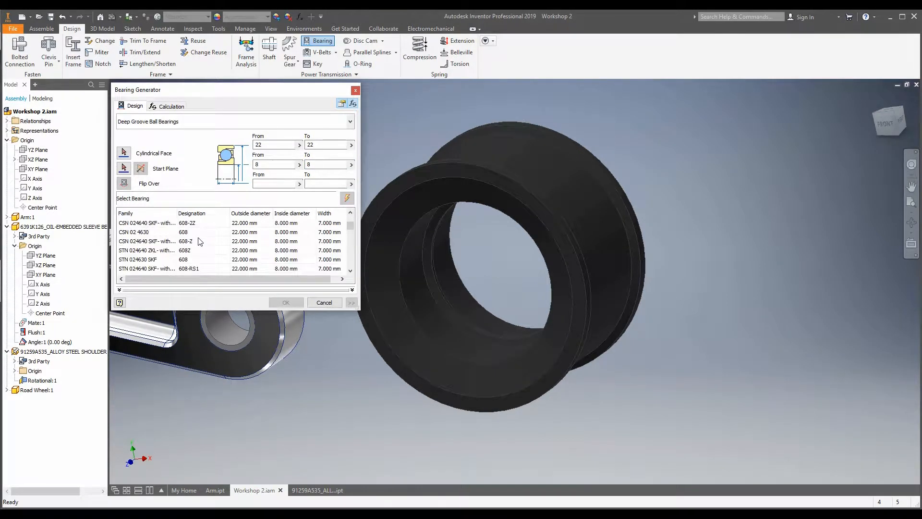
scroll(200, 242, "up", 2)
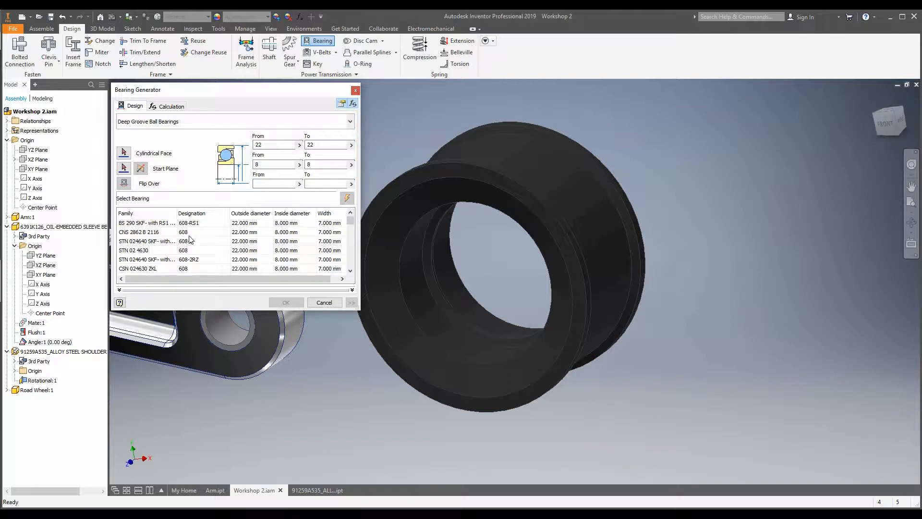
left_click(163, 233)
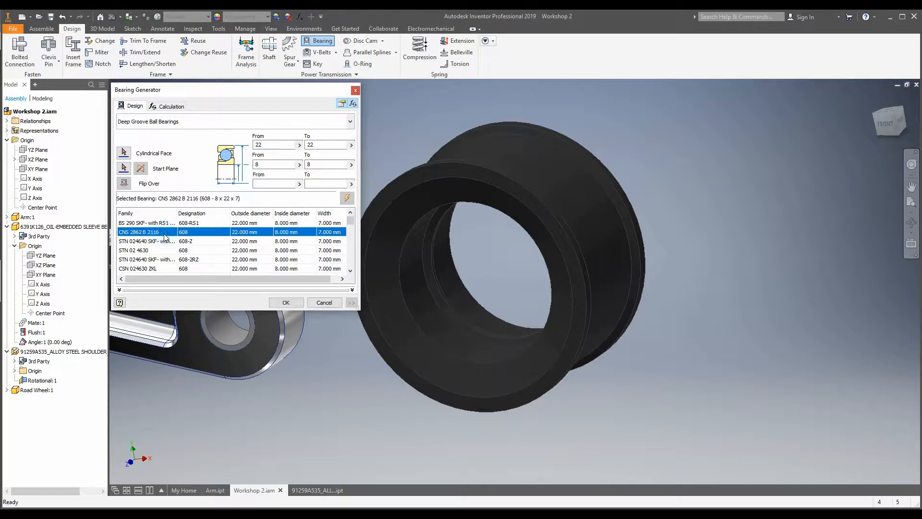
Generate the CNS 2862 B 2116 bearing (608, 8 x 22 x 7) with the default file name and place it beside the road wheel.
left_click(279, 301)
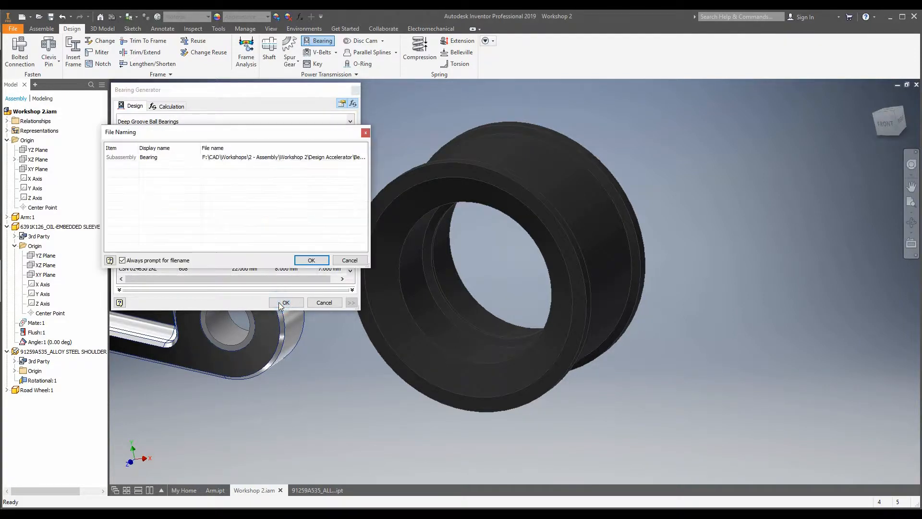
left_click(304, 259)
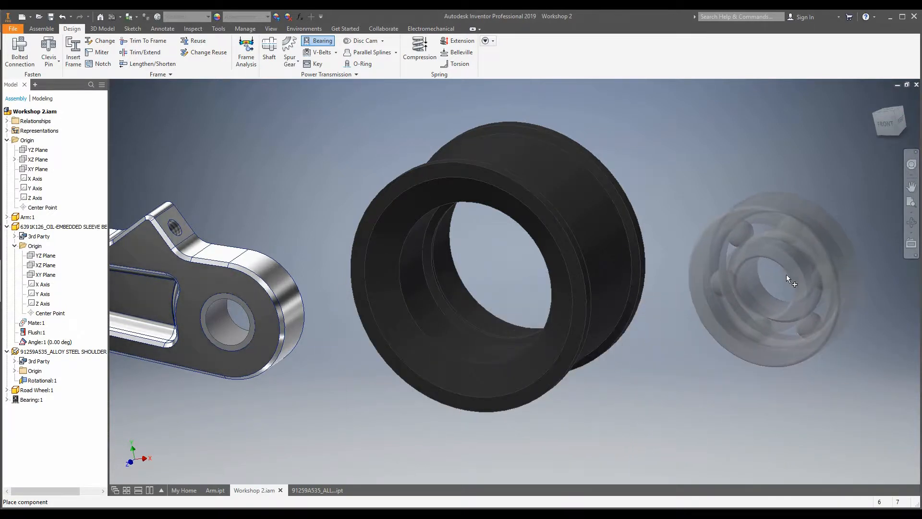
scroll(786, 275, "down", 3)
scroll(452, 173, "down", 3)
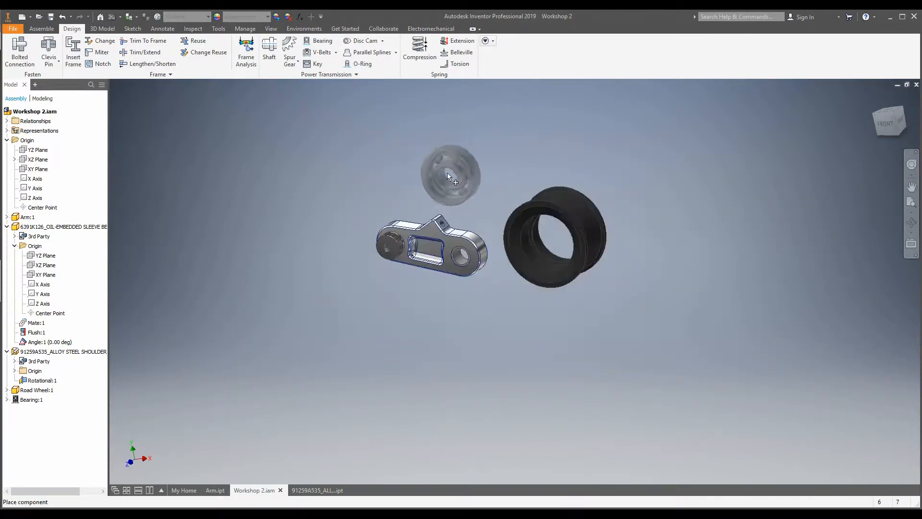
scroll(700, 219, "up", 3)
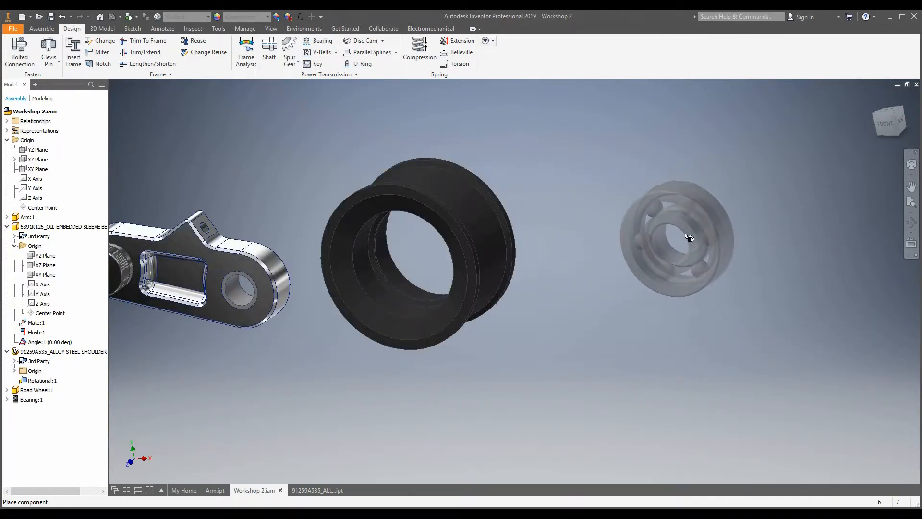
left_click(684, 234)
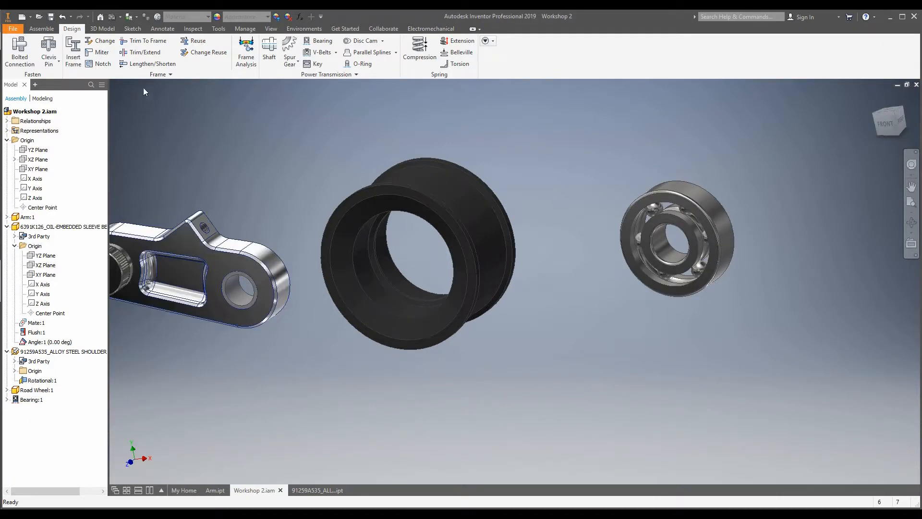
Copy the bearing, paste a second instance into the assembly, and position it below the original.
scroll(551, 289, "down", 3)
scroll(708, 283, "up", 3)
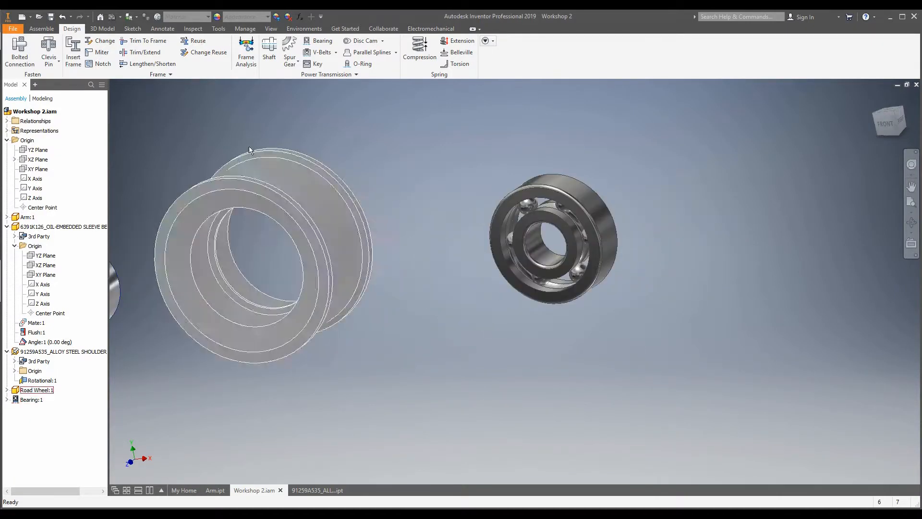
left_click(48, 29)
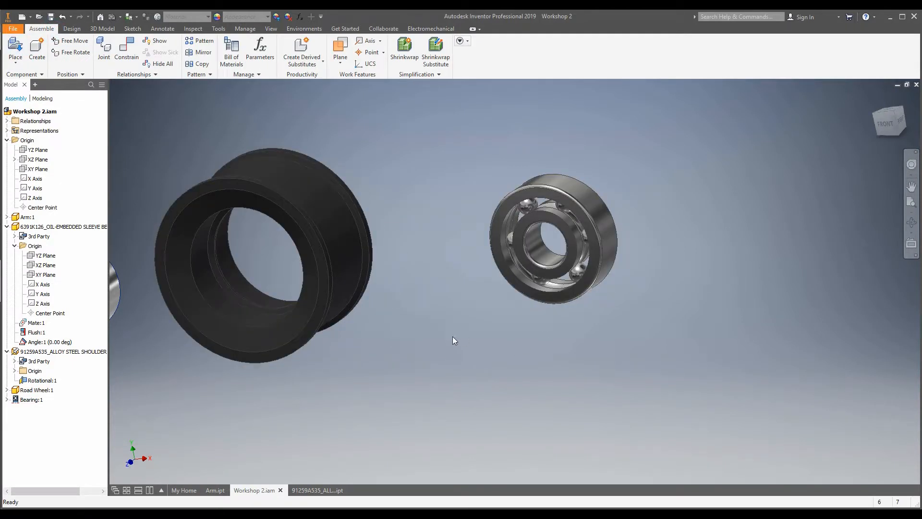
left_click_drag(453, 336, 653, 137)
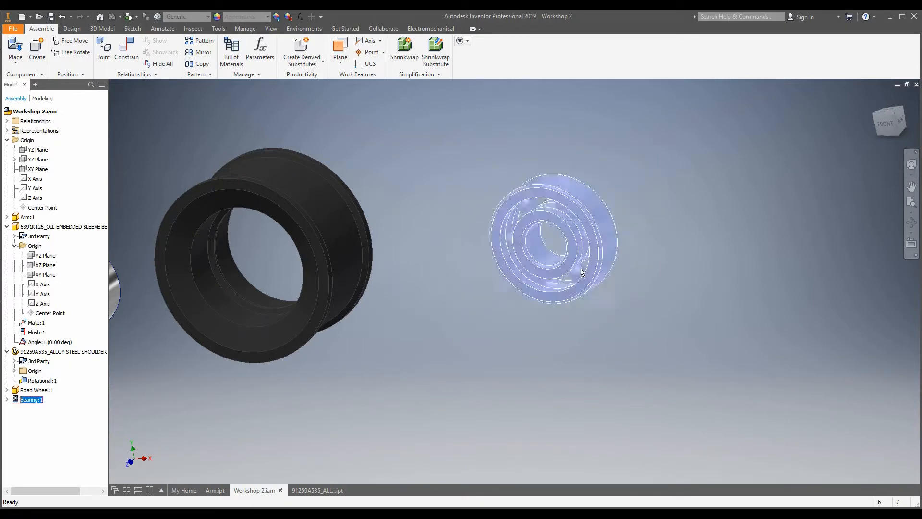
right_click(571, 215)
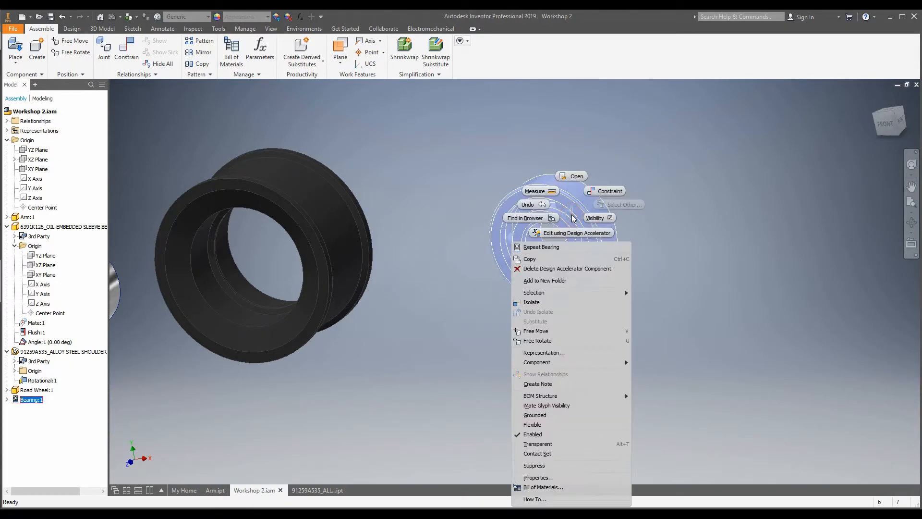
left_click(560, 259)
left_click(469, 367)
right_click(436, 346)
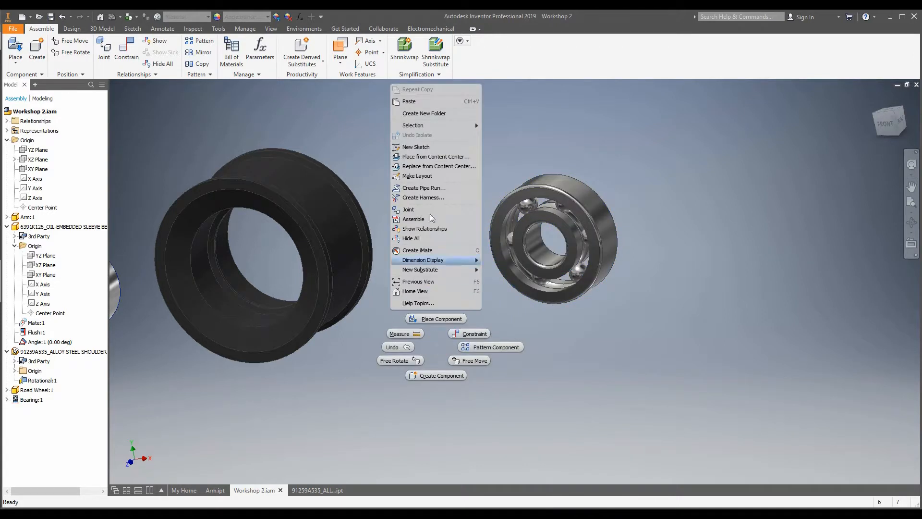
left_click(417, 103)
left_click_drag(435, 134, 474, 421)
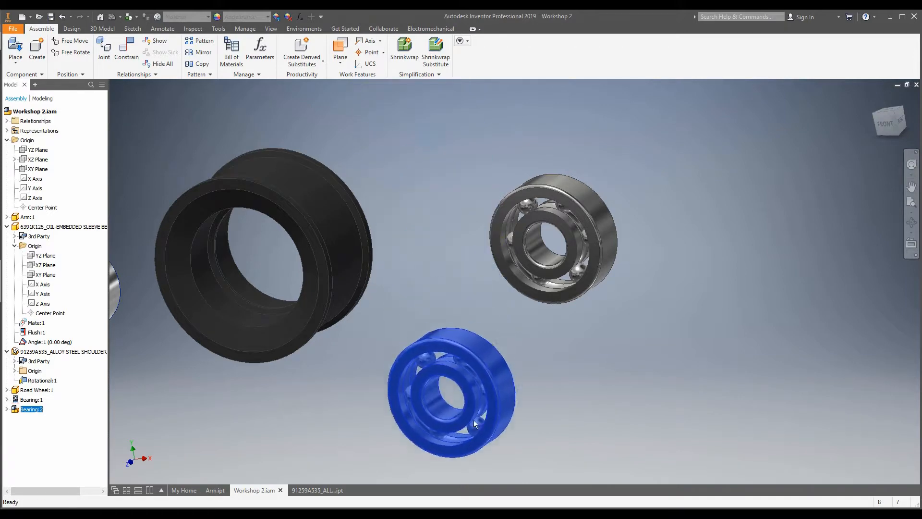
left_click(638, 378)
Start a Rigid joint and set its first origin at the centre of the original bearing's front inner-ring face.
scroll(640, 315, "up", 5)
scroll(748, 306, "down", 2)
scroll(640, 328, "down", 3)
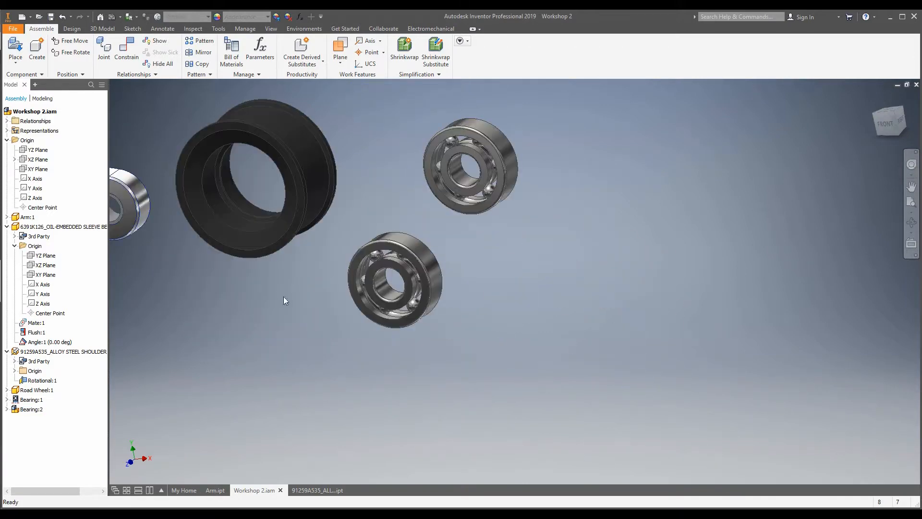
scroll(514, 333, "up", 3)
scroll(331, 264, "down", 3)
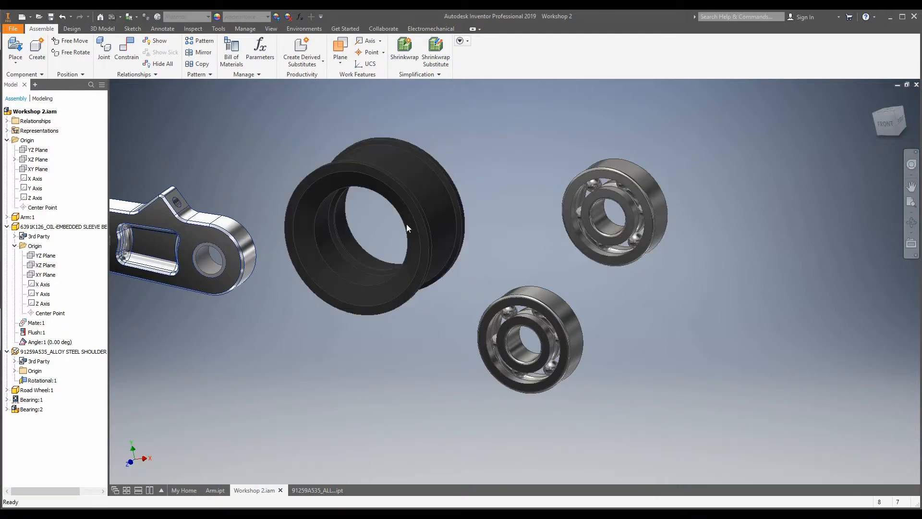
left_click(109, 56)
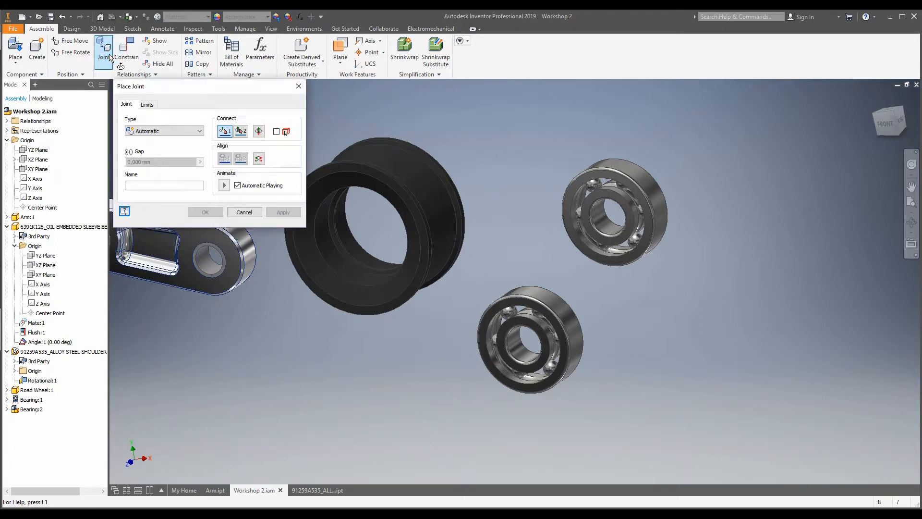
left_click(154, 131)
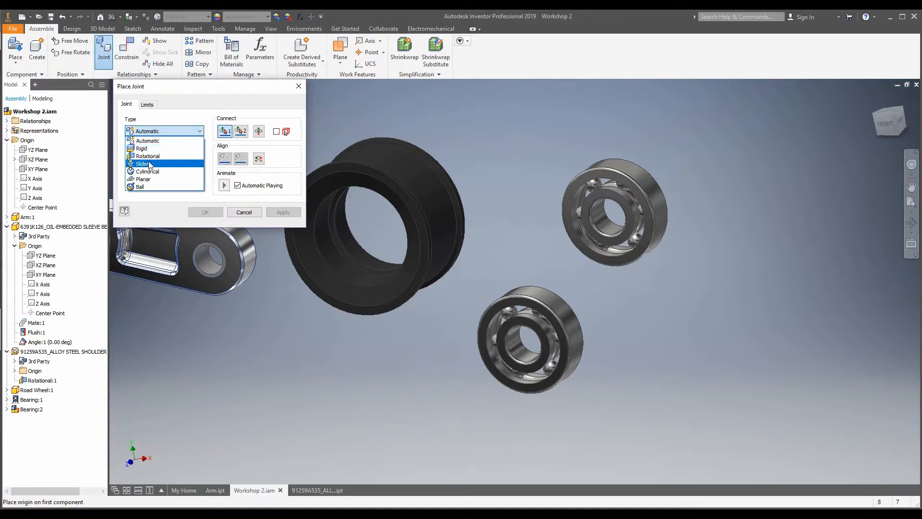
left_click(148, 150)
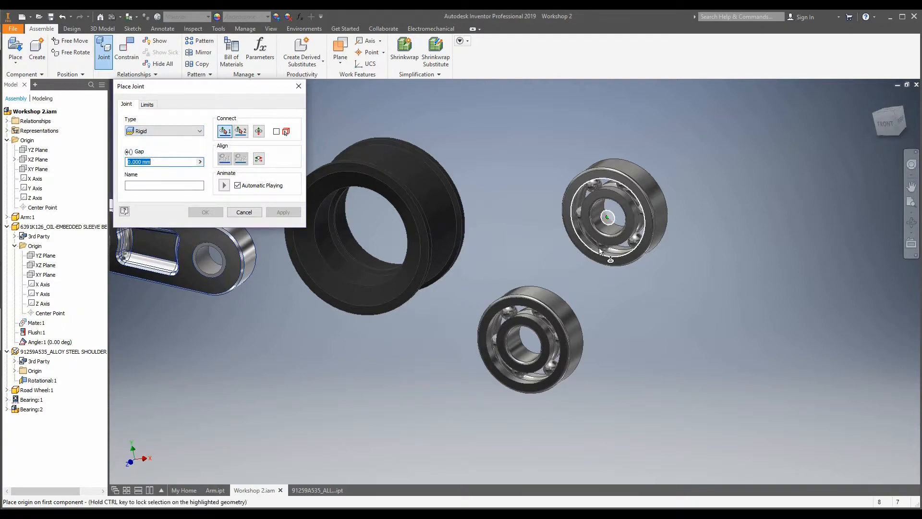
scroll(599, 247, "up", 3)
scroll(581, 189, "up", 2)
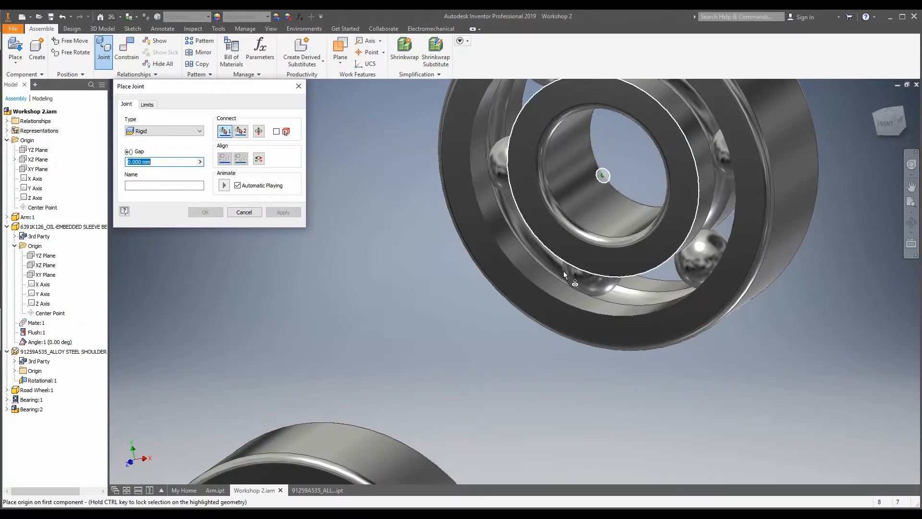
scroll(563, 270, "down", 3)
scroll(589, 183, "up", 3)
scroll(589, 184, "down", 2)
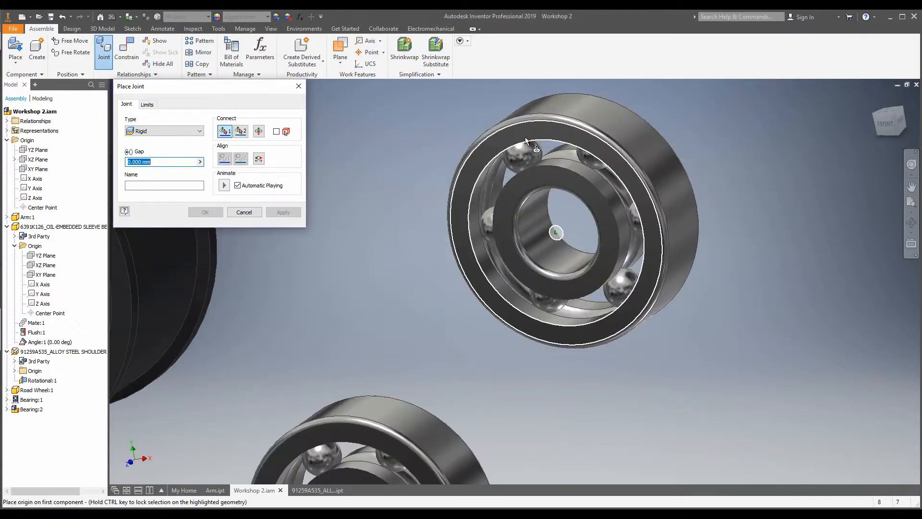
middle_click_drag(620, 155, 554, 187, "shift")
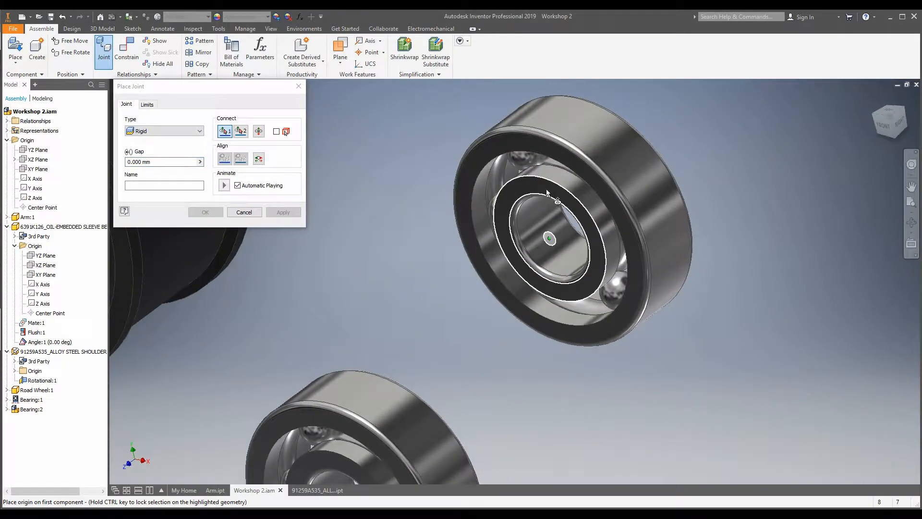
scroll(547, 174, "up", 3)
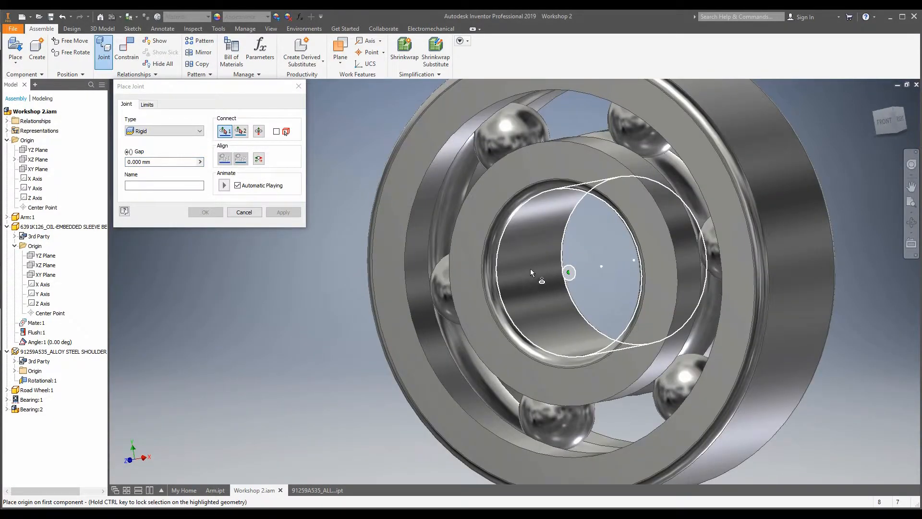
scroll(509, 278, "down", 4)
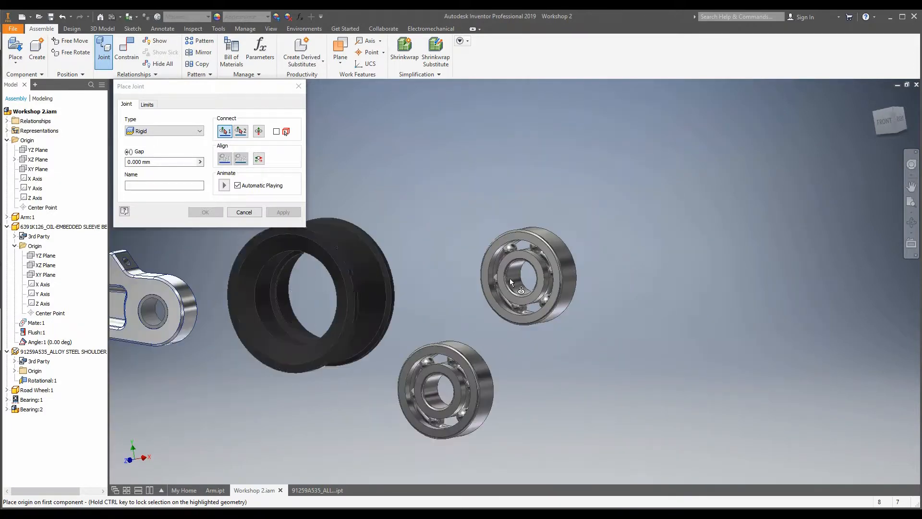
scroll(258, 298, "up", 3)
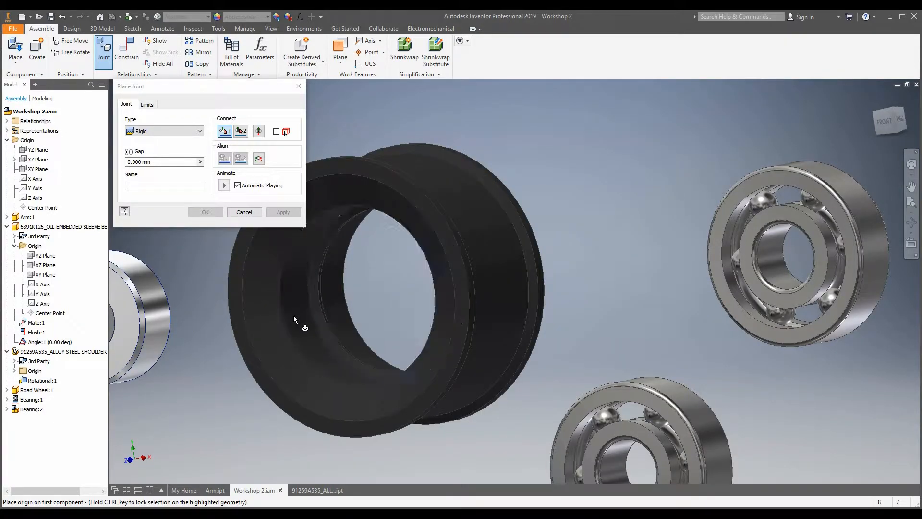
middle_click_drag(293, 318, 262, 321, "shift")
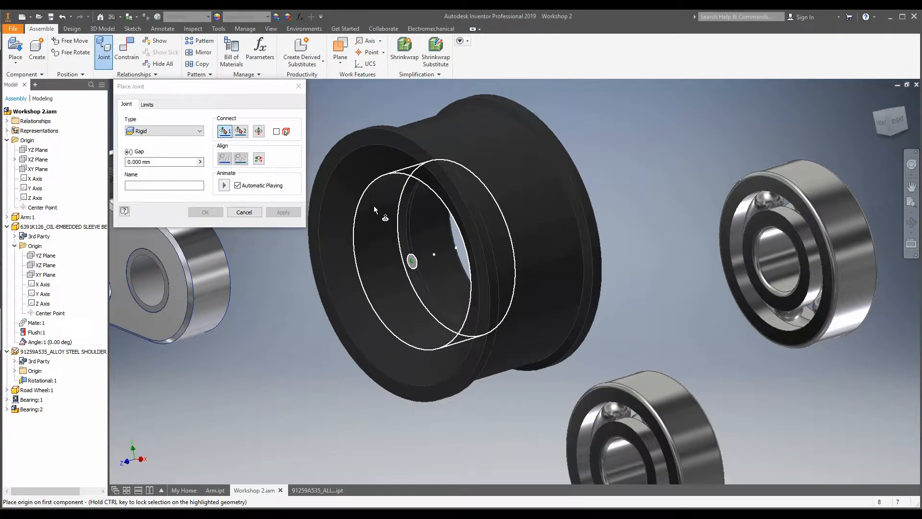
scroll(377, 226, "down", 4)
scroll(381, 229, "up", 5)
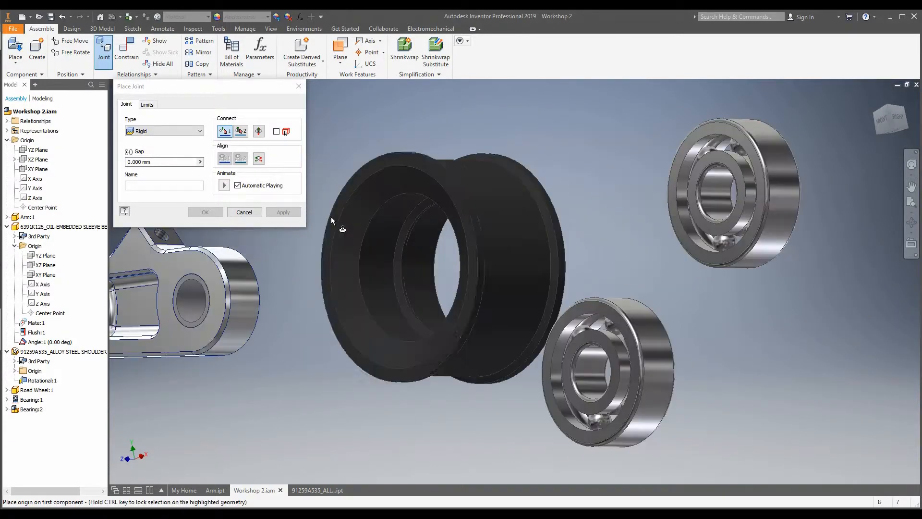
scroll(348, 253, "down", 5)
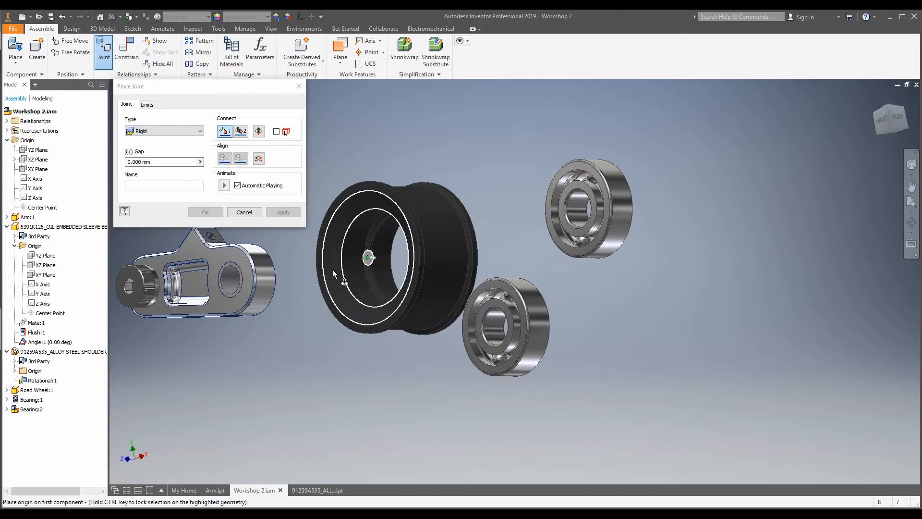
middle_click_drag(610, 206, 593, 227)
scroll(600, 233, "up", 2)
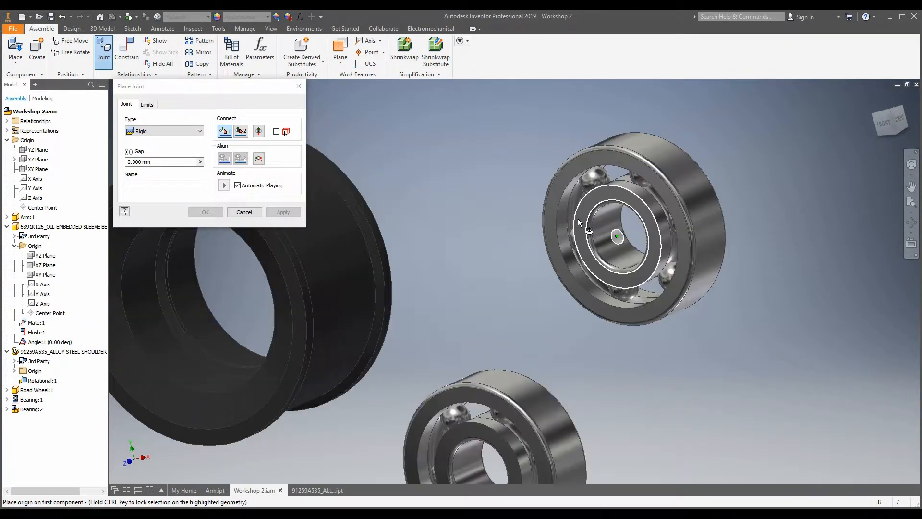
left_click(578, 221)
Set the joint's second origin on the circular shoulder inside the road wheel's bore and apply the Rigid joint with a 0.000 mm gap.
scroll(369, 272, "down", 3)
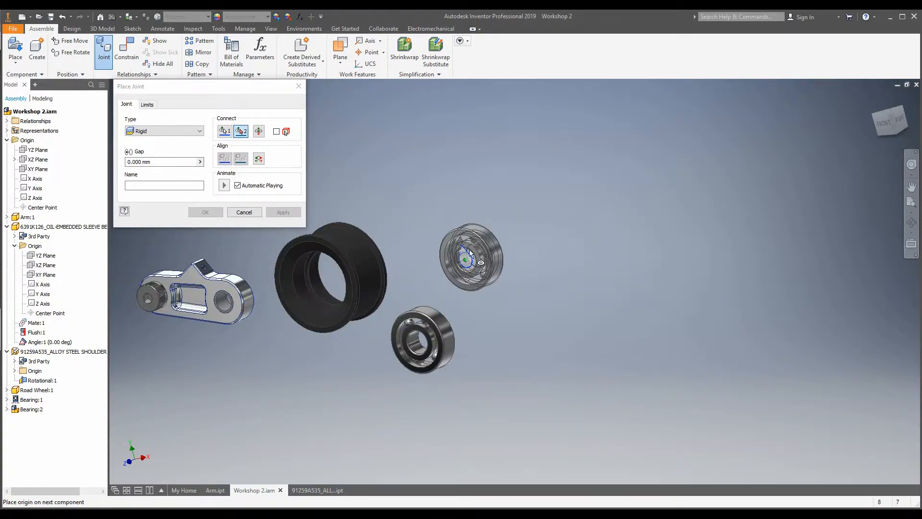
scroll(466, 255, "up", 5)
scroll(469, 249, "down", 2)
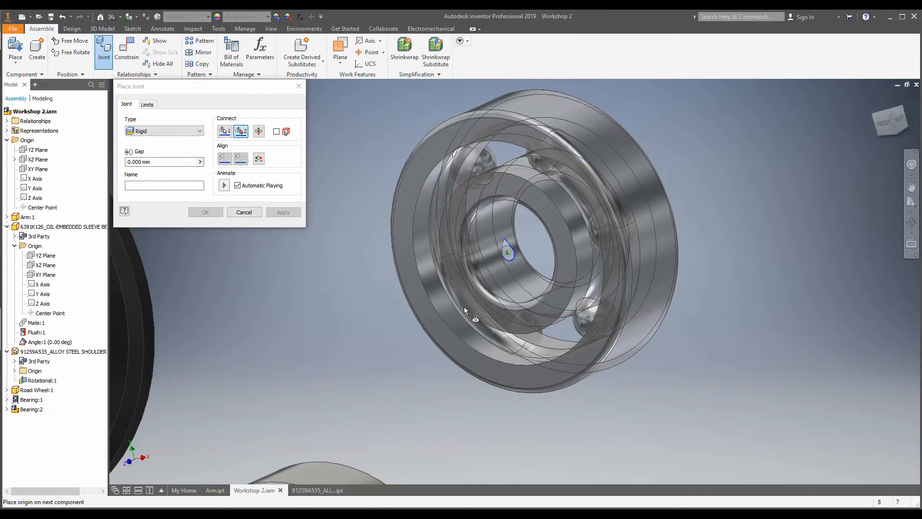
scroll(464, 307, "down", 4)
scroll(344, 332, "up", 5)
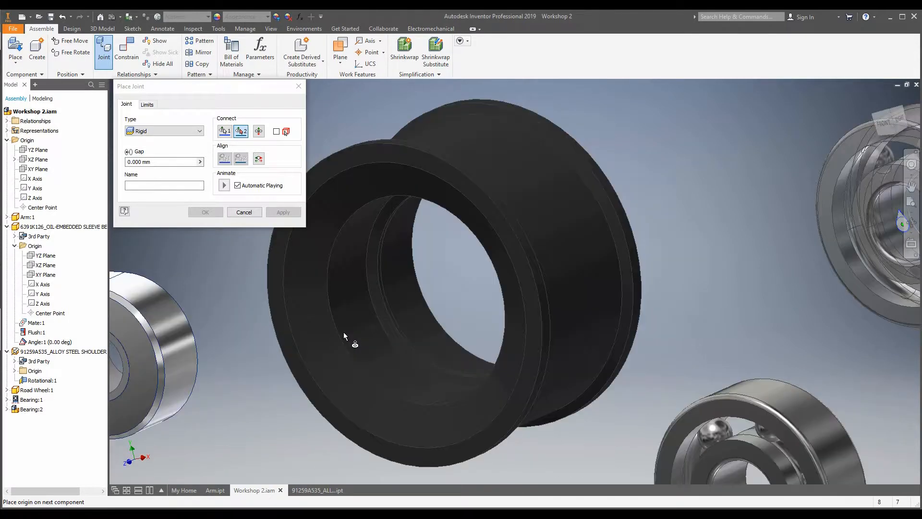
left_click(381, 328)
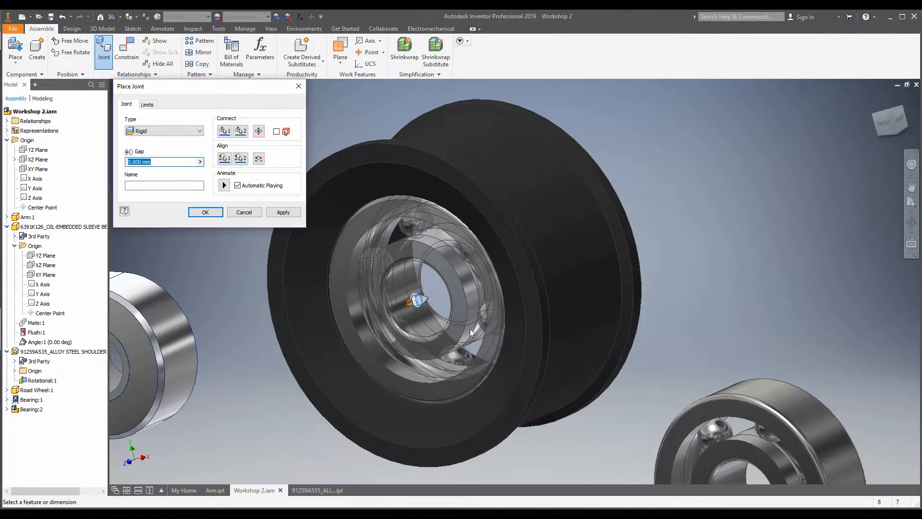
left_click(284, 212)
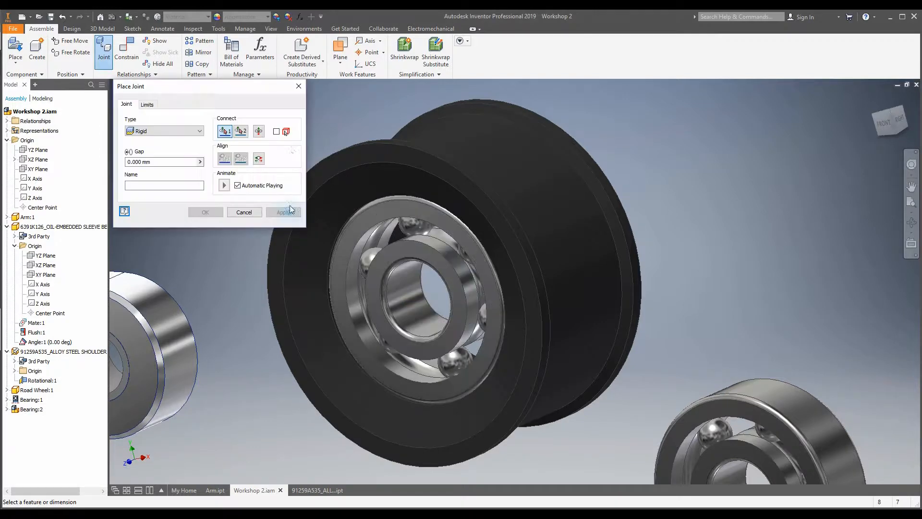
left_click(298, 87)
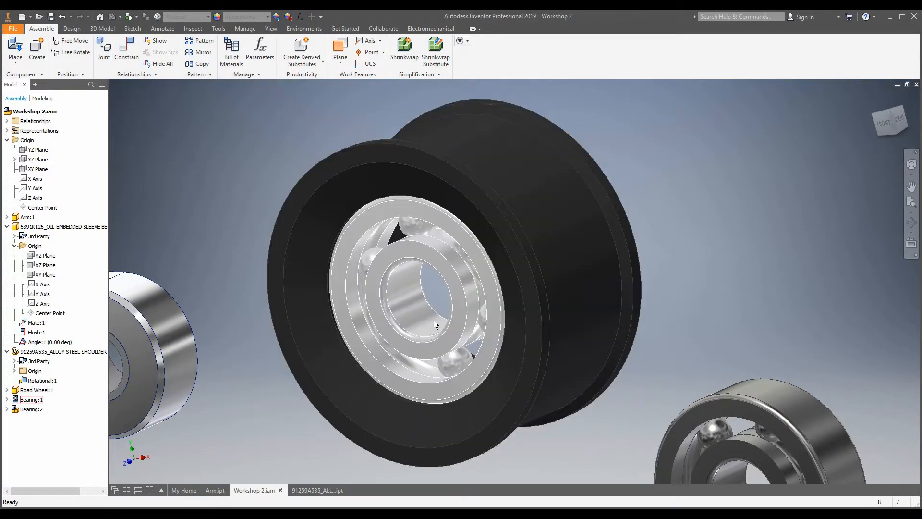
Move the seated bearing and the road wheel to test that they stay joined.
left_click_drag(458, 335, 493, 260)
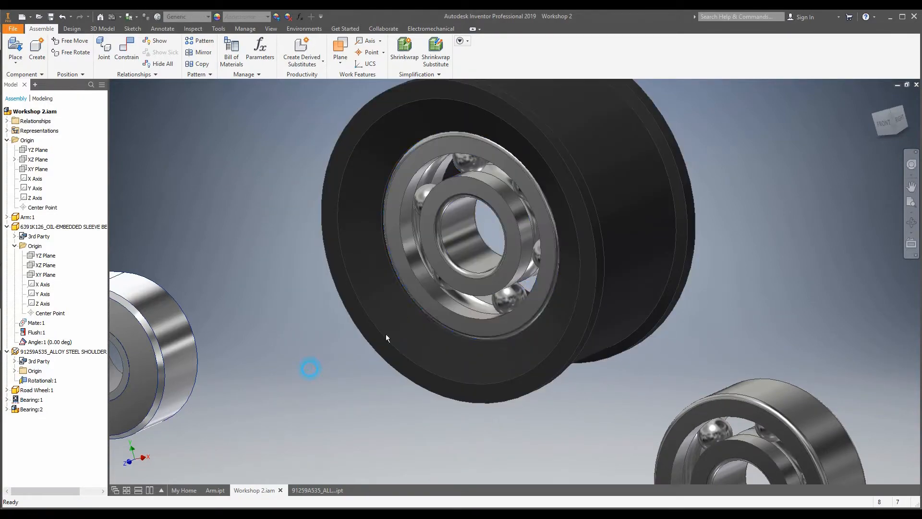
left_click_drag(612, 276, 589, 240)
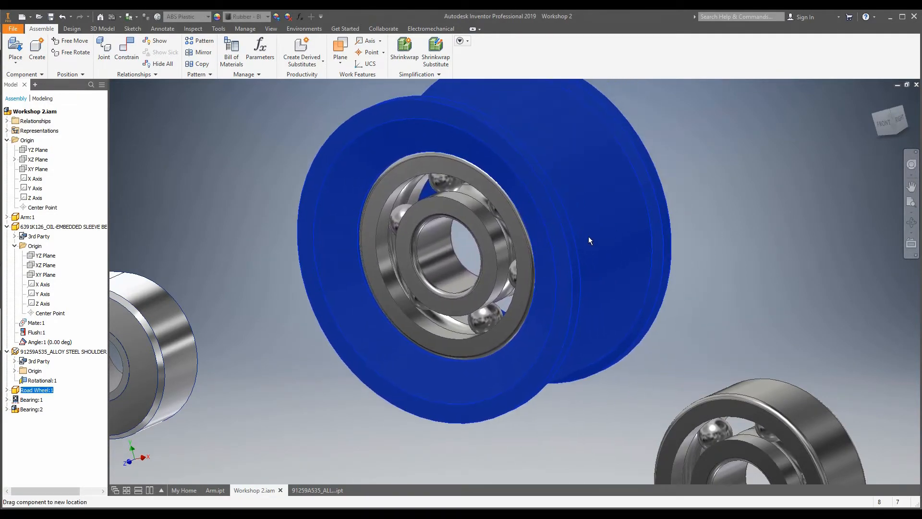
left_click(219, 215)
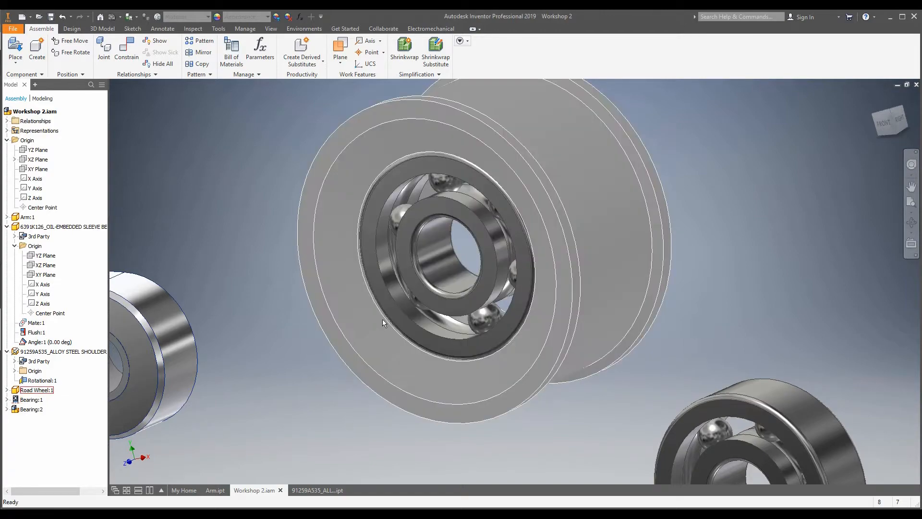
Start another Rigid joint and set its first origin at the centre of the loose second bearing's inner-ring face.
middle_click_drag(532, 347, 265, 353, "shift")
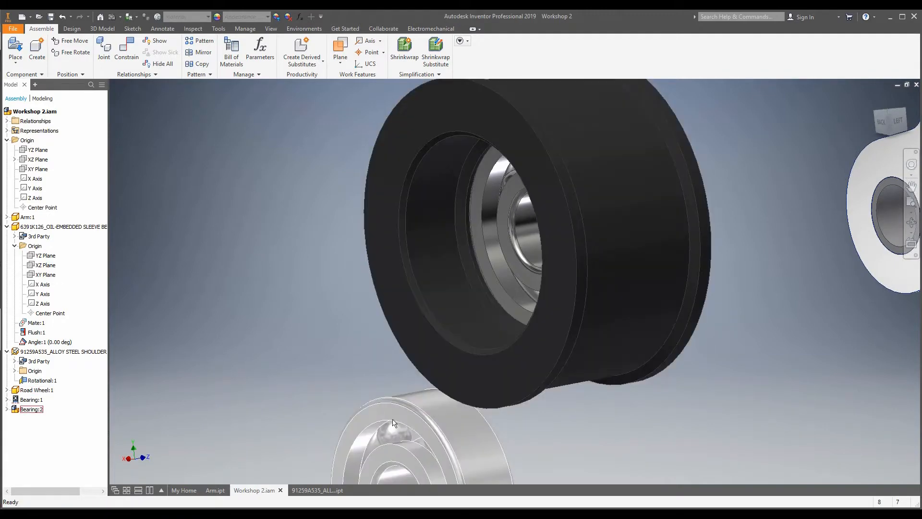
scroll(430, 413, "down", 5)
scroll(421, 420, "up", 4)
scroll(421, 419, "down", 4)
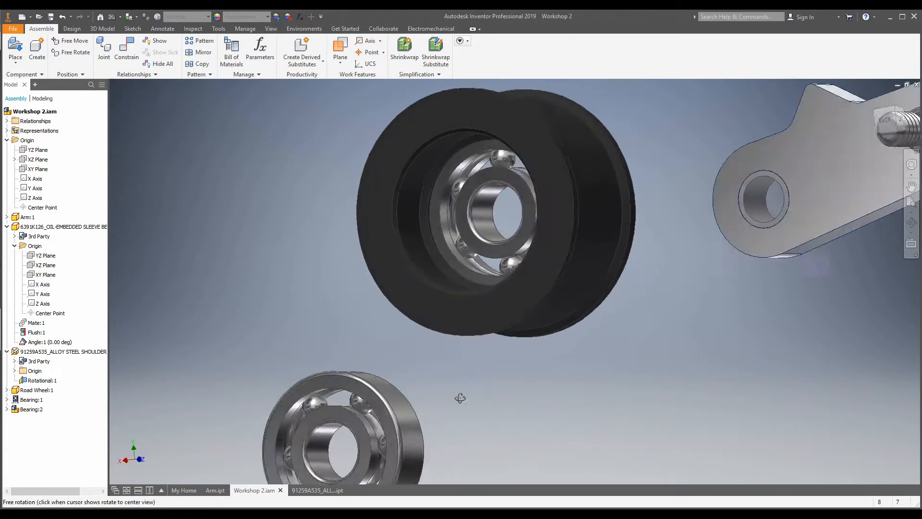
left_click(104, 50)
left_click(157, 132)
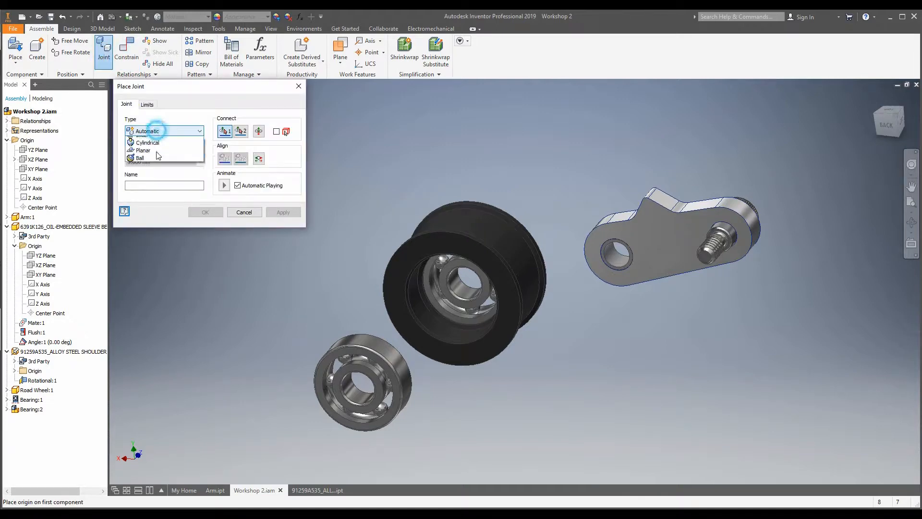
left_click(153, 148)
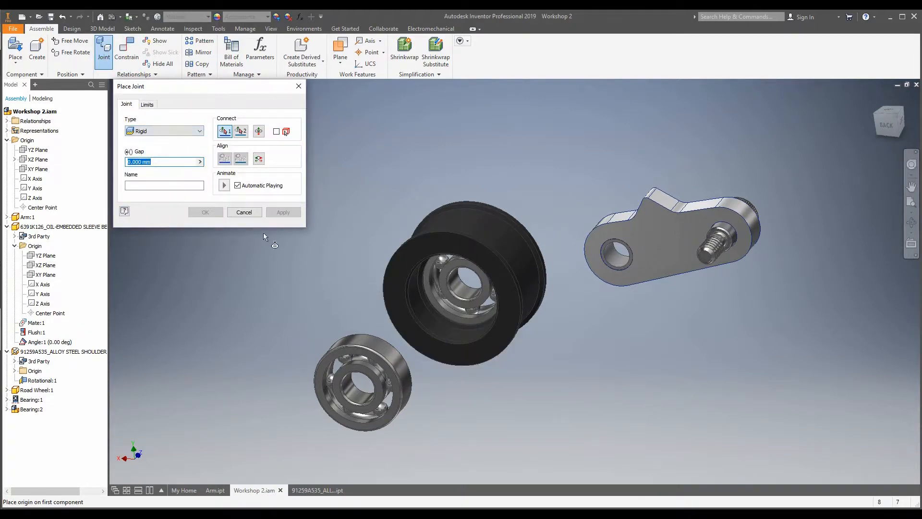
middle_click_drag(398, 248, 420, 247, "shift")
scroll(305, 382, "up", 5)
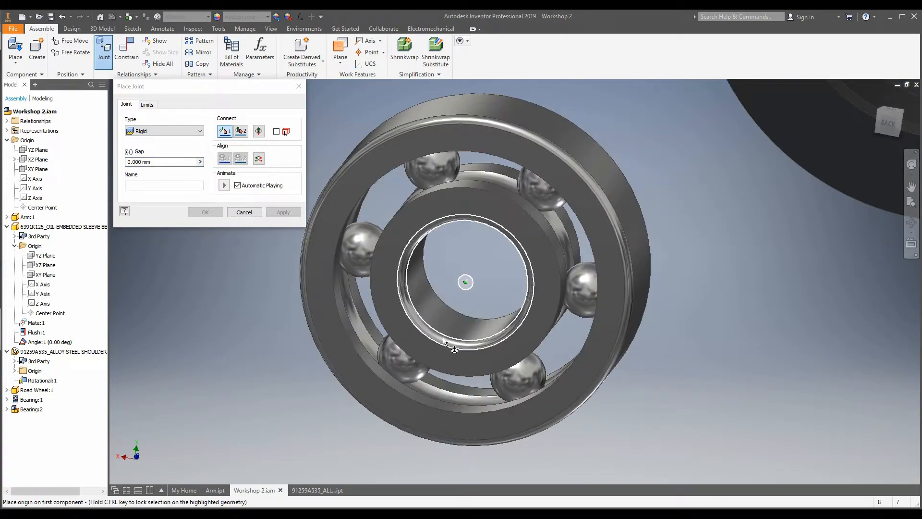
left_click(396, 322)
Set the second origin on the circular edge inside the road wheel's open bore and apply the Rigid joint with a 0.000 mm gap.
scroll(396, 322, "down", 5)
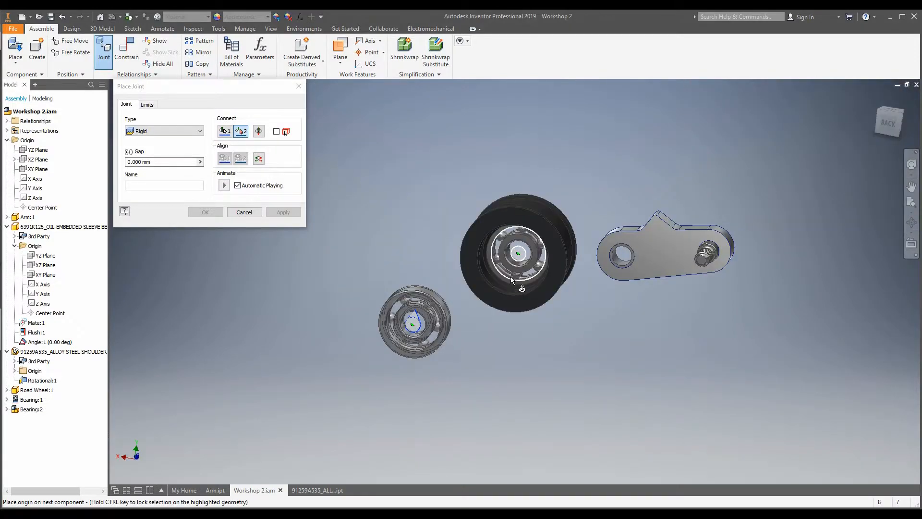
middle_click_drag(491, 281, 474, 260, "shift")
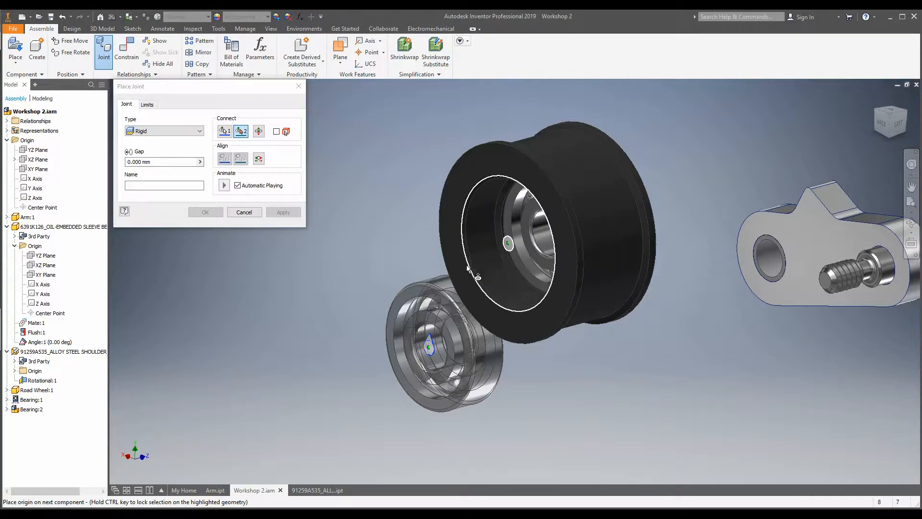
left_click(477, 264)
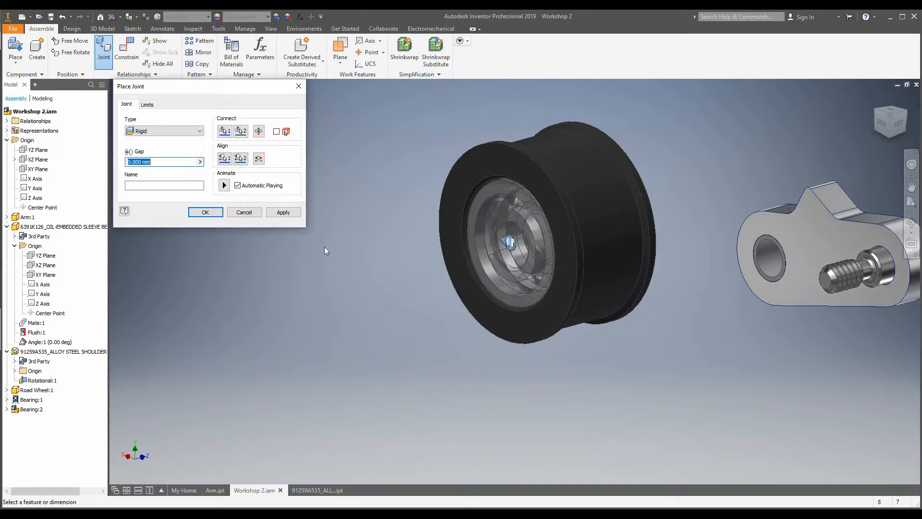
left_click(282, 212)
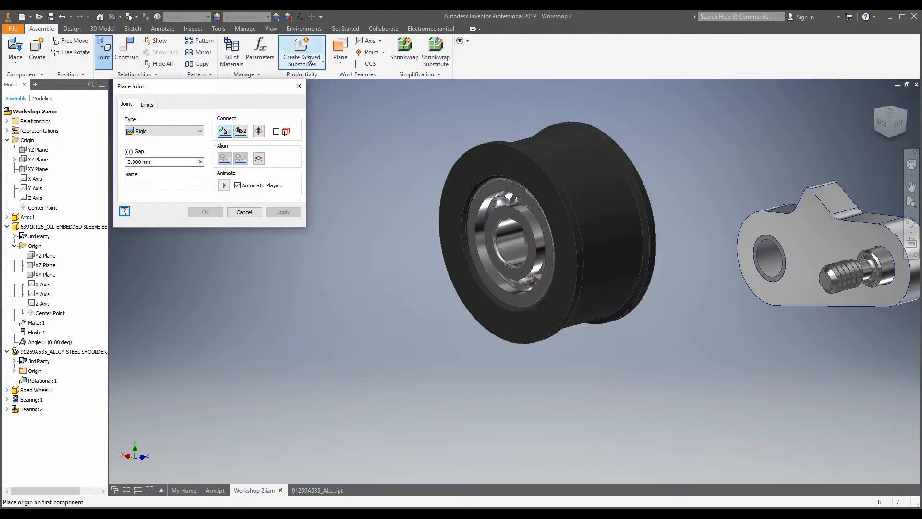
left_click(299, 86)
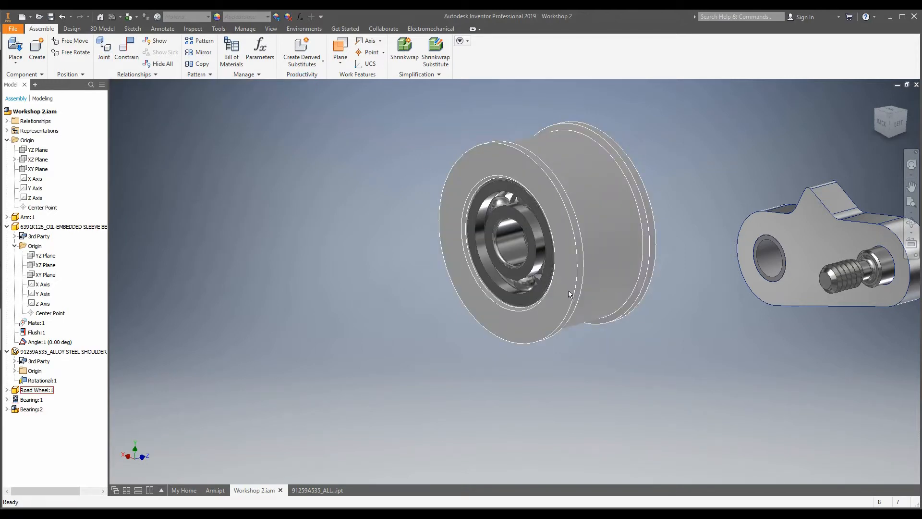
Move the road wheel and its seated bearings toward the arm's free end to test that they travel together.
middle_click_drag(568, 290, 340, 261, "shift")
mouse_move(500, 319)
left_mouse_down()
mouse_move(539, 328)
mouse_move(505, 319)
left_mouse_up()
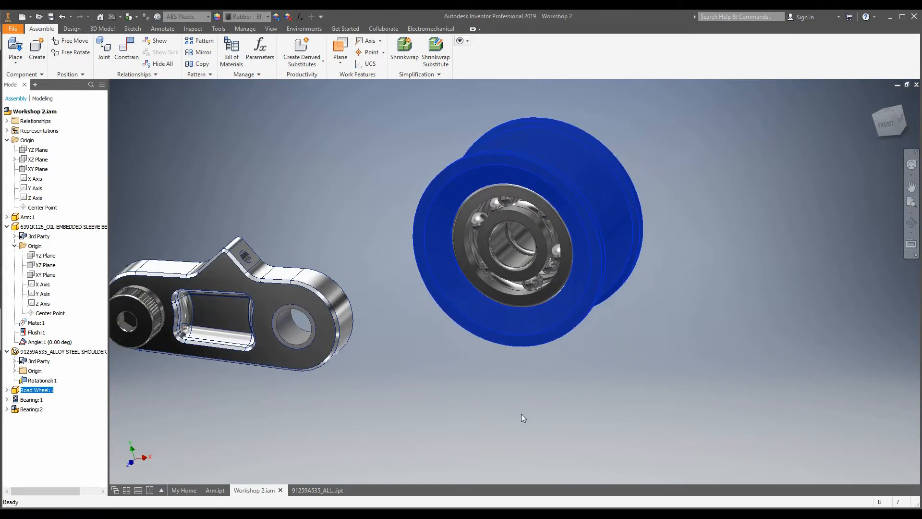
left_click(523, 418)
scroll(583, 358, "down", 3)
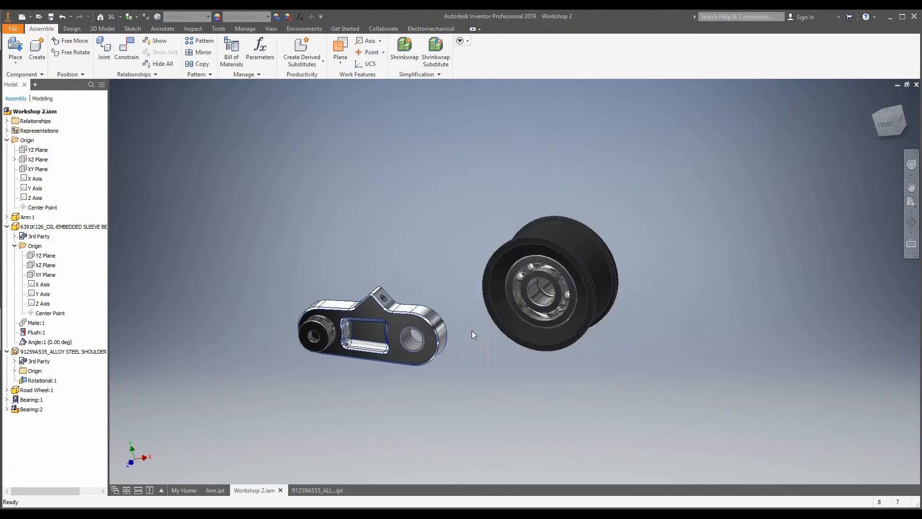
middle_click_drag(431, 342, 416, 333, "shift")
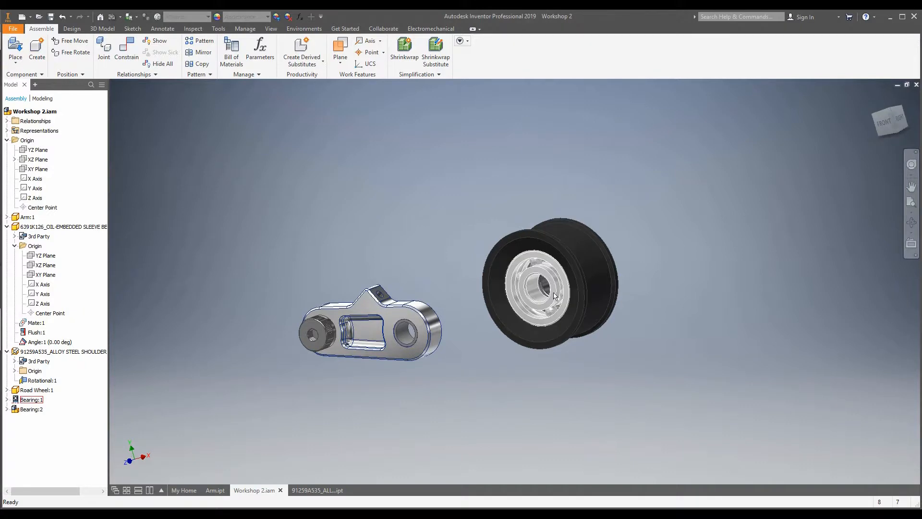
left_click_drag(569, 307, 480, 337)
mouse_move(432, 339)
middle_mouse_down("shift")
mouse_move(463, 335)
mouse_move(422, 338)
middle_mouse_up("shift")
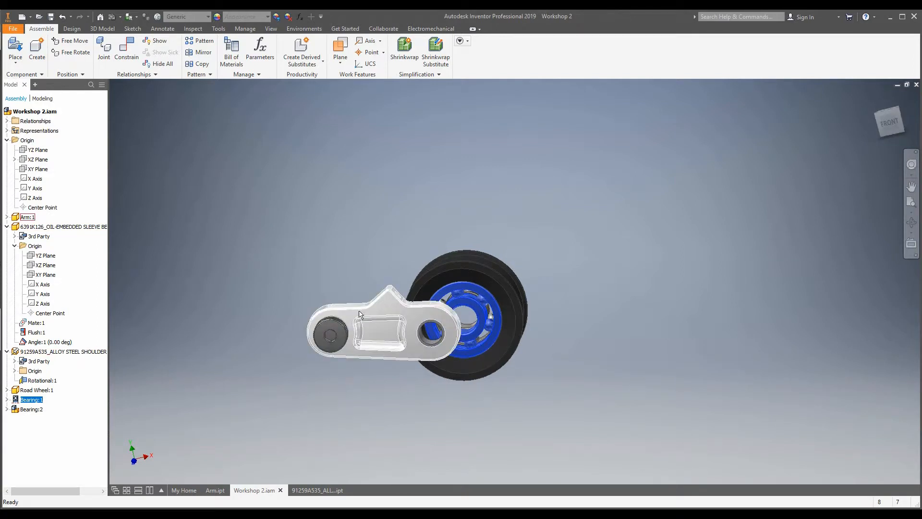
Swing the arm around the shoulder screw and back beside the road wheel to test its rotation.
middle_click_drag(333, 296, 394, 344, "shift")
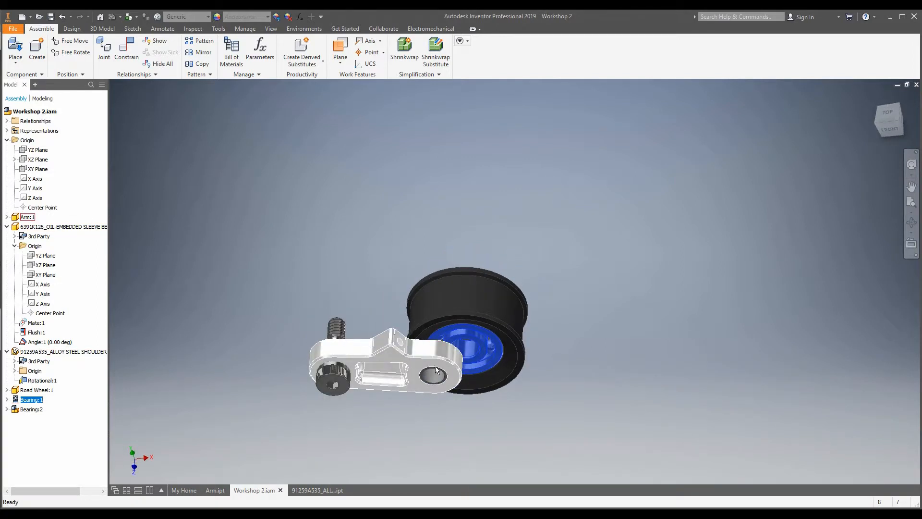
left_click_drag(409, 369, 317, 408)
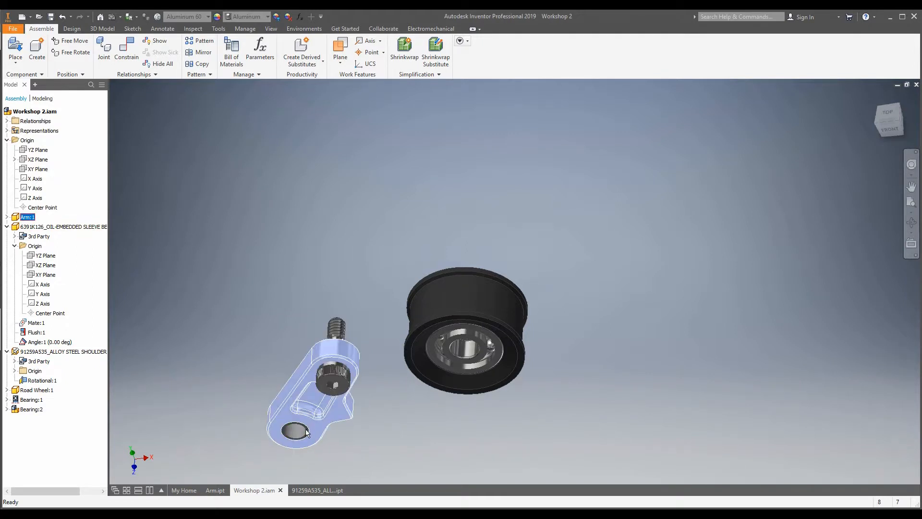
left_click_drag(306, 433, 287, 394)
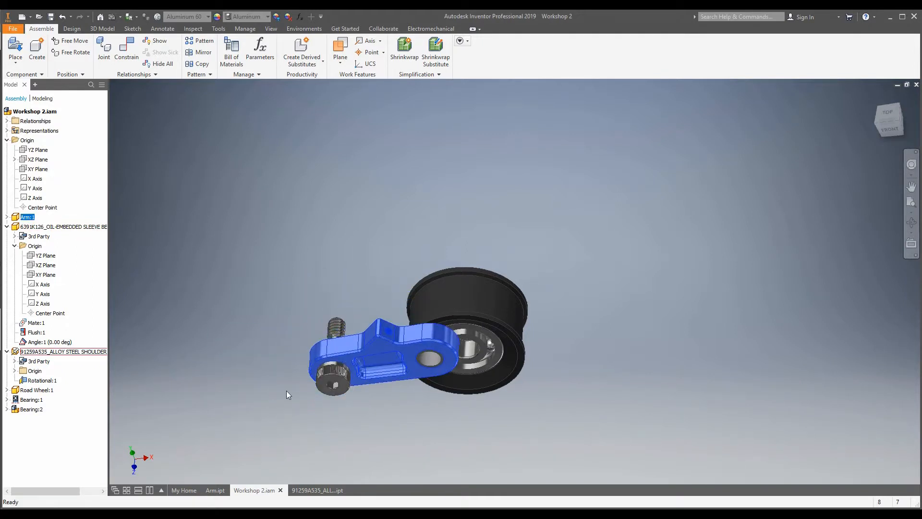
left_click(356, 472)
middle_click_drag(337, 446, 309, 382, "shift")
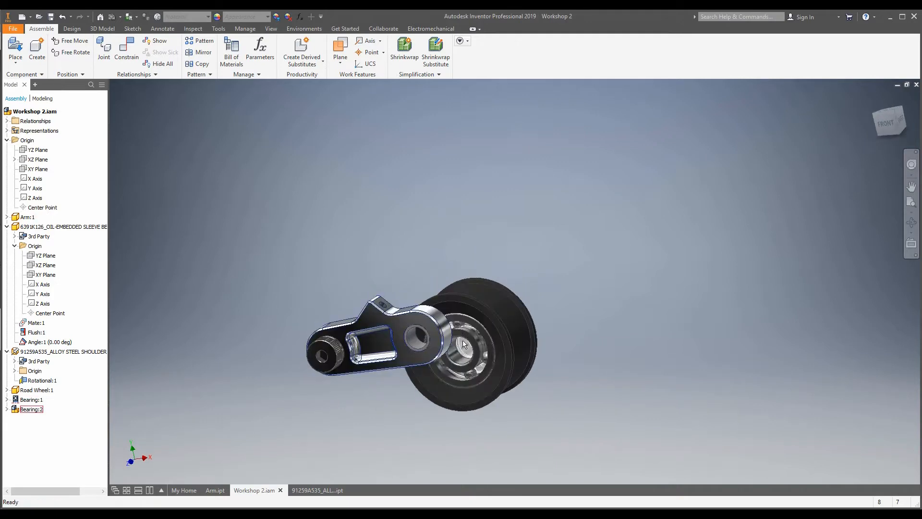
Try the road wheel behind the arm's free end and return it to a position clear of the arm.
scroll(465, 366, "down", 4)
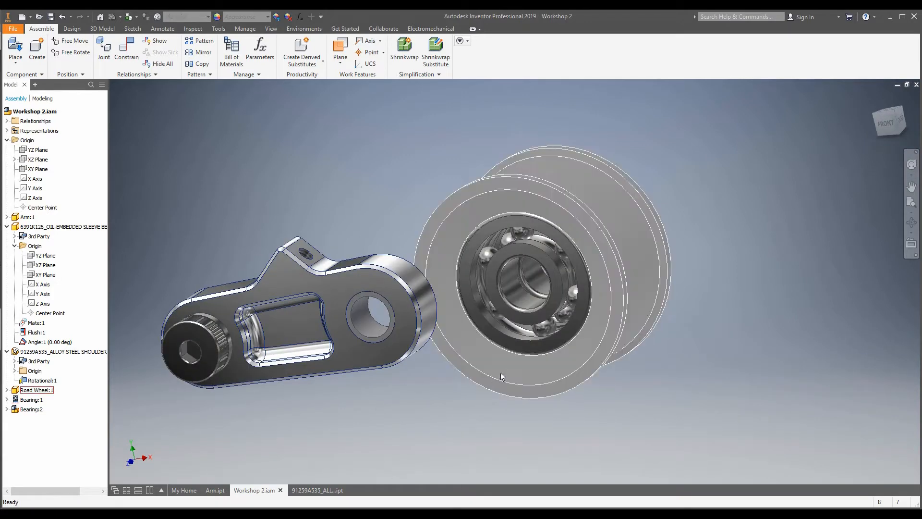
left_click_drag(601, 317, 447, 342)
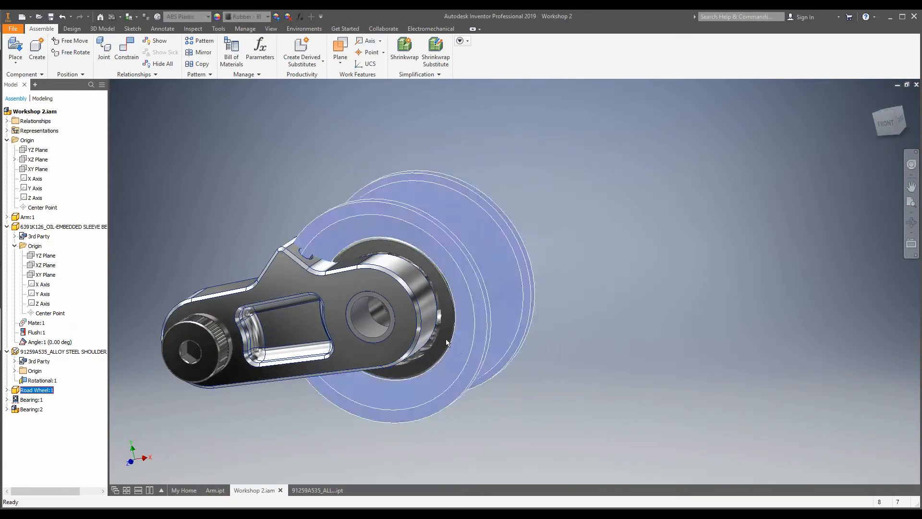
mouse_move(447, 343)
middle_mouse_down("shift")
mouse_move(495, 331)
mouse_move(492, 324)
mouse_move(454, 346)
middle_mouse_up("shift")
key("ctrl+z")
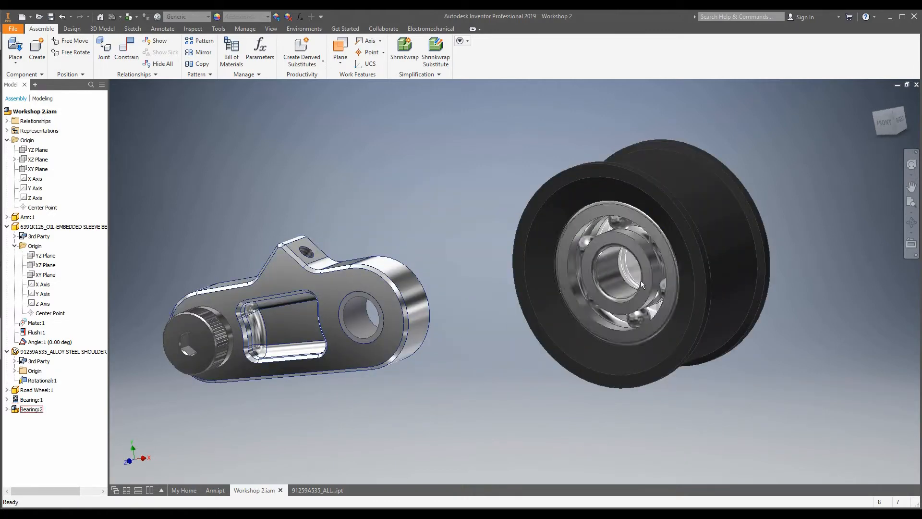
middle_click_drag(640, 281, 665, 302, "shift")
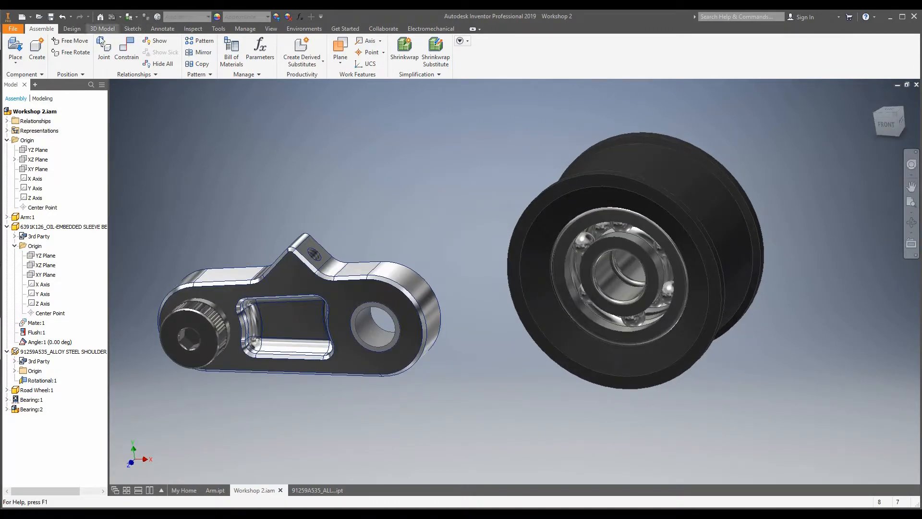
Start placing a component from the Content Center and display its Fasteners category.
left_click(72, 28)
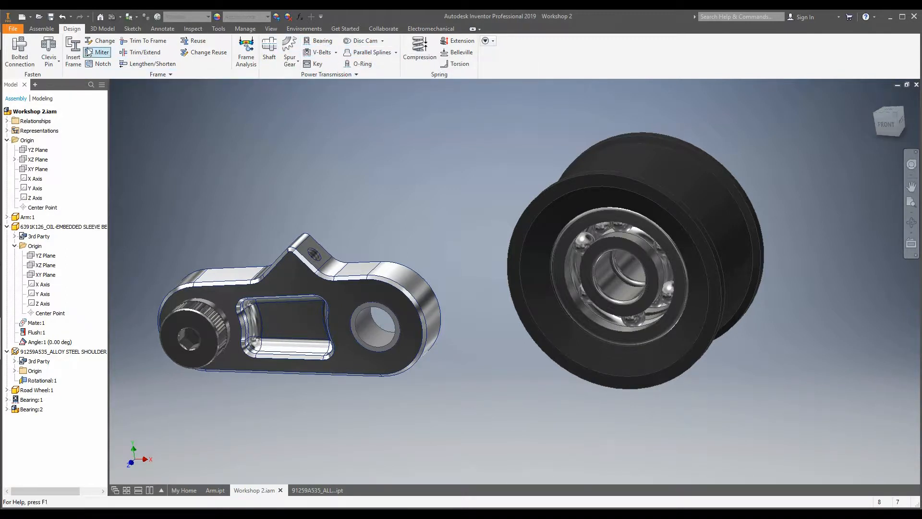
left_click(41, 28)
scroll(519, 245, "up", 2)
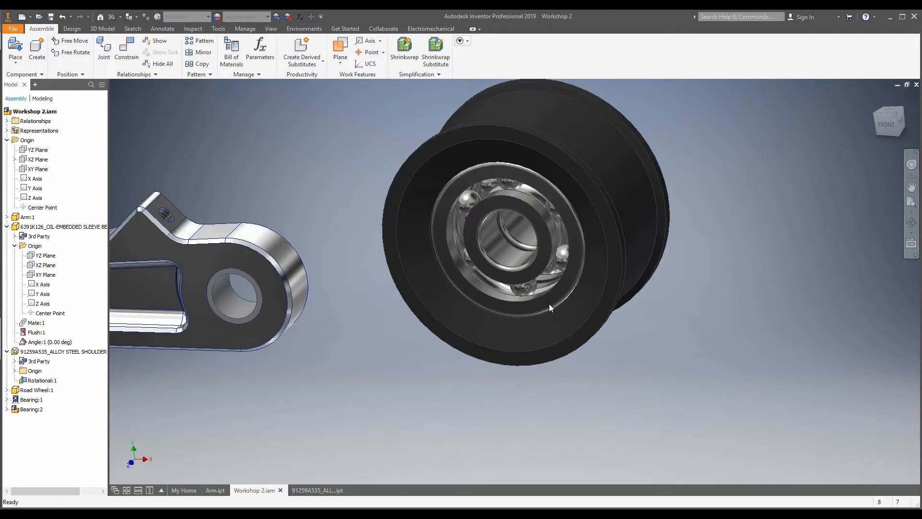
left_click(15, 64)
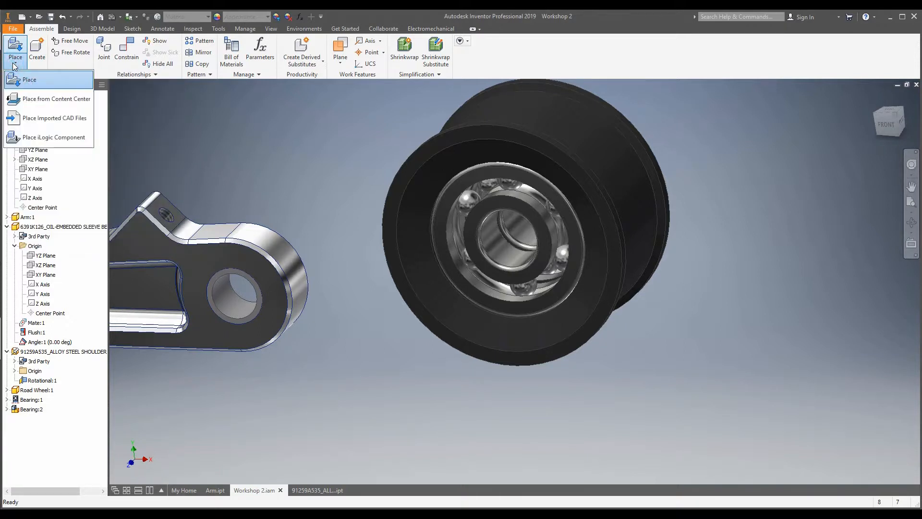
left_click(38, 99)
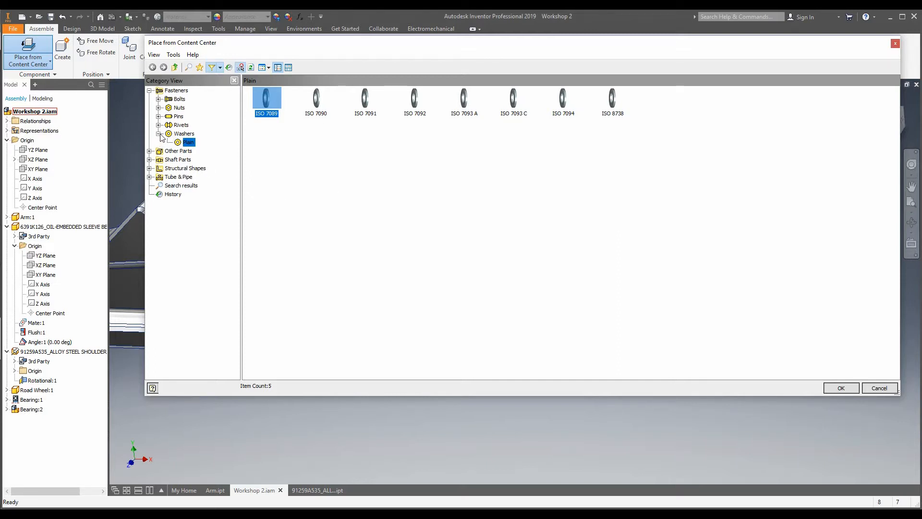
left_click(159, 134)
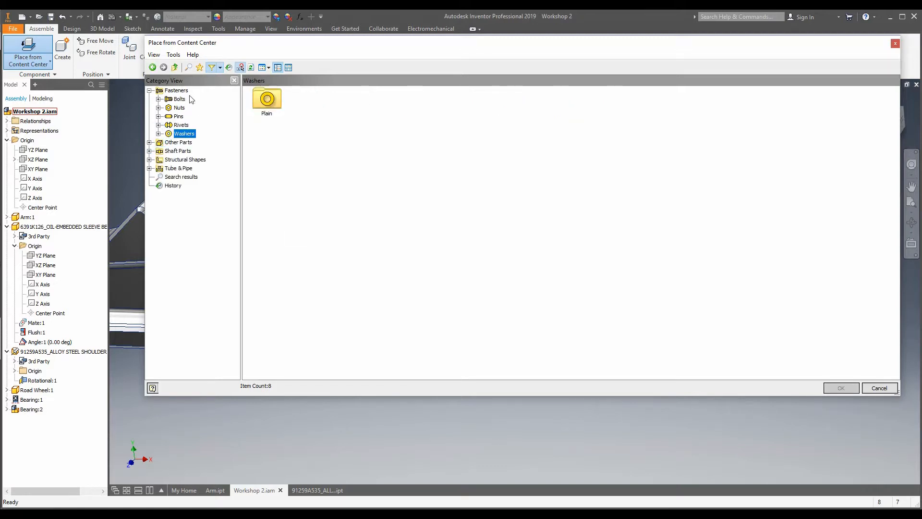
left_click(176, 91)
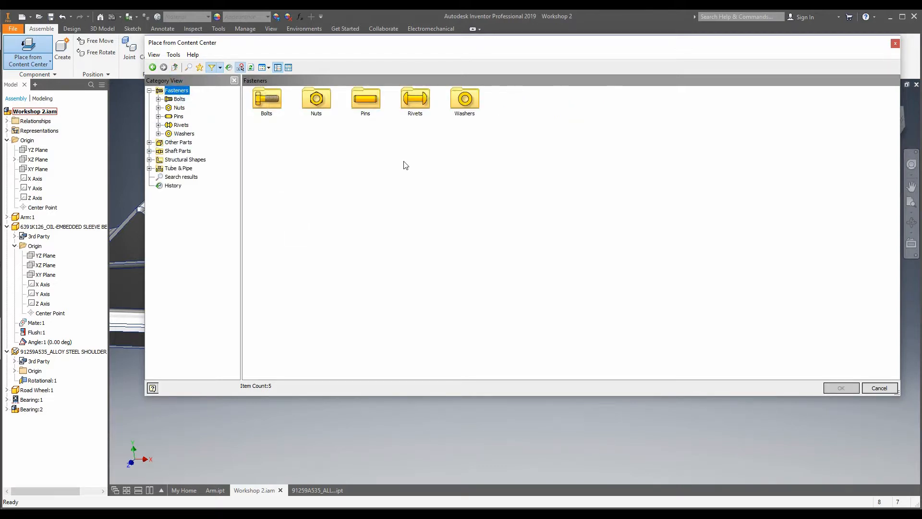
Reposition the Content Center window over the model and open the Hex Head category under Bolts.
left_click(221, 69)
left_click(221, 68)
left_click_drag(393, 51, 837, 143)
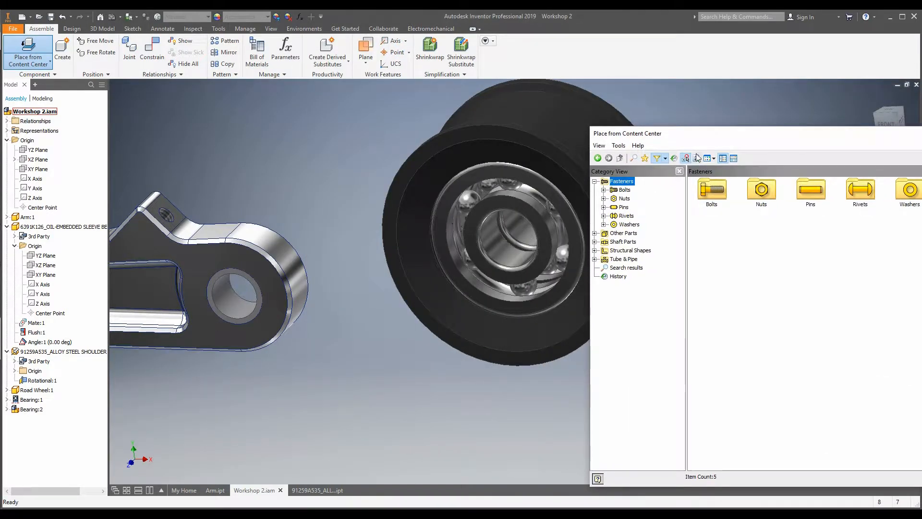
double_click(715, 132)
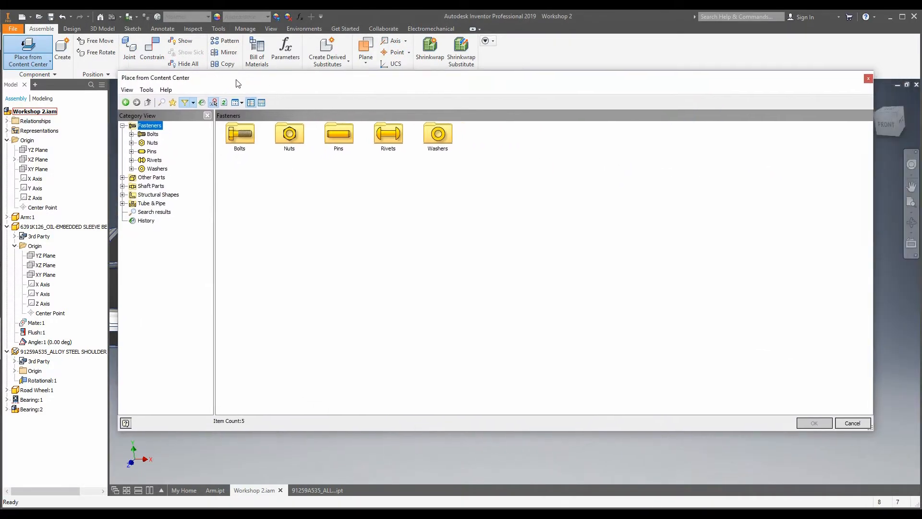
double_click(239, 144)
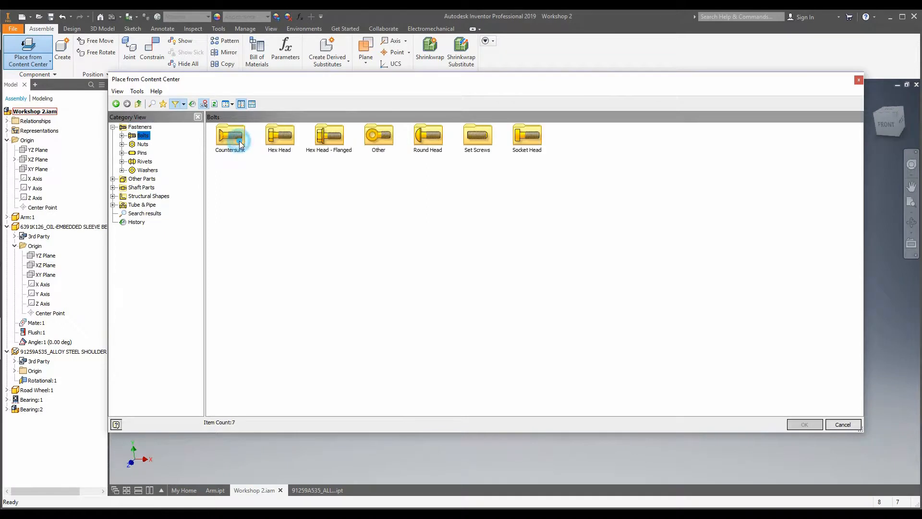
double_click(279, 136)
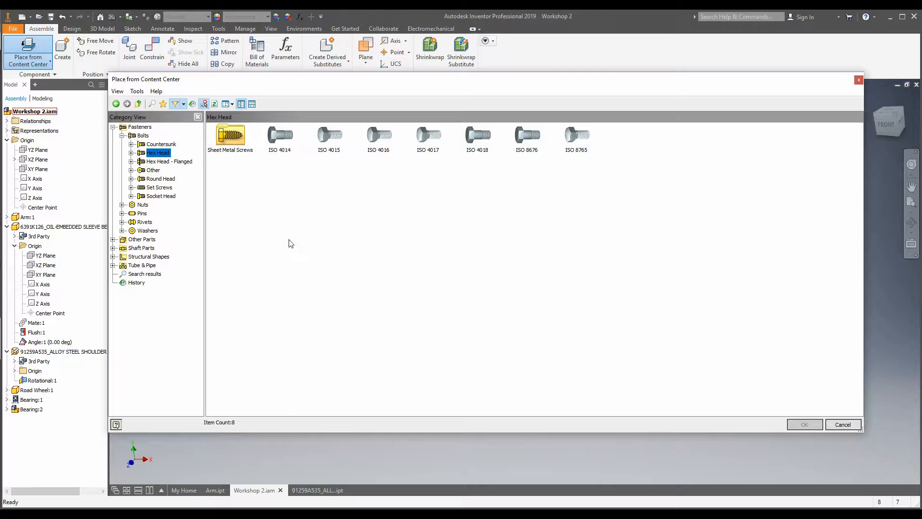
Check the standards filter for the hex head bolts and open the ISO 4017 bolt family for sizing.
left_click_drag(241, 232, 583, 203)
left_click(185, 104)
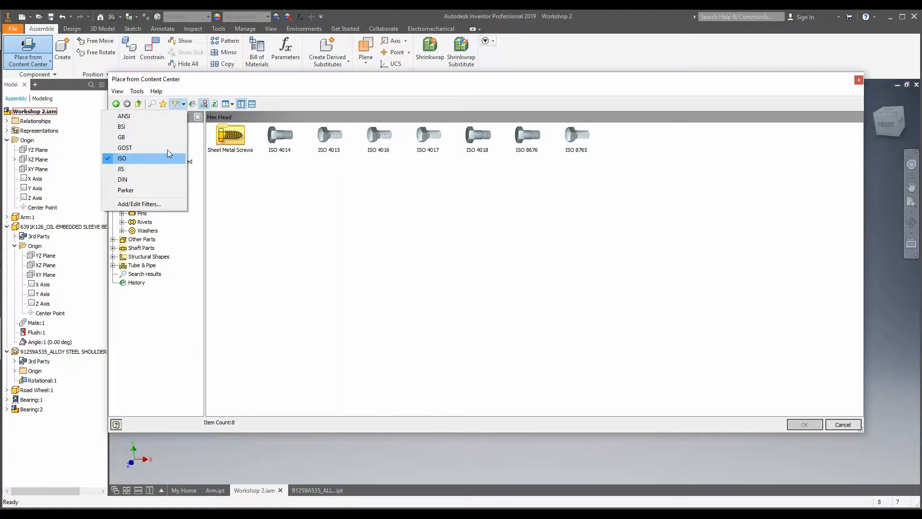
left_click(186, 104)
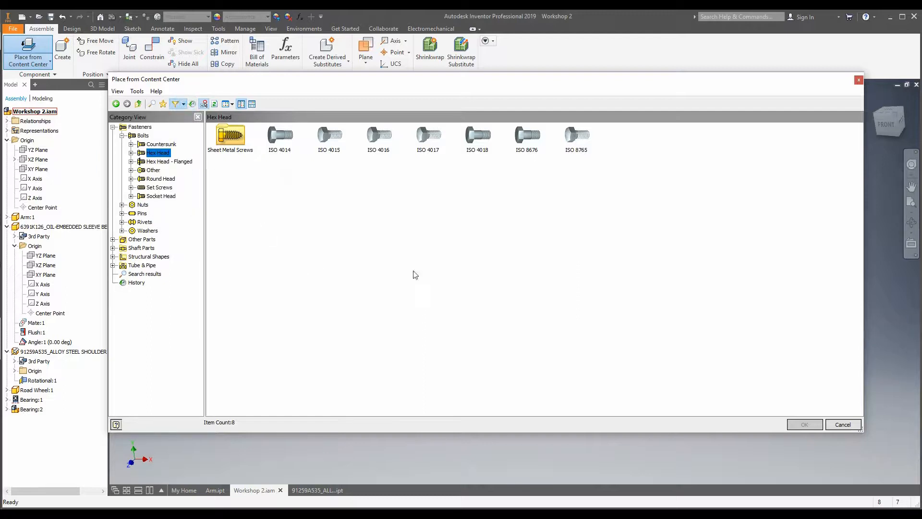
left_click(431, 143)
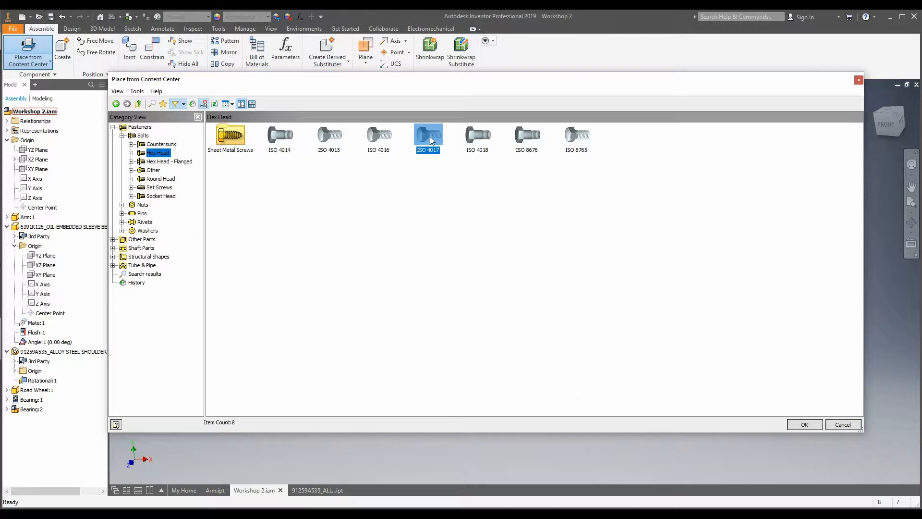
double_click(431, 136)
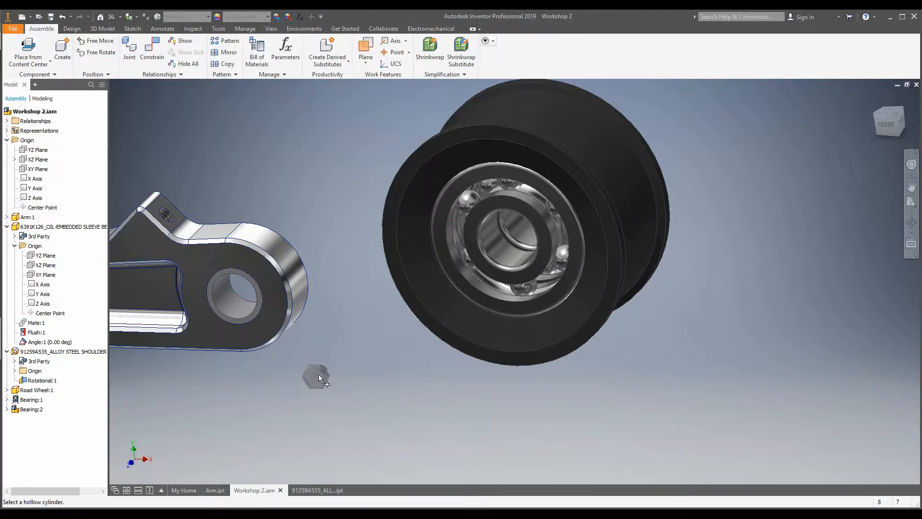
key("Escape")
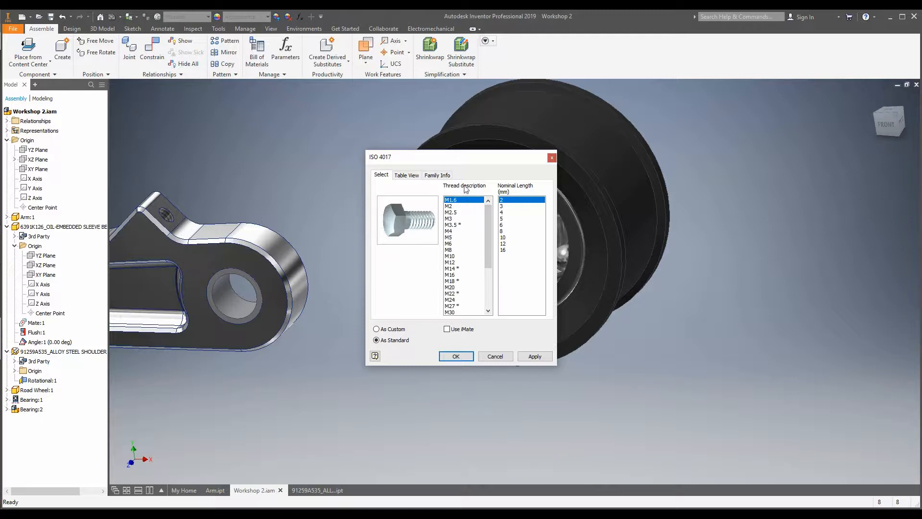
Place one ISO 4017 bolt with an M8 thread and 25 mm nominal length just below the road wheel.
left_click_drag(487, 217, 488, 194)
mouse_move(487, 254)
left_mouse_down()
mouse_move(488, 308)
mouse_move(488, 240)
left_mouse_up()
left_click(454, 249)
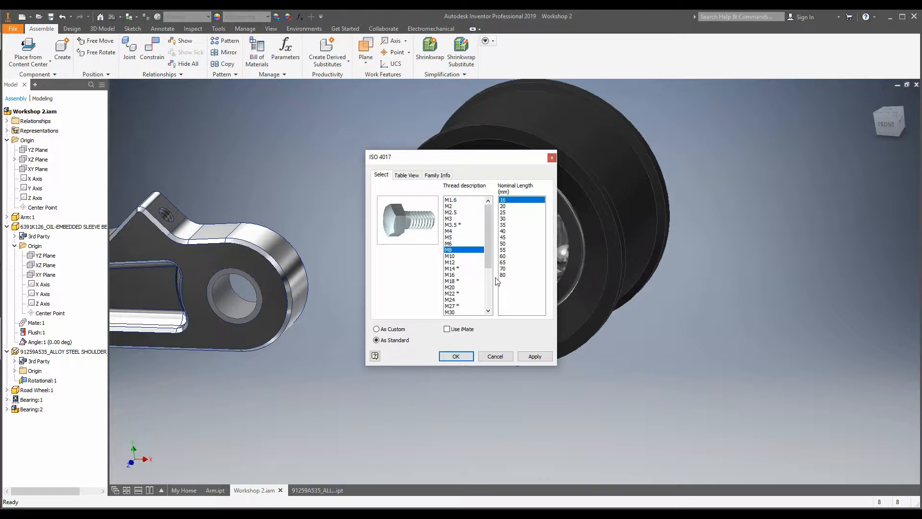
left_click(510, 212)
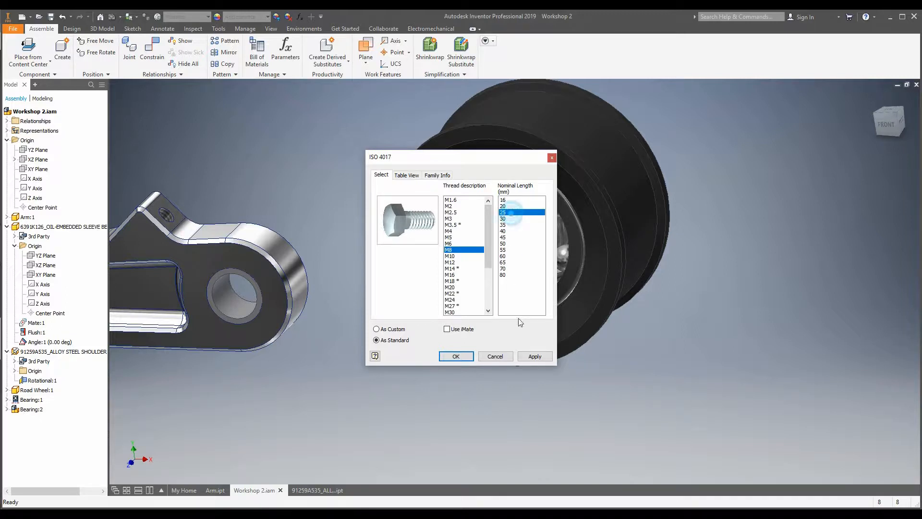
left_click(533, 358)
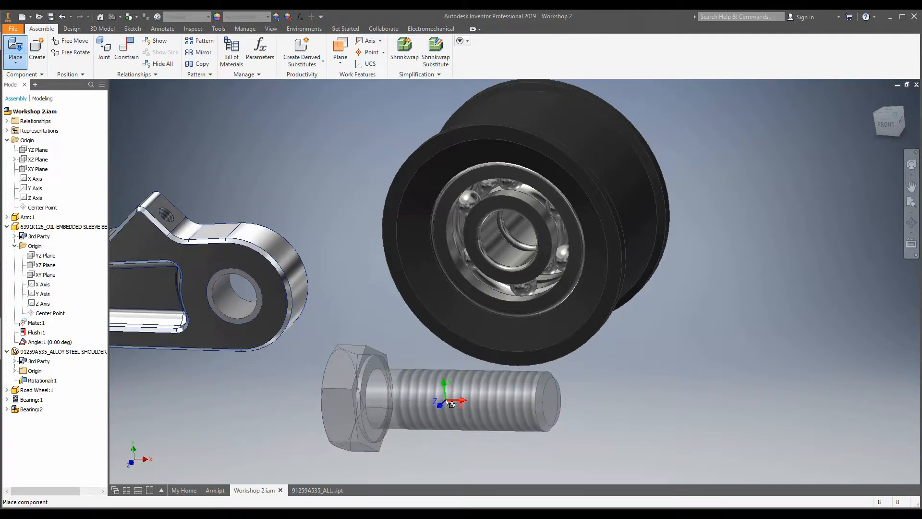
left_click(452, 404)
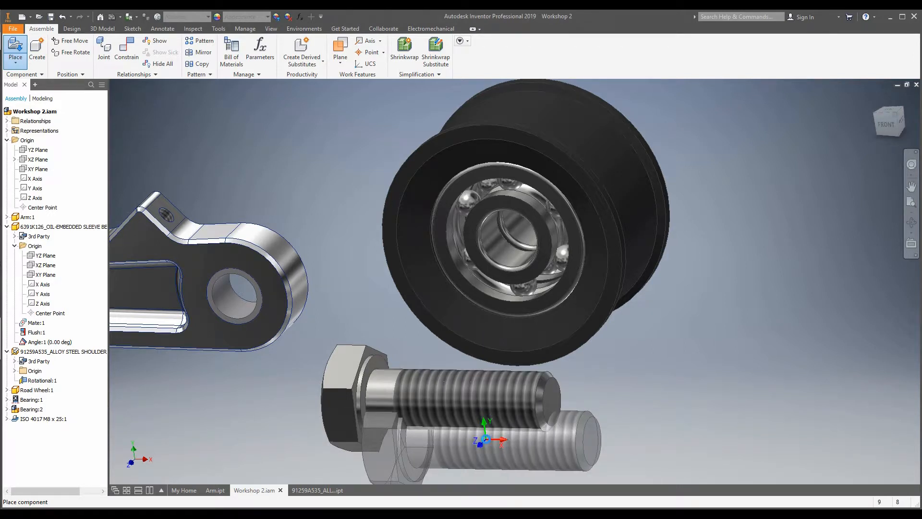
key("Escape")
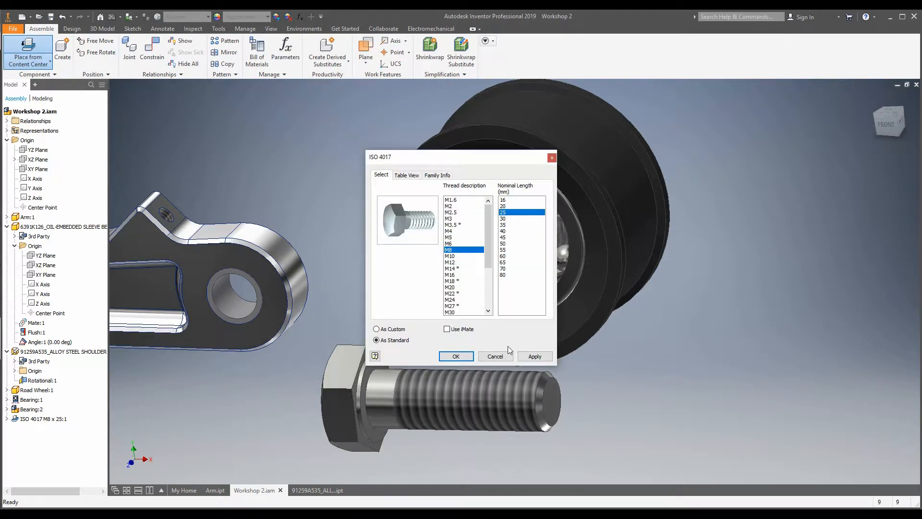
left_click(465, 358)
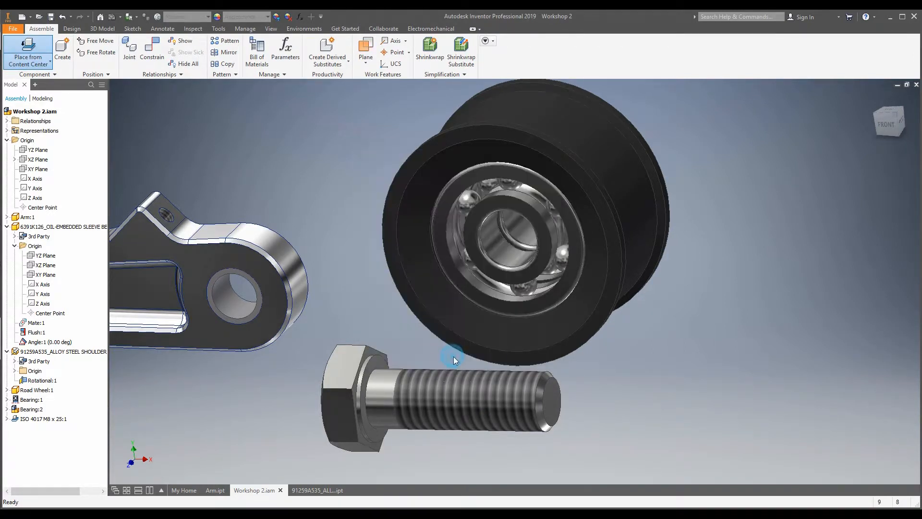
key("Escape")
Free-rotate the M8 bolt so its threaded end points back toward the road wheel and its head faces forward.
scroll(415, 324, "up", 3)
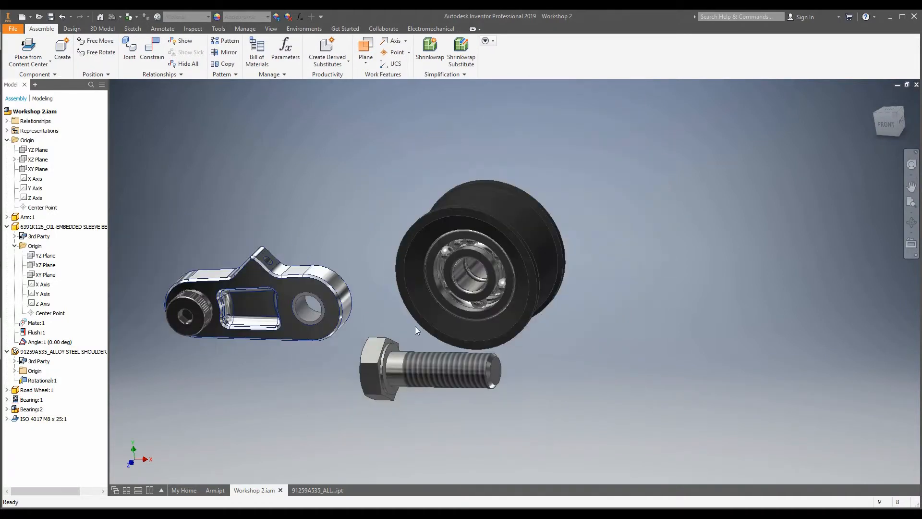
scroll(382, 399, "down", 4)
scroll(381, 397, "up", 3)
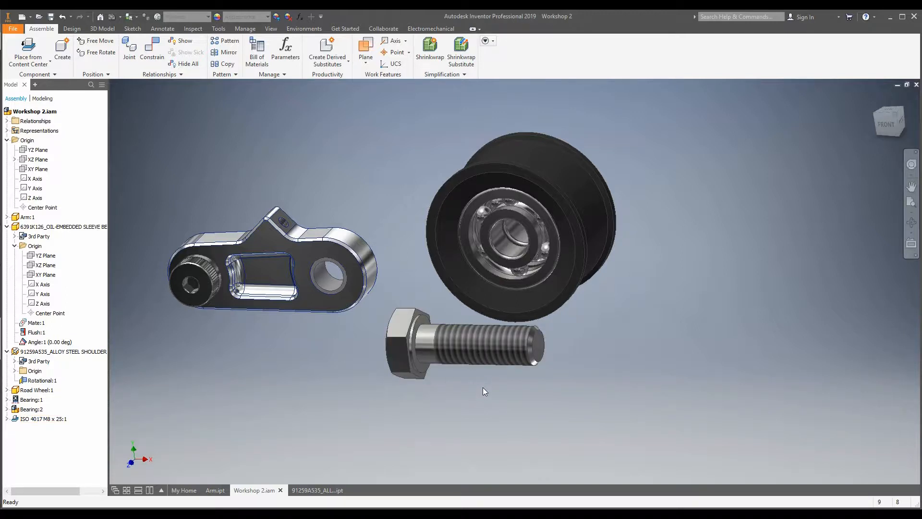
left_click(439, 351)
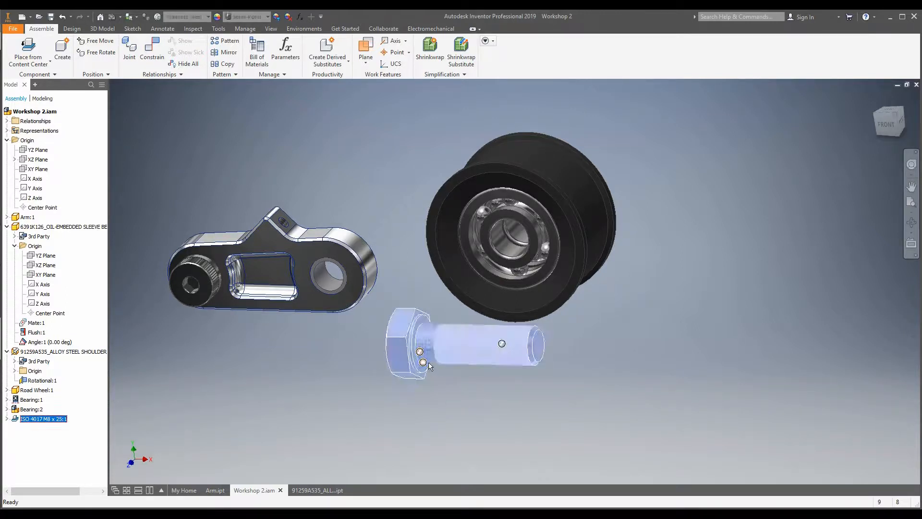
key("g")
left_click_drag(417, 340, 482, 372)
left_click(673, 388)
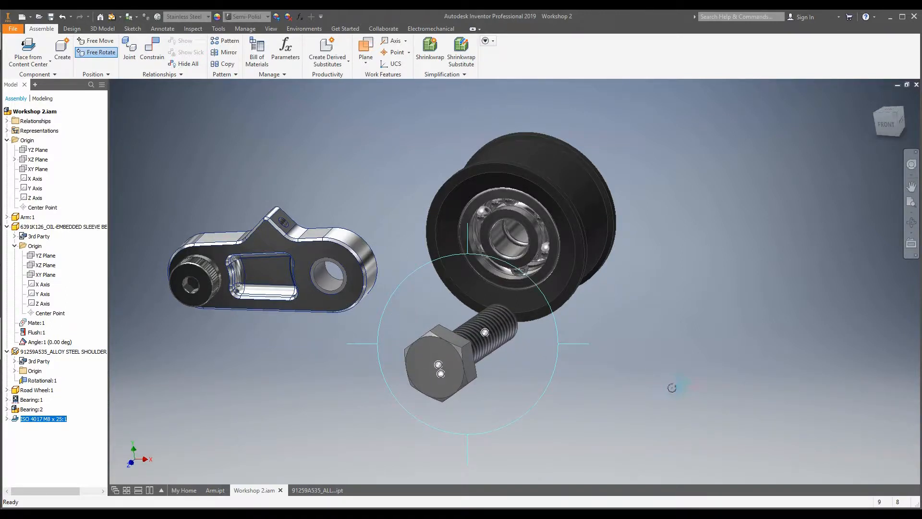
left_click(632, 394)
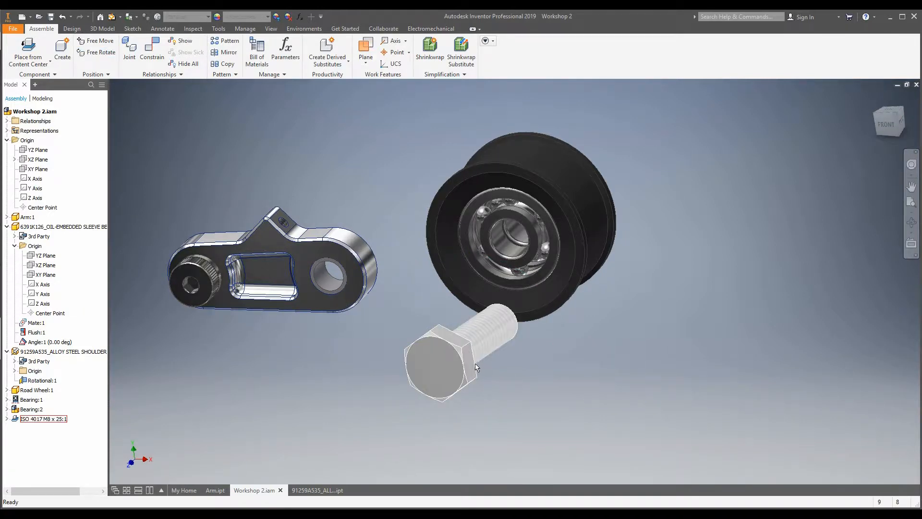
Start a Rotational joint with its first origin at the centre of the bolt head's underside.
middle_click_drag(474, 364, 495, 358)
left_click_drag(556, 273, 585, 248, "shift")
middle_click_drag(585, 247, 551, 287, "shift")
middle_click_drag(610, 308, 628, 298, "shift")
middle_click_drag(455, 347, 639, 280, "shift")
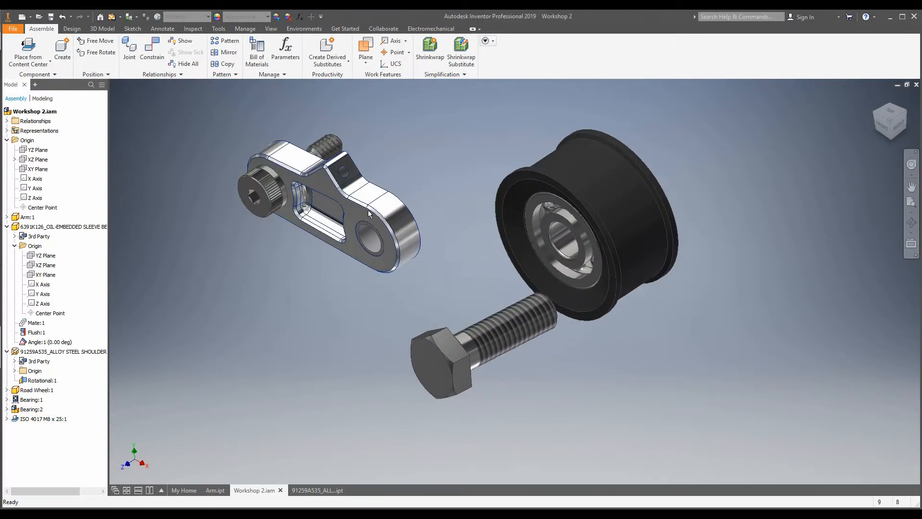
left_click(129, 48)
left_click(192, 131)
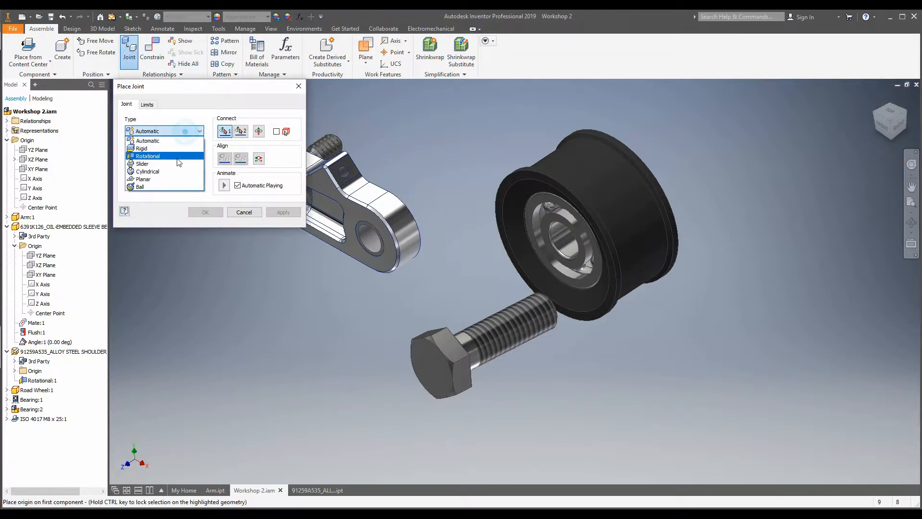
left_click(149, 146)
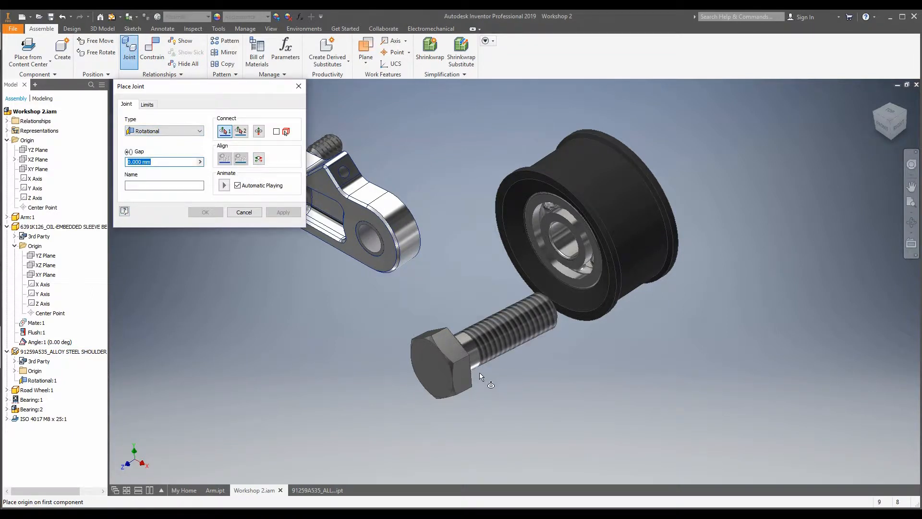
scroll(507, 369, "down", 2)
scroll(486, 373, "up", 6)
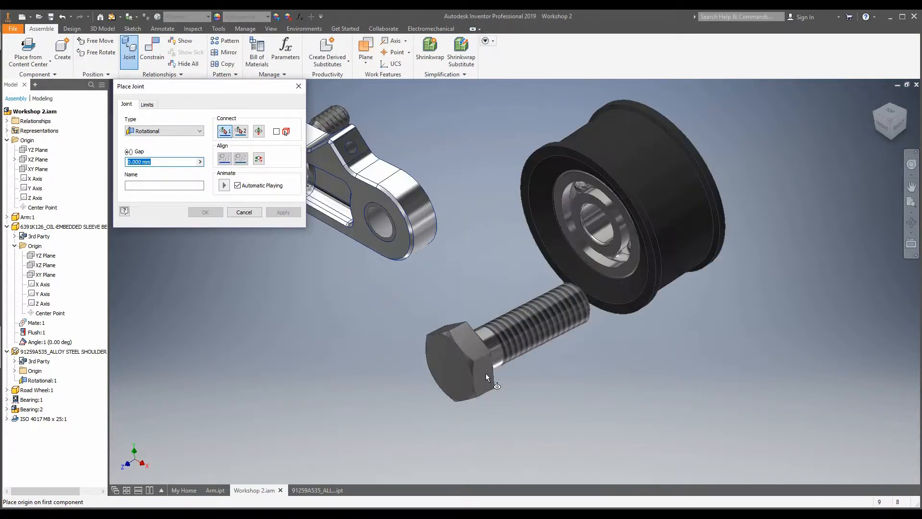
middle_click_drag(488, 380, 384, 361, "shift")
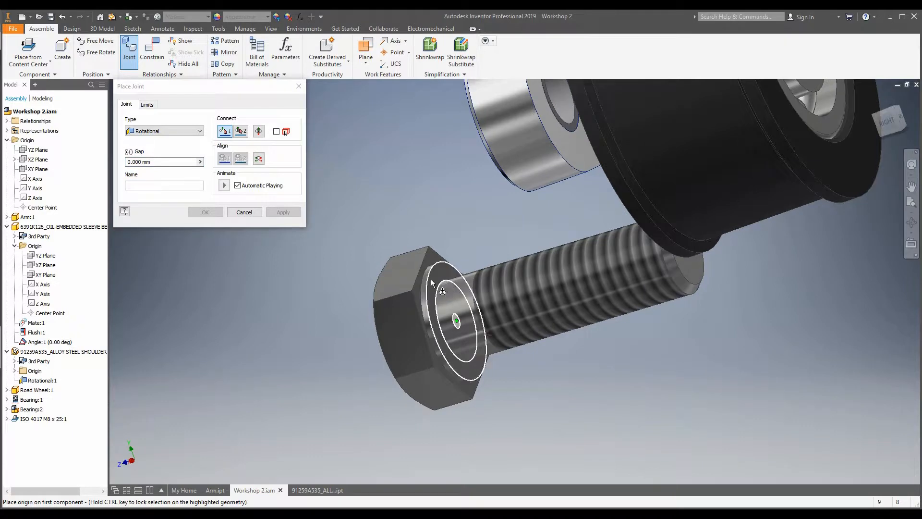
scroll(431, 280, "up", 3)
mouse_move(426, 286)
middle_mouse_down("shift")
mouse_move(457, 334)
mouse_move(428, 300)
middle_mouse_up("shift")
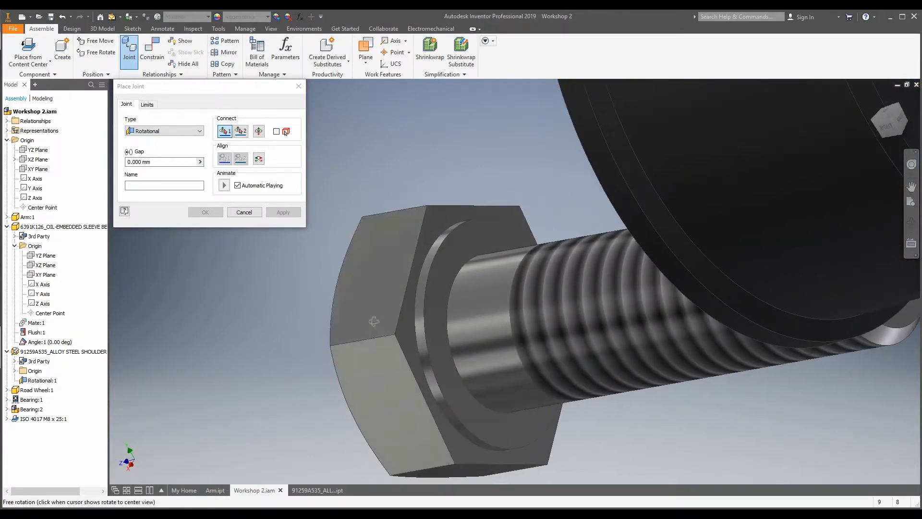
left_click(433, 290)
Connect the rotational joint to the centre of the front bearing's inner ring face and finish placing joints.
scroll(354, 361, "down", 5)
middle_click_drag(387, 357, 526, 247, "shift")
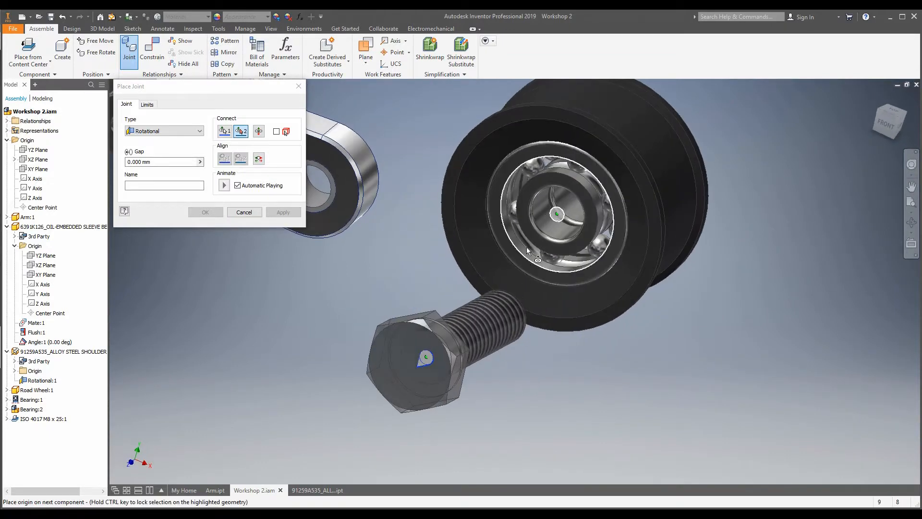
scroll(521, 201, "up", 3)
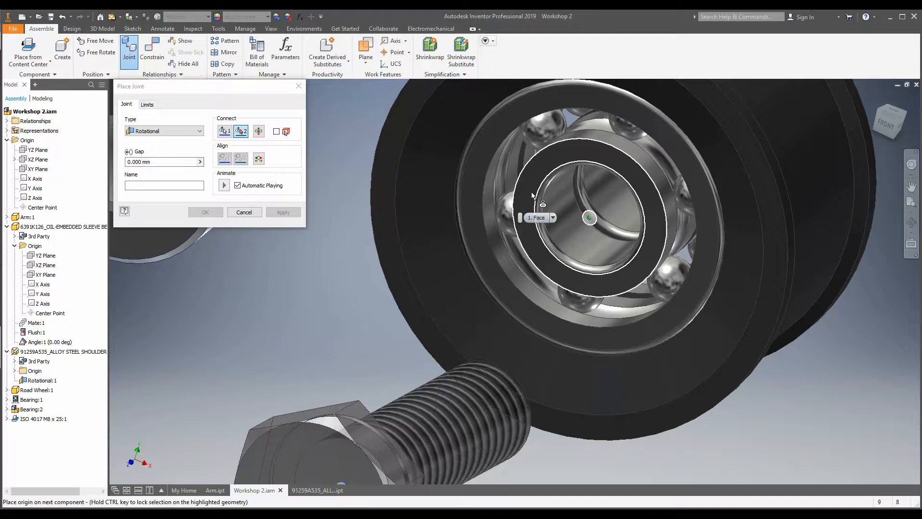
left_click(523, 203)
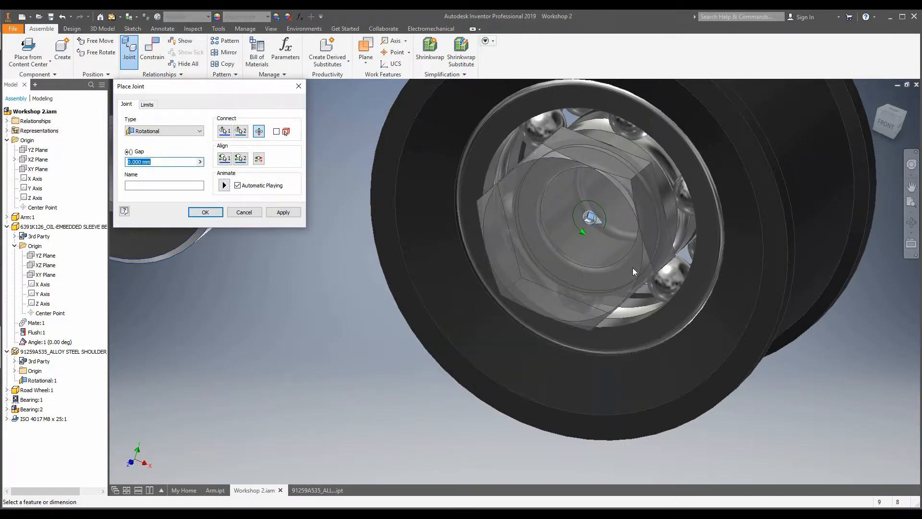
scroll(626, 293, "down", 5)
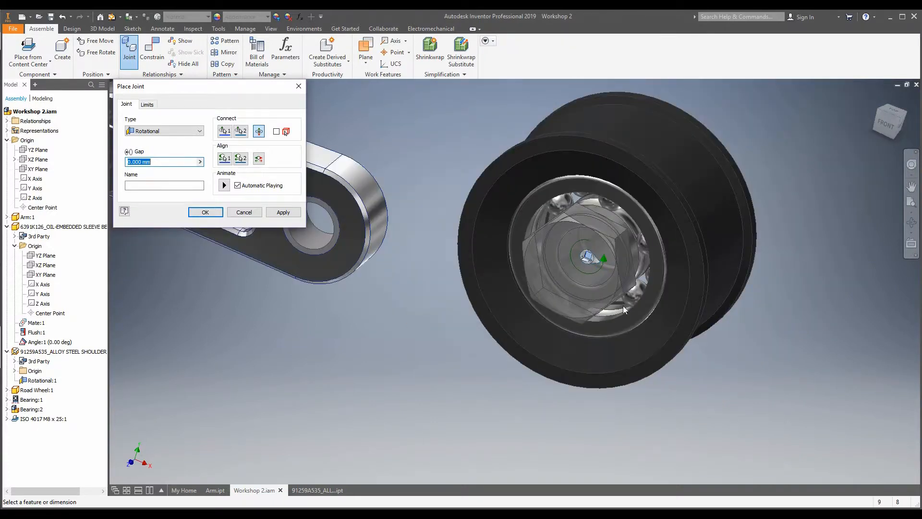
left_click(276, 212)
left_click(299, 86)
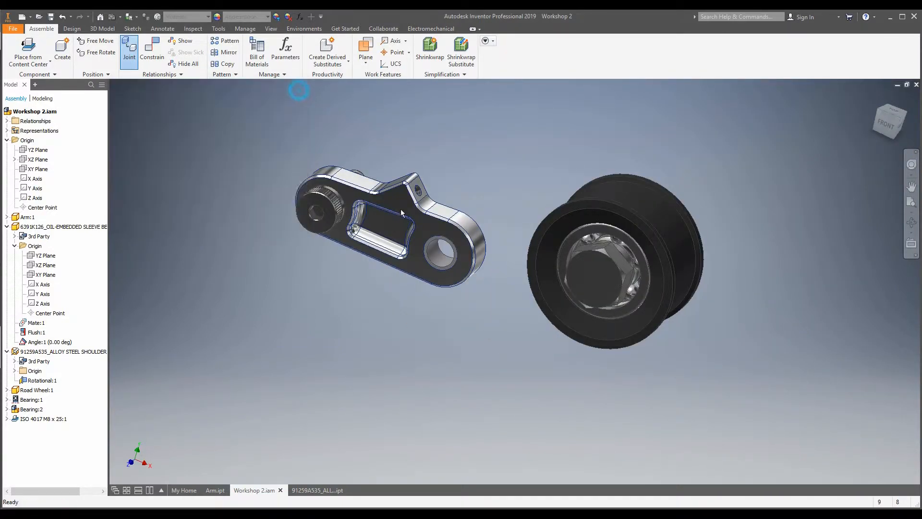
scroll(620, 276, "up", 4)
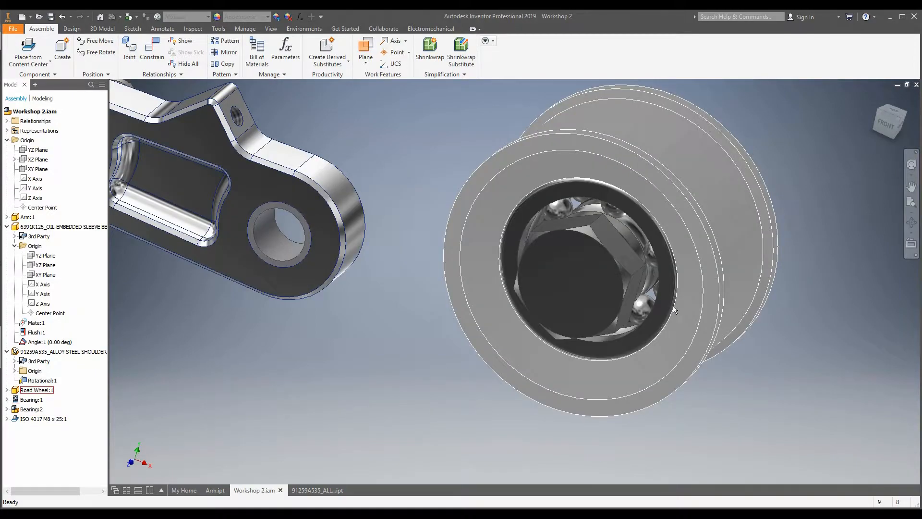
middle_click_drag(674, 304, 585, 293, "shift")
middle_click_drag(650, 314, 477, 320, "shift")
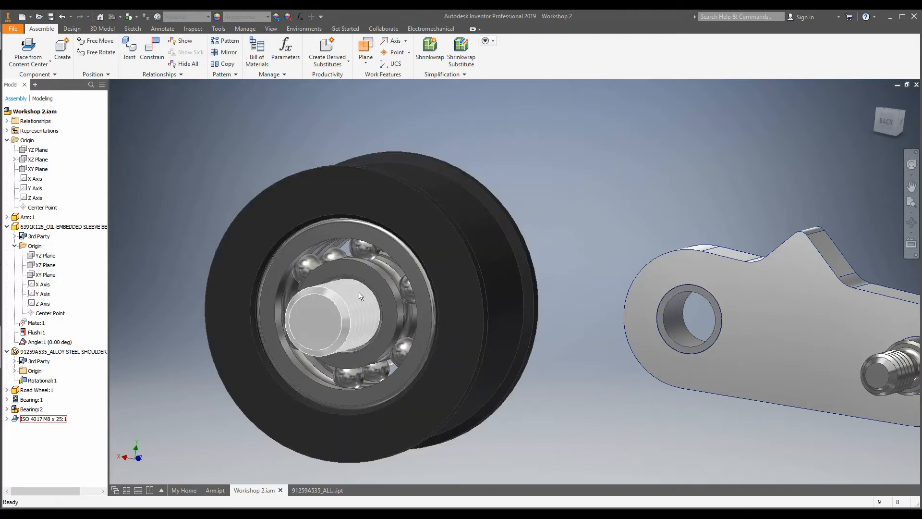
middle_click_drag(360, 294, 402, 386, "shift")
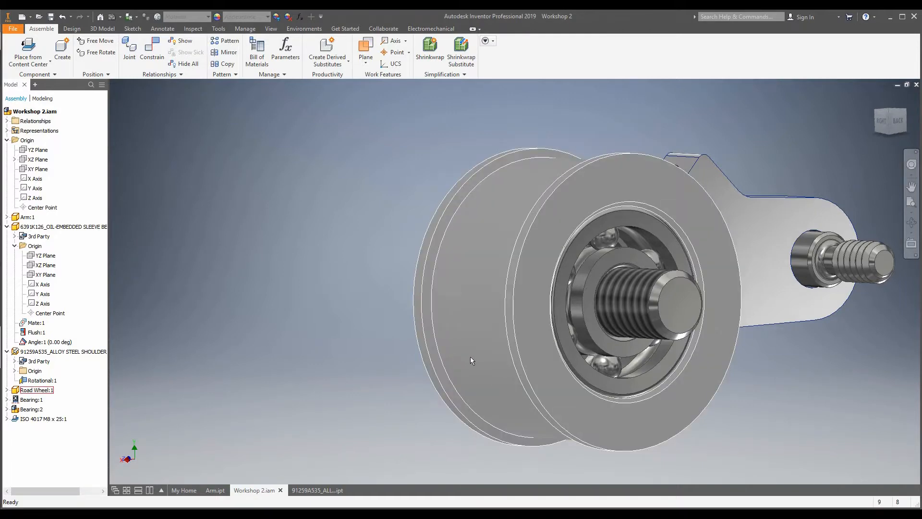
middle_click_drag(471, 360, 568, 390, "shift")
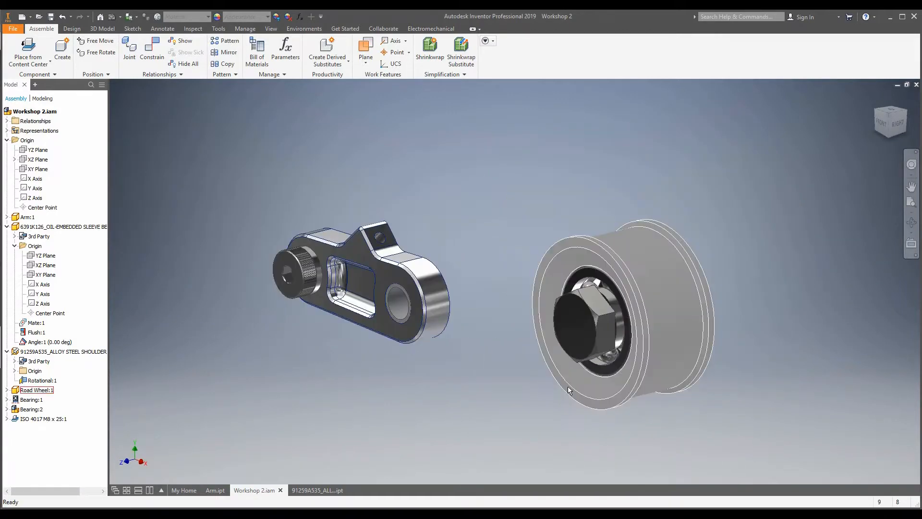
Choose the ISO 7089 plain washer from the Content Center's washer category for placement.
left_click(23, 47)
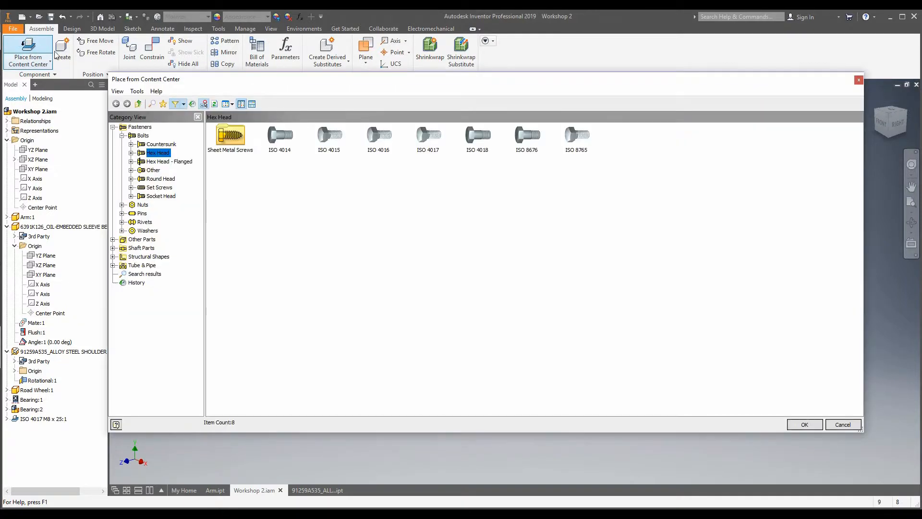
left_click(146, 231)
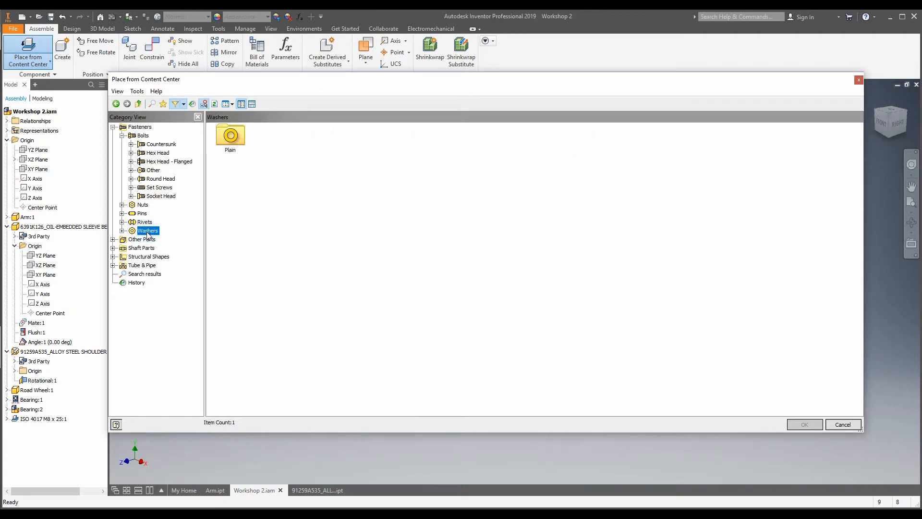
double_click(235, 138)
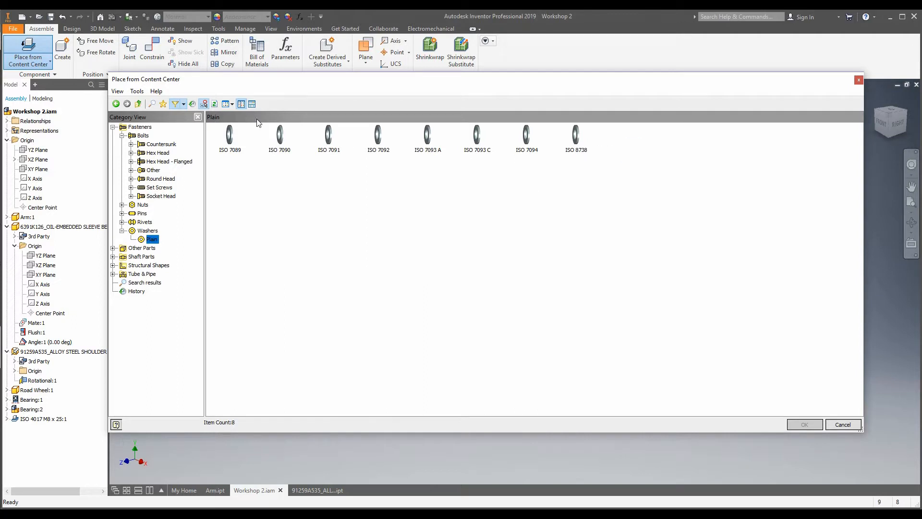
left_click(184, 105)
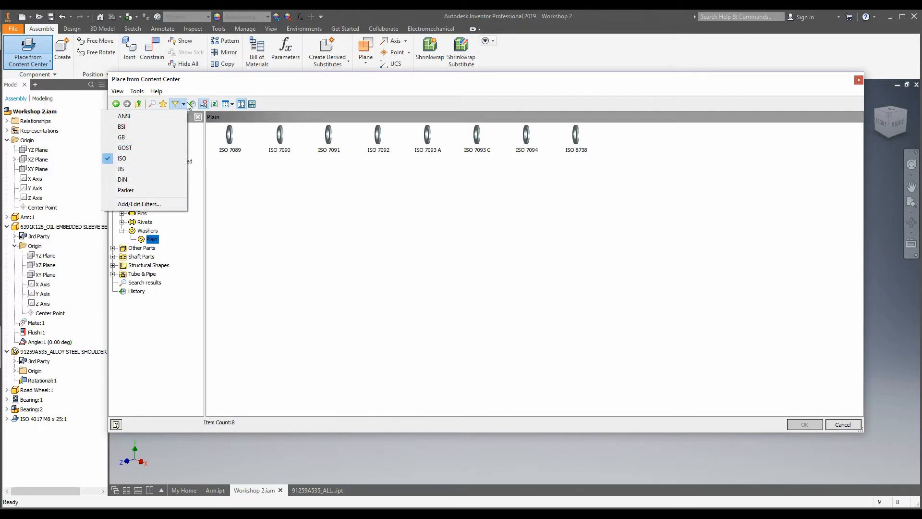
left_click(185, 104)
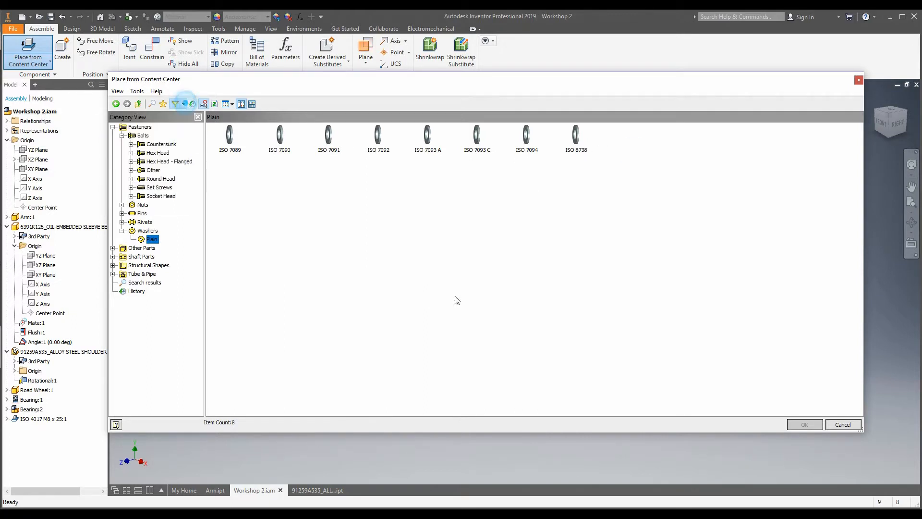
double_click(230, 137)
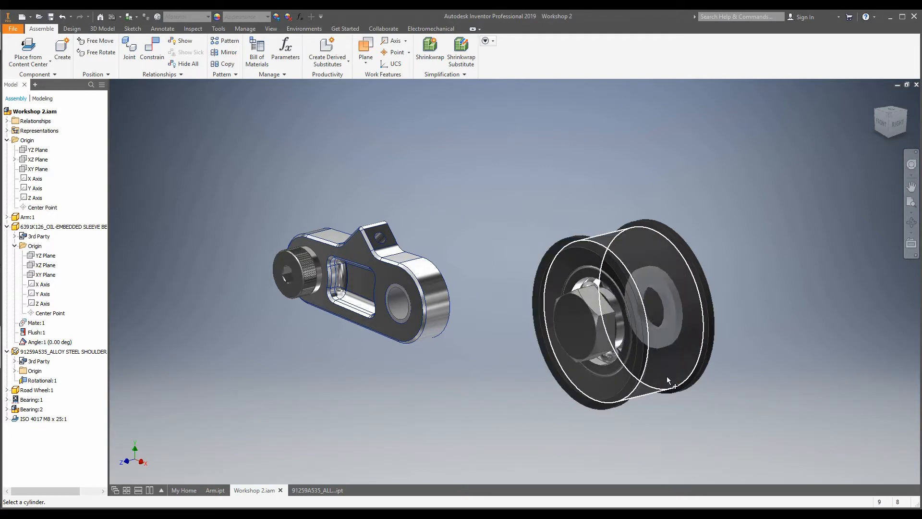
Place one ISO 7089 size 8 washer on the inner ring's bore edge at the bolt's threaded end and finish placing.
left_click(646, 355)
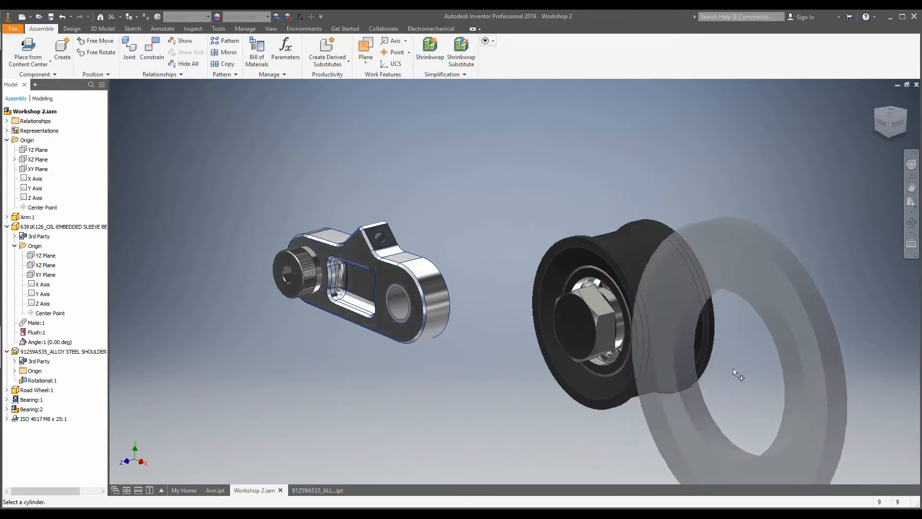
middle_click_drag(745, 348, 318, 330, "shift")
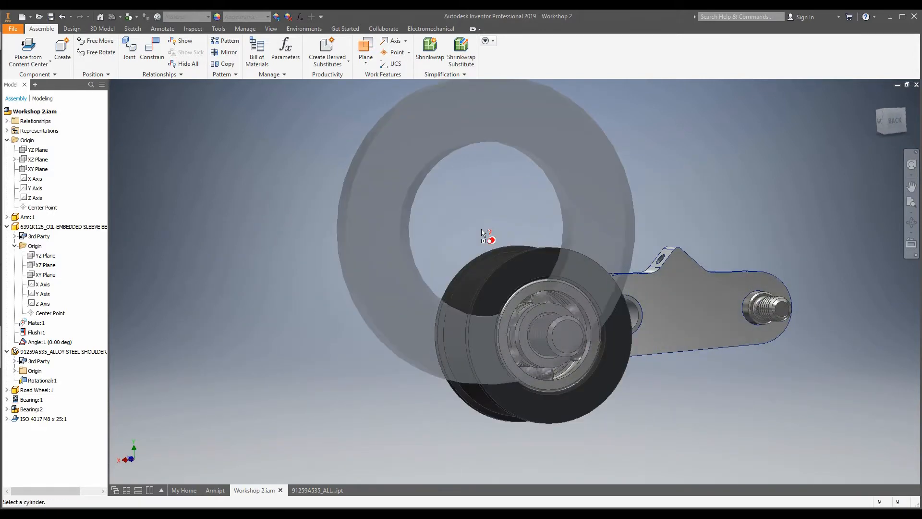
middle_click_drag(526, 286, 520, 277, "shift")
scroll(532, 305, "up", 5)
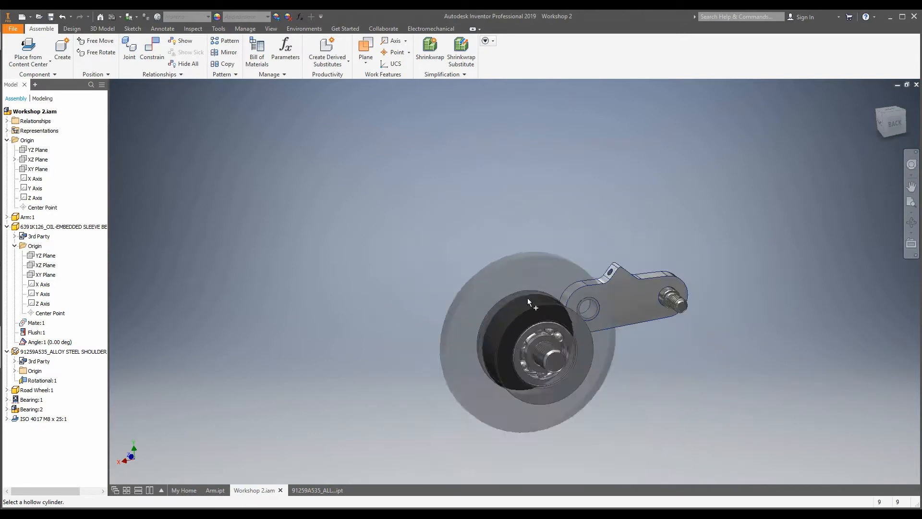
scroll(522, 331, "down", 6)
scroll(521, 327, "down", 6)
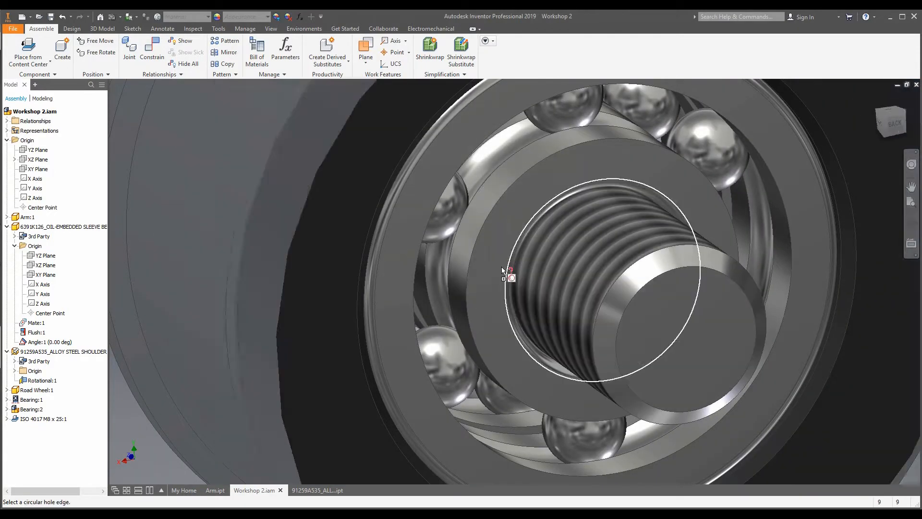
middle_click_drag(504, 268, 497, 258)
left_click(647, 181)
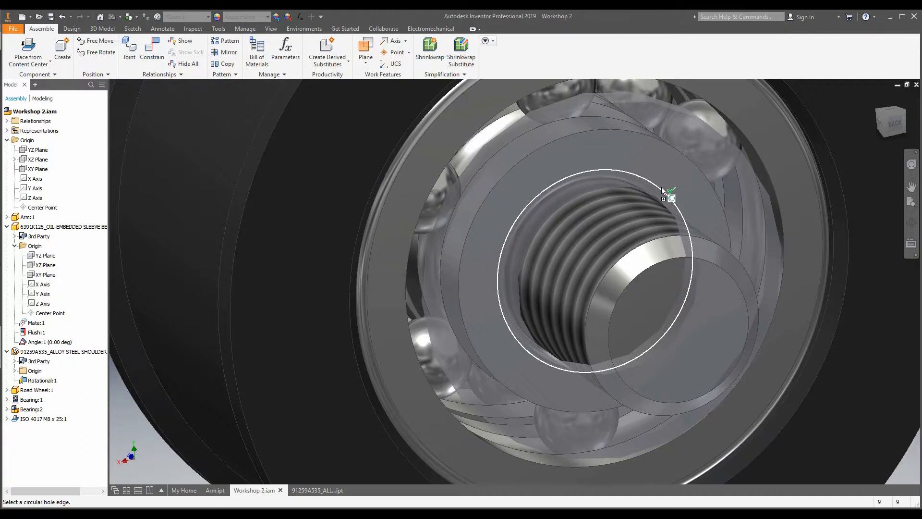
mouse_move(663, 189)
left_click(663, 191)
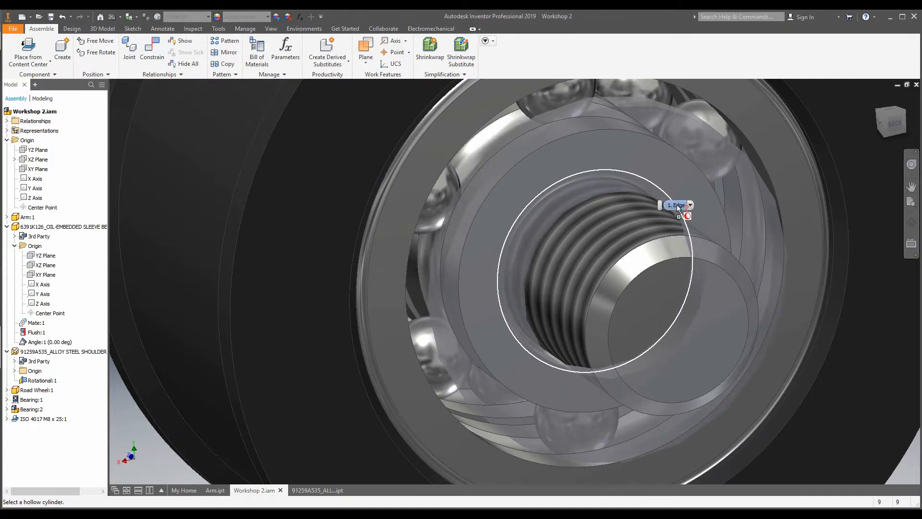
left_click(665, 194)
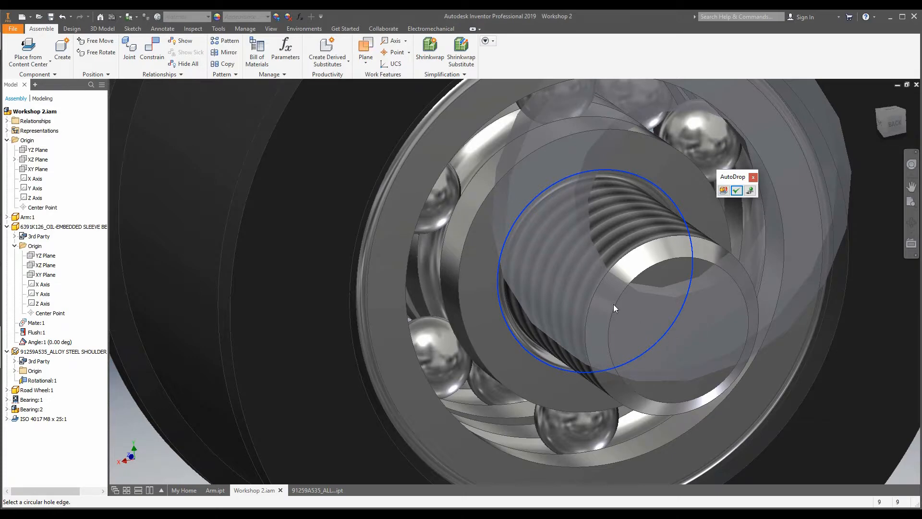
left_click(736, 191)
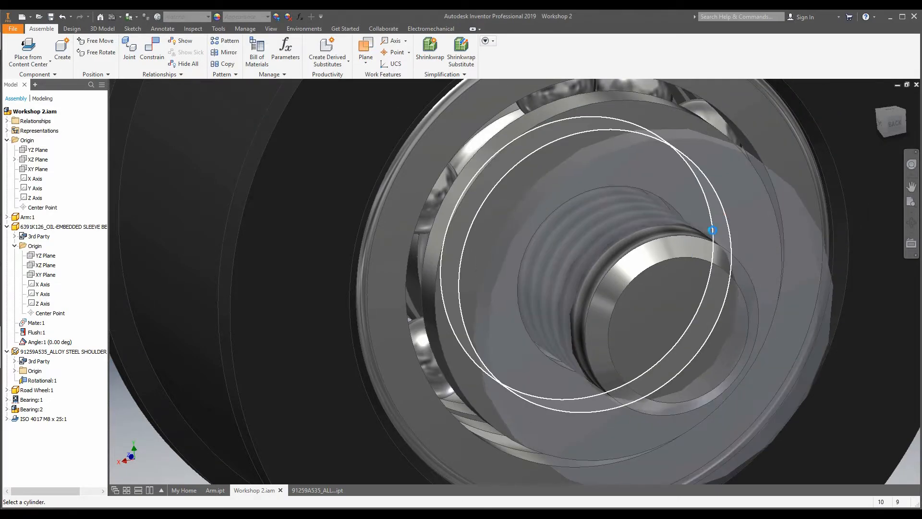
scroll(476, 364, "down", 8)
scroll(384, 402, "up", 4)
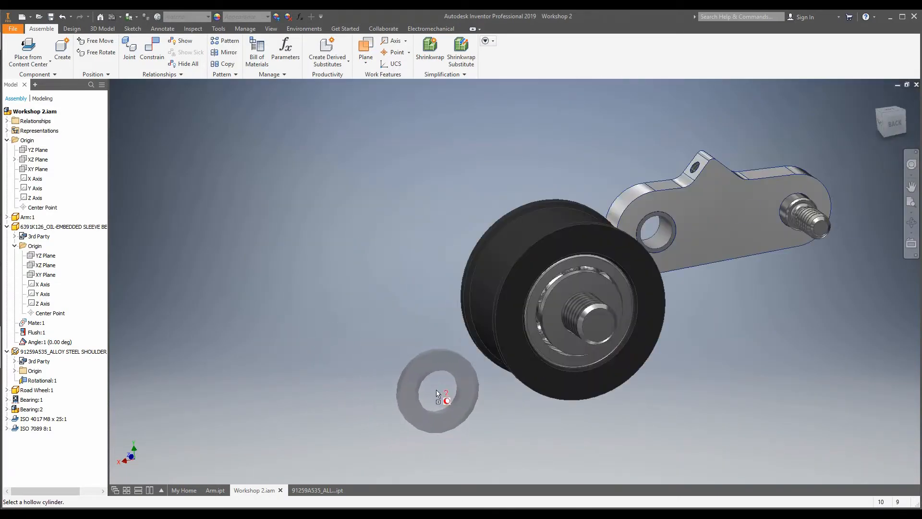
key("Escape")
Move the wheel assembly slightly by its washer and expand the washer in the model tree to view its relationships.
left_click_drag(557, 323, 509, 335)
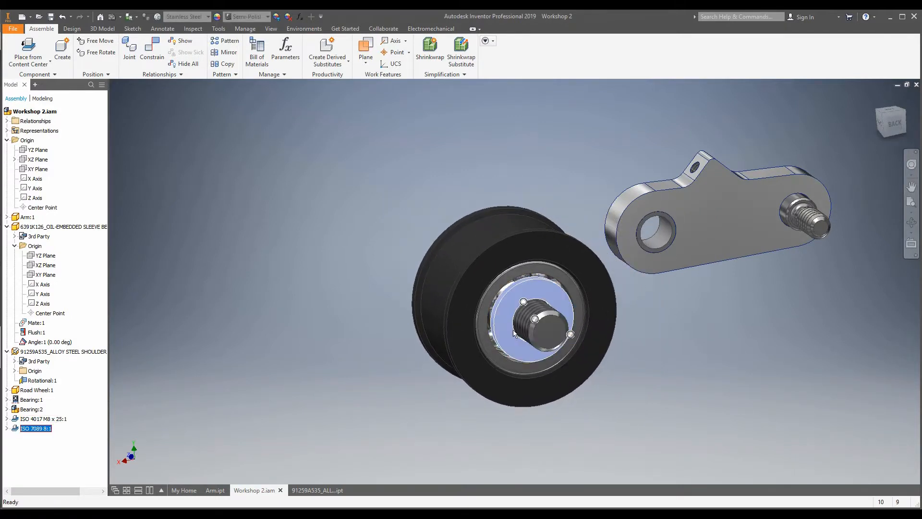
left_click(7, 428)
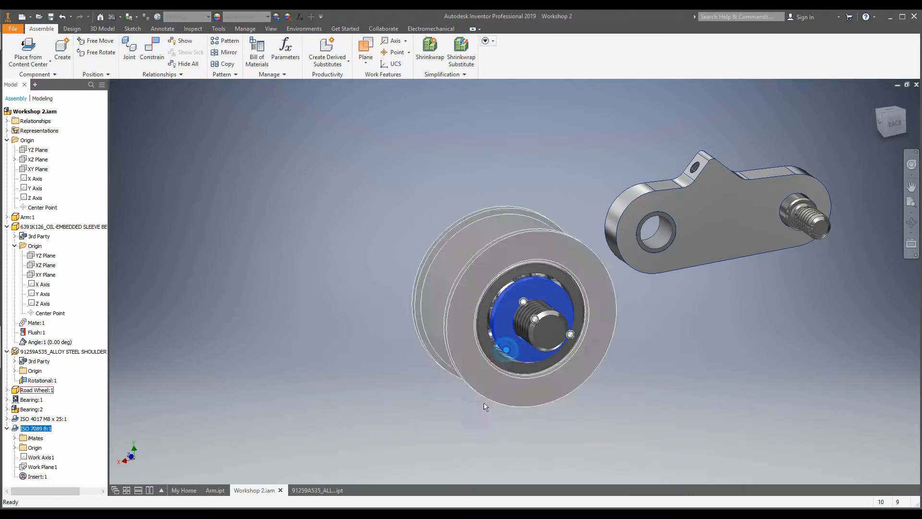
left_click(448, 429)
Show the degrees of freedom symbols, examine the washer on the bolt from several angles, and hide the symbols again.
left_click(271, 28)
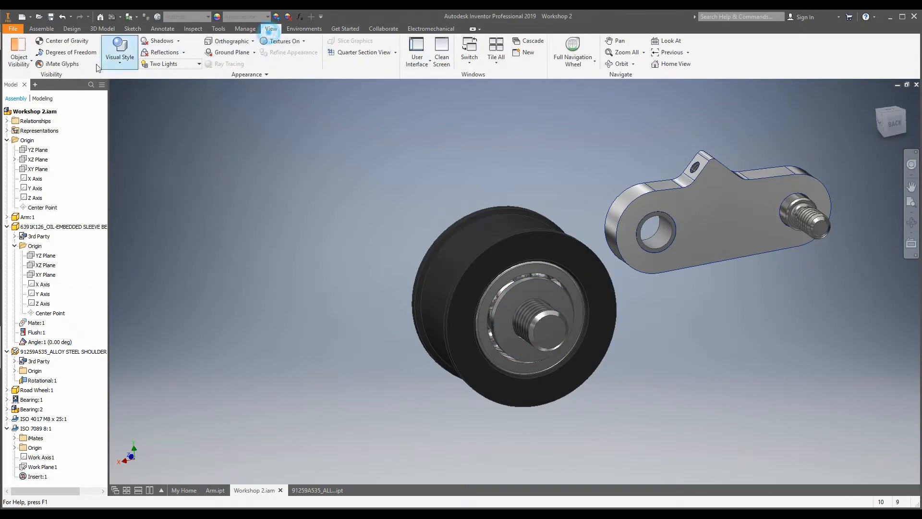
left_click(68, 52)
scroll(509, 444, "down", 3)
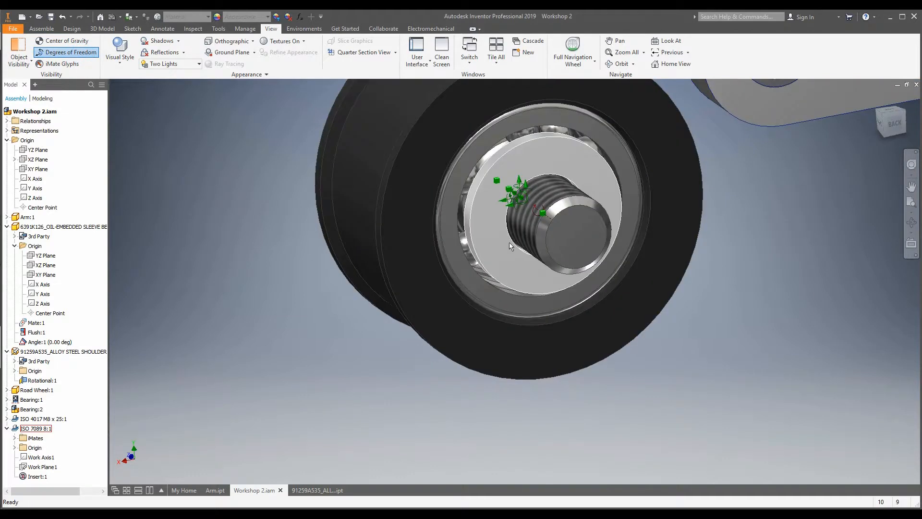
middle_click_drag(496, 300, 567, 292, "shift")
left_click(519, 279)
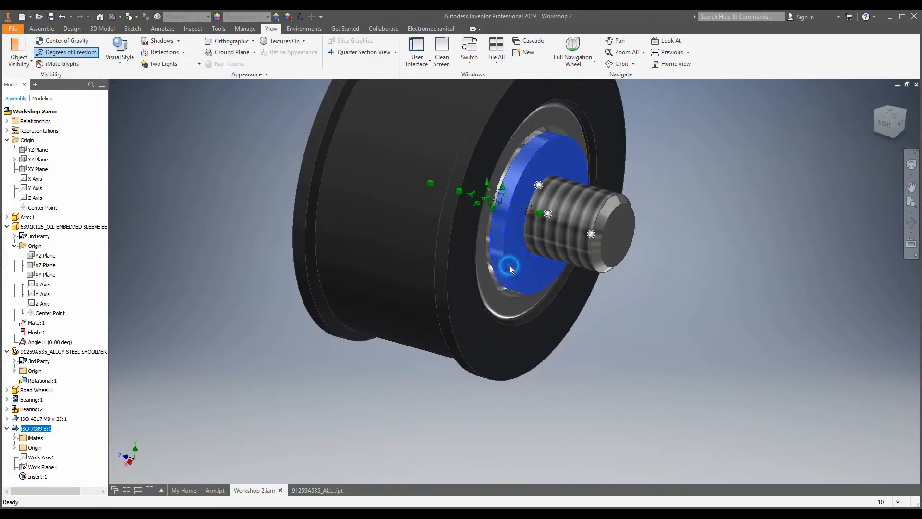
scroll(471, 366, "up", 2)
scroll(529, 277, "down", 3)
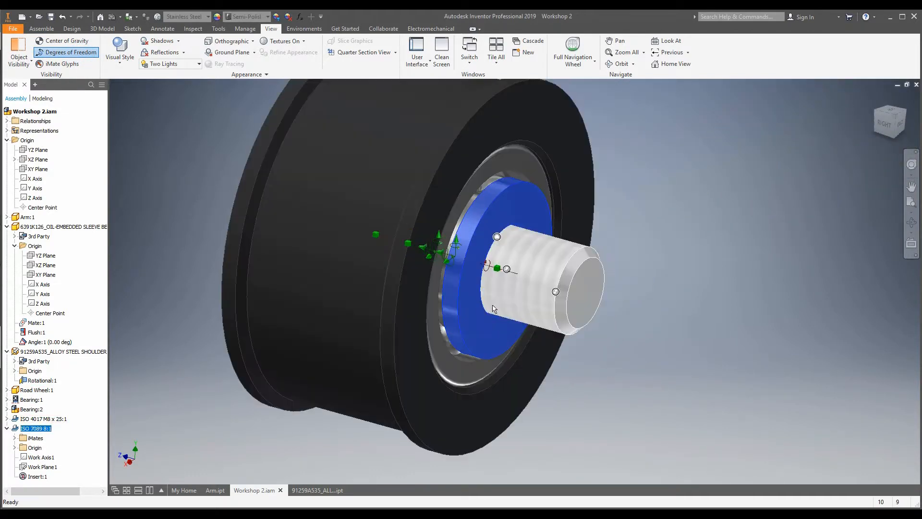
scroll(482, 368, "up", 2)
middle_click_drag(455, 346, 485, 287, "shift")
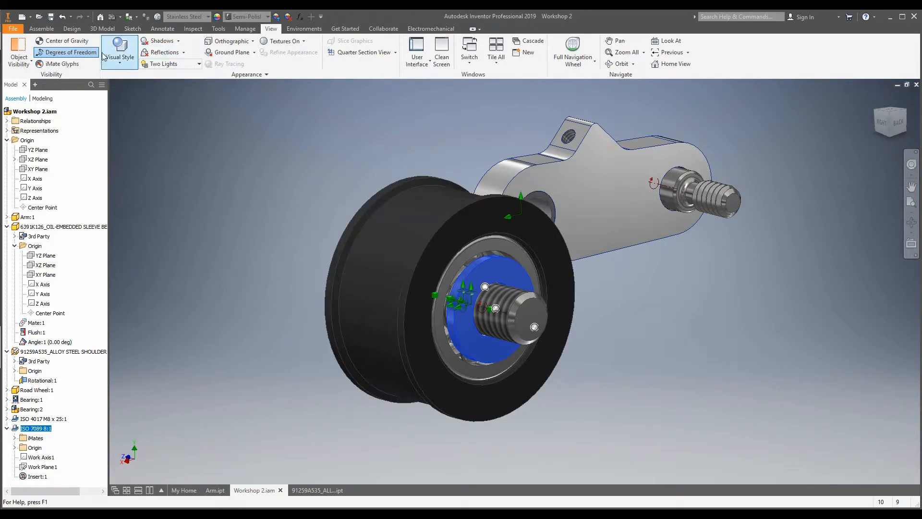
left_click(79, 57)
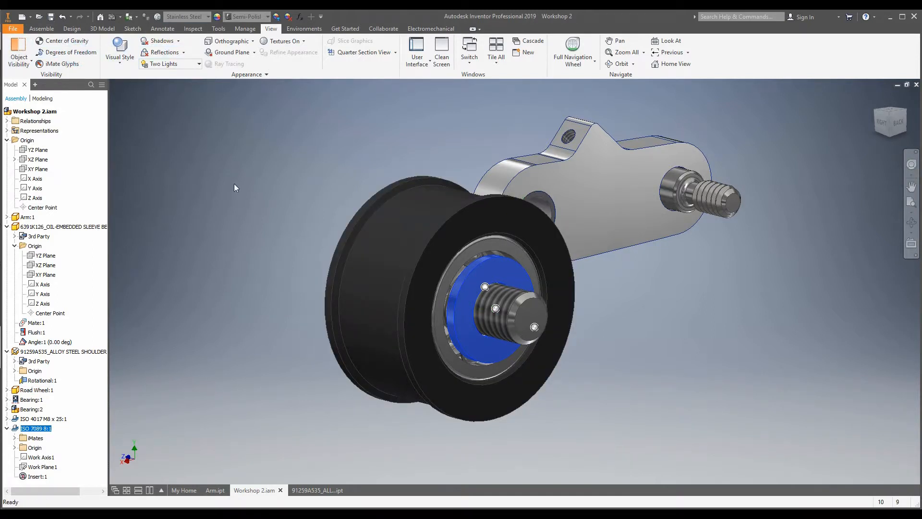
left_click(605, 450)
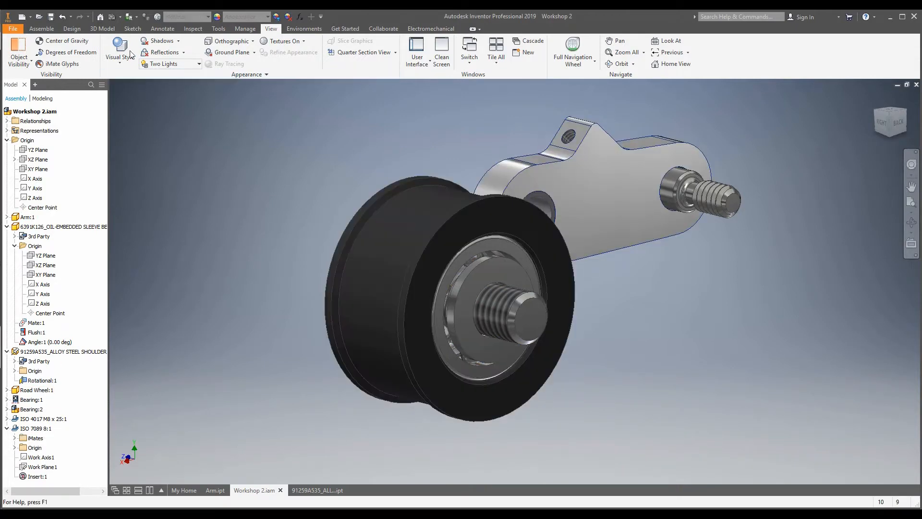
left_click(43, 29)
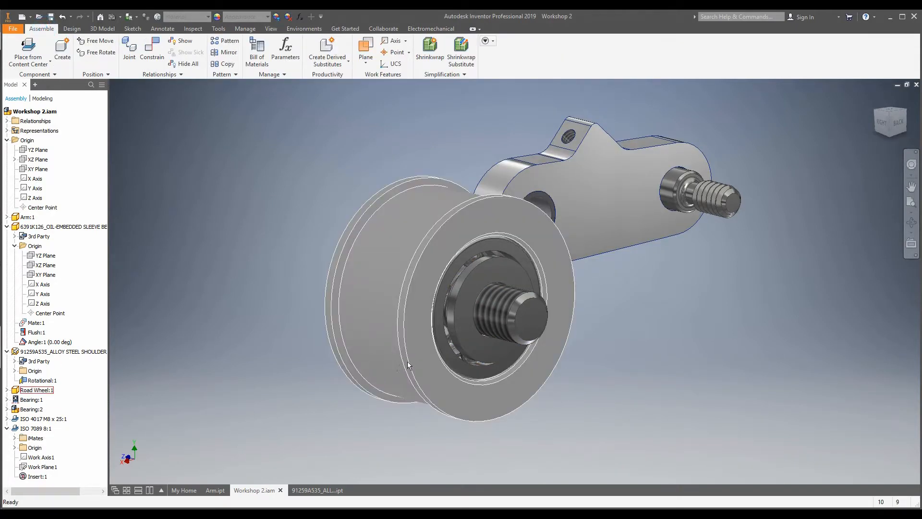
Test how the road wheel, bearings and bolt move together by moving the wheel assembly around beside the arm.
middle_click_drag(408, 365, 478, 332, "shift")
middle_click_drag(415, 333, 478, 354, "shift")
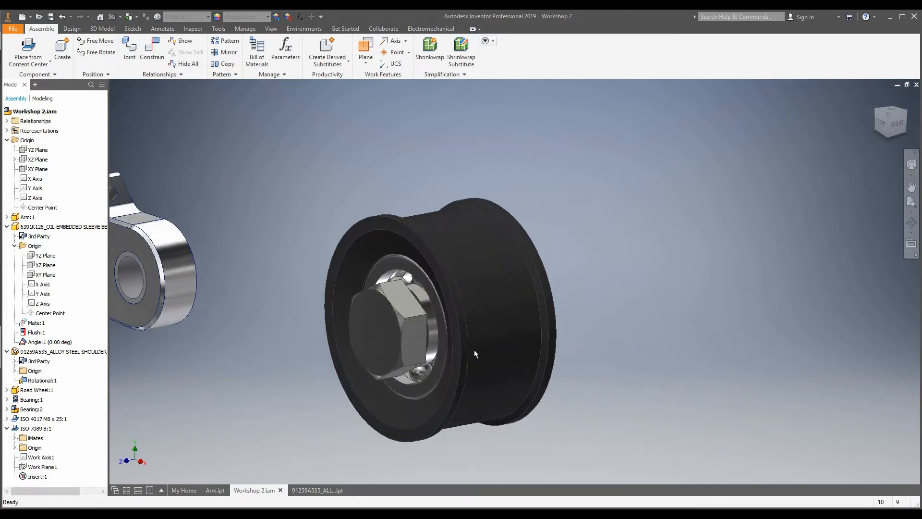
left_click_drag(459, 353, 277, 459)
left_click(277, 422)
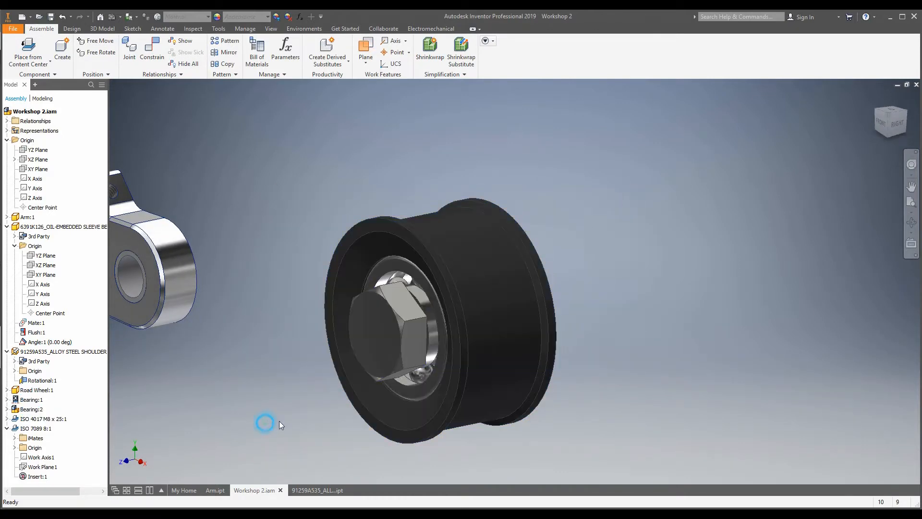
middle_click_drag(503, 398, 488, 367, "shift")
scroll(459, 380, "down", 3)
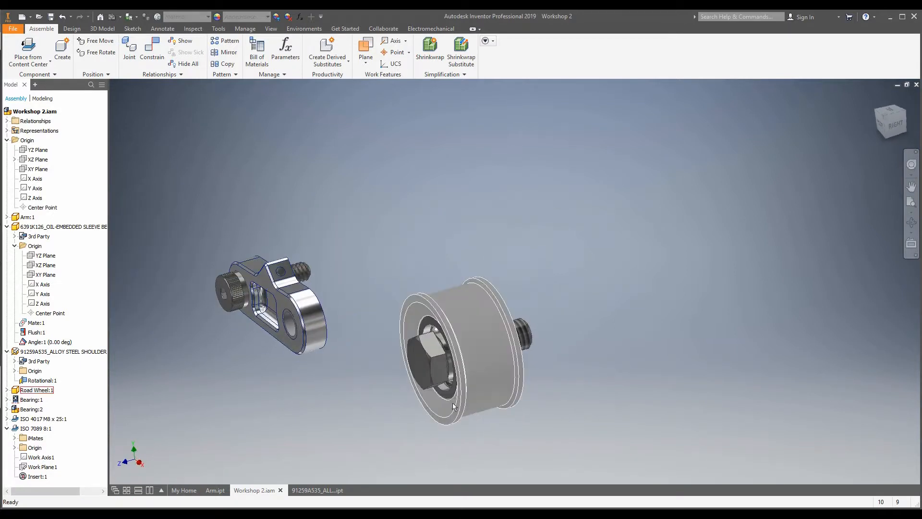
left_click_drag(430, 373, 479, 357)
left_click_drag(532, 368, 495, 368)
left_click(599, 427)
middle_click_drag(502, 372, 479, 351, "shift")
left_click_drag(518, 329, 554, 368)
left_click(651, 403)
middle_click_drag(514, 427, 574, 414, "shift")
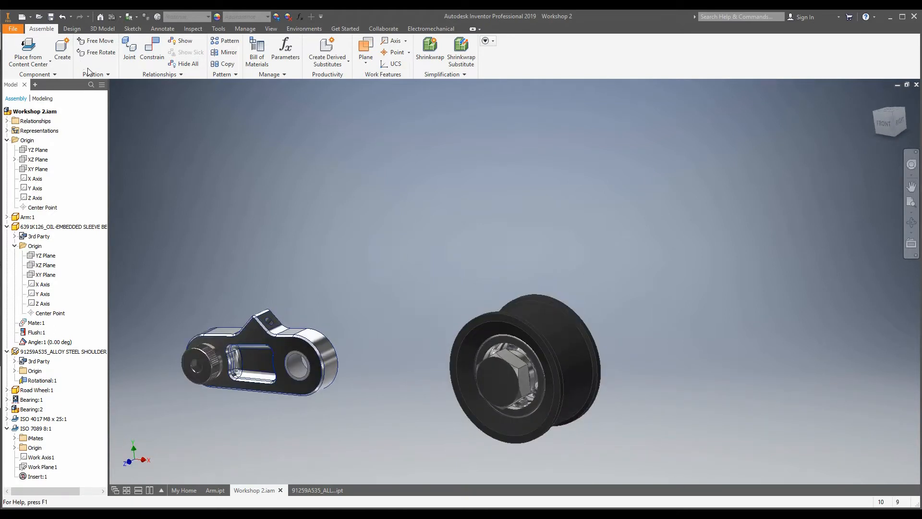
Start a Rotational joint and place its first origin at the centre of the washer's outer face around the bolt thread.
left_click(132, 50)
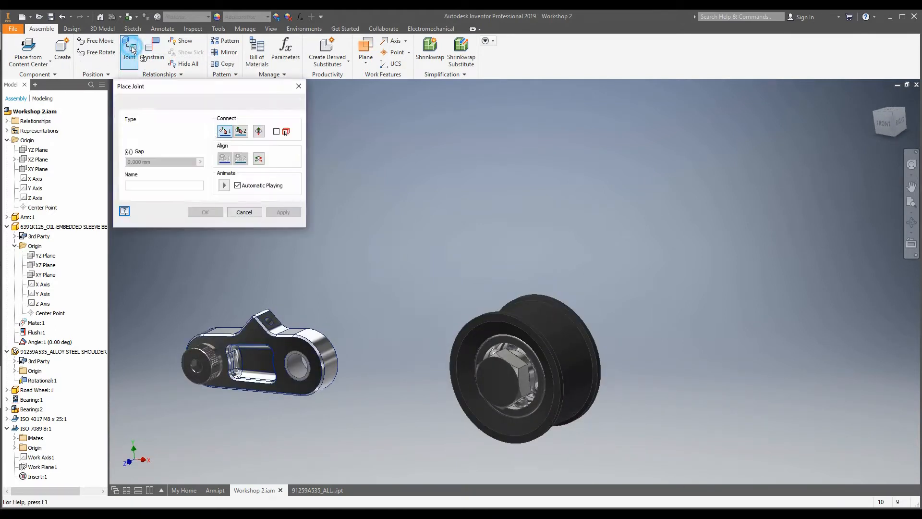
left_click(179, 130)
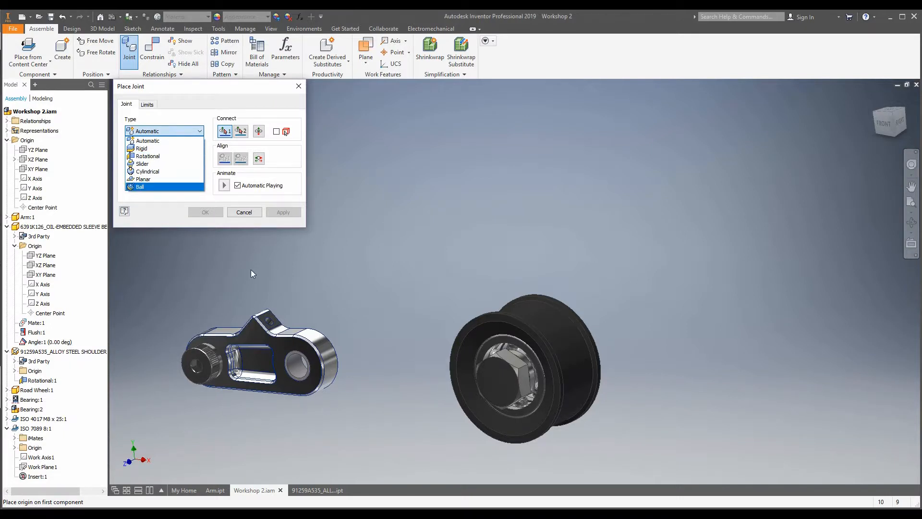
left_click(161, 158)
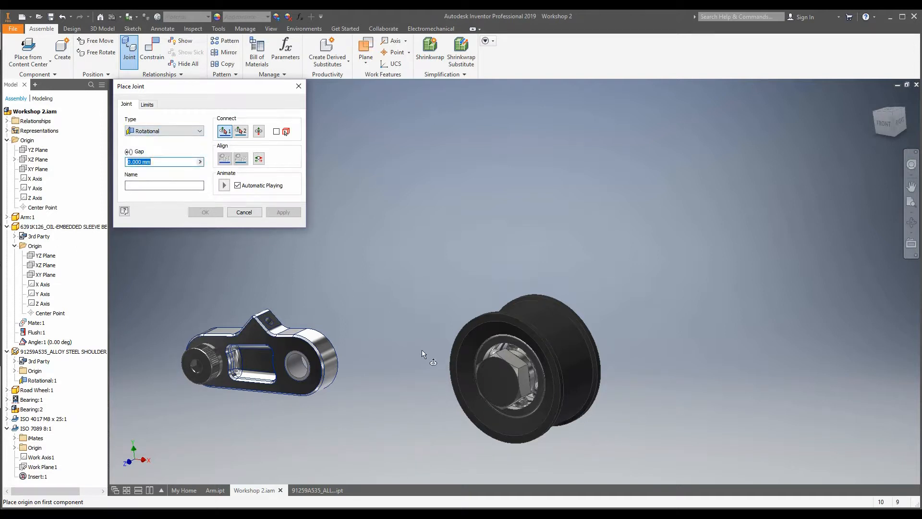
middle_click_drag(497, 367, 480, 384, "shift")
scroll(483, 388, "down", 6)
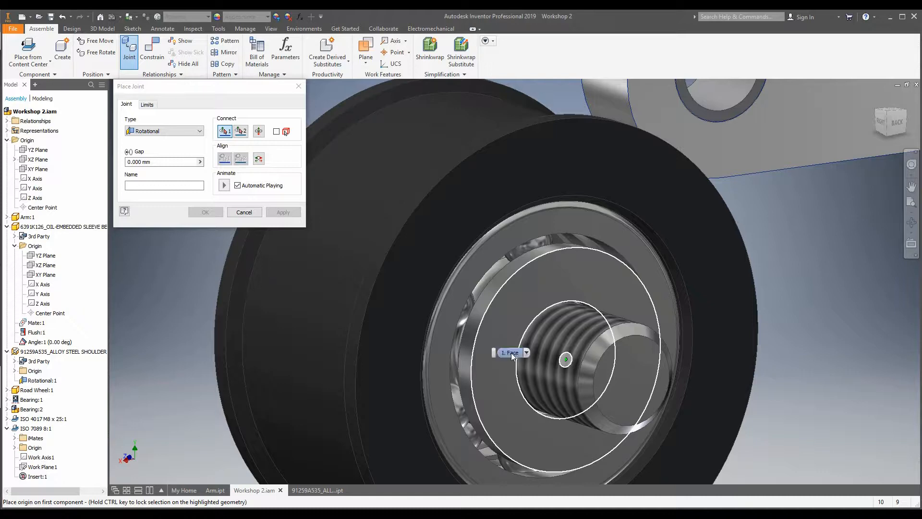
left_click(511, 353)
Place the joint's second origin at the centre of the sleeve bearing's end face, on the arm side with the shoulder screw head.
scroll(499, 397, "up", 3)
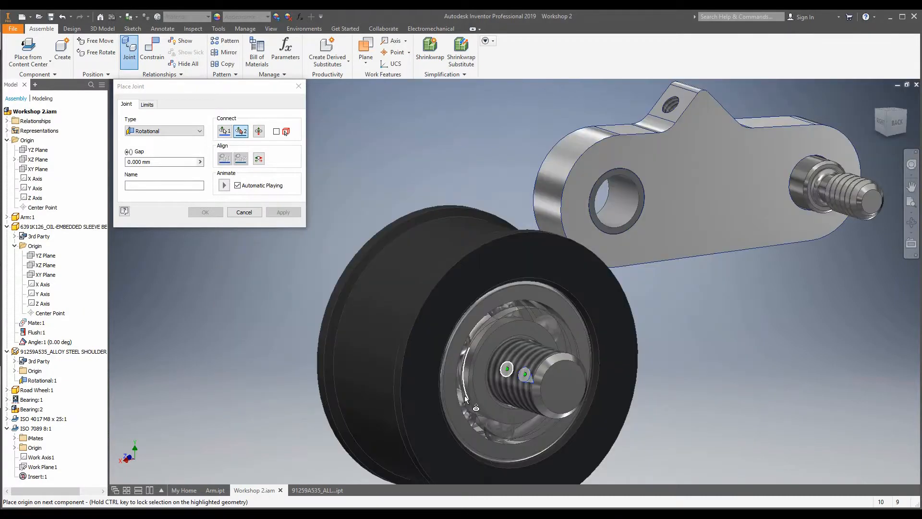
middle_click_drag(391, 369, 548, 366, "shift")
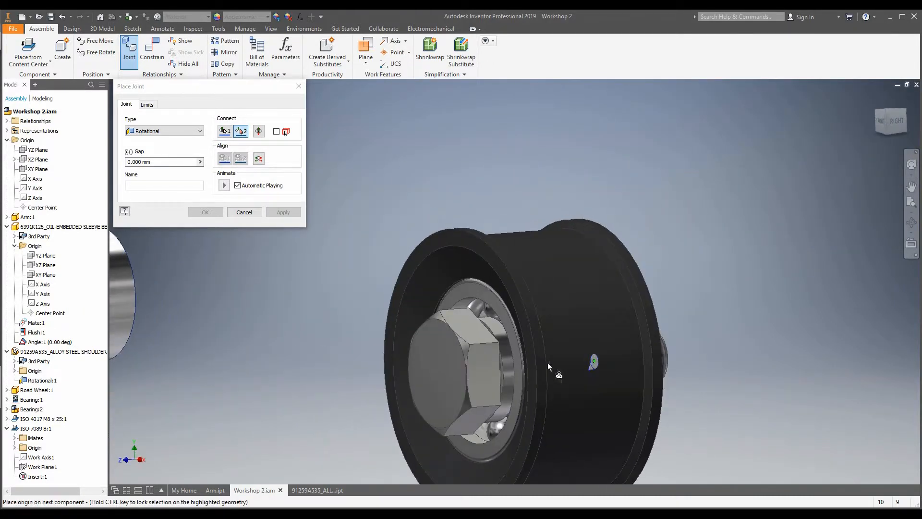
scroll(548, 366, "up", 3)
scroll(364, 330, "down", 2)
scroll(378, 326, "down", 3)
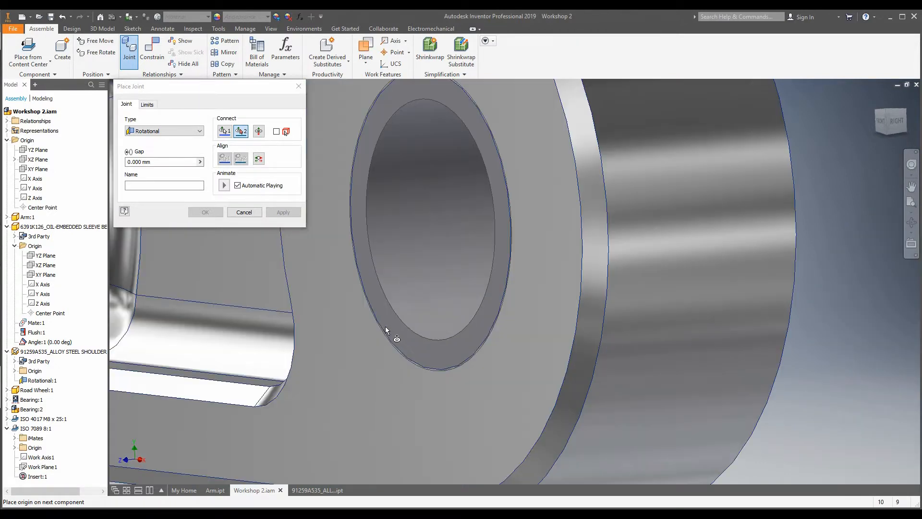
scroll(414, 341, "up", 4)
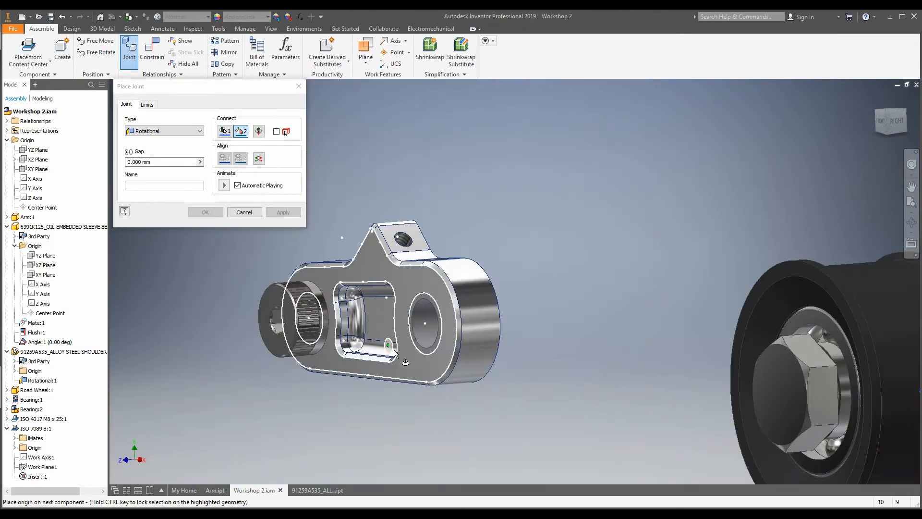
middle_click_drag(394, 354, 458, 356, "shift")
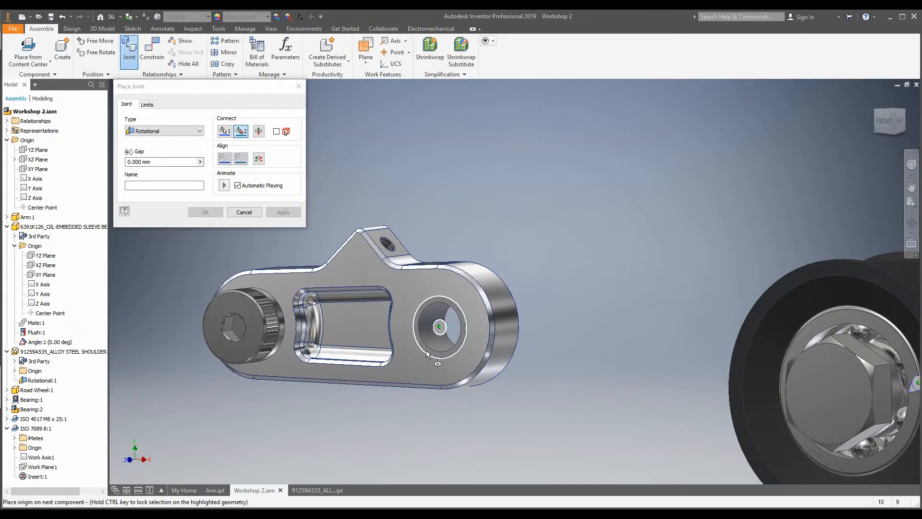
scroll(422, 347, "down", 4)
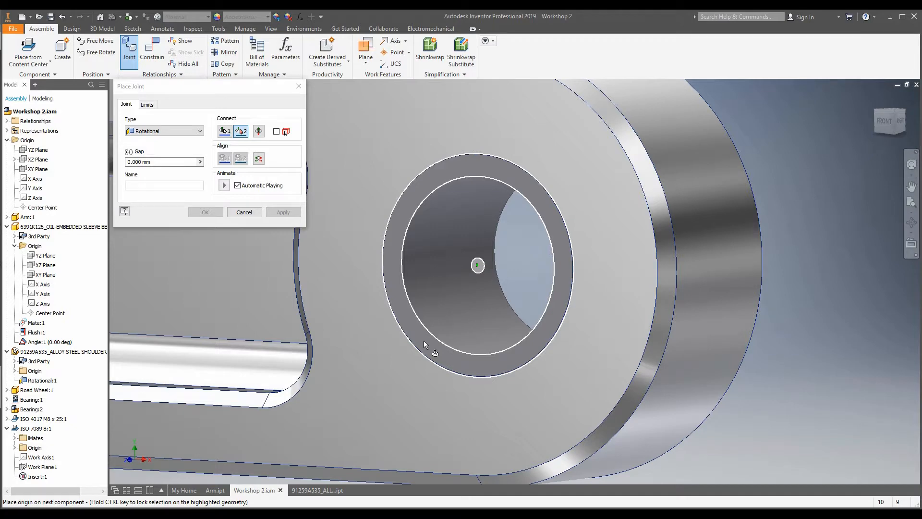
left_click(424, 341)
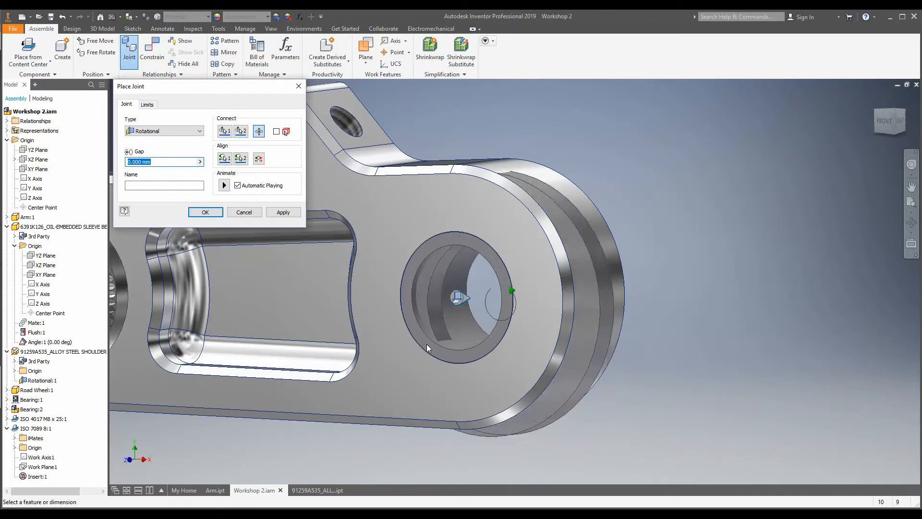
Check the joint preview on the arm and apply the rotational joint with a 0.000 mm gap.
scroll(427, 345, "down", 5)
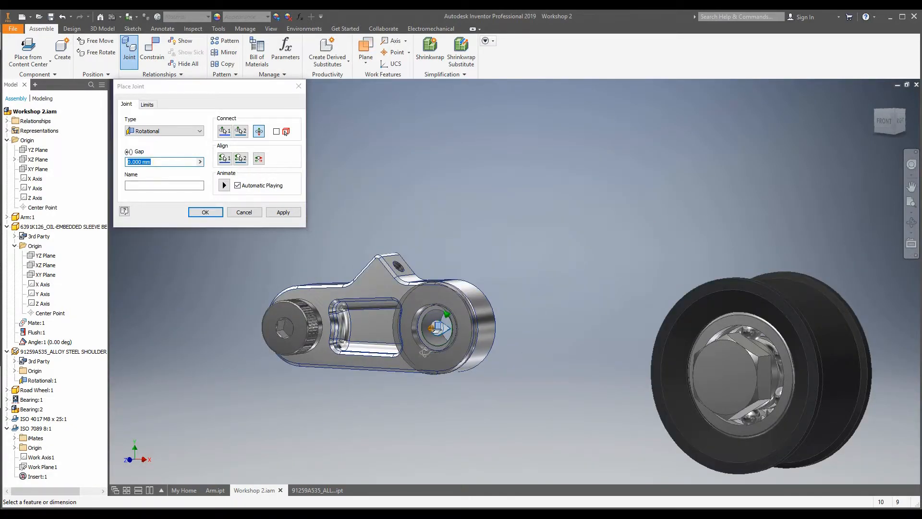
middle_click_drag(417, 350, 441, 359, "shift")
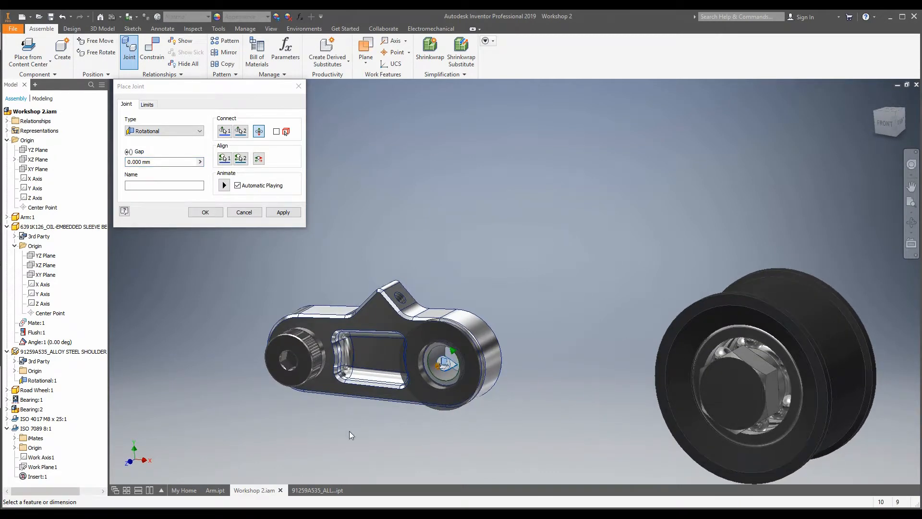
scroll(505, 392, "down", 2)
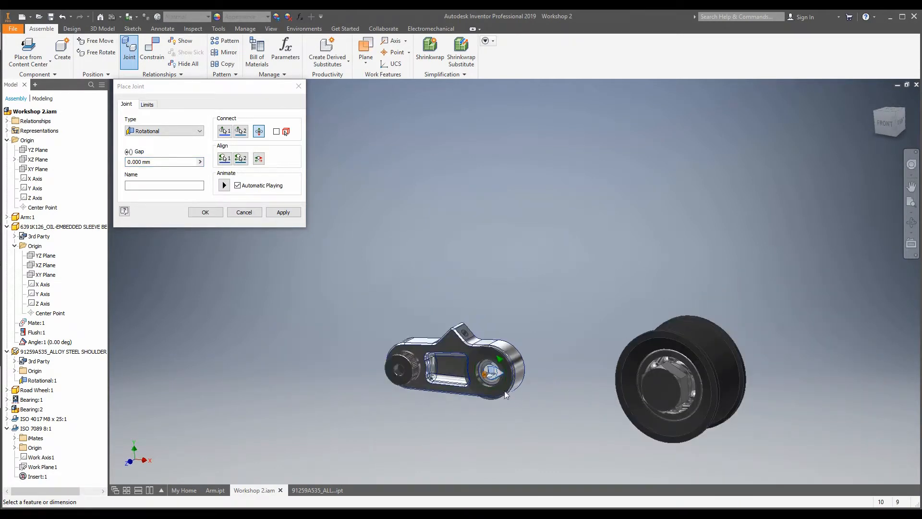
scroll(480, 387, "up", 5)
scroll(475, 386, "down", 5)
scroll(620, 416, "up", 3)
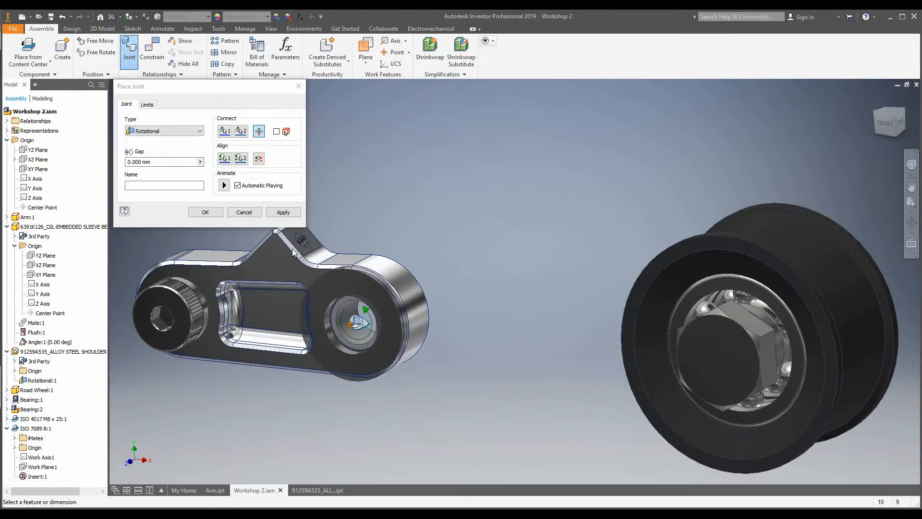
left_click(284, 213)
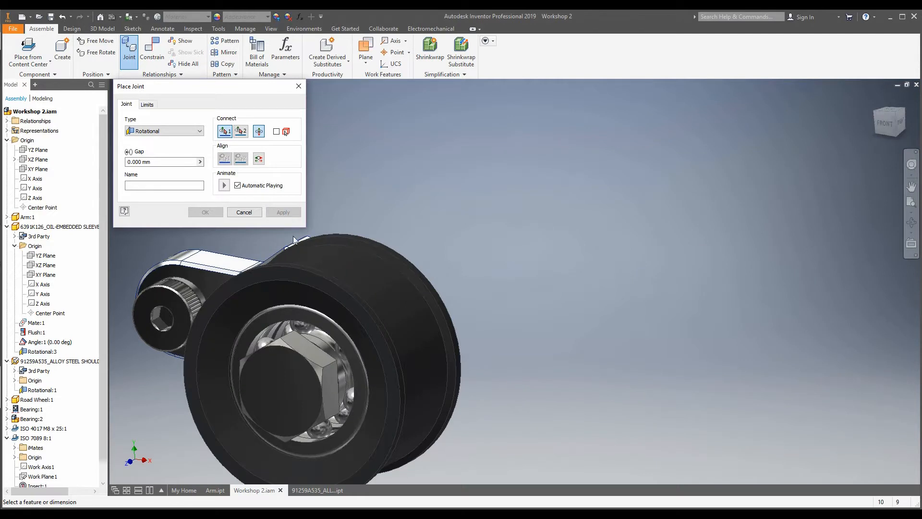
Examine the road wheel's fit against the arm from the side and at an angle, and finish placing joints.
middle_click_drag(374, 375, 226, 353, "shift")
scroll(312, 335, "down", 2)
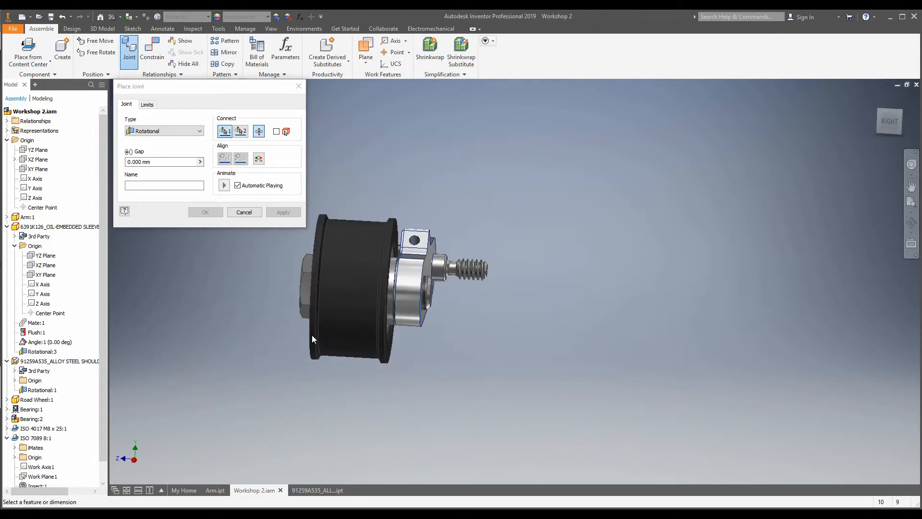
scroll(325, 278, "up", 3)
middle_click_drag(332, 273, 428, 333, "shift")
scroll(426, 339, "down", 4)
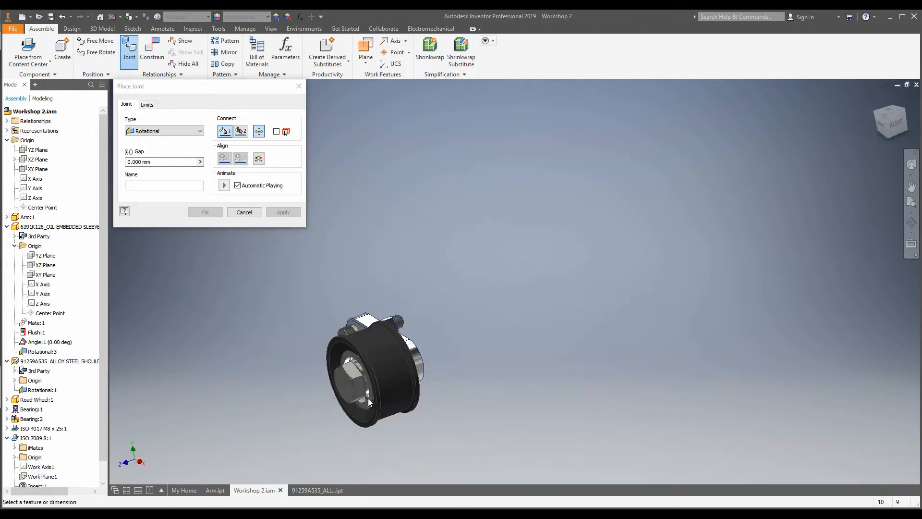
left_click(298, 87)
Swing the arm around its shoulder screw by the road wheel to test how the joined assembly moves.
middle_click_drag(374, 365, 408, 379, "shift")
left_click_drag(410, 368, 237, 402)
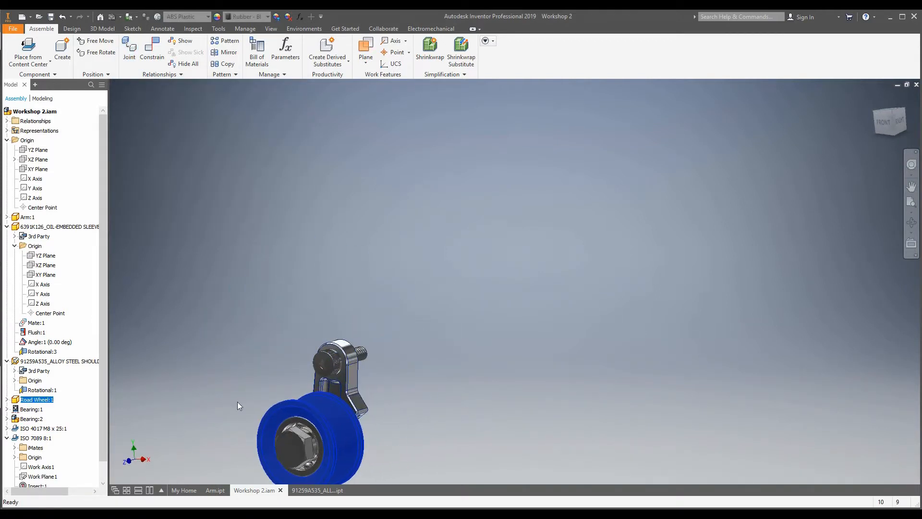
left_click(436, 425)
scroll(339, 423, "down", 4)
scroll(357, 365, "up", 6)
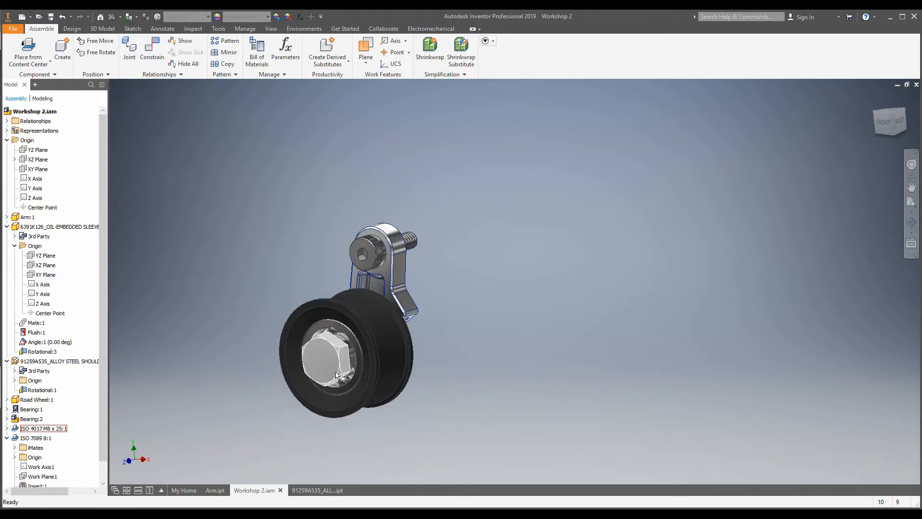
left_click_drag(277, 425, 454, 206)
left_click(424, 427)
left_click(365, 393)
left_click_drag(365, 393, 421, 422)
left_click(421, 421)
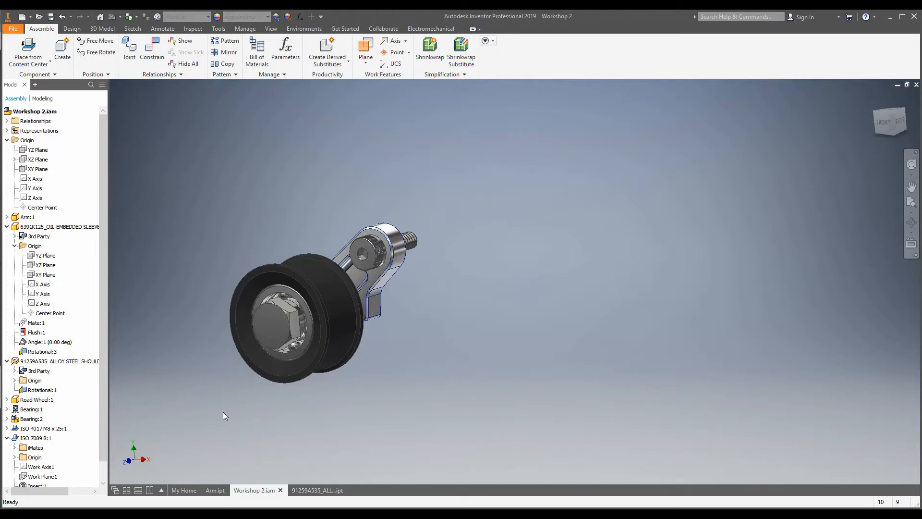
Save the Workshop 2 assembly and its dependents, window-select the whole assembly and clear the selection.
left_click(51, 17)
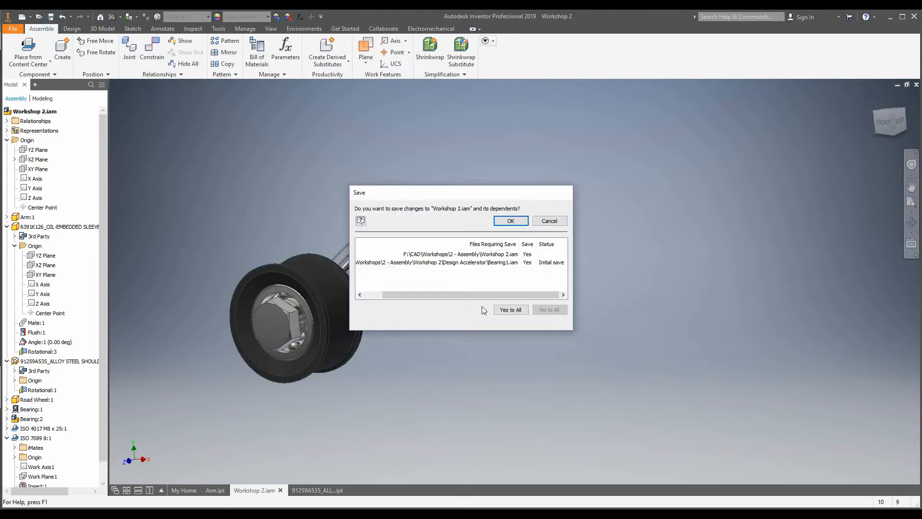
left_click(510, 222)
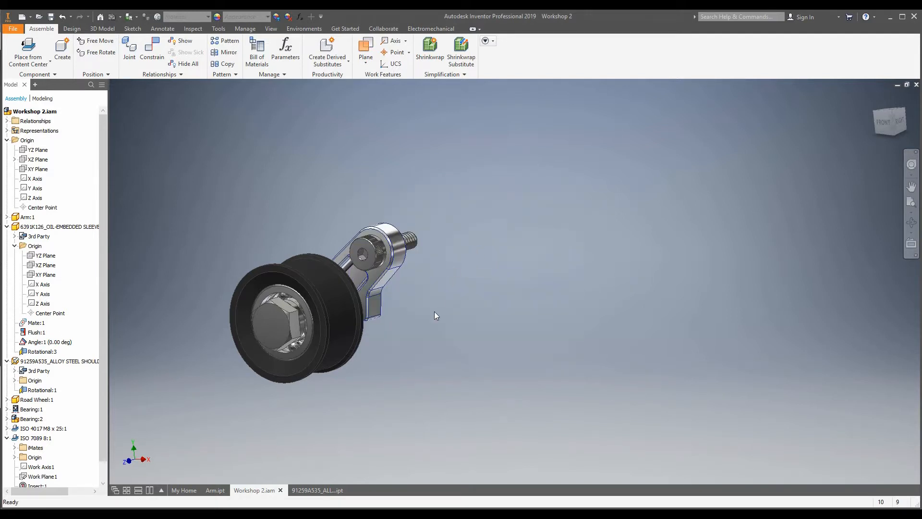
scroll(429, 328, "up", 3)
scroll(295, 401, "down", 3)
left_click_drag(232, 391, 570, 137)
left_click(517, 336)
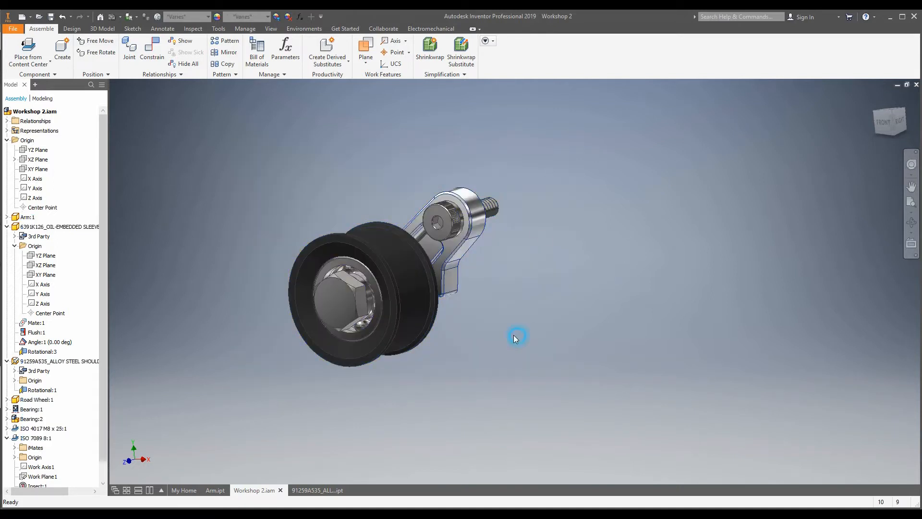
Open the Tracked Vehicle assembly from Workshop 2 Required Files, skipping all unresolved links and updating the assembly.
left_click(40, 18)
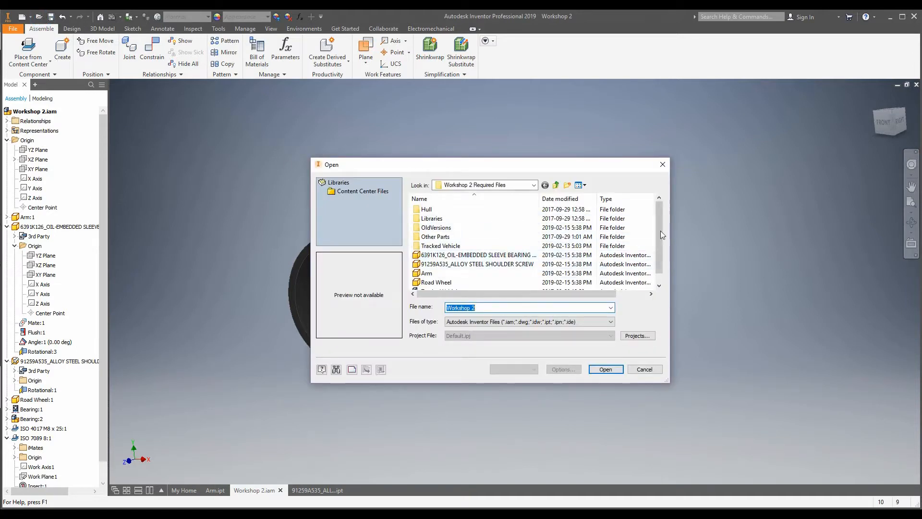
scroll(660, 230, "down", 1)
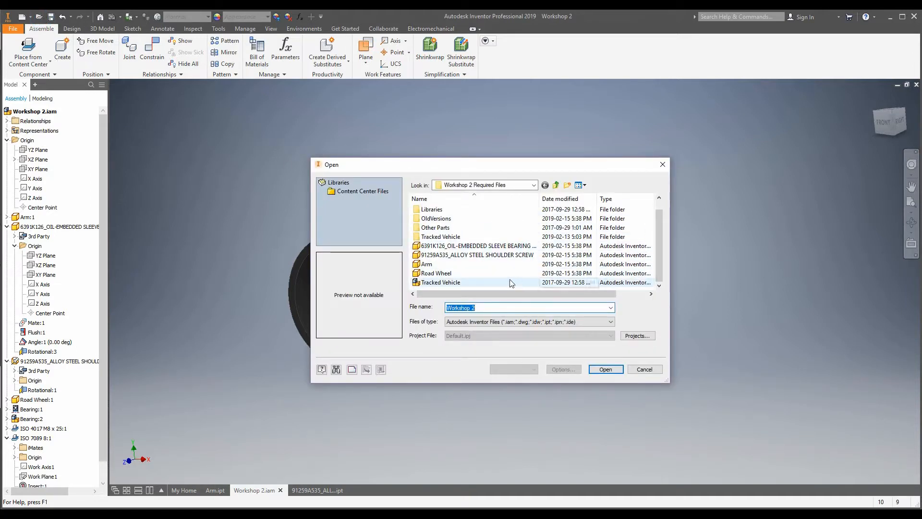
left_click(484, 284)
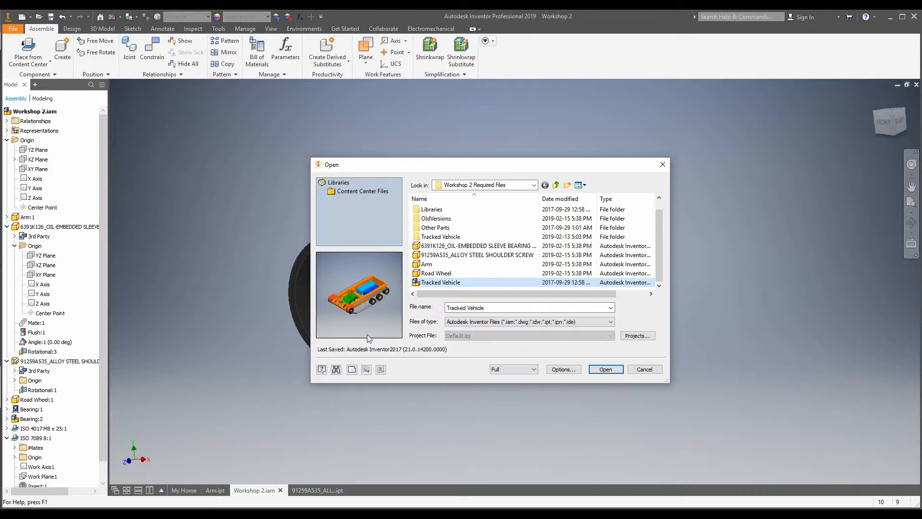
double_click(447, 282)
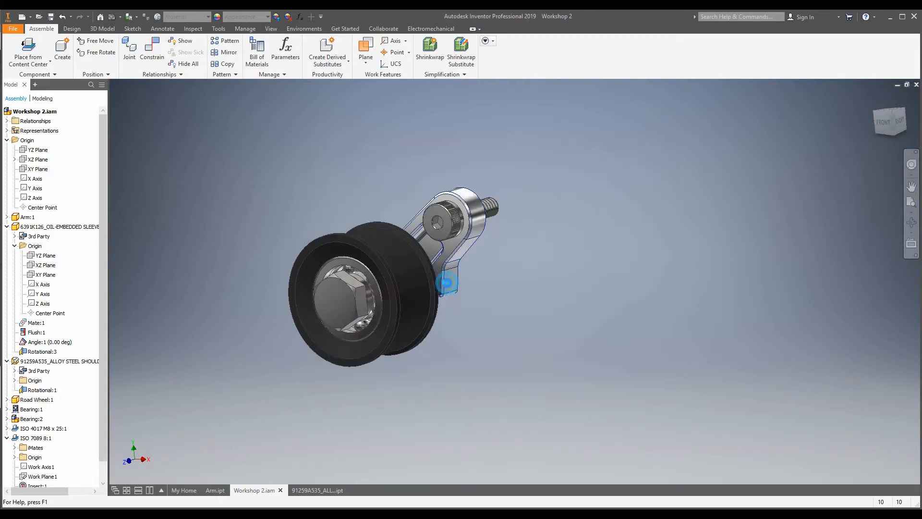
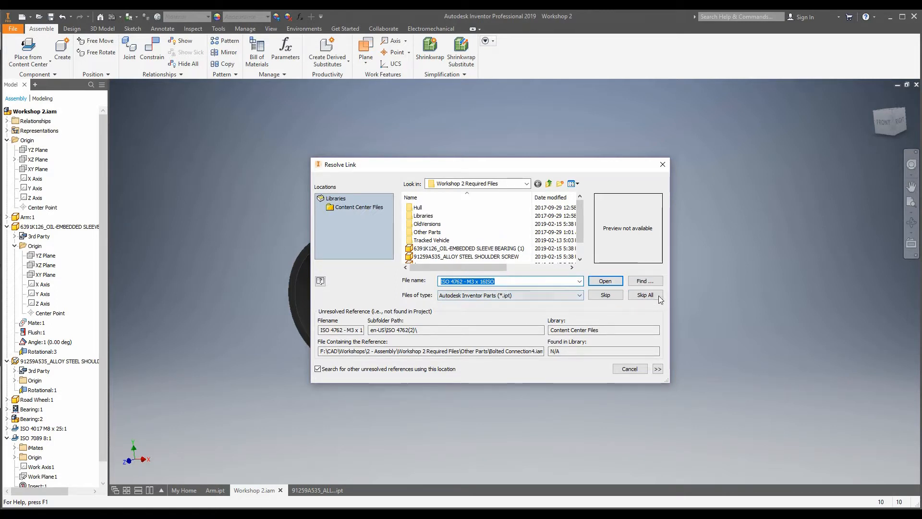
left_click(645, 295)
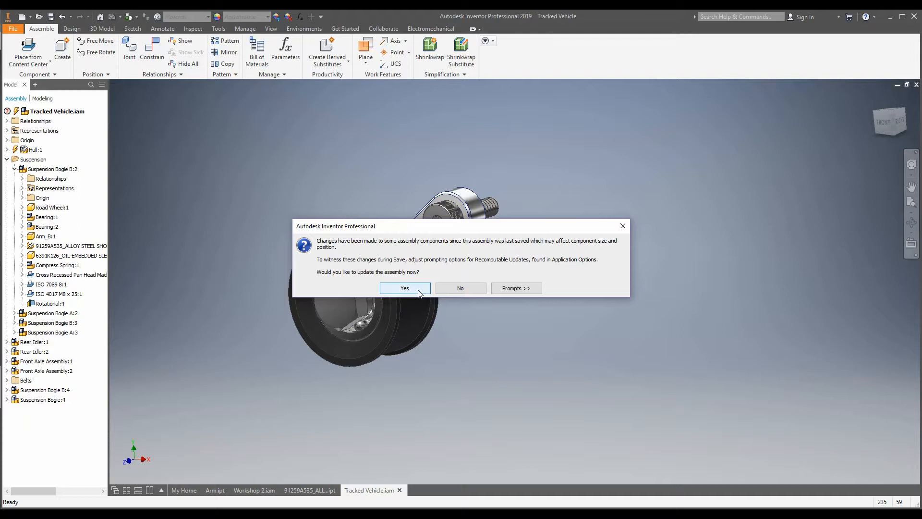
left_click(416, 290)
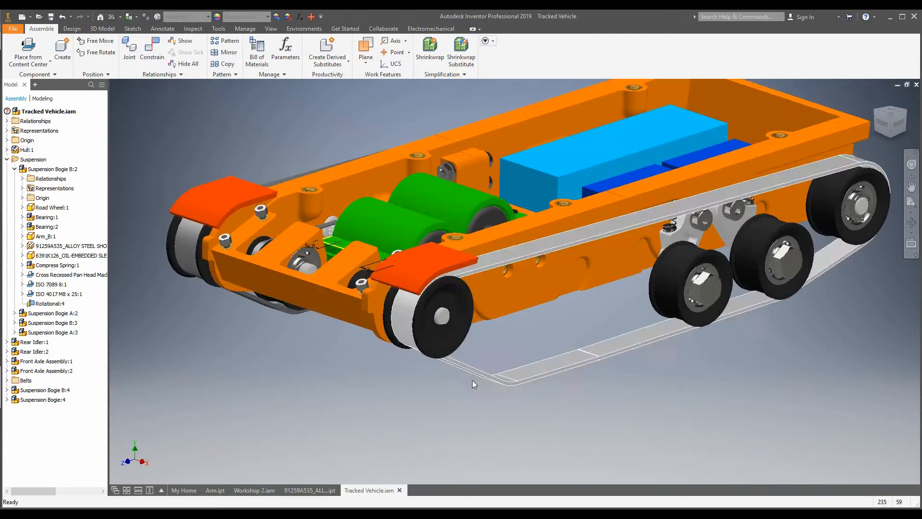
Examine the tracked vehicle as a whole and its suspension bogies from the side of the hull.
scroll(472, 380, "down", 3)
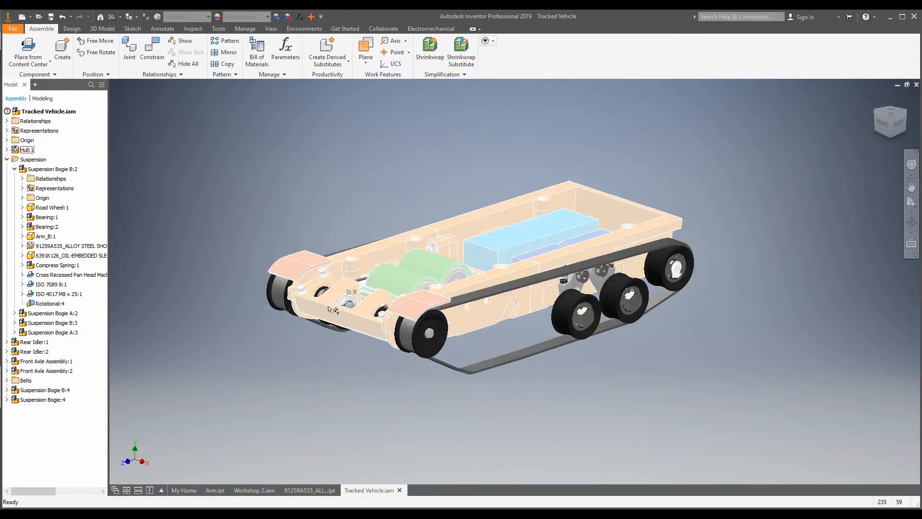
scroll(404, 321, "up", 4)
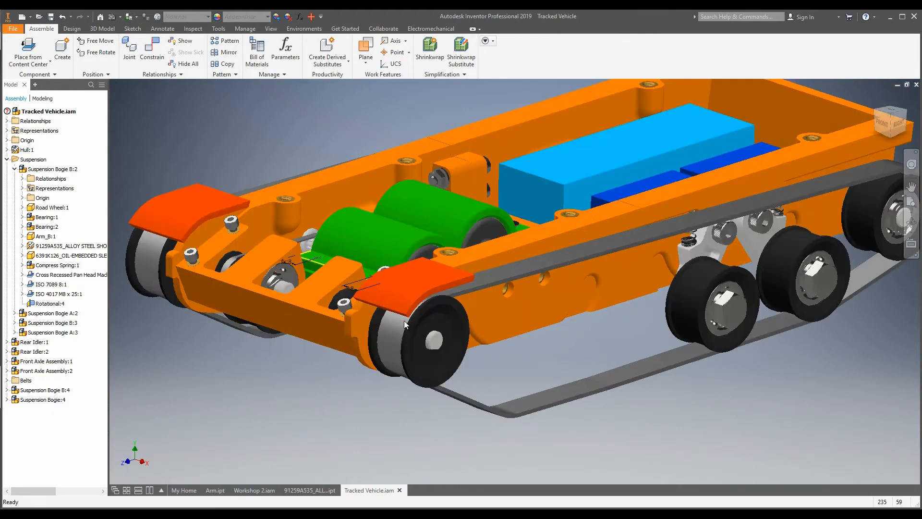
scroll(341, 332, "down", 3)
left_click(448, 293)
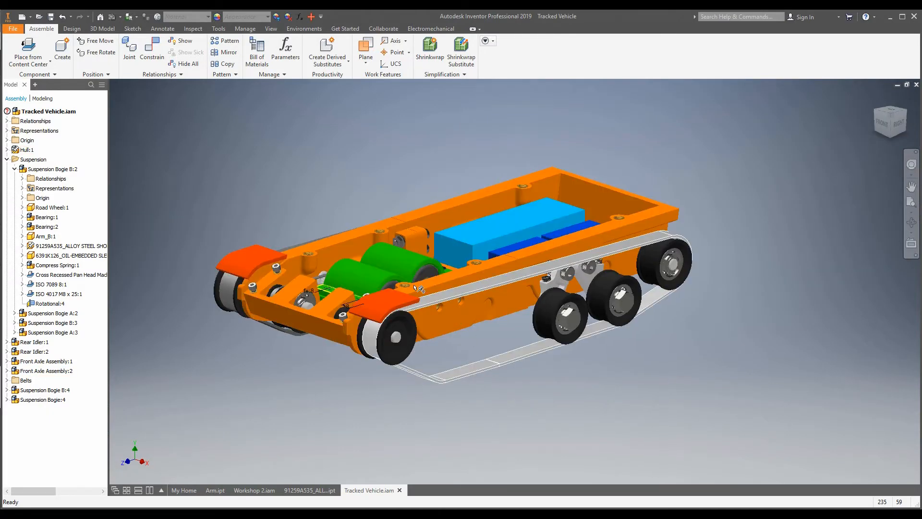
middle_click_drag(389, 339, 306, 351, "shift")
scroll(550, 308, "up", 4)
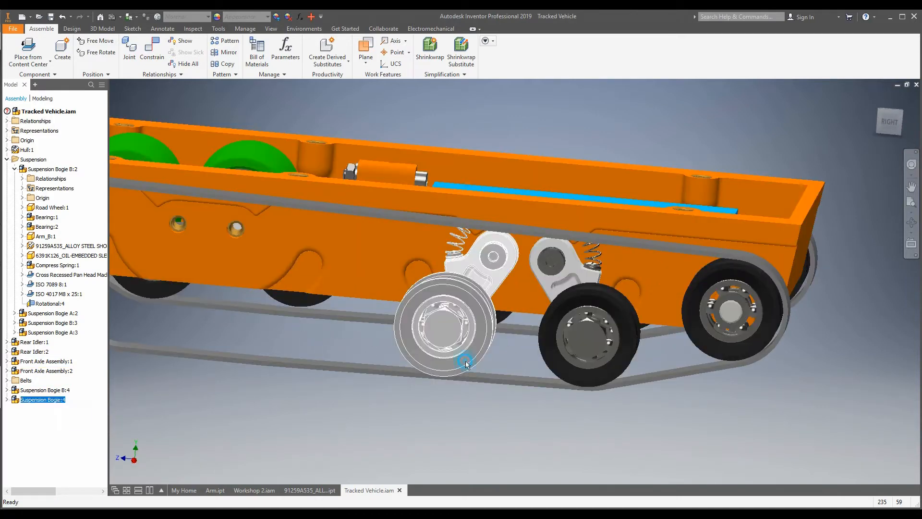
Examine the fitted suspension bogies and the two empty threaded mounting holes on the side of the hull.
mouse_move(465, 365)
left_mouse_down()
mouse_move(413, 300)
mouse_move(464, 370)
left_mouse_up()
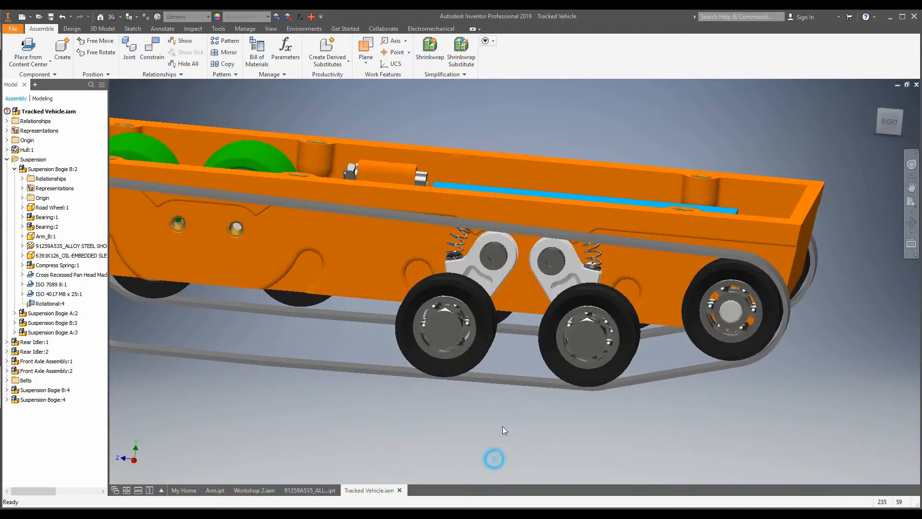
middle_click_drag(604, 354, 398, 329, "shift")
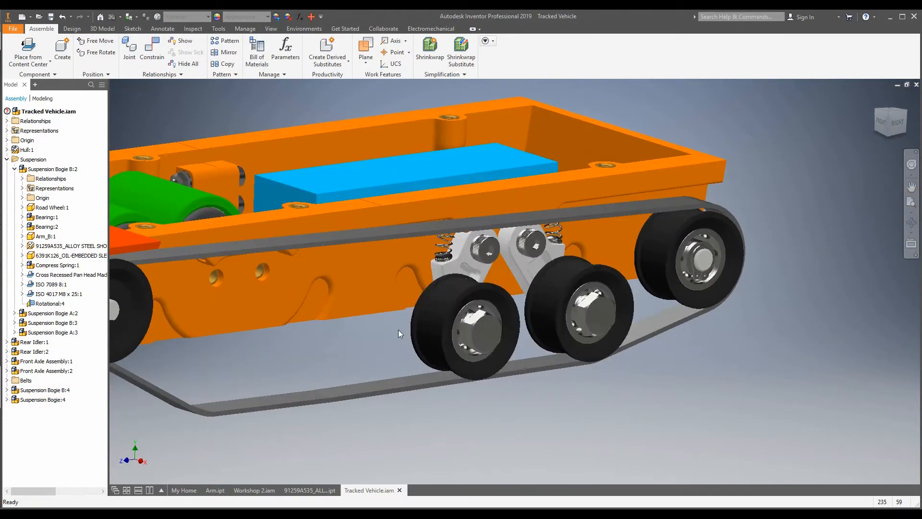
scroll(399, 329, "down", 3)
scroll(338, 348, "up", 4)
middle_click_drag(270, 307, 219, 302, "shift")
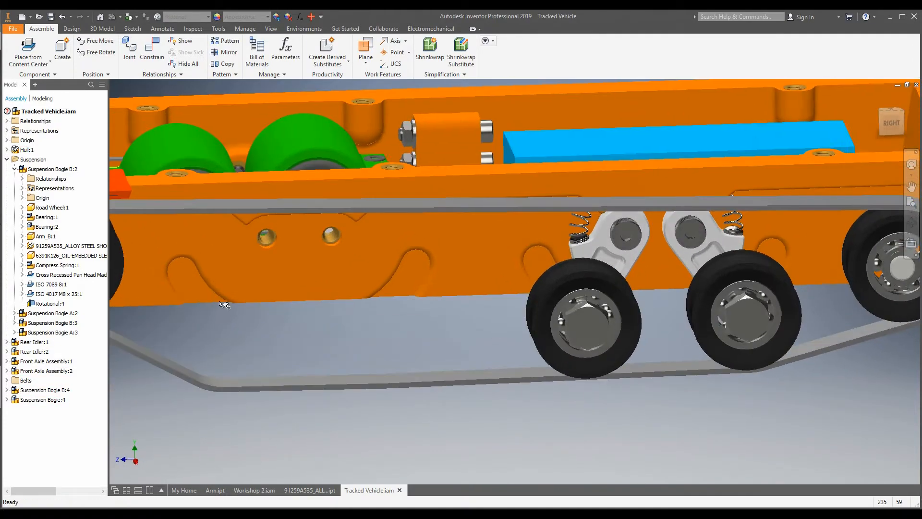
scroll(214, 301, "down", 3)
scroll(116, 298, "up", 3)
scroll(471, 345, "down", 3)
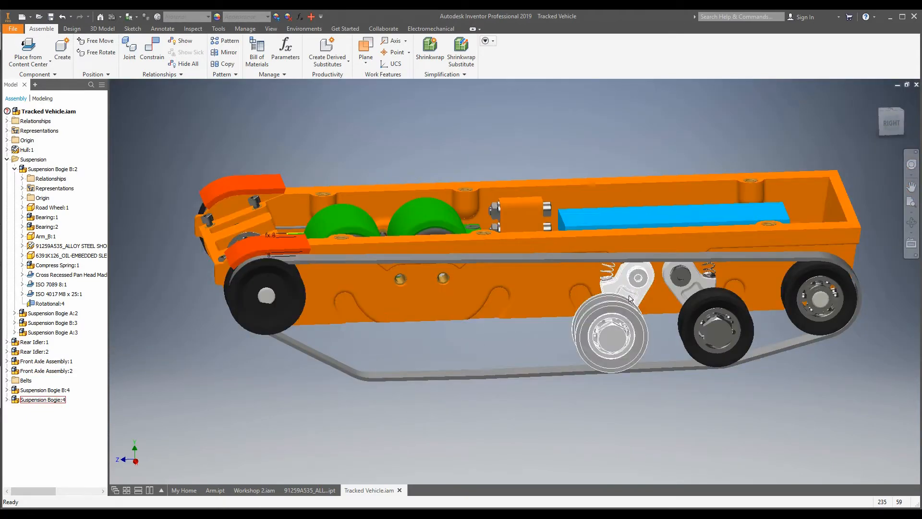
scroll(397, 287, "up", 5)
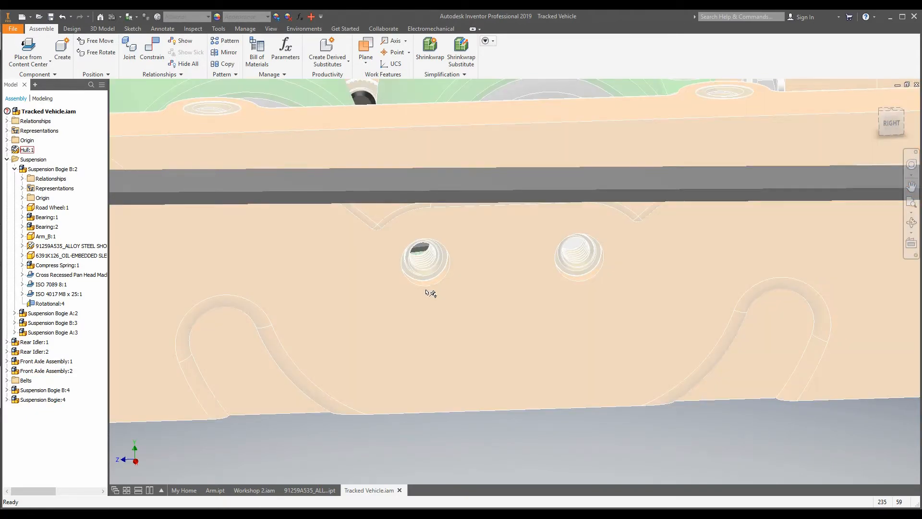
scroll(418, 452, "down", 4)
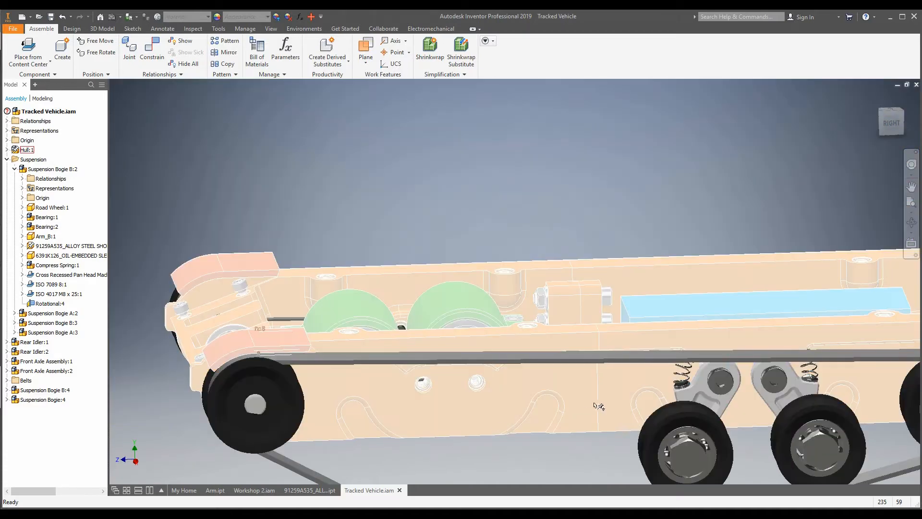
middle_click_drag(599, 405, 670, 408, "shift")
left_click(886, 113)
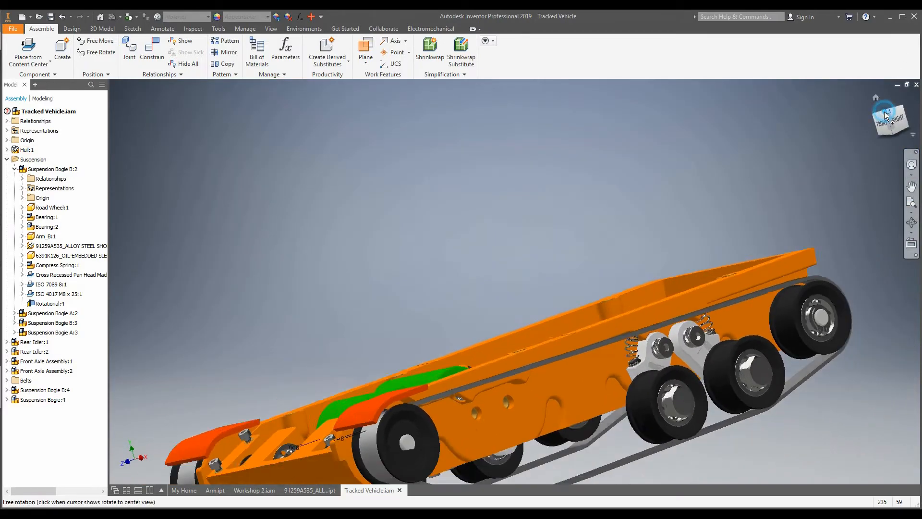
scroll(530, 318, "up", 5)
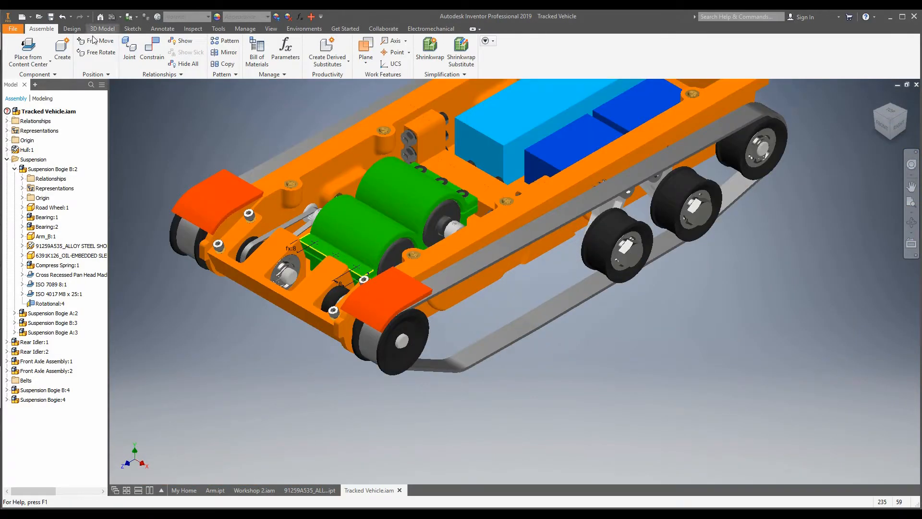
Place one instance of the Workshop 2 assembly from the 2 - Assembly folder in the free space below the vehicle.
left_click(46, 64)
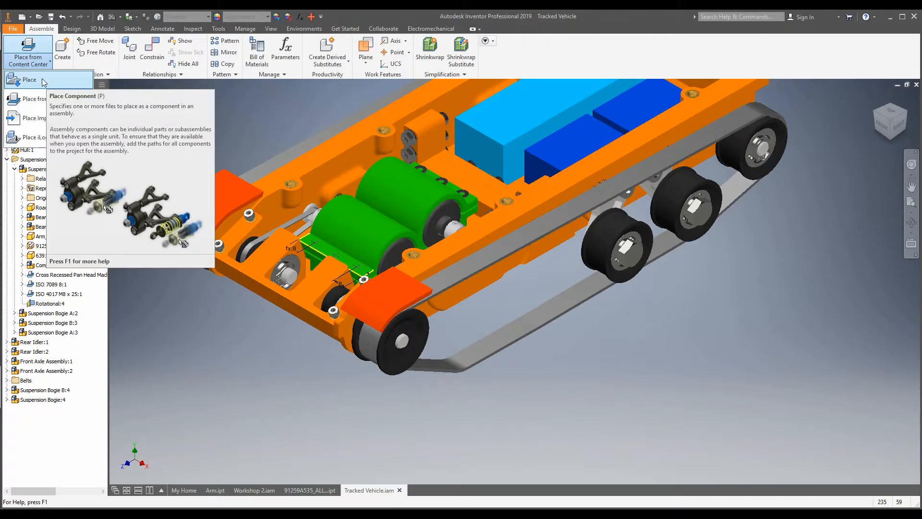
left_click(43, 82)
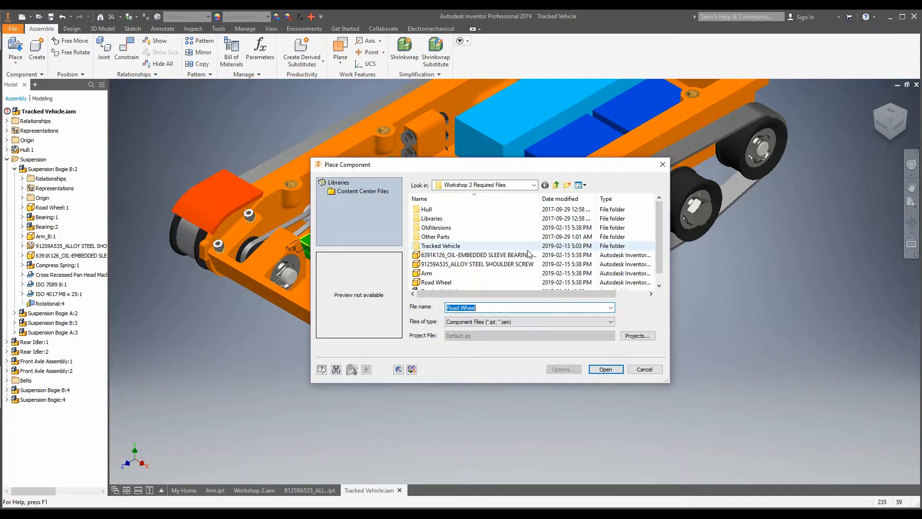
scroll(526, 255, "up", 1)
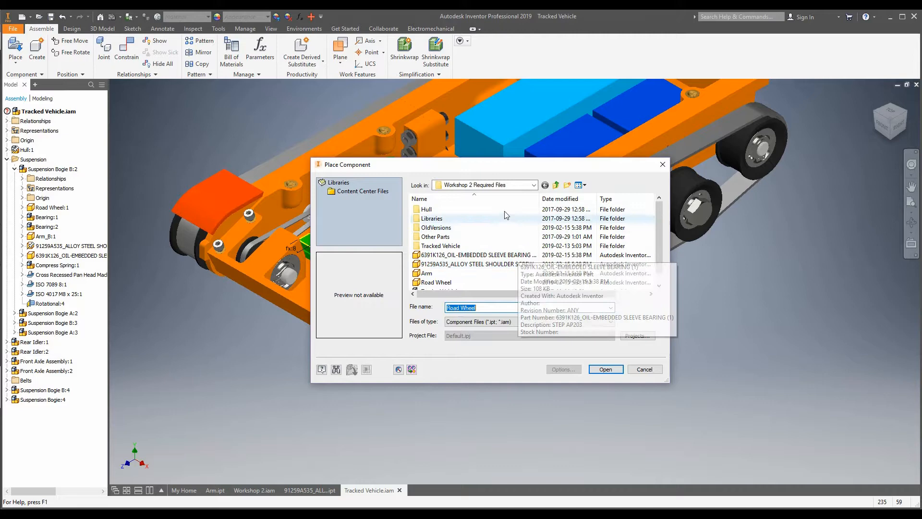
left_click(534, 186)
left_click(506, 263)
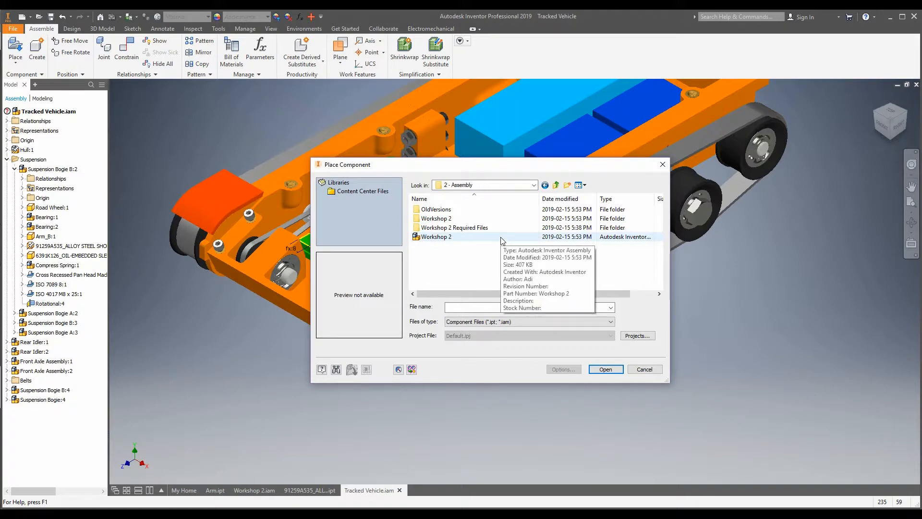
left_click(475, 238)
double_click(474, 238)
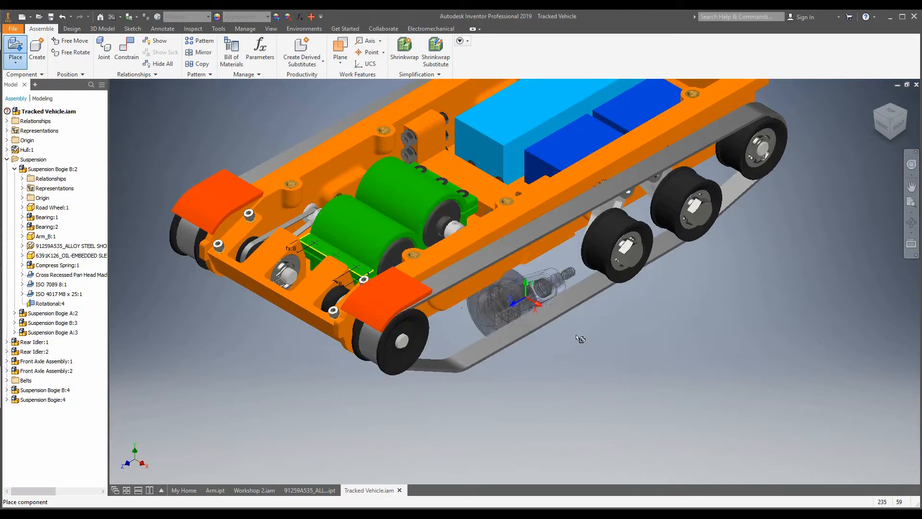
left_click(617, 410)
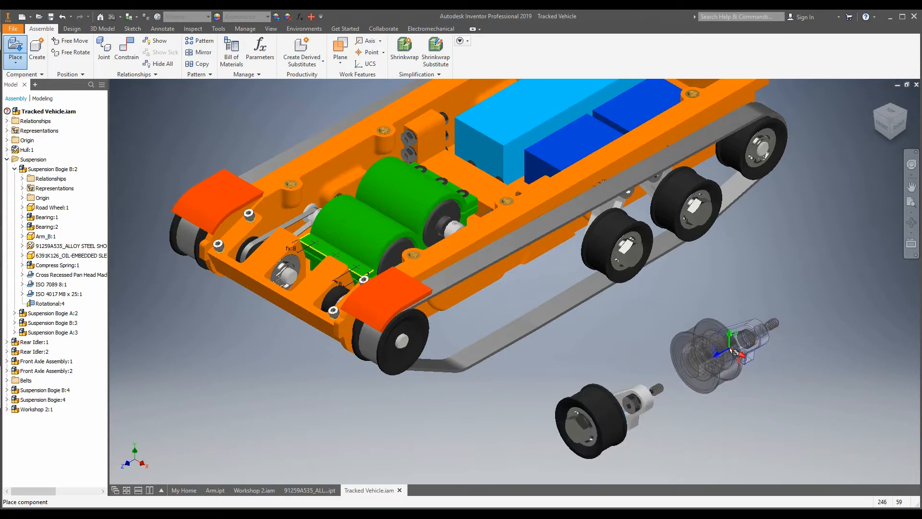
key("Escape")
Free-rotate the placed Workshop 2 assembly so its road wheel faces outward like the fitted suspension bogies.
scroll(670, 423, "down", 3)
middle_click_drag(612, 436, 549, 407, "shift")
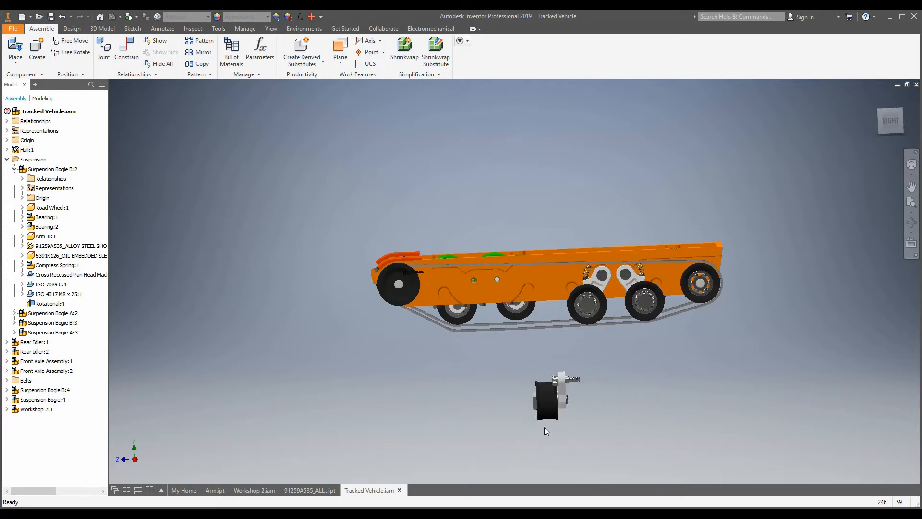
left_click(552, 397)
scroll(566, 424, "up", 3)
left_click(574, 431)
left_click(542, 404)
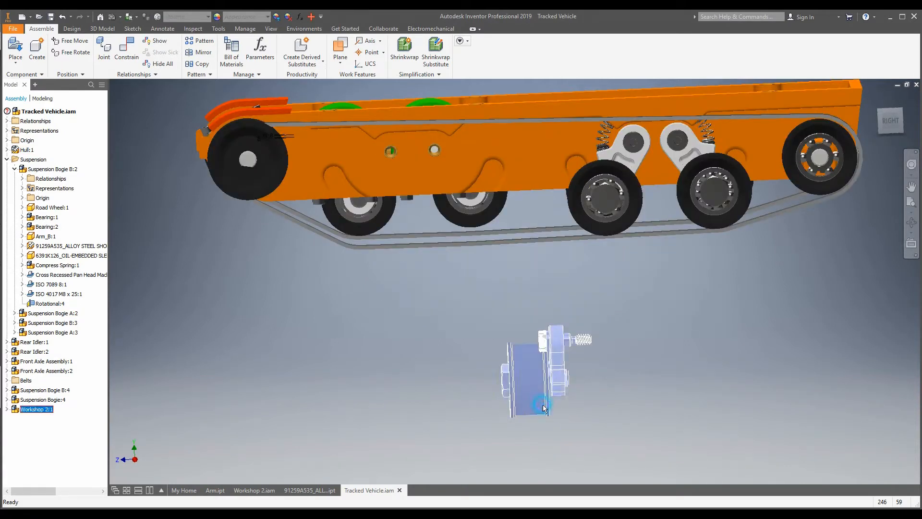
key("g")
left_click_drag(516, 383, 549, 400)
left_click(706, 304)
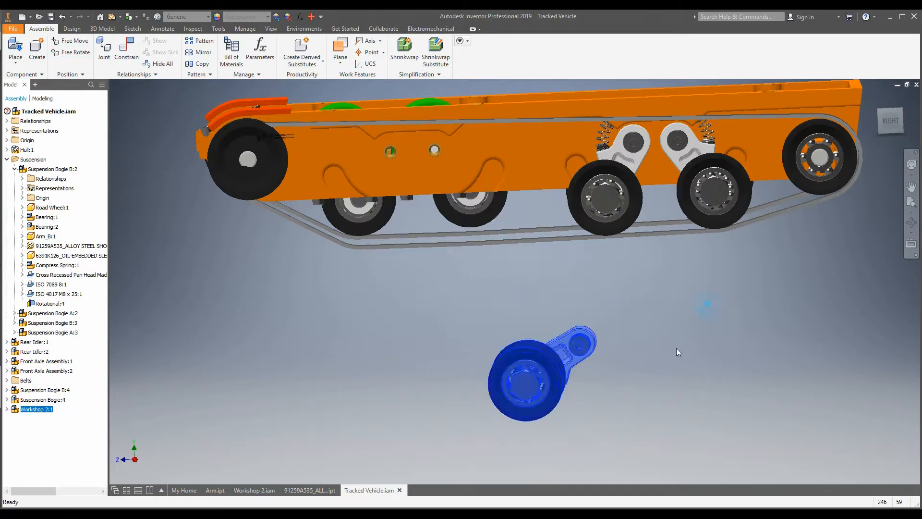
left_click(643, 398)
middle_click_drag(642, 398, 519, 399, "shift")
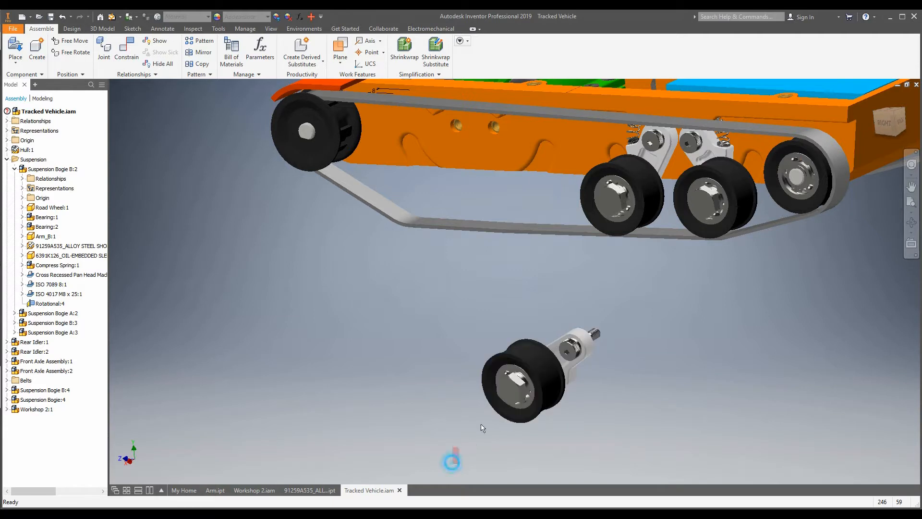
left_click_drag(483, 427, 669, 278)
left_click(421, 470)
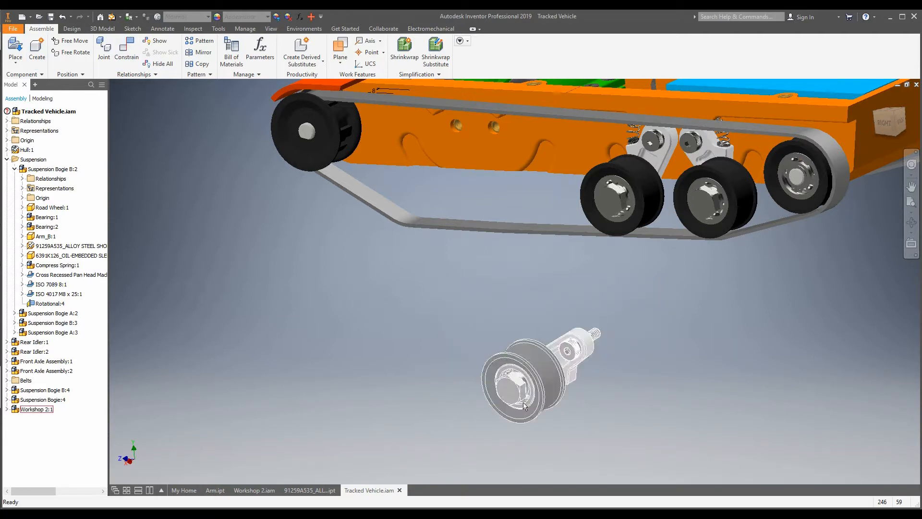
middle_click_drag(524, 405, 620, 386, "shift")
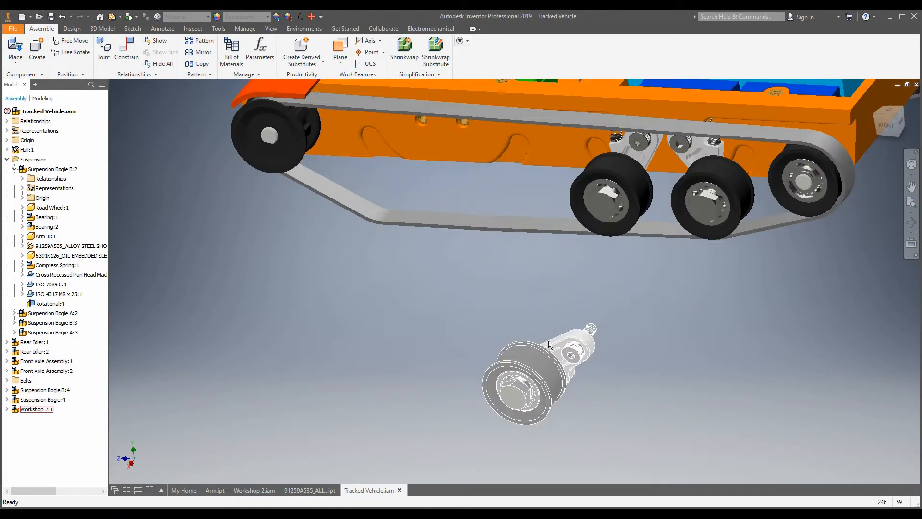
scroll(452, 283, "down", 3)
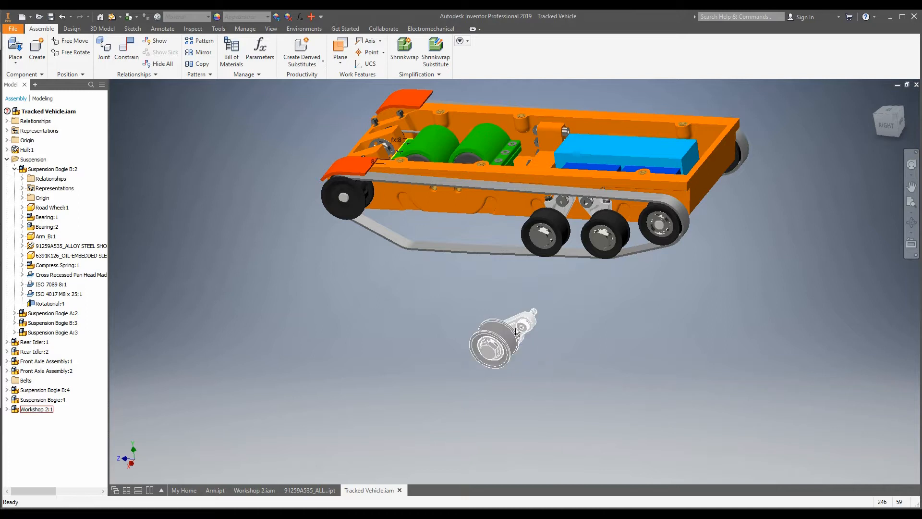
left_click(569, 379)
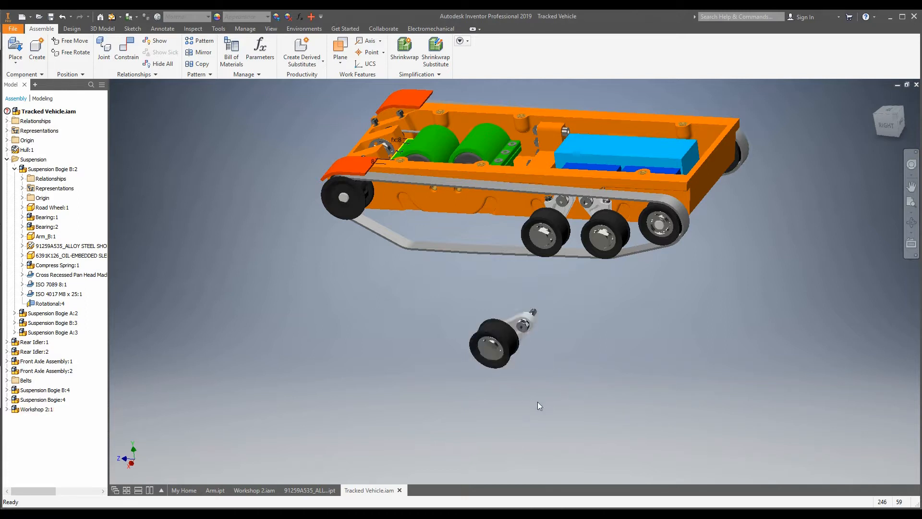
left_click_drag(453, 379, 564, 287)
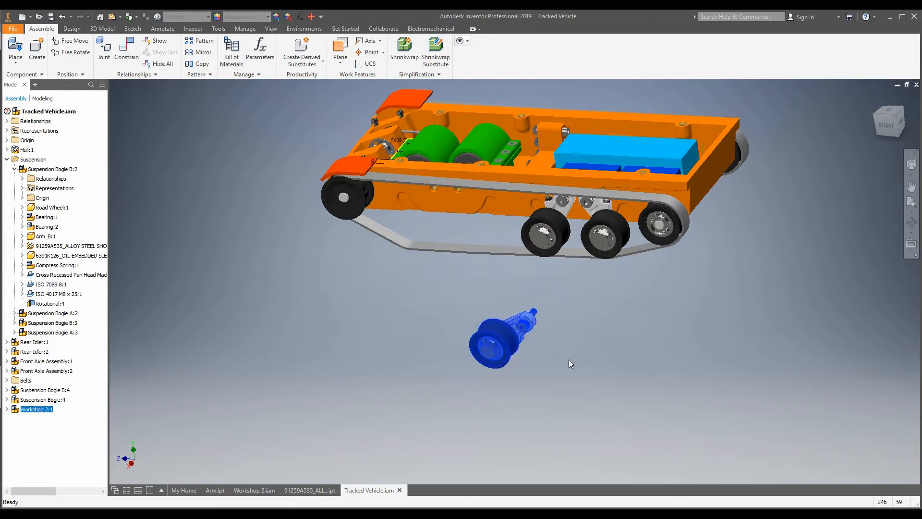
left_click(569, 360)
Free-rotate the Workshop 2 assembly further so its arm stands more upright above the road wheel.
mouse_move(481, 360)
middle_mouse_down("shift")
mouse_move(462, 337)
mouse_move(422, 319)
mouse_move(408, 350)
mouse_move(472, 342)
mouse_move(468, 353)
middle_mouse_up("shift")
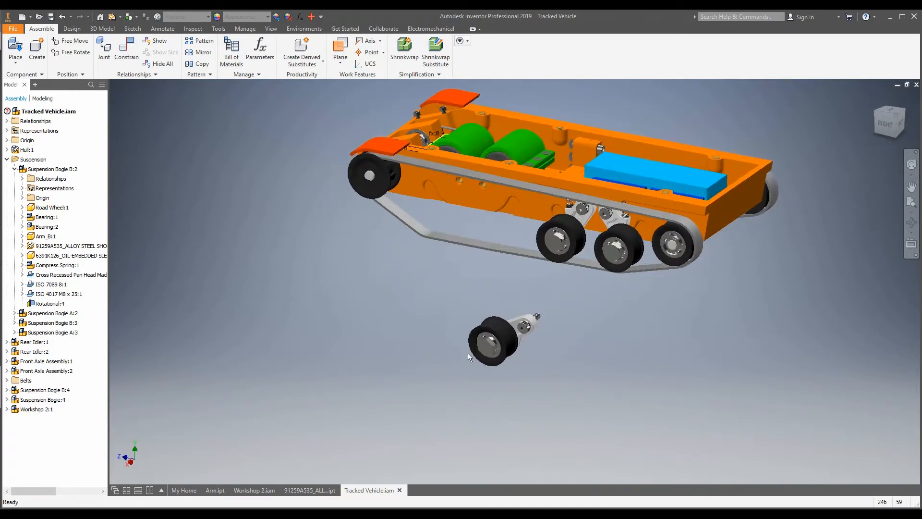
left_click(505, 357)
key("g")
mouse_move(509, 370)
left_mouse_down()
mouse_move(500, 298)
mouse_move(543, 337)
mouse_move(470, 350)
mouse_move(428, 420)
mouse_move(479, 482)
mouse_move(457, 420)
mouse_move(553, 418)
mouse_move(581, 378)
mouse_move(526, 370)
mouse_move(552, 391)
mouse_move(537, 359)
mouse_move(520, 368)
left_mouse_up()
left_click(648, 386)
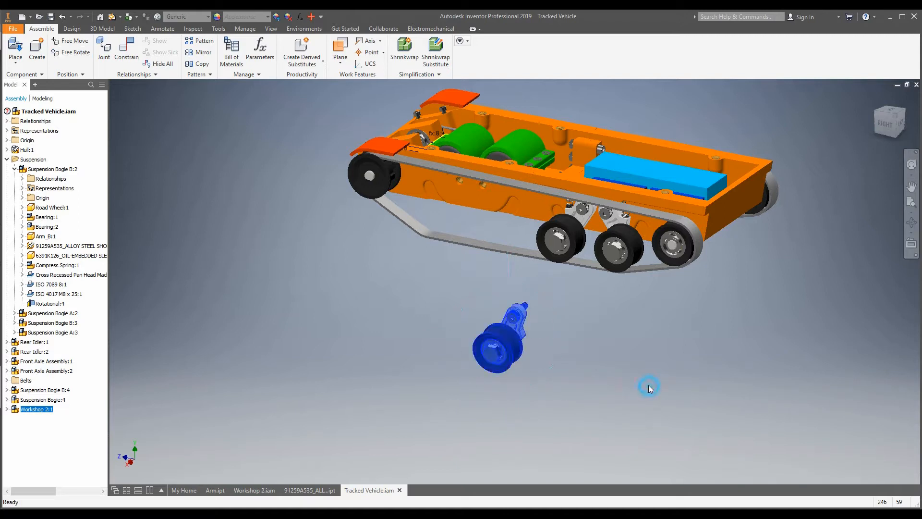
left_click(535, 352)
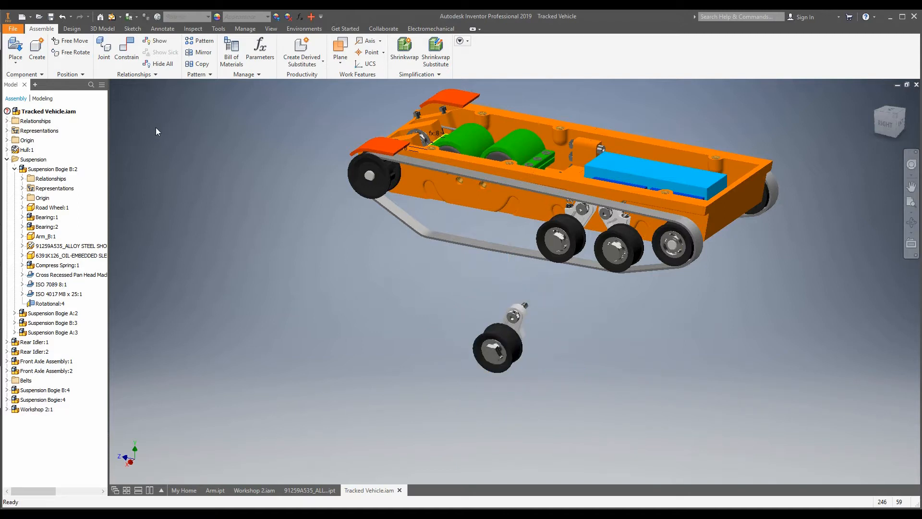
Compare the shoulder screw of the Workshop 2 assembly with the empty threaded holes in the hull side.
scroll(506, 272, "up", 6)
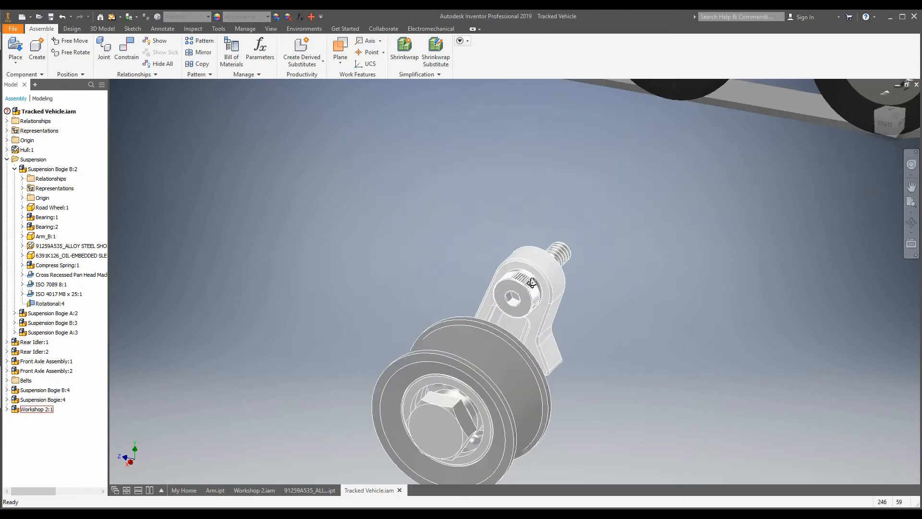
scroll(532, 282, "down", 3)
scroll(528, 288, "up", 3)
scroll(520, 308, "down", 6)
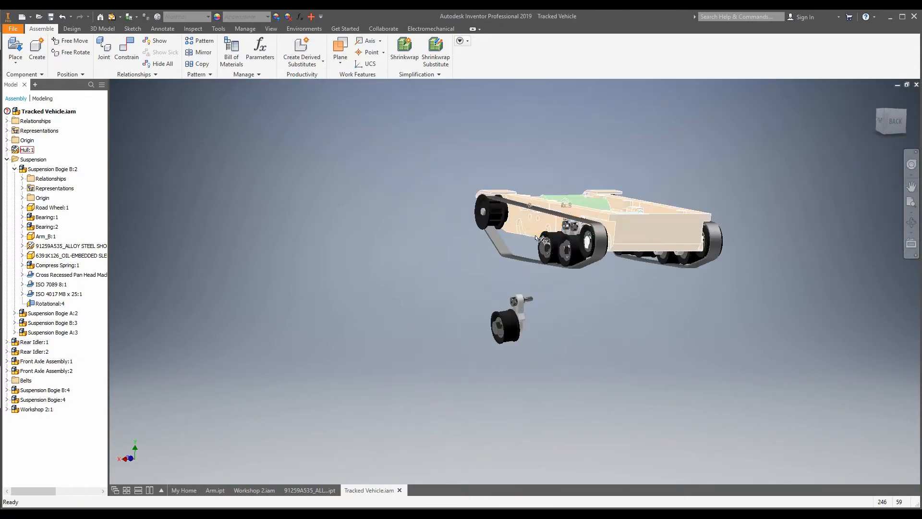
middle_click_drag(536, 238, 610, 245, "shift")
scroll(477, 218, "up", 4)
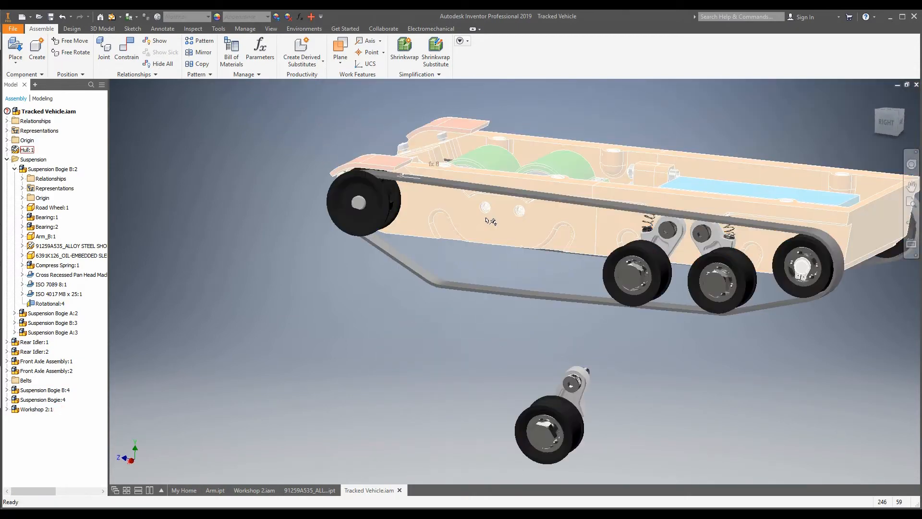
scroll(484, 214, "up", 4)
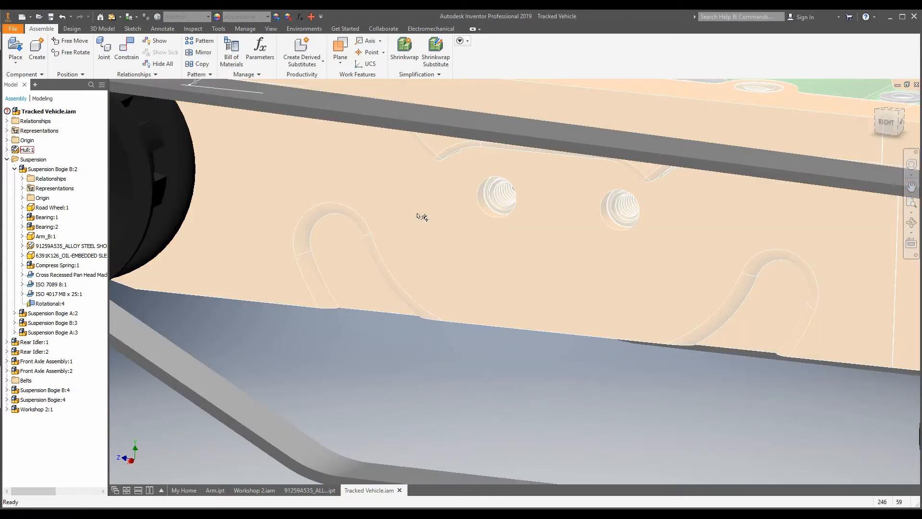
scroll(542, 281, "down", 5)
scroll(619, 443, "up", 6)
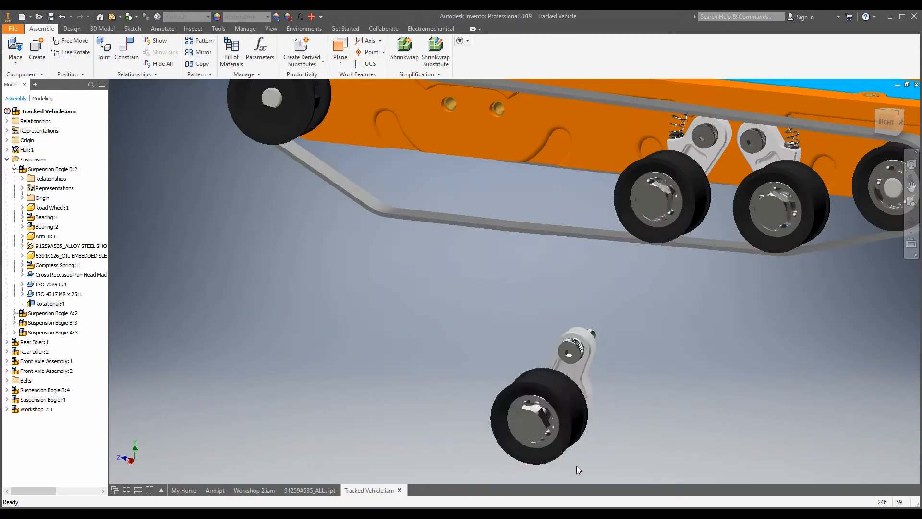
Start a new assembly joint and set its type to Rotational with a 0.000 mm gap.
left_click(104, 52)
left_click(159, 132)
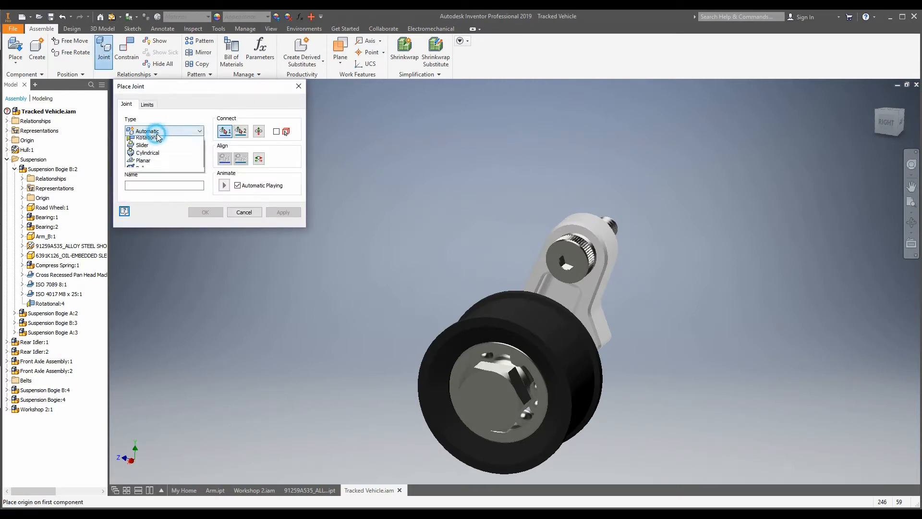
left_click(167, 160)
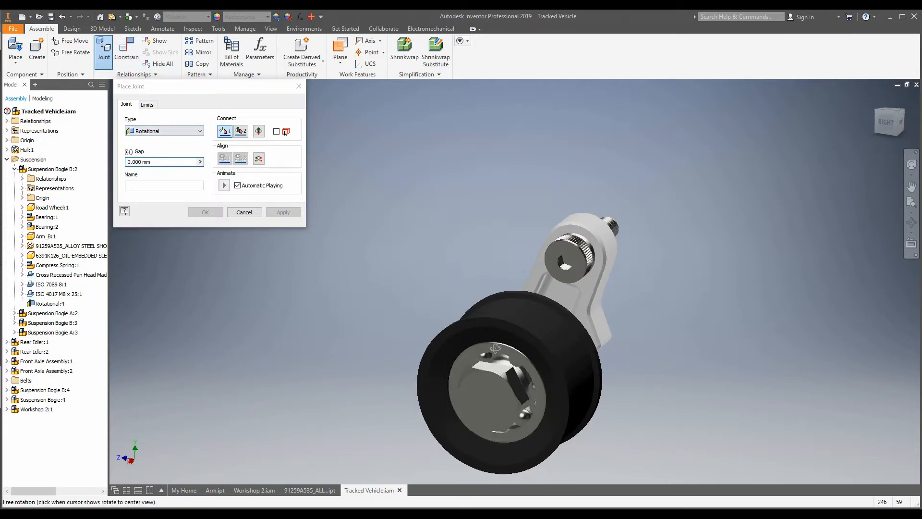
Set the joint's first origin on the circular edge at the threaded end of the shoulder screw's smooth shoulder.
middle_click_drag(562, 269, 317, 350, "shift")
scroll(564, 273, "up", 7)
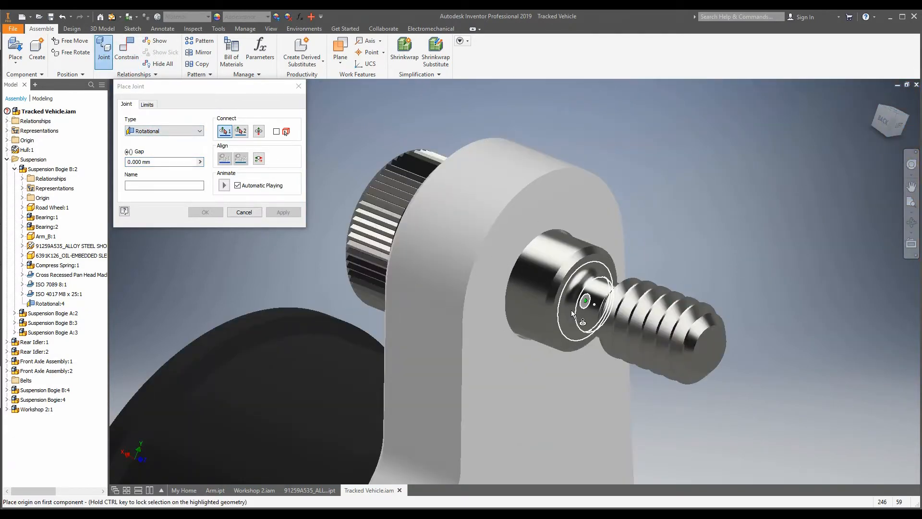
scroll(561, 307, "up", 3)
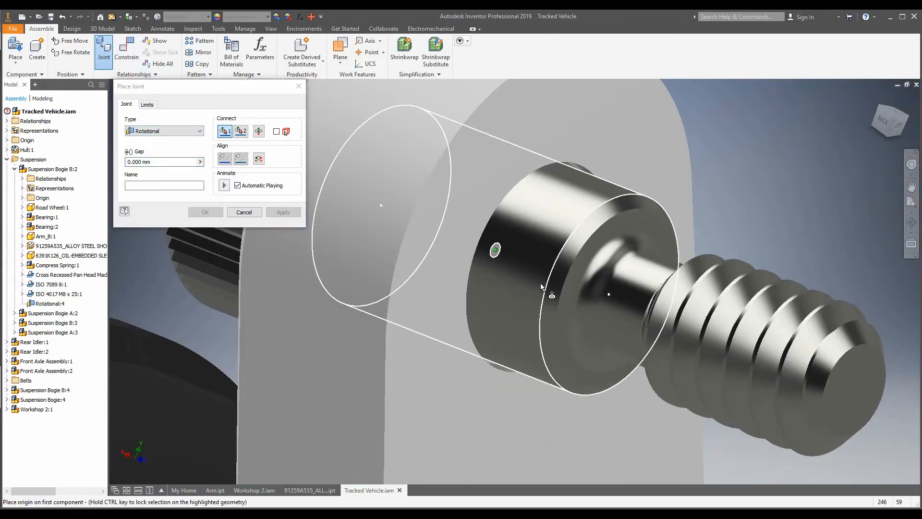
scroll(538, 293, "down", 5)
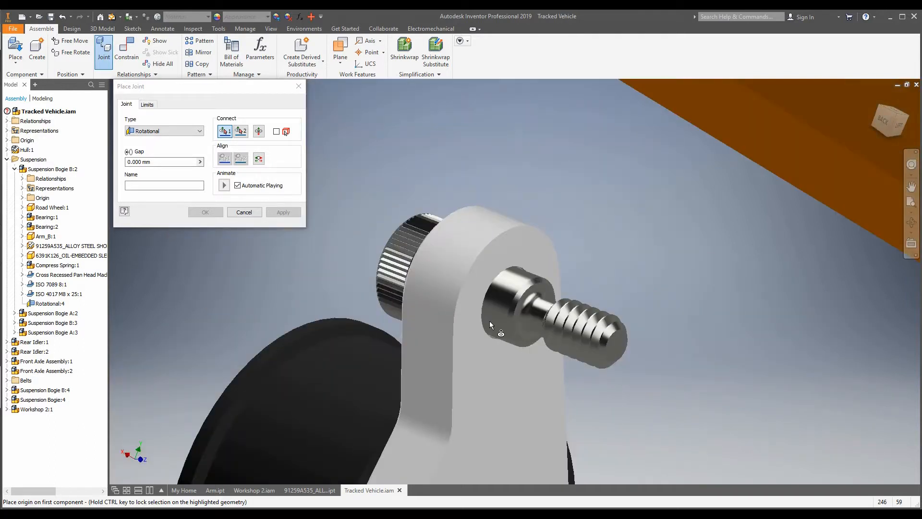
scroll(481, 321, "up", 1)
scroll(519, 328, "up", 2)
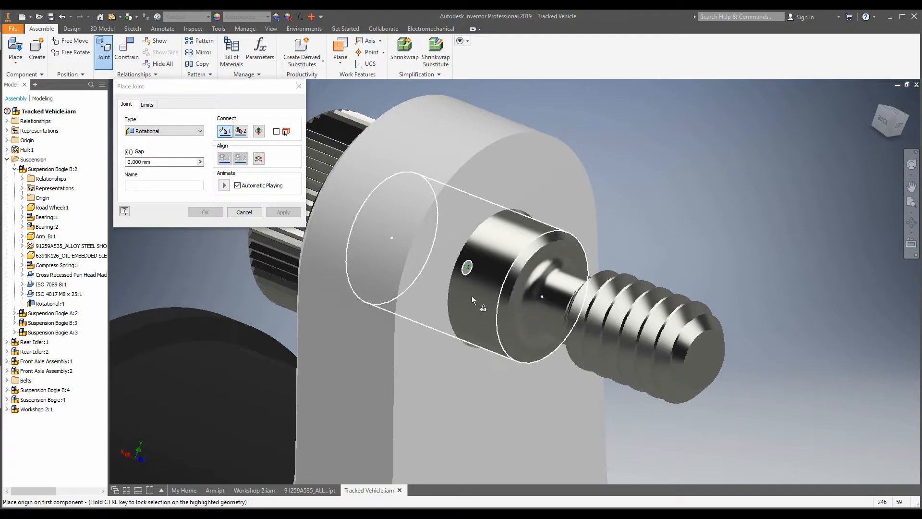
scroll(463, 286, "down", 4)
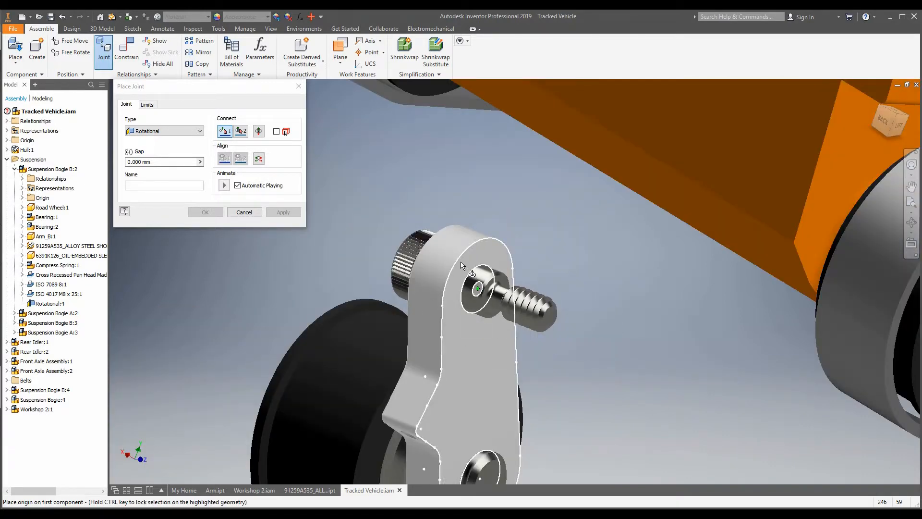
middle_click_drag(461, 274, 620, 327, "shift")
scroll(622, 327, "down", 6)
middle_click_drag(663, 260, 577, 194, "shift")
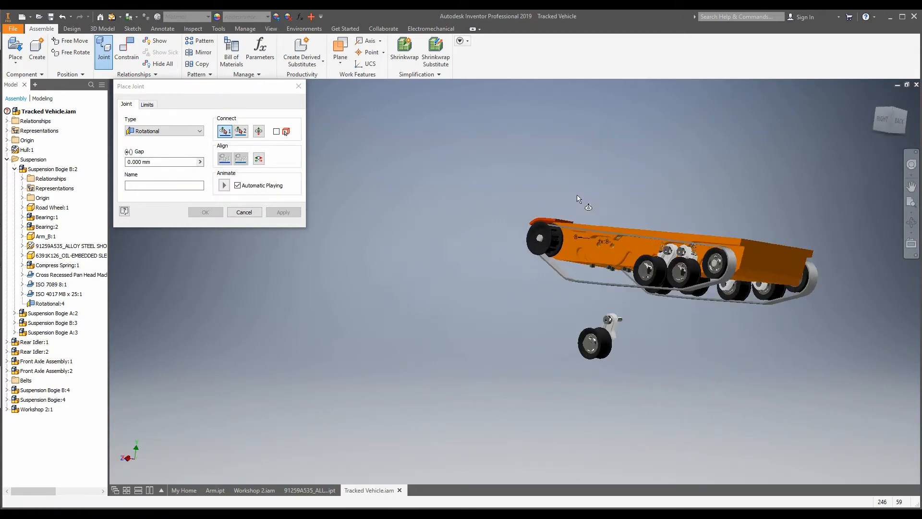
middle_click_drag(585, 332, 434, 318, "shift")
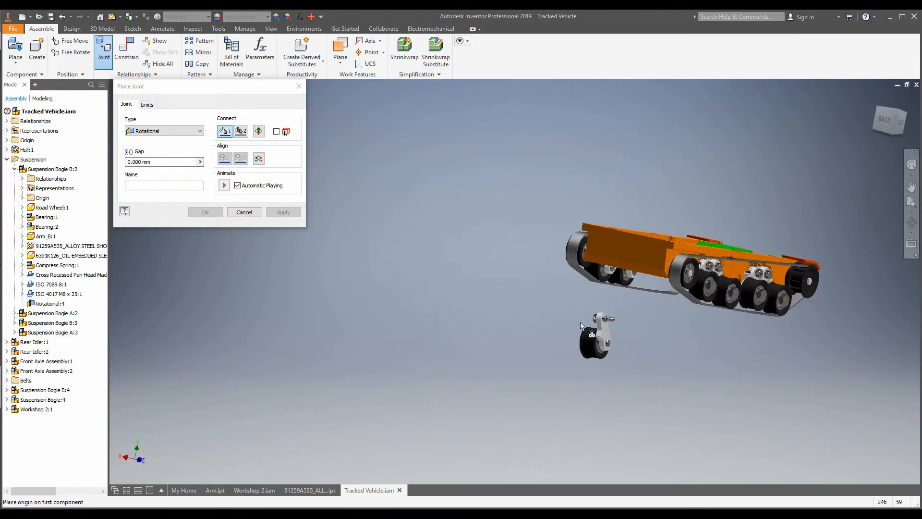
scroll(594, 319, "up", 6)
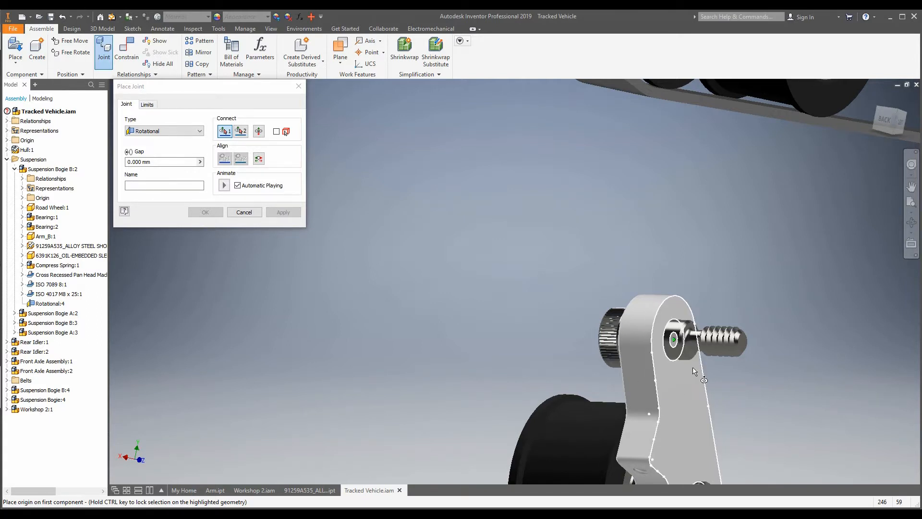
scroll(728, 348, "up", 3)
scroll(727, 348, "up", 3)
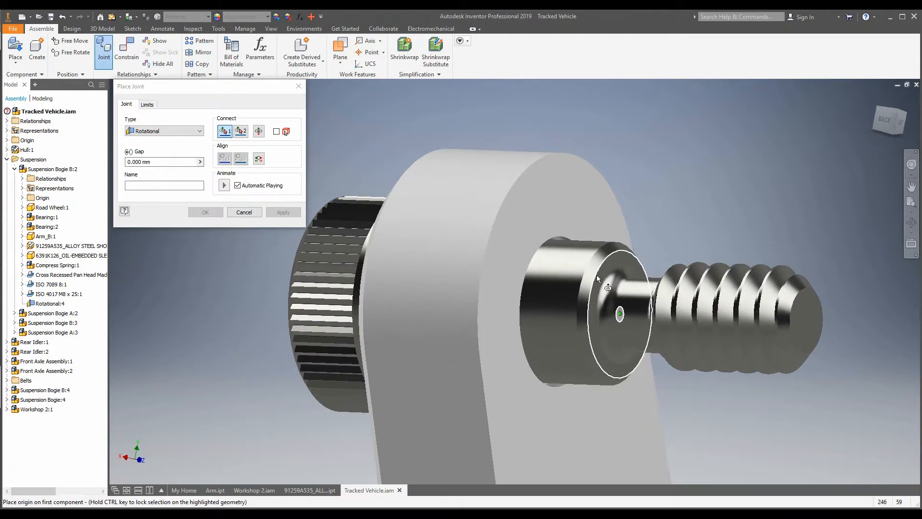
left_click(604, 268)
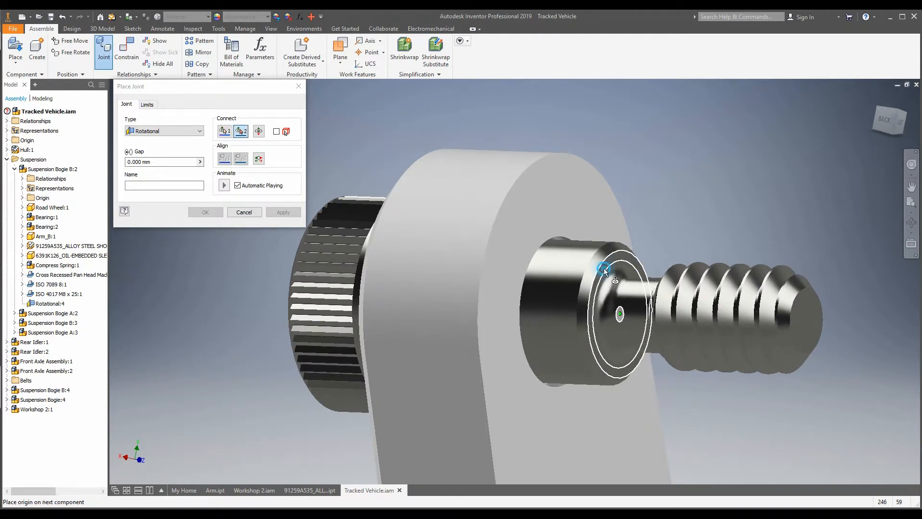
Set the joint's second origin at the outer rim of the empty hull mounting hole nearest the black sprocket wheel.
scroll(567, 322, "down", 6)
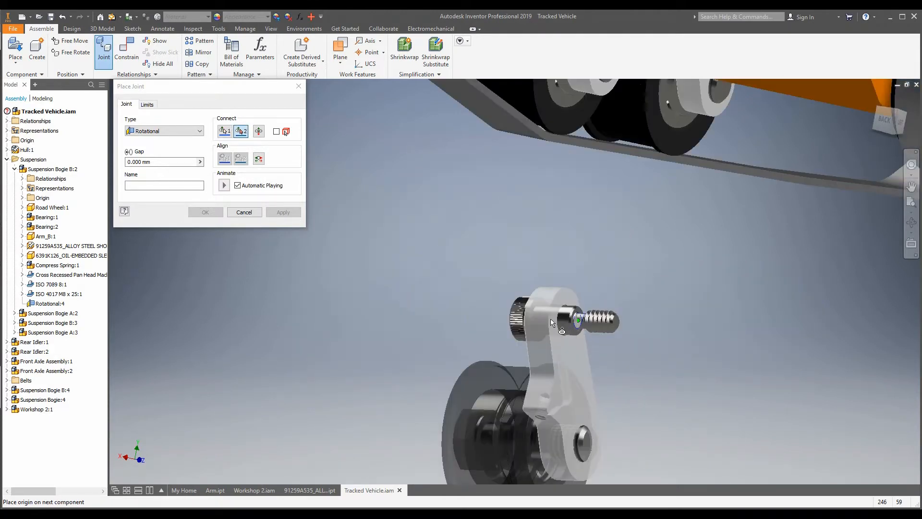
scroll(573, 379, "down", 3)
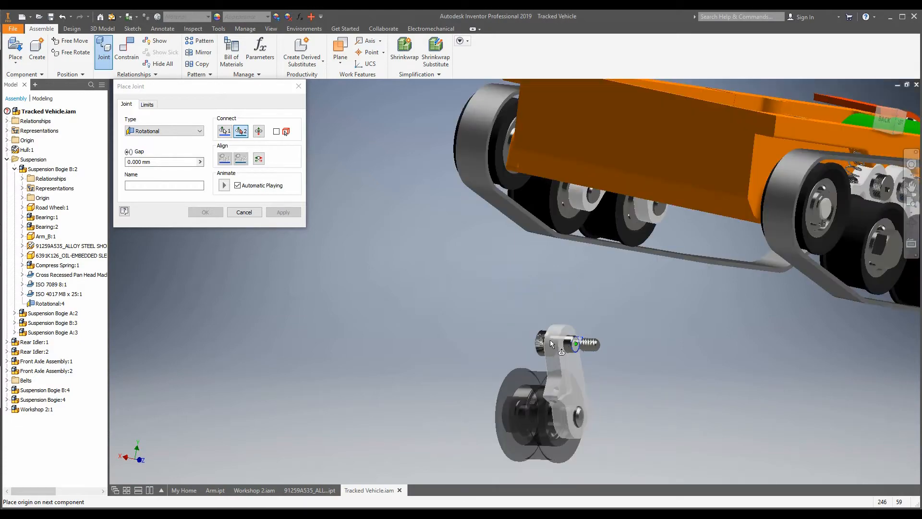
middle_click_drag(566, 351, 571, 212, "shift")
scroll(623, 262, "up", 8)
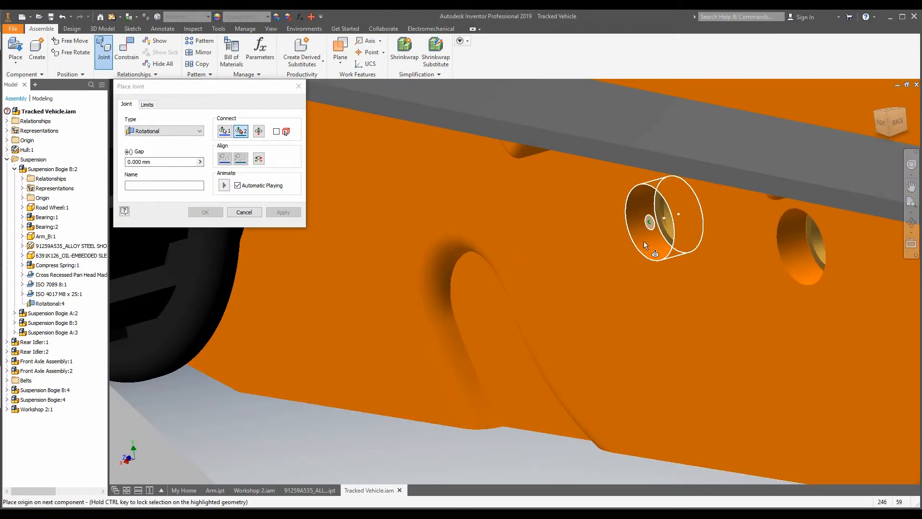
left_click(644, 237)
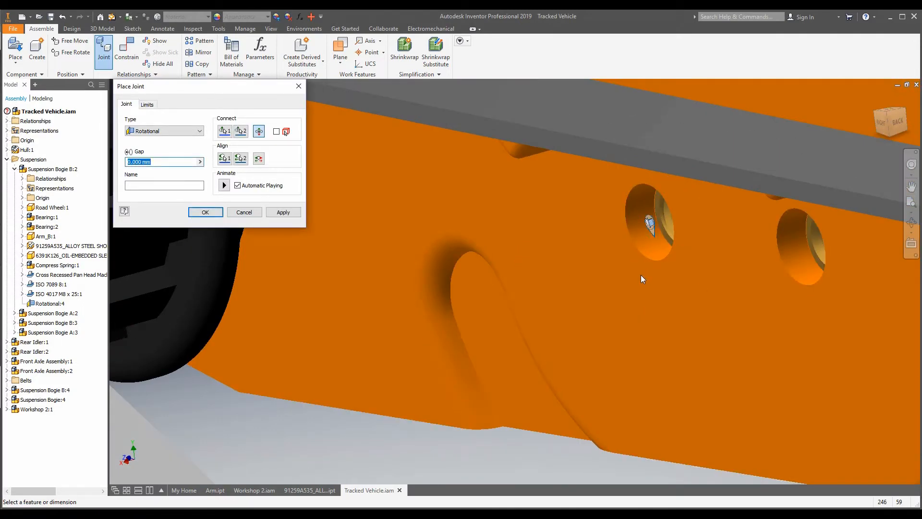
Examine the previewed Workshop 2 position against the fitted suspension bogies and turn off automatic playing of the joint animation.
scroll(653, 299, "down", 5)
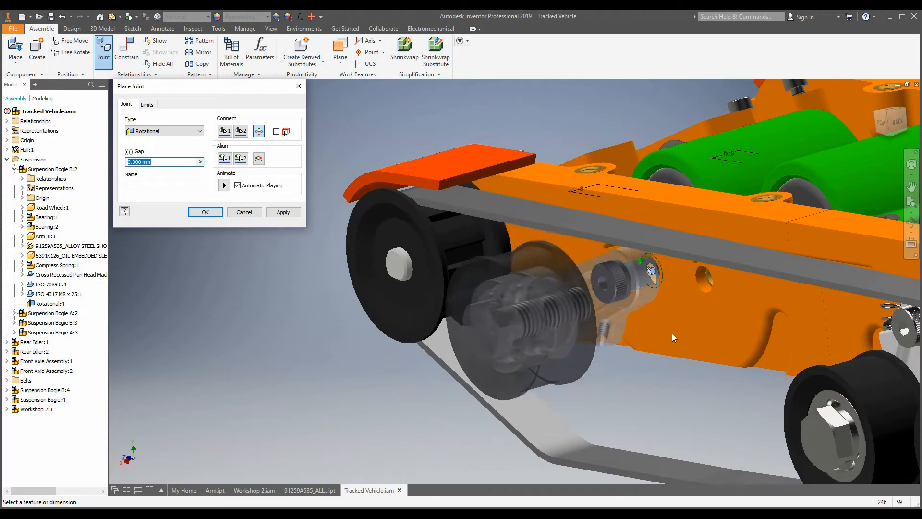
scroll(674, 338, "down", 8)
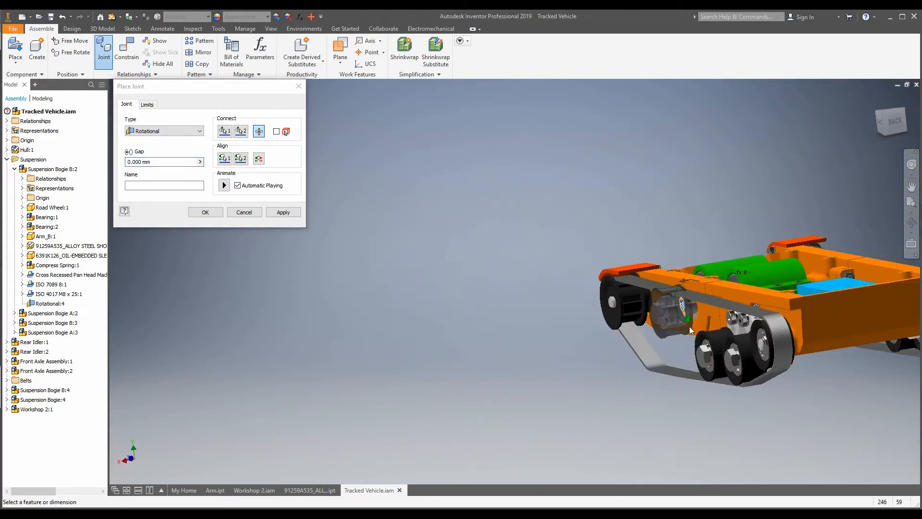
scroll(771, 332, "up", 6)
middle_click_drag(741, 308, 610, 314, "shift")
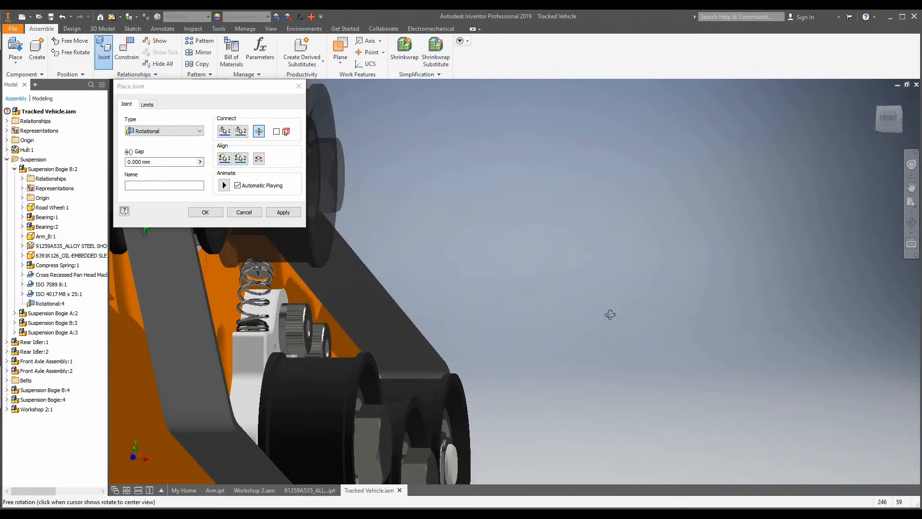
scroll(240, 310, "up", 6)
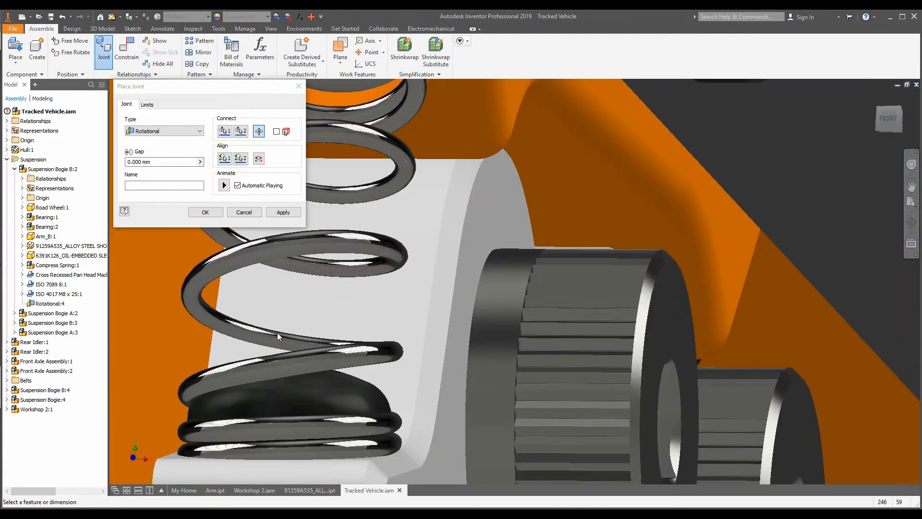
scroll(277, 337, "down", 6)
scroll(355, 366, "down", 2)
middle_click_drag(412, 350, 232, 374, "shift")
scroll(296, 338, "down", 3)
scroll(456, 303, "down", 2)
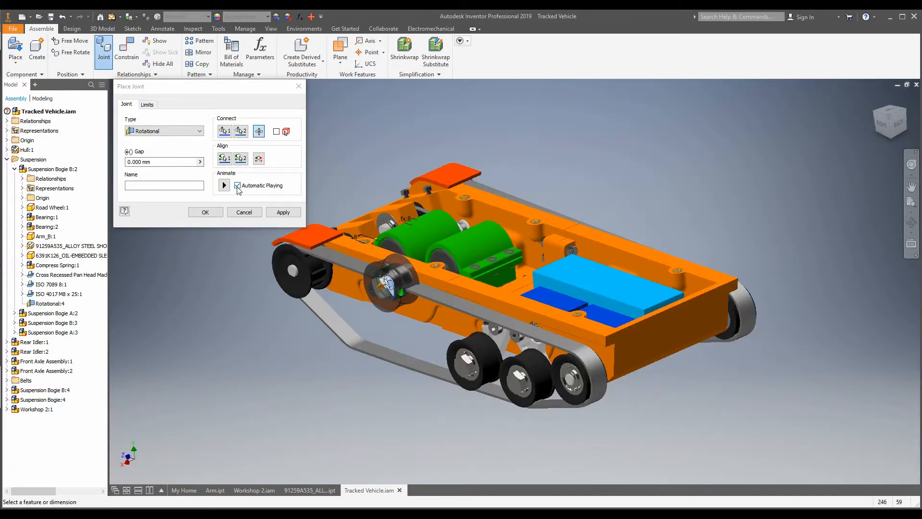
left_click(237, 186)
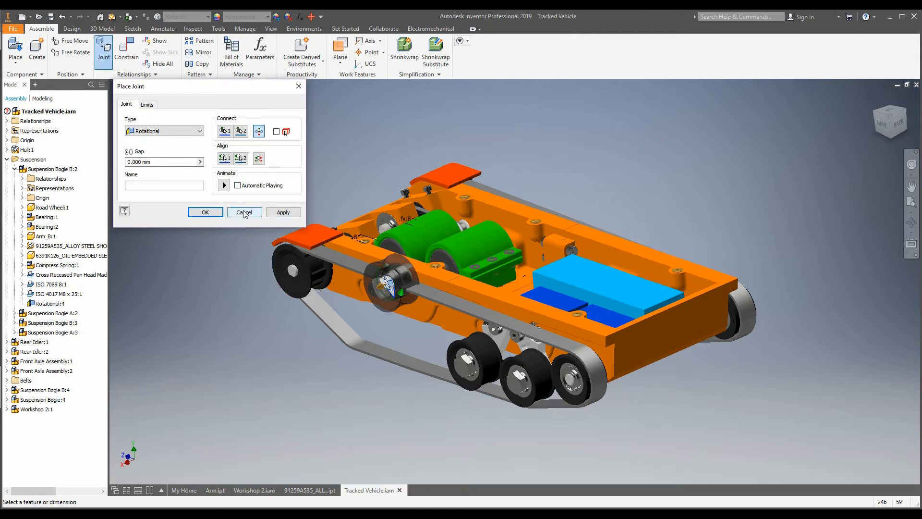
Redefine the joint's first origin on the circular hole edge of the arm's inner face, where the screw's shoulder emerges.
left_click(224, 132)
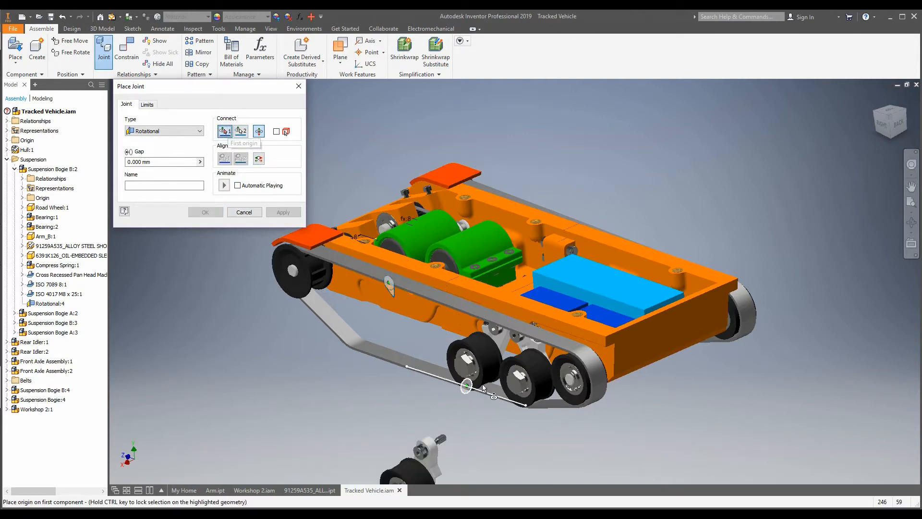
scroll(474, 386, "up", 2)
scroll(451, 449, "down", 3)
scroll(373, 235, "up", 2)
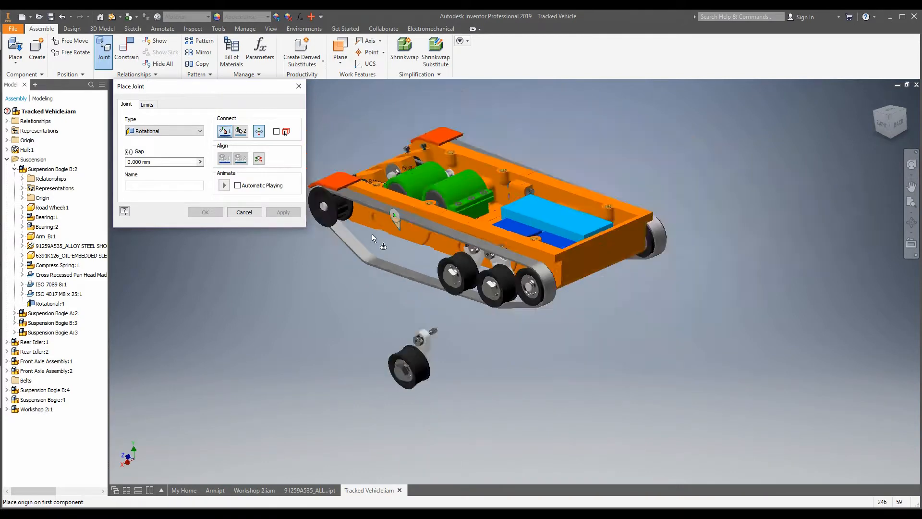
scroll(372, 233, "down", 3)
middle_click_drag(371, 230, 414, 234, "shift")
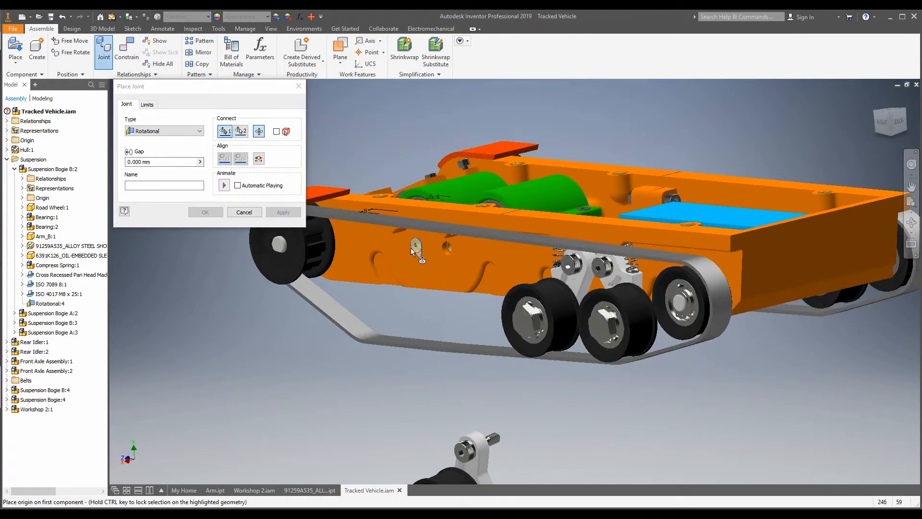
scroll(418, 238, "down", 5)
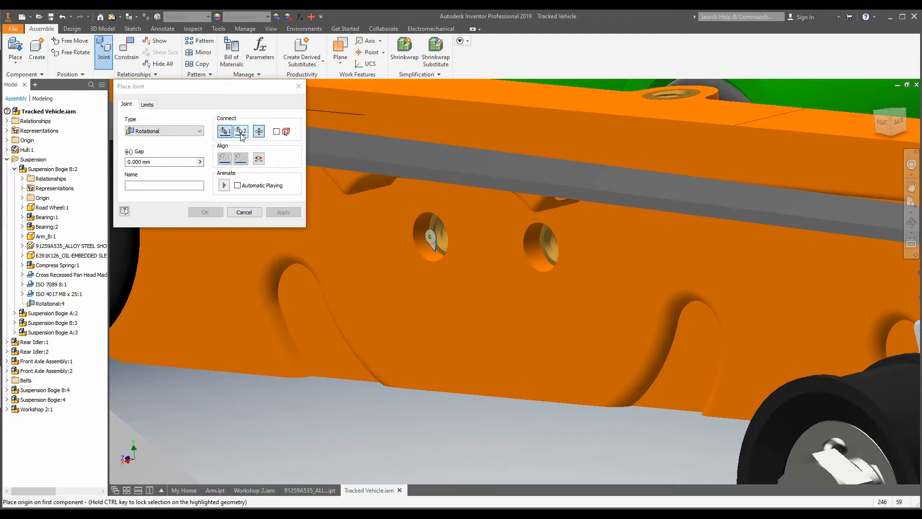
scroll(407, 324, "down", 10)
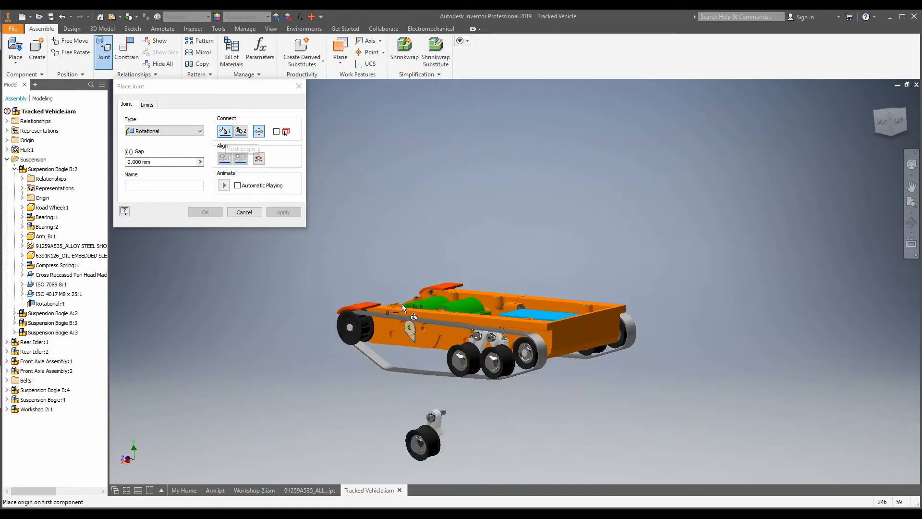
scroll(417, 427, "up", 3)
scroll(420, 365, "up", 5)
middle_click_drag(445, 385, 310, 367, "shift")
scroll(432, 253, "up", 5)
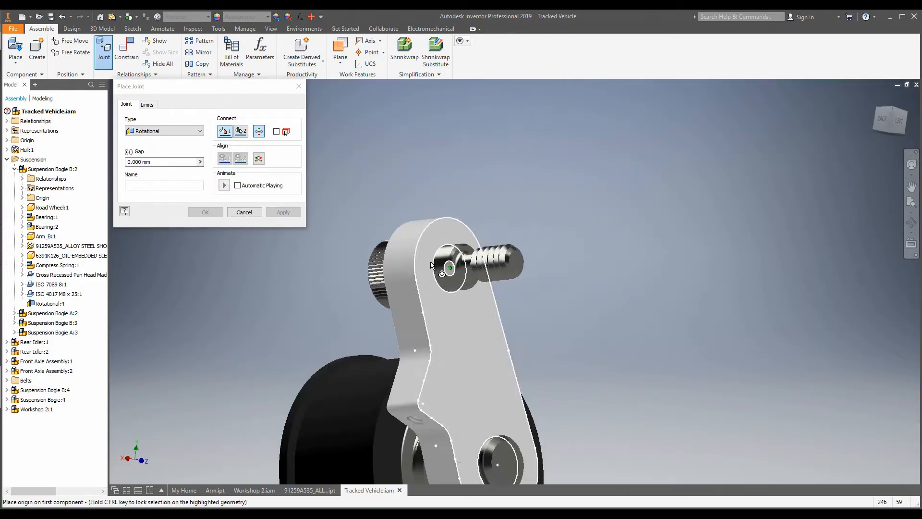
scroll(436, 266, "up", 4)
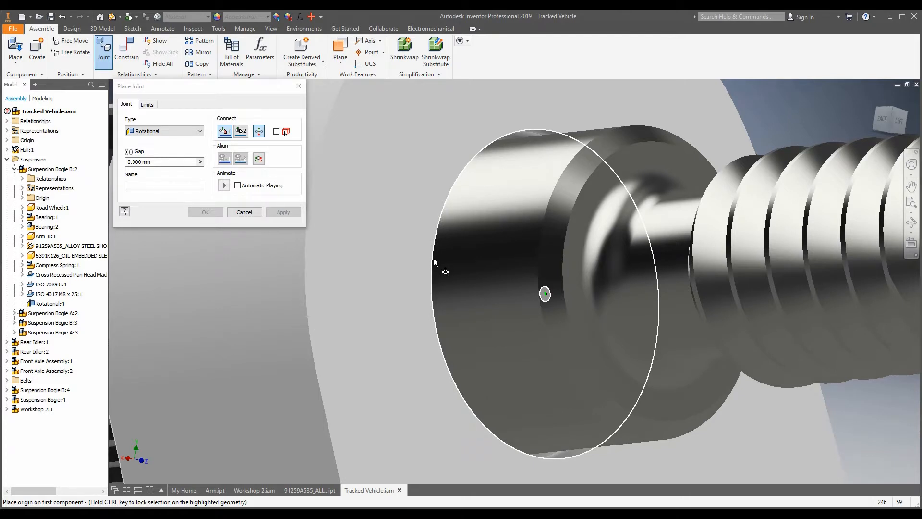
left_click(434, 260)
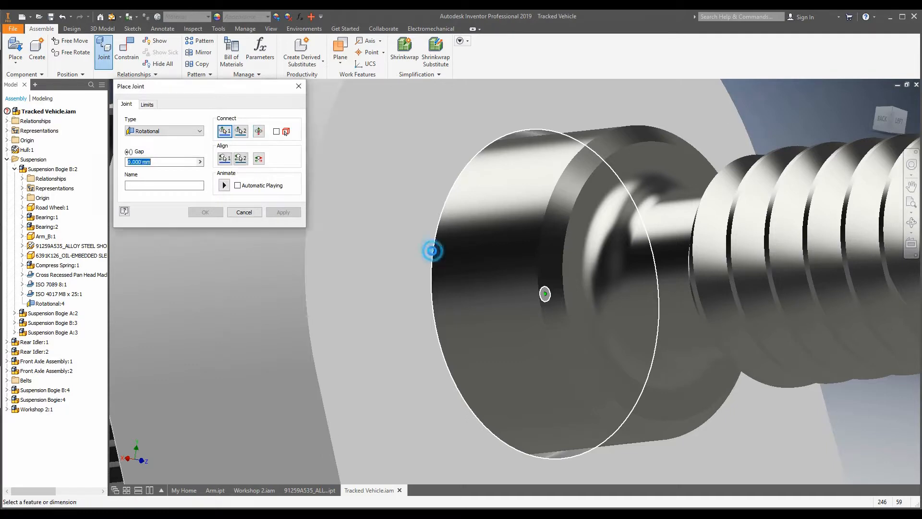
Check the previewed assembly against the hull, turn automatic playing back on and play the joint animation.
scroll(431, 292, "down", 8)
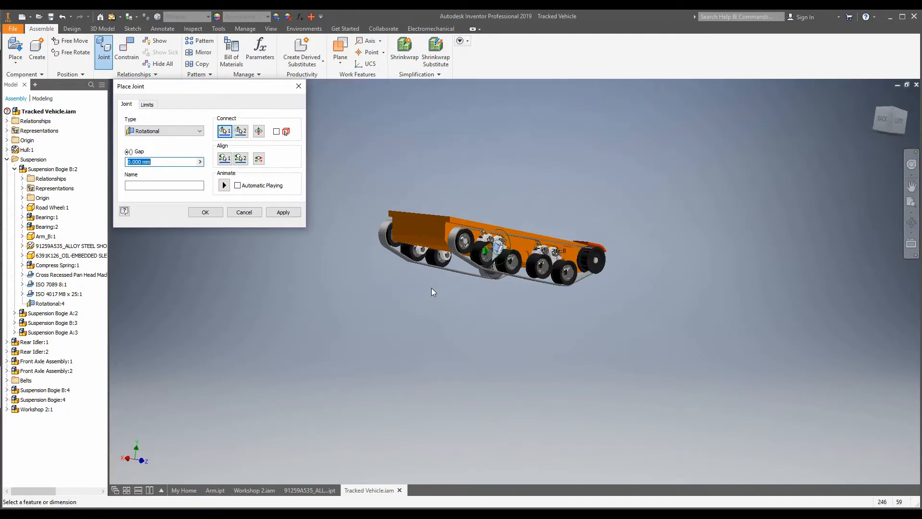
middle_click_drag(441, 254, 541, 263, "shift")
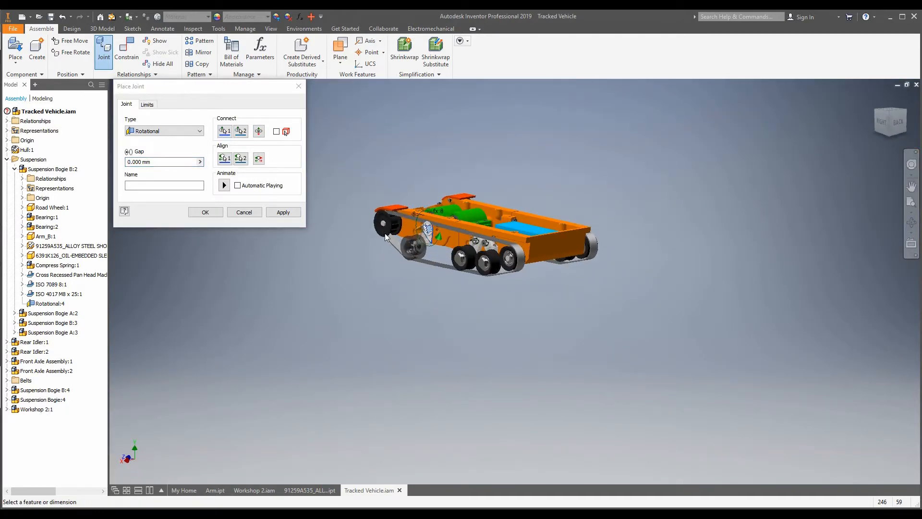
scroll(412, 240, "up", 10)
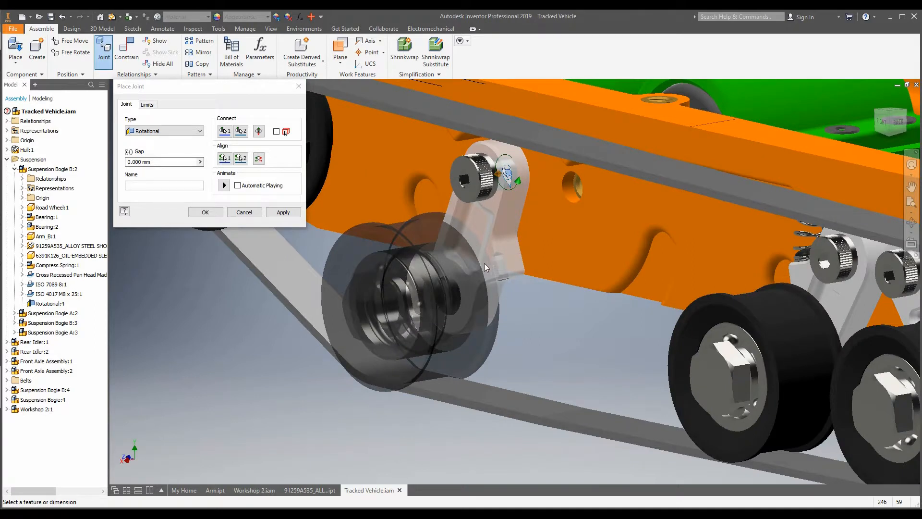
left_click(246, 184)
left_click(225, 186)
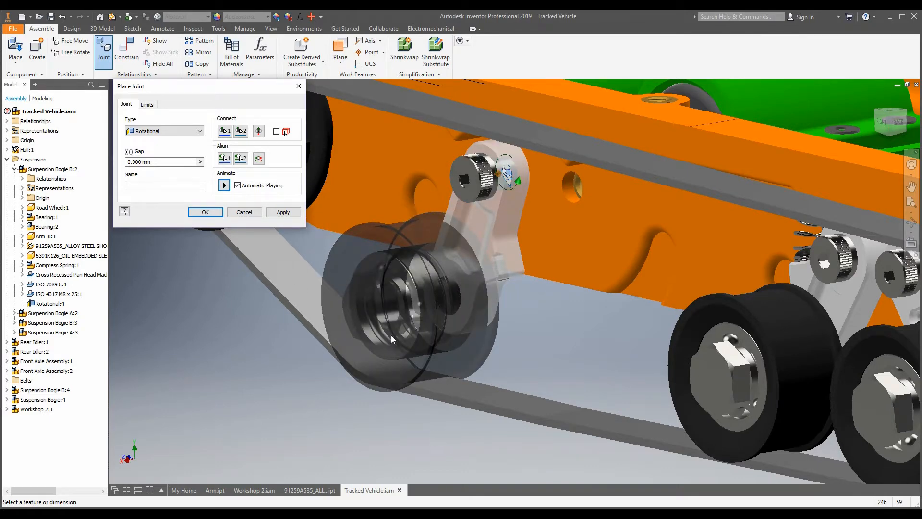
scroll(442, 356, "down", 5)
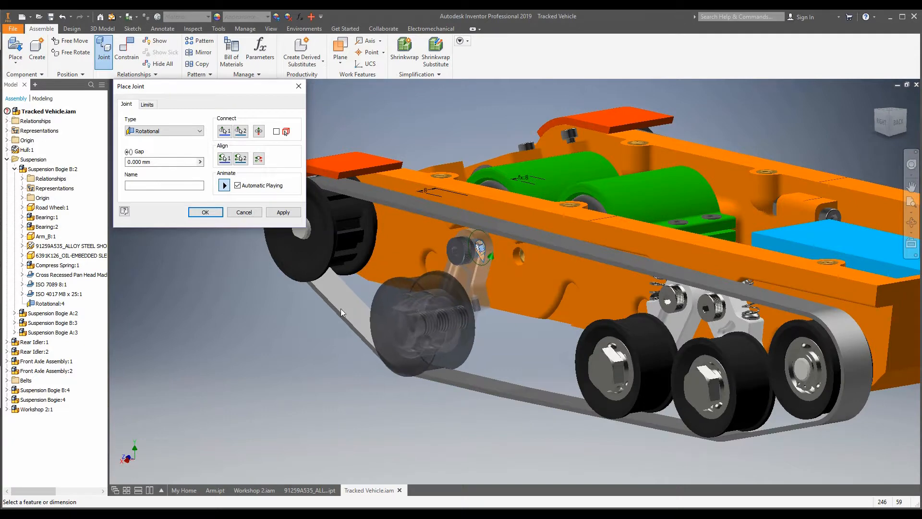
Apply the rotational joint and swing the Workshop 2 assembly about its mounting screw so the road wheel hangs down towards the track belt.
left_click(270, 213)
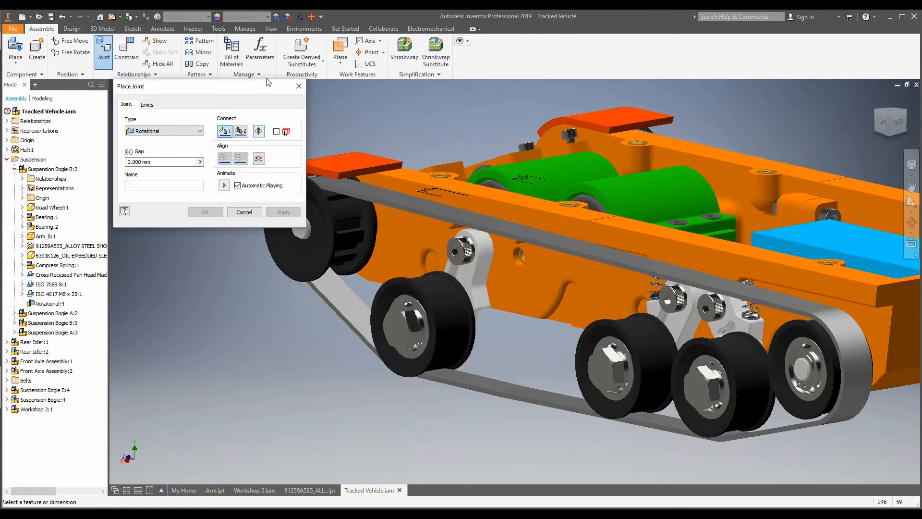
left_click(299, 87)
left_click_drag(409, 292, 446, 394)
left_click(442, 416)
Examine the attached Workshop 2 assembly against the other fitted bogies and the neighbouring empty mounting hole in the hull.
middle_click_drag(567, 386, 424, 359, "shift")
scroll(425, 359, "up", 3)
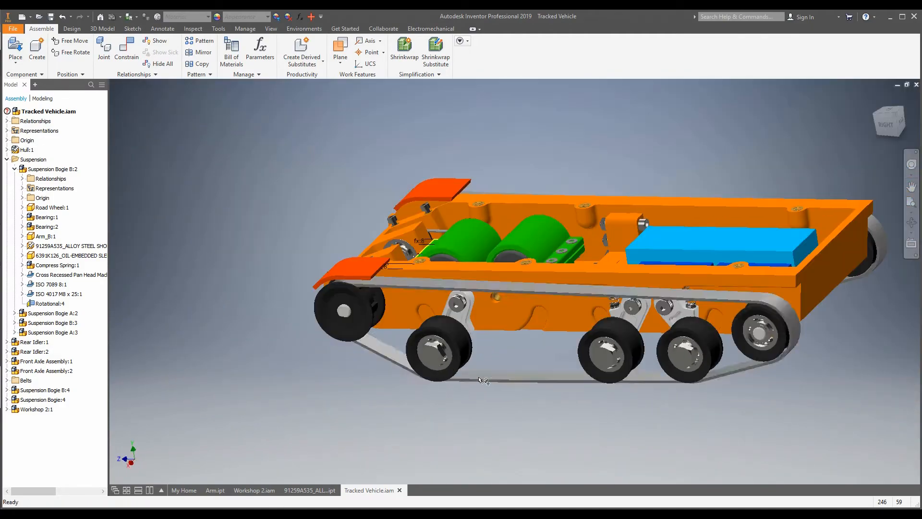
scroll(640, 367, "down", 3)
middle_click_drag(612, 335, 748, 315, "shift")
left_click_drag(747, 315, 732, 328)
left_click(672, 451)
scroll(603, 449, "up", 3)
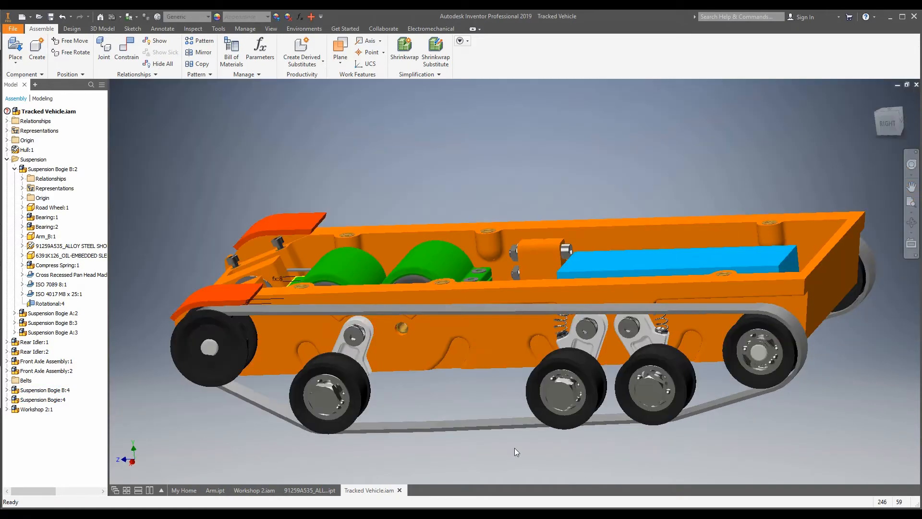
scroll(324, 404, "down", 3)
scroll(291, 367, "up", 3)
scroll(292, 408, "down", 3)
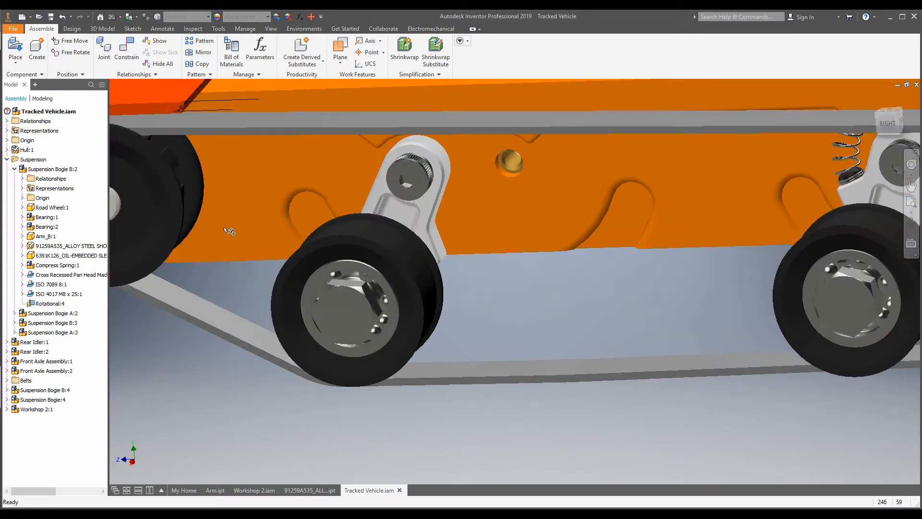
Start mirroring components and pick the whole Workshop 2 assembly as the component to mirror.
left_click(202, 53)
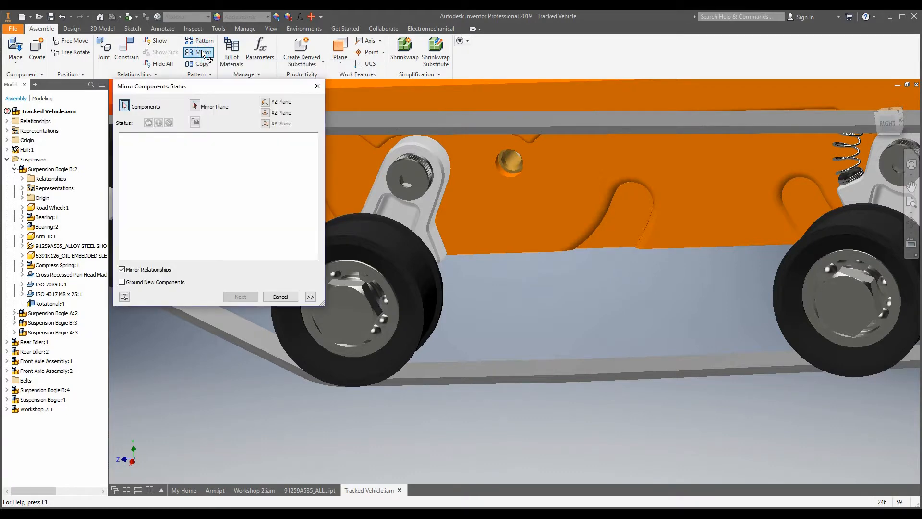
scroll(461, 194, "down", 3)
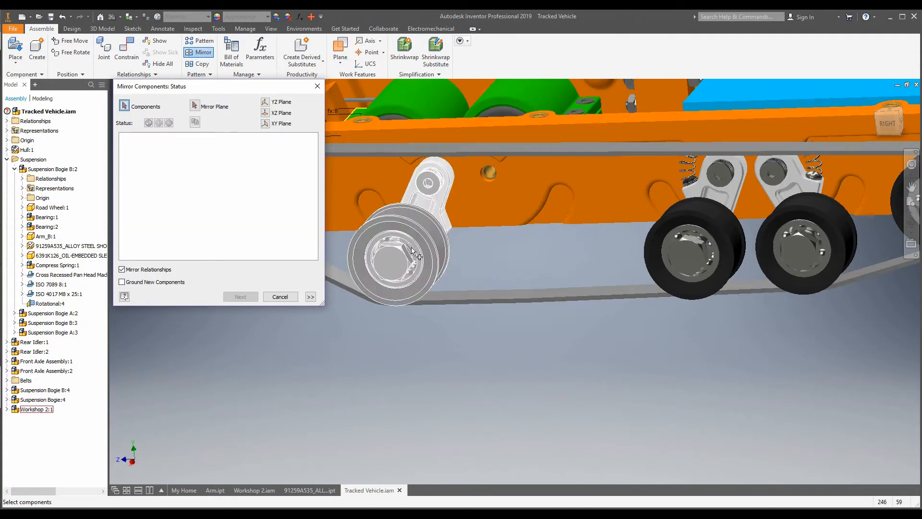
scroll(412, 250, "down", 6)
scroll(456, 303, "up", 8)
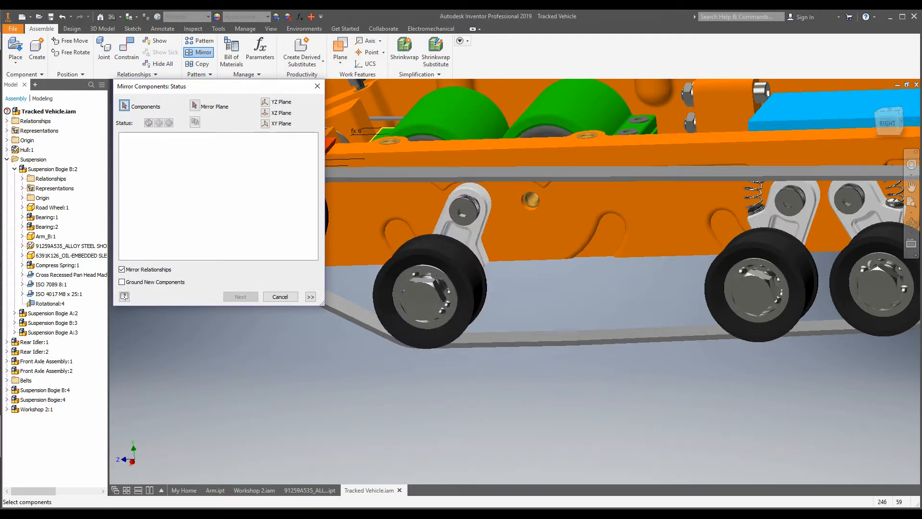
left_click(457, 277)
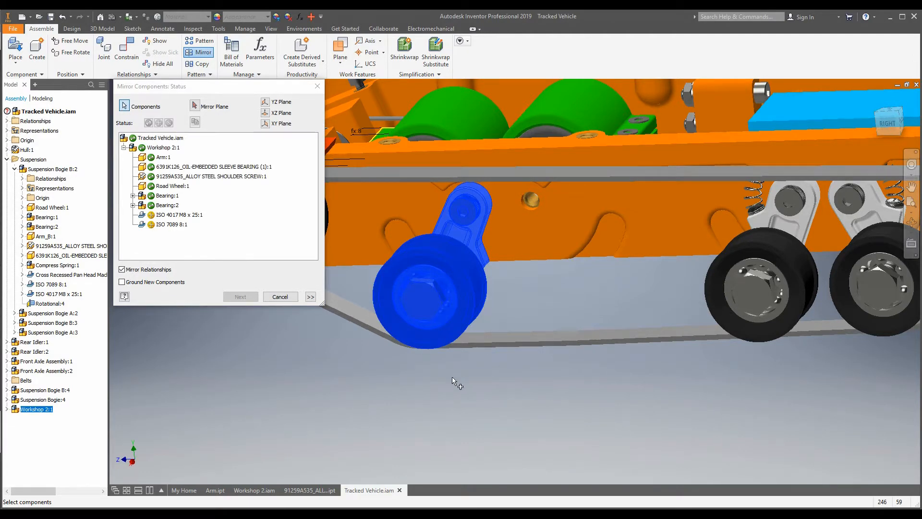
middle_click_drag(450, 319, 380, 349)
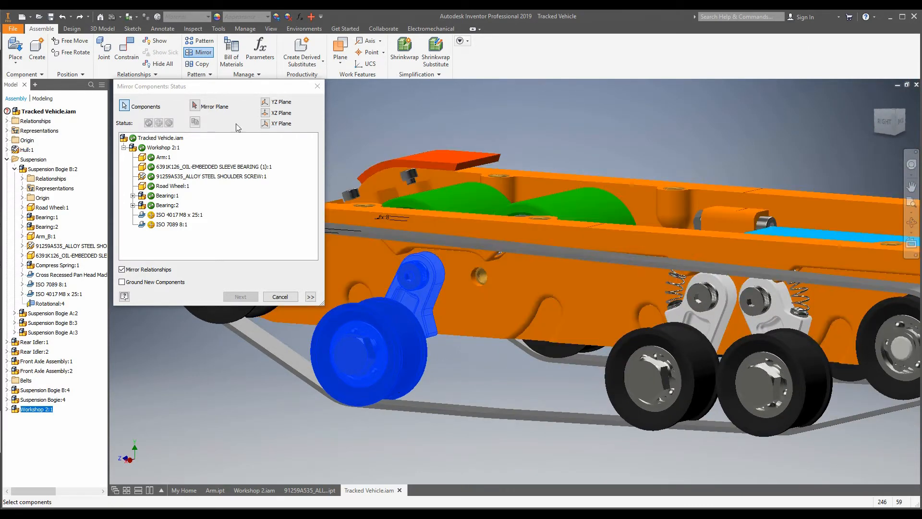
Set the flat side face of the Workshop 2 arm, facing the empty hull hole, as the mirror plane and check the preview.
left_click(194, 105)
scroll(433, 298, "up", 3)
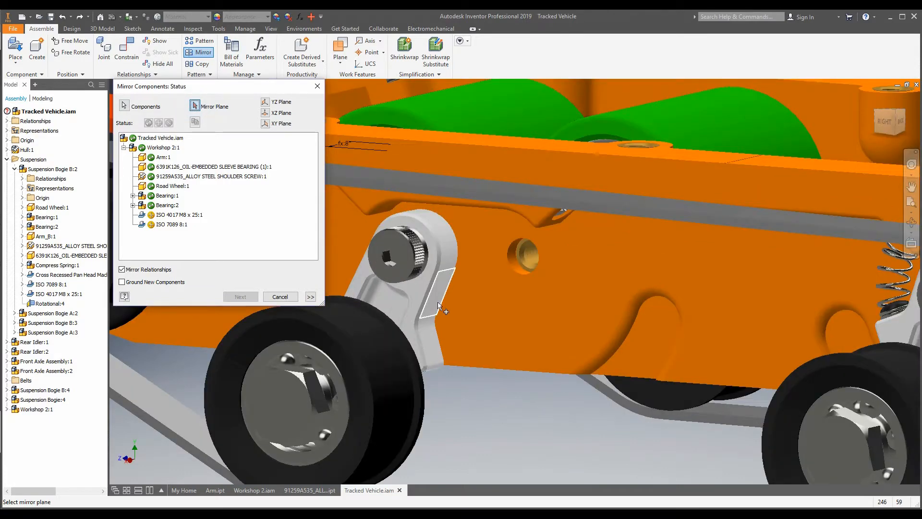
mouse_move(438, 303)
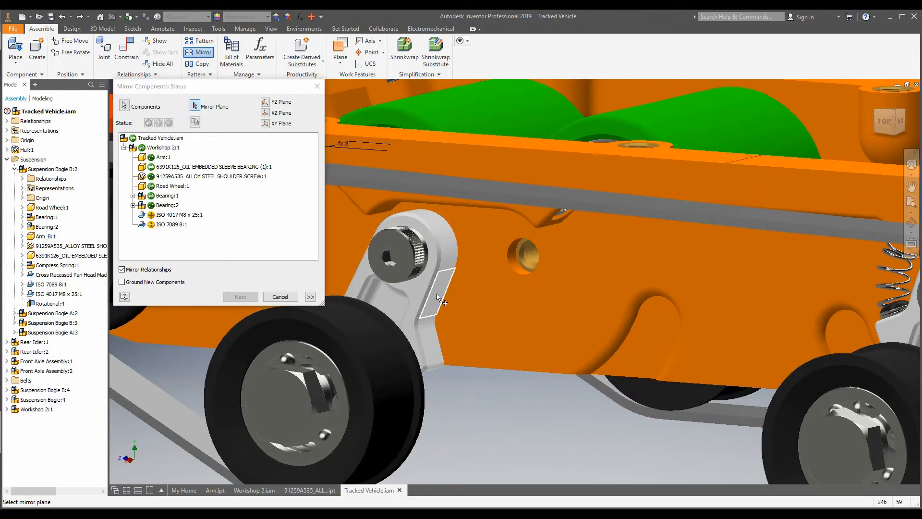
left_click(438, 299)
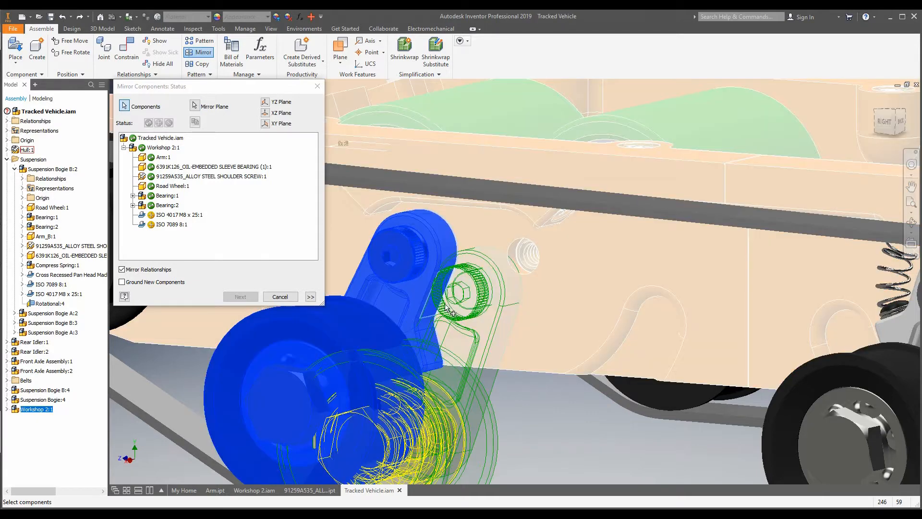
scroll(401, 383, "down", 5)
scroll(401, 383, "up", 5)
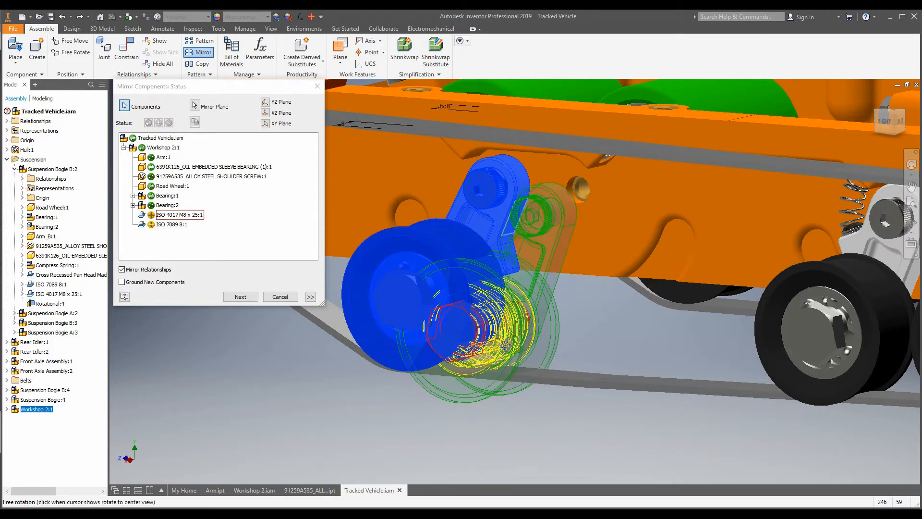
middle_click_drag(505, 346, 394, 332, "shift")
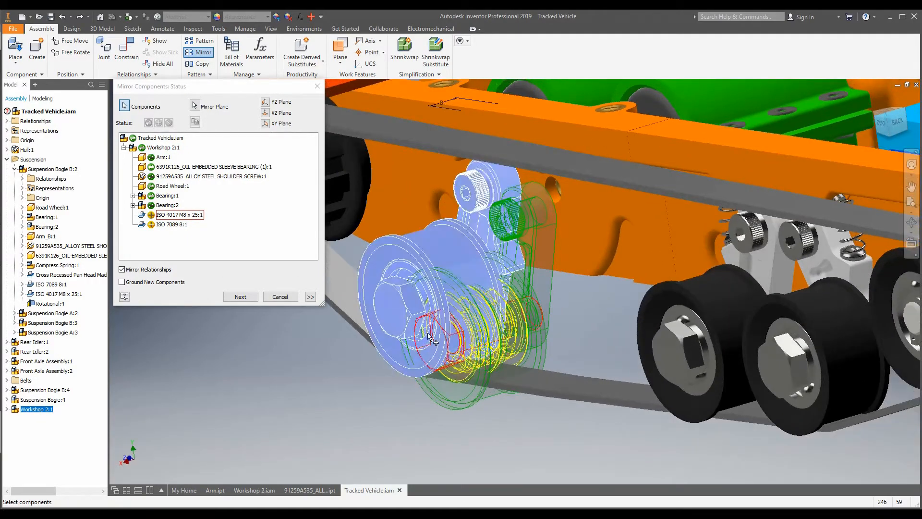
Insert the mirrored assembly as new files with the suffix _MIR and move the copy clear of the hull and track.
left_click(237, 295)
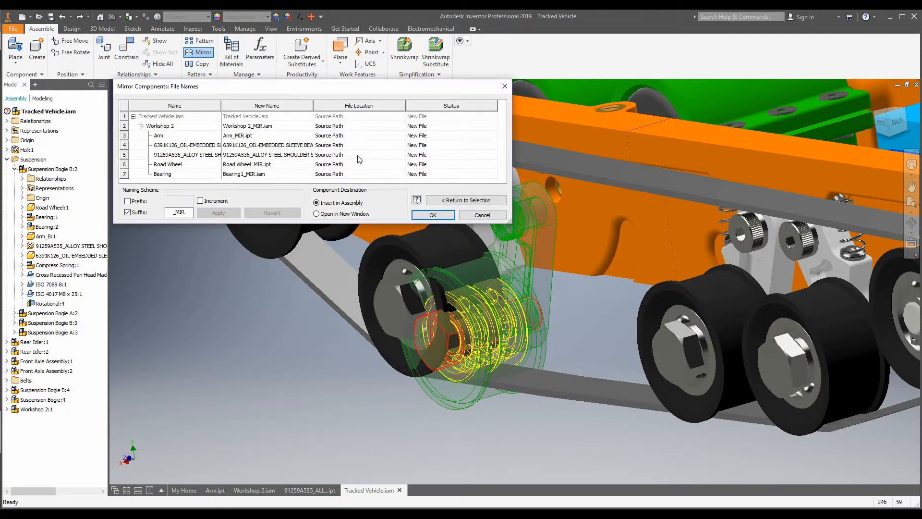
left_click(433, 215)
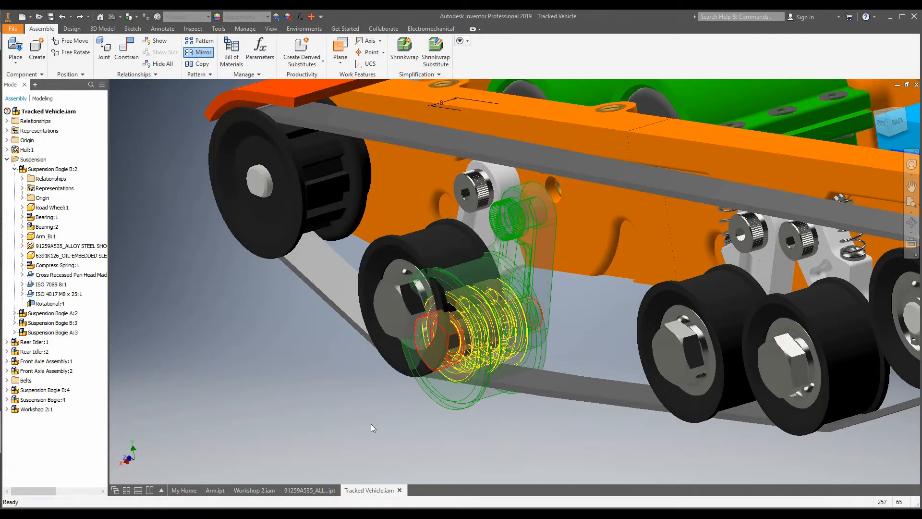
left_click_drag(545, 340, 274, 397)
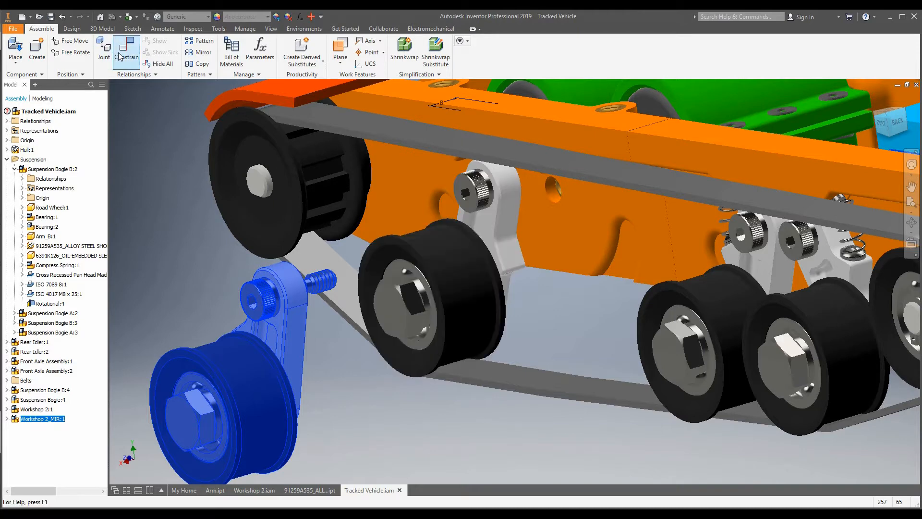
Start a Rotational joint with its first origin on the mirrored arm's inner hole edge, where the screw's shoulder emerges.
left_click(104, 50)
left_click(144, 130)
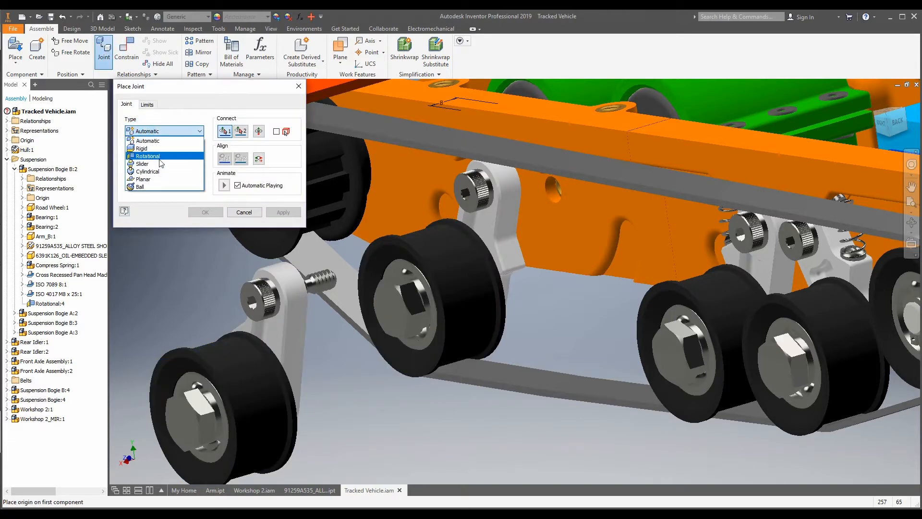
left_click(160, 157)
mouse_move(323, 334)
middle_mouse_down("shift")
mouse_move(248, 302)
mouse_move(323, 347)
middle_mouse_up("shift")
scroll(343, 344, "down", 3)
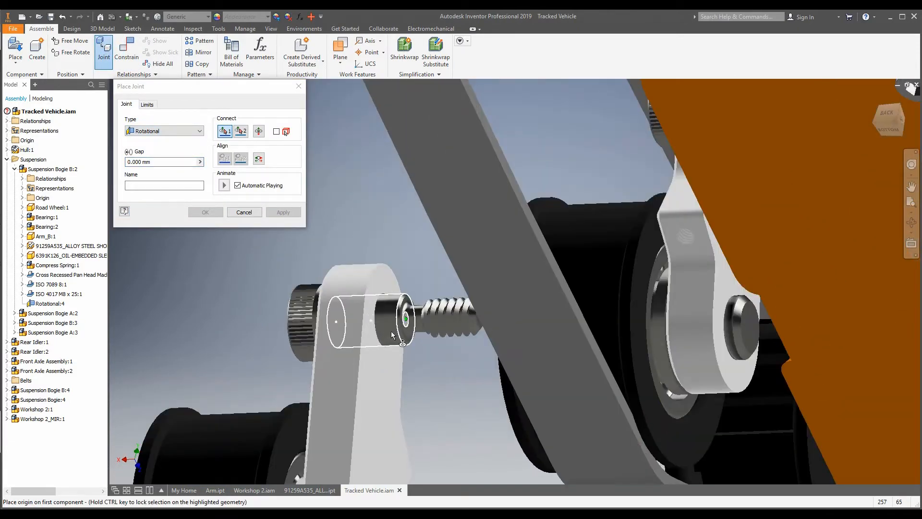
scroll(371, 321, "down", 5)
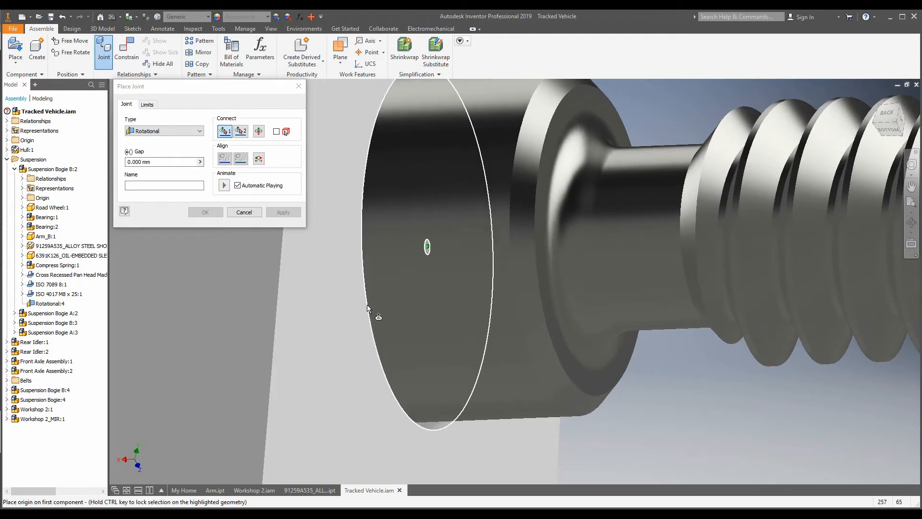
left_click(373, 315)
Set the joint's second origin at the outer rim of the empty hull mounting hole beside the attached Workshop 2 arm.
scroll(360, 359, "up", 3)
middle_click_drag(361, 360, 477, 410, "shift")
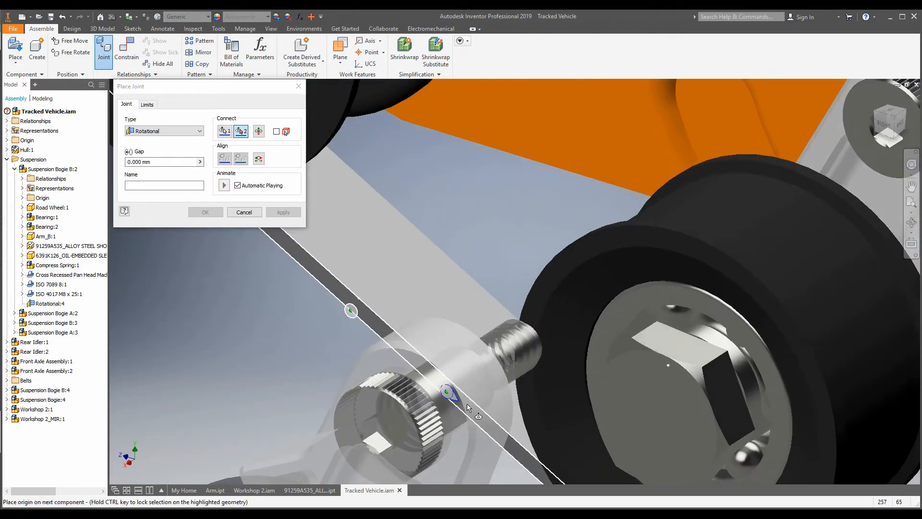
scroll(477, 410, "up", 5)
scroll(629, 408, "down", 5)
scroll(627, 408, "up", 4)
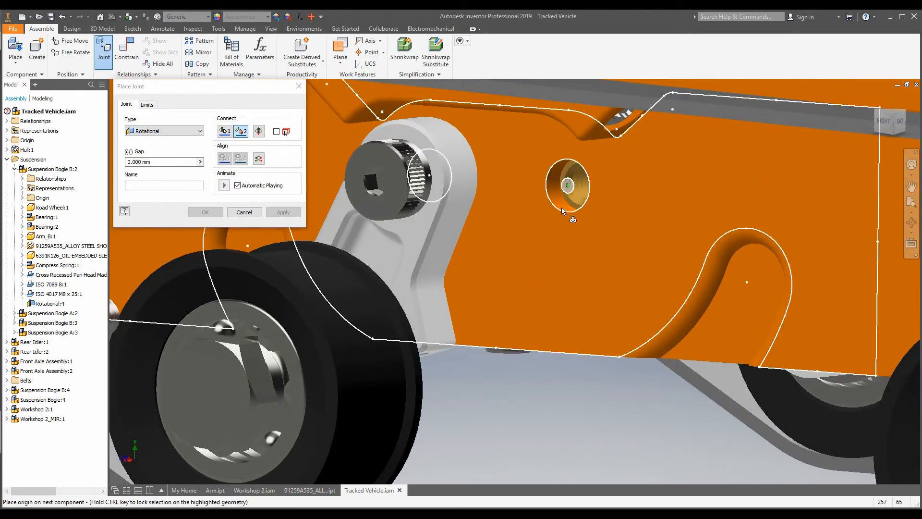
left_click(563, 204)
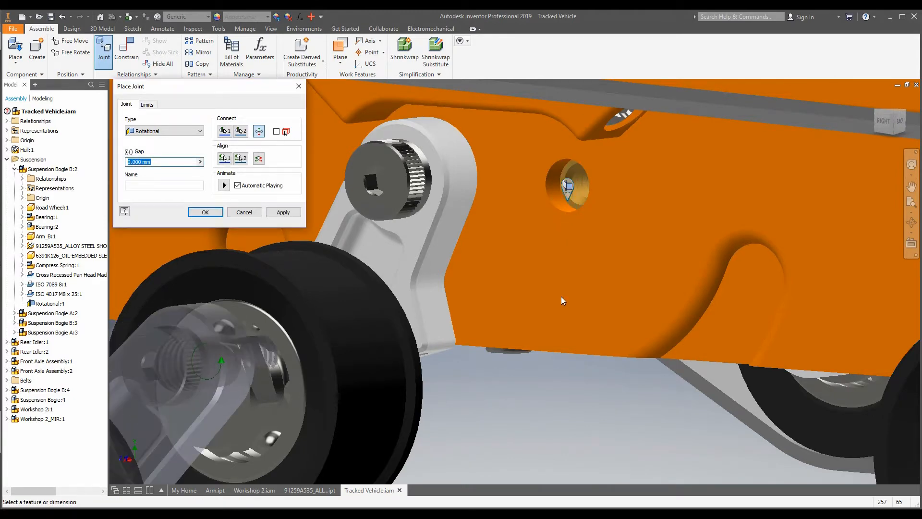
Apply the rotational joint and swing the mirrored Workshop 2 assembly down so its wheel rests on the track belt beside the original.
scroll(562, 329, "up", 3)
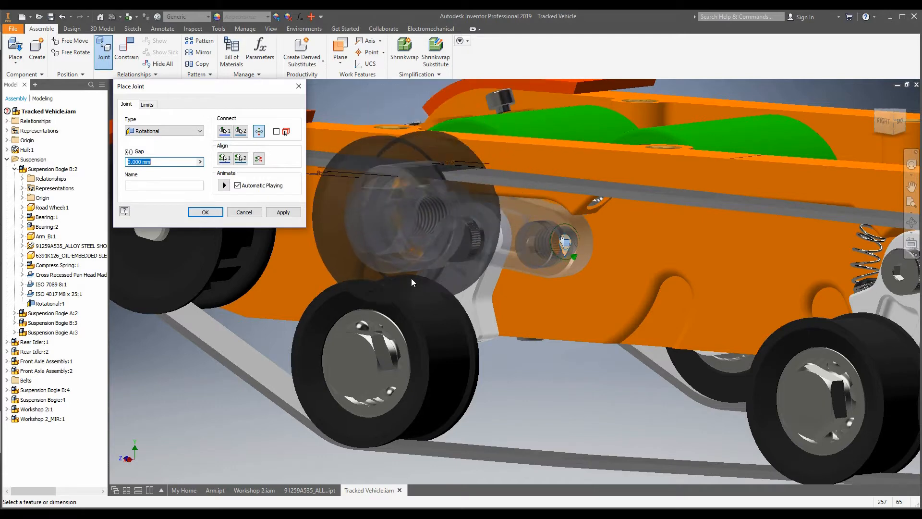
left_click(284, 213)
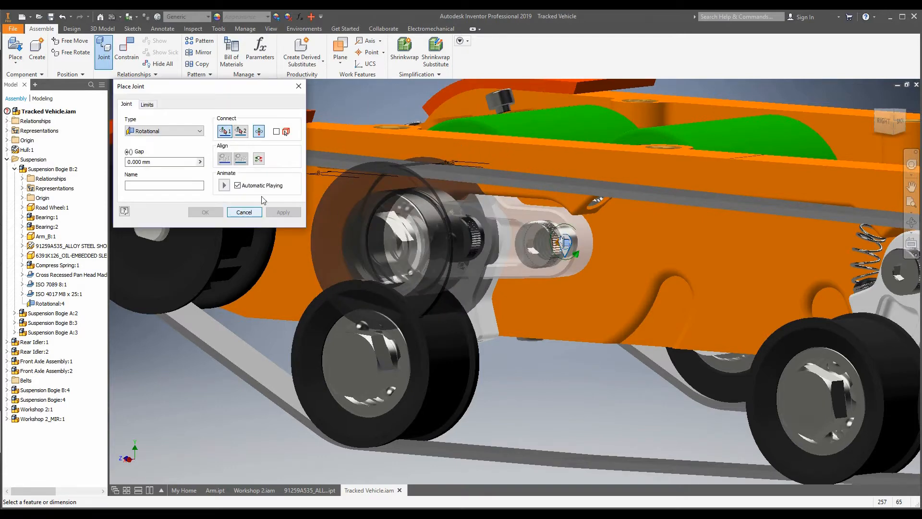
left_click(298, 85)
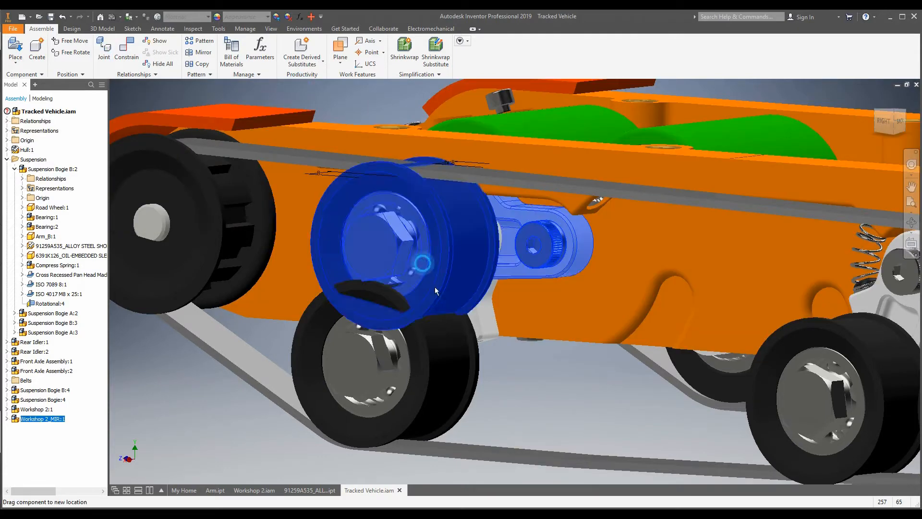
left_click_drag(434, 287, 555, 391)
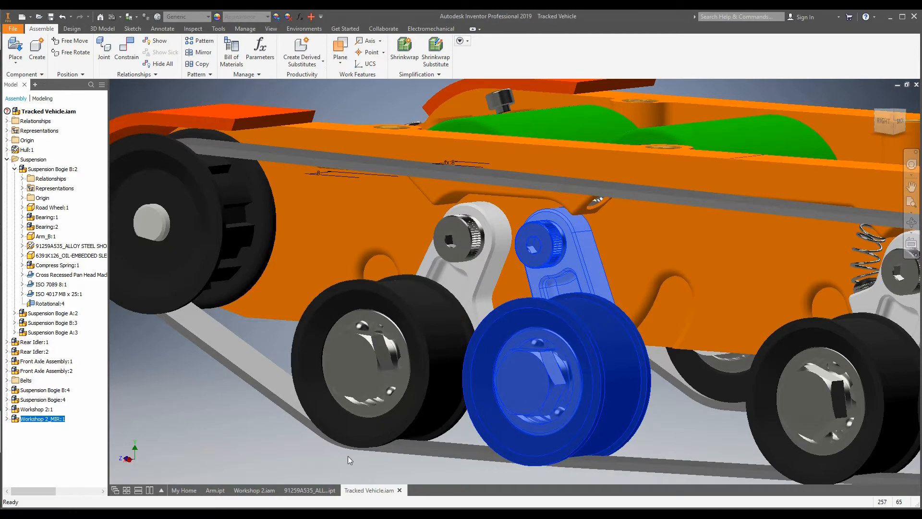
left_click(223, 414)
View the whole vehicle from the side, the front and isometrically to check the newly fitted pair of suspension assemblies.
middle_click_drag(223, 414, 525, 312, "shift")
scroll(499, 353, "down", 6)
scroll(594, 370, "up", 3)
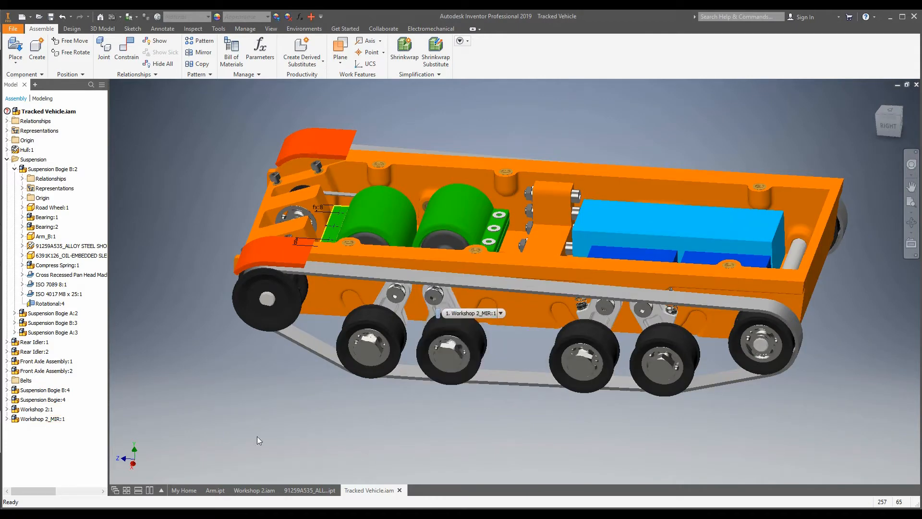
middle_click_drag(328, 357, 324, 325, "shift")
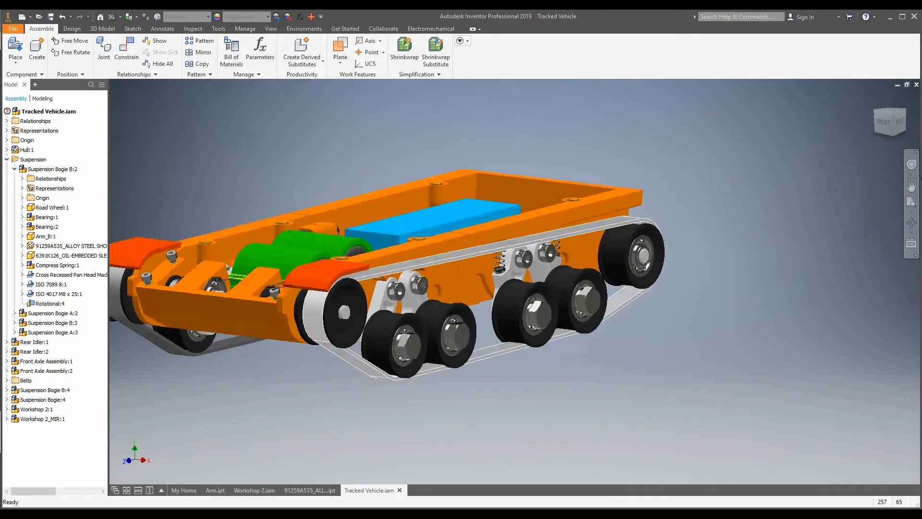
left_click(892, 113)
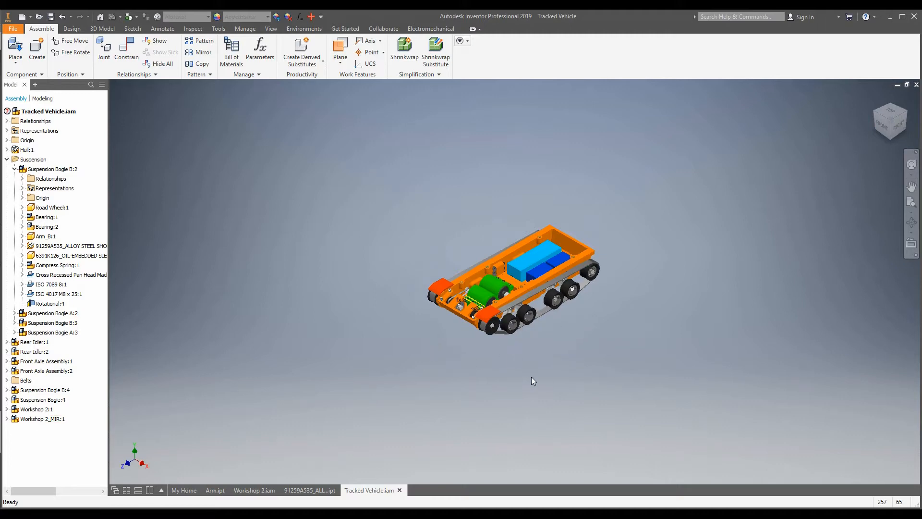
Inspect the front end of the vehicle around the front axle, the drive belts and the two green motors.
scroll(543, 331, "down", 7)
scroll(534, 316, "up", 3)
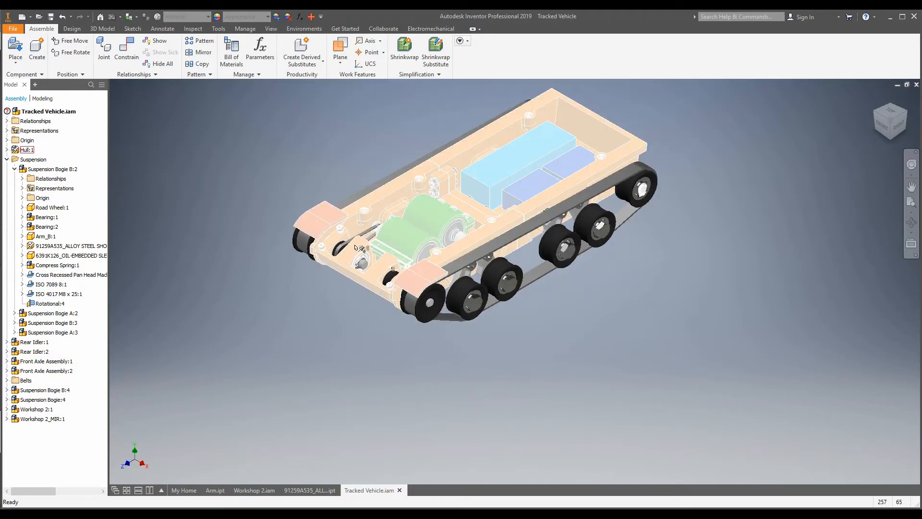
scroll(360, 248, "down", 6)
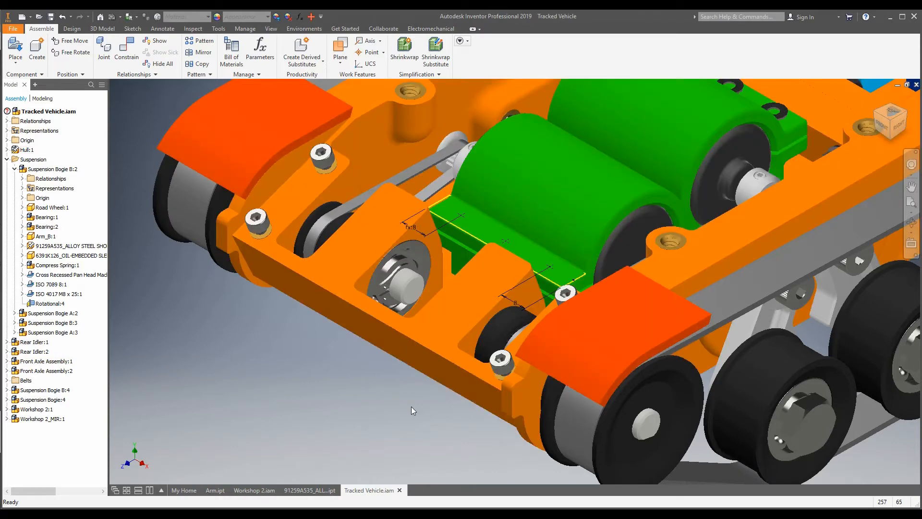
scroll(411, 407, "up", 3)
scroll(468, 286, "down", 3)
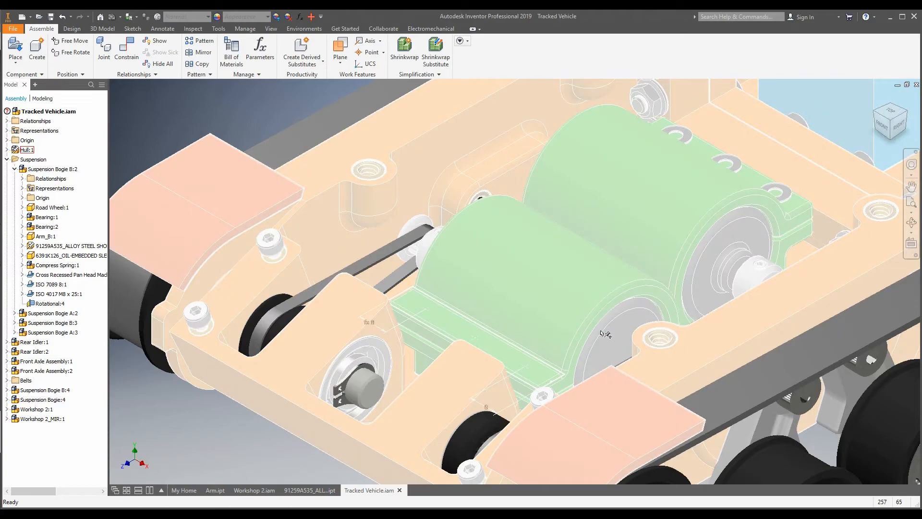
middle_click_drag(605, 333, 533, 358, "shift")
scroll(610, 331, "up", 3)
scroll(640, 289, "down", 7)
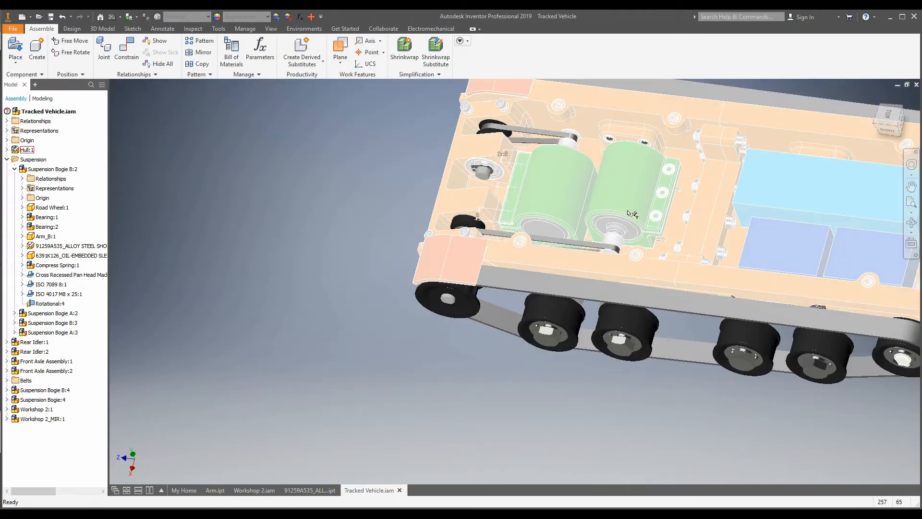
scroll(625, 212, "up", 4)
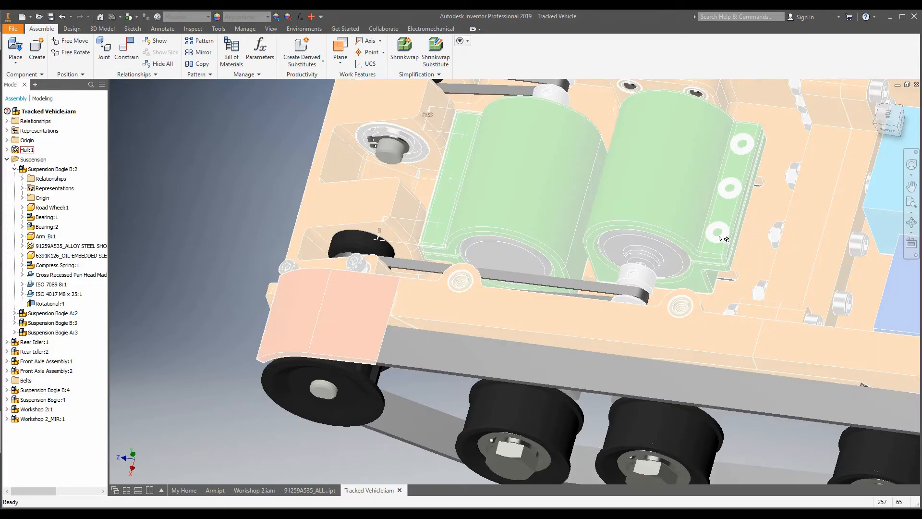
Examine the front motor collar and its unbolted mounting flange, both close up and in relation to the whole hull.
left_click(698, 242)
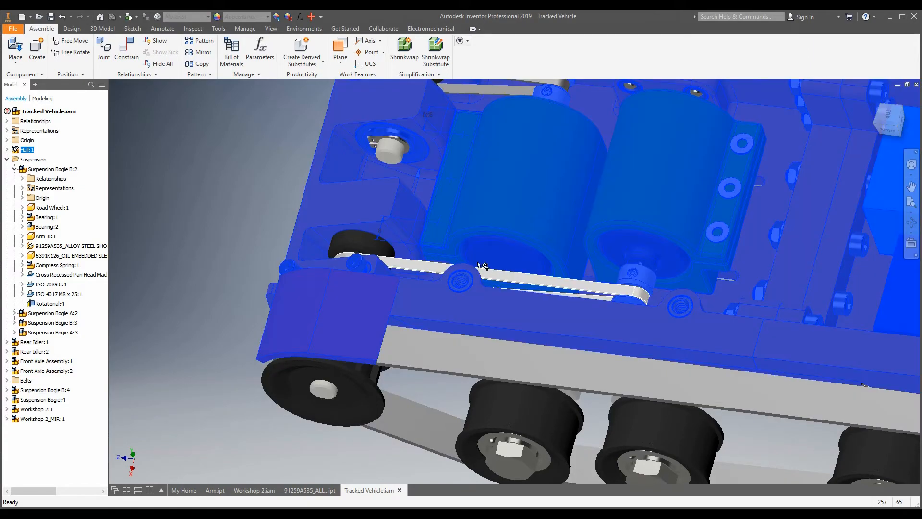
left_click(266, 240)
middle_click_drag(487, 369, 574, 363, "shift")
scroll(551, 336, "up", 3)
scroll(581, 394, "down", 4)
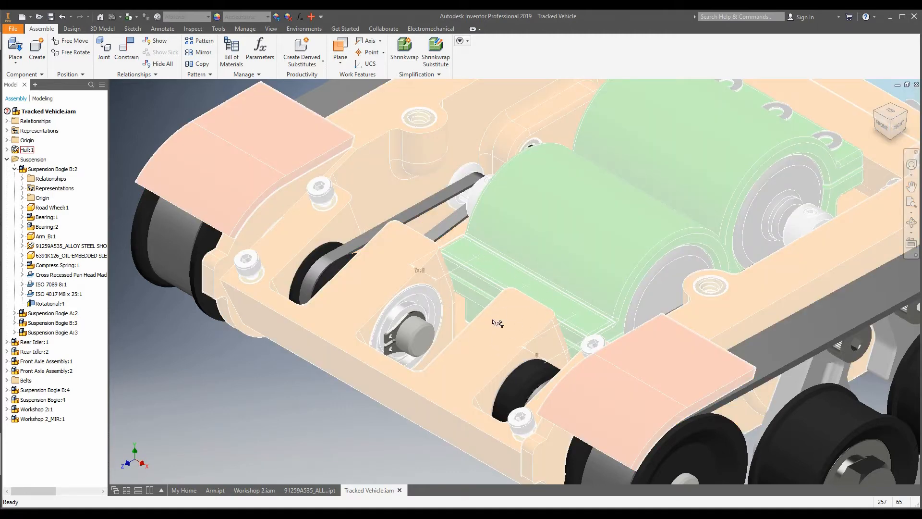
scroll(392, 365, "down", 5)
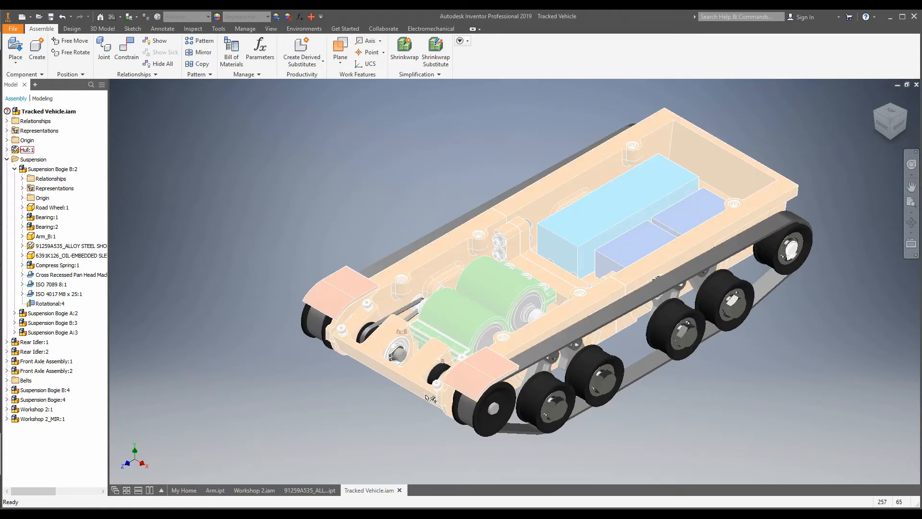
scroll(358, 410, "up", 6)
scroll(343, 361, "down", 4)
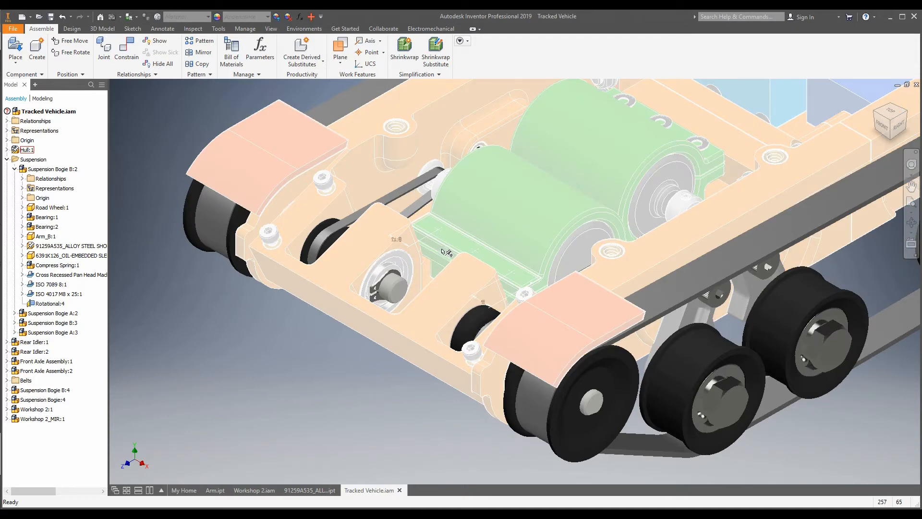
scroll(381, 400, "down", 4)
scroll(380, 401, "down", 2)
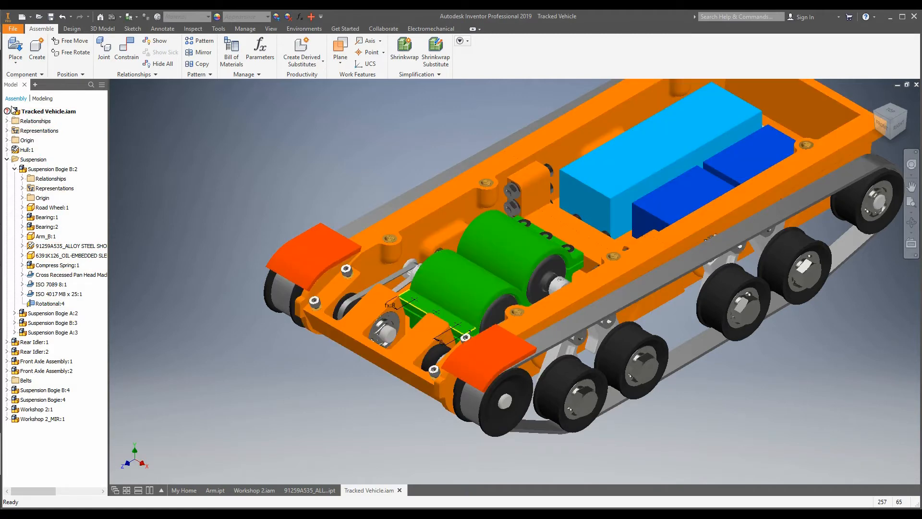
Isolate Motor Collar:2 from the Hull subassembly, removing the design view associativity.
left_click(6, 150)
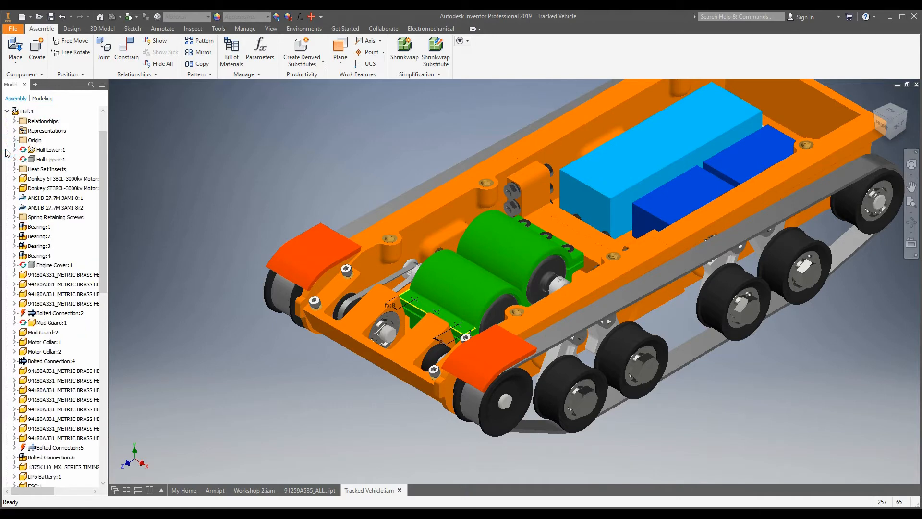
scroll(73, 217, "down", 2)
scroll(74, 217, "down", 3)
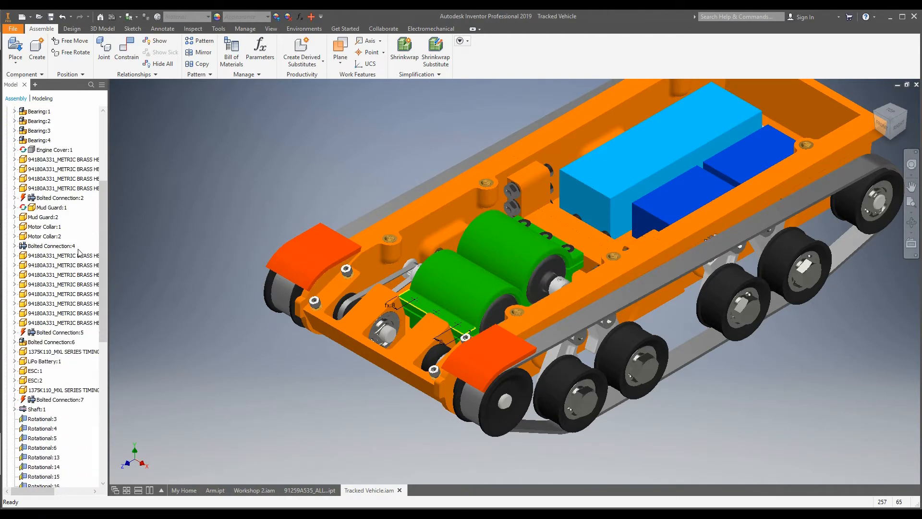
left_click(51, 237)
right_click(51, 236)
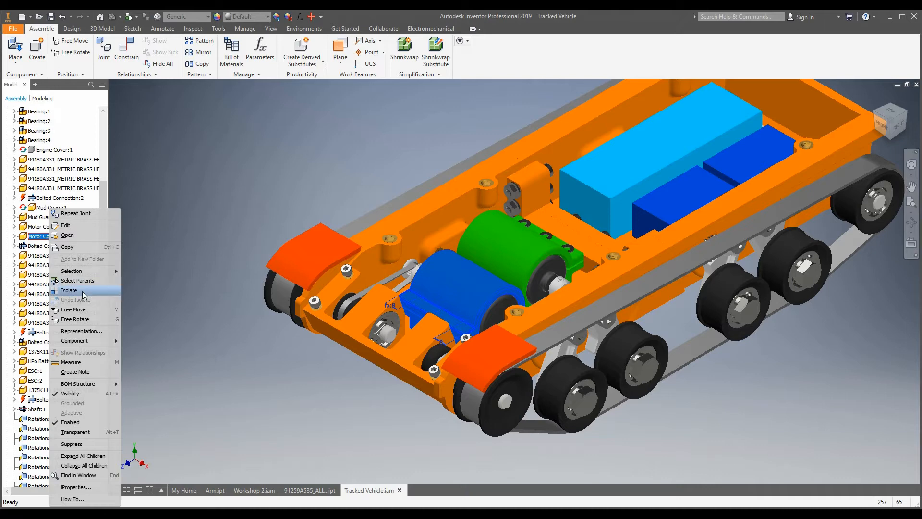
left_click(68, 290)
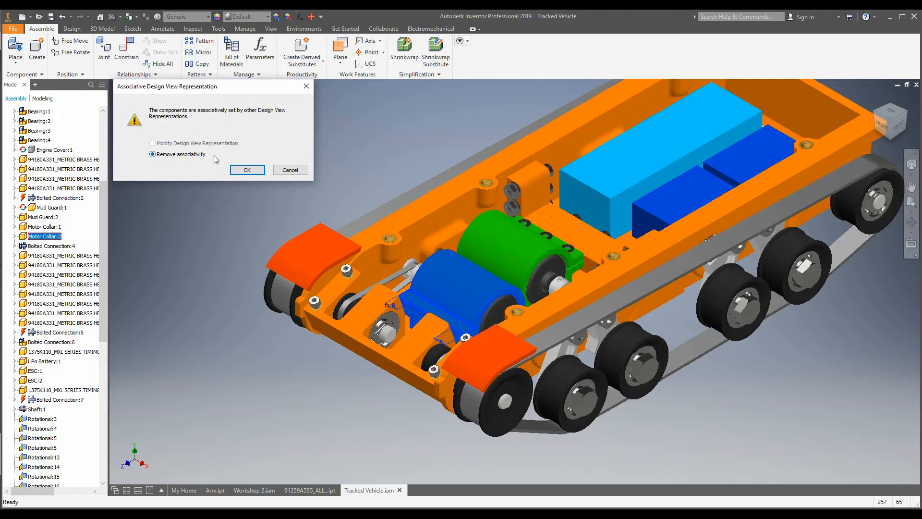
left_click(246, 173)
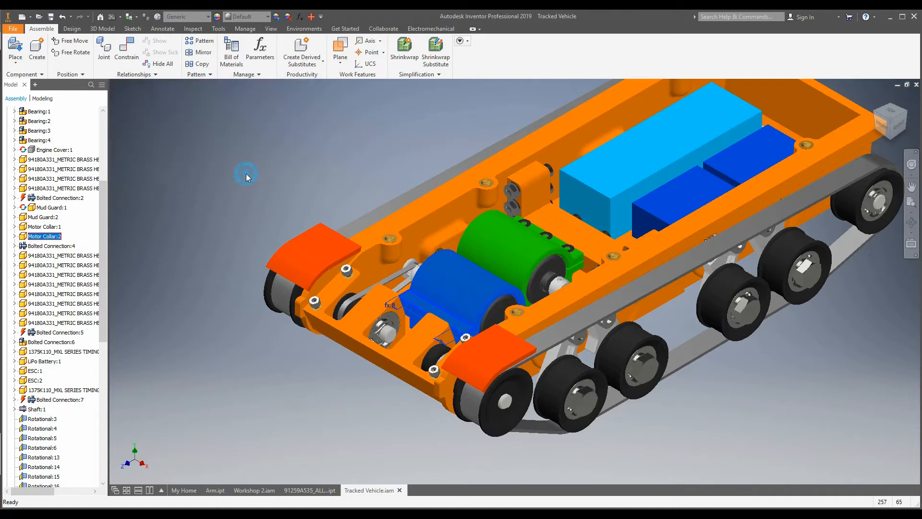
left_click(409, 366)
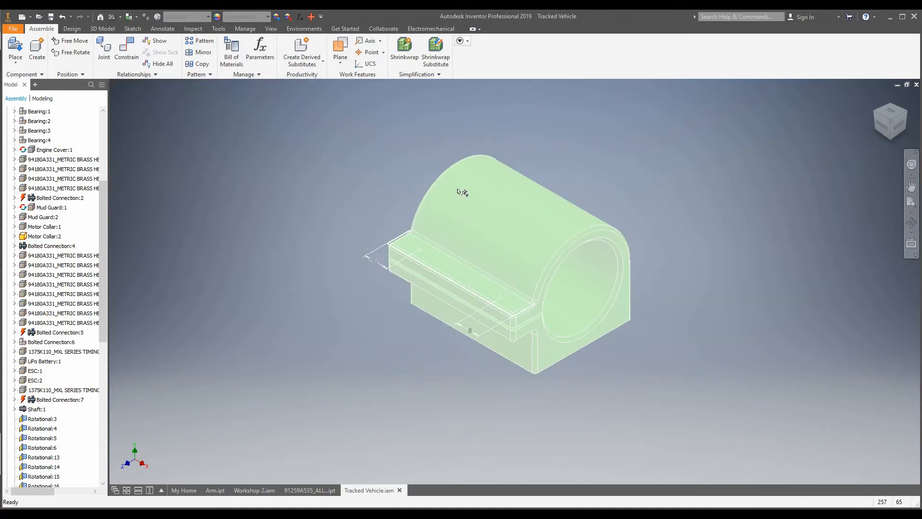
Start a through-all bolted connection with On point placement, using the top face of the collar's side flange as the start plane.
scroll(527, 224, "down", 6)
scroll(464, 328, "up", 5)
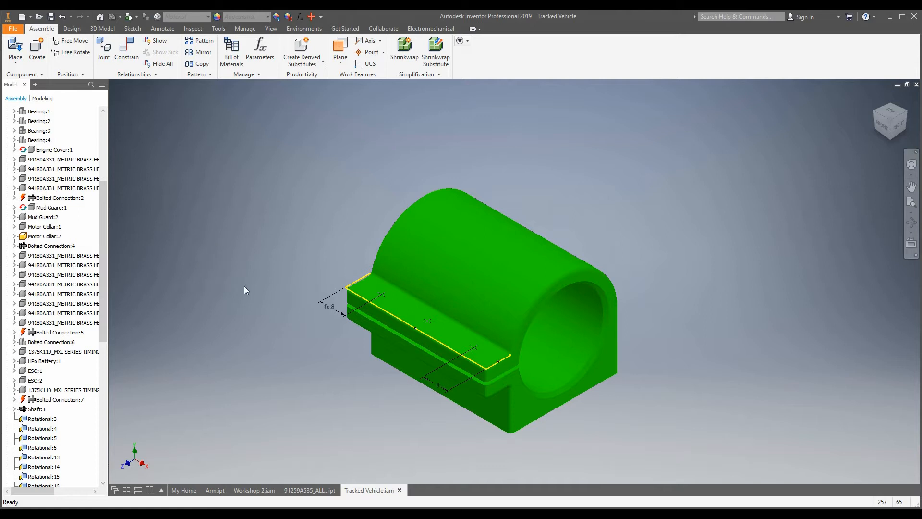
left_click(72, 29)
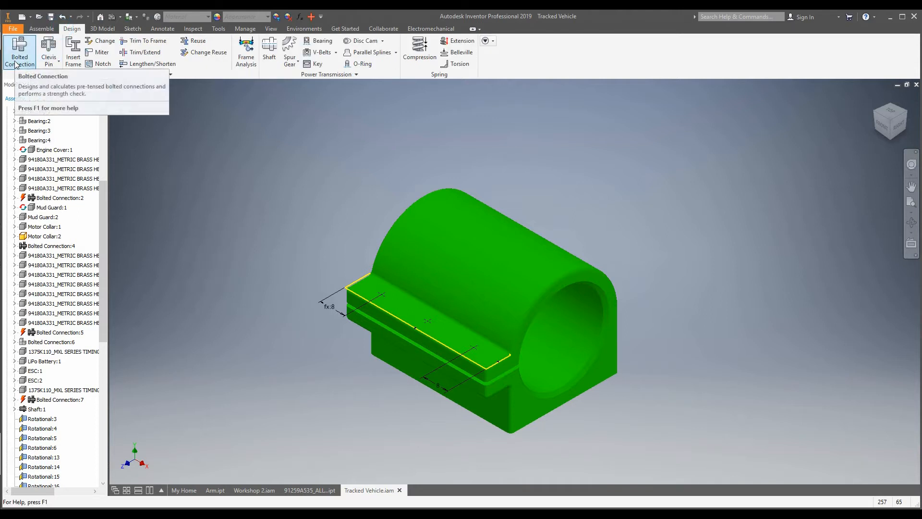
left_click(15, 60)
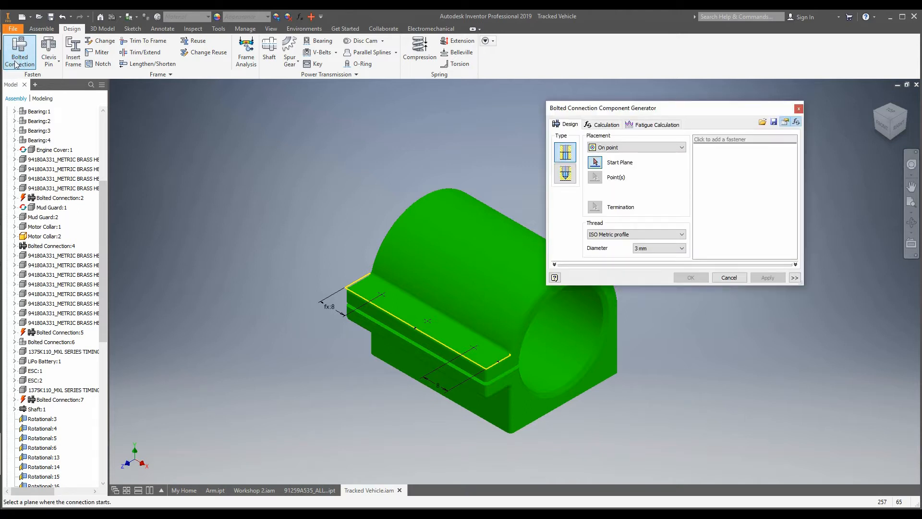
left_click(648, 148)
left_click(646, 148)
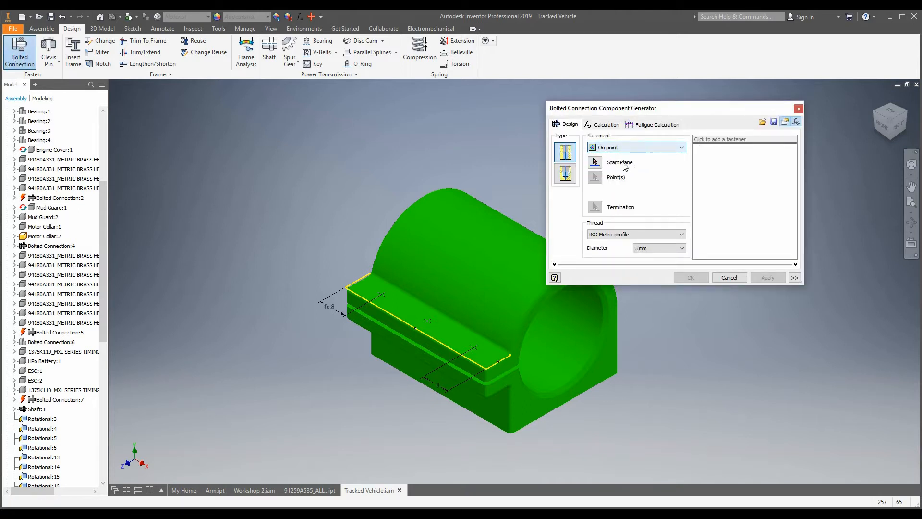
left_click(595, 163)
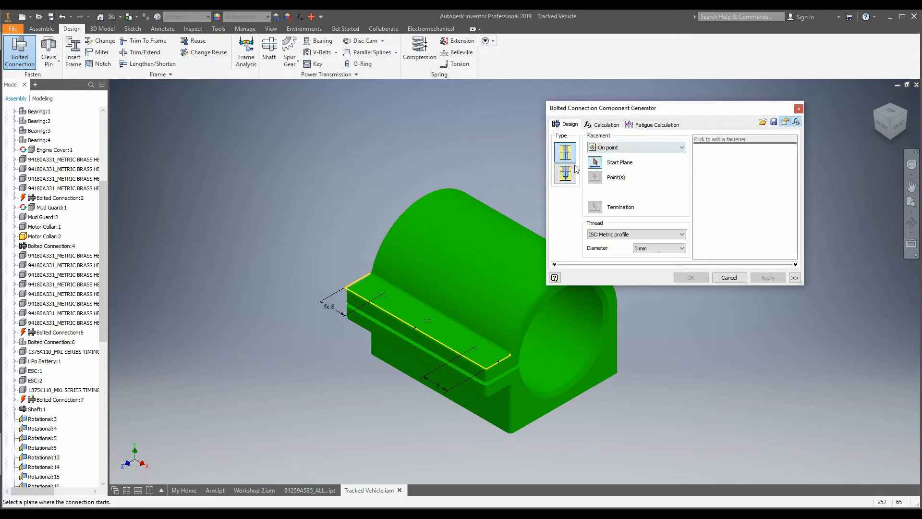
scroll(410, 309, "up", 4)
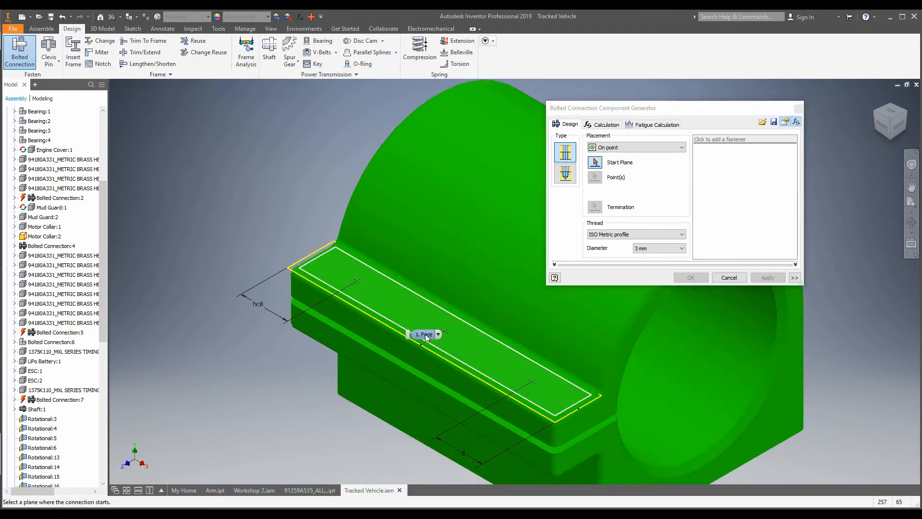
left_click(394, 299)
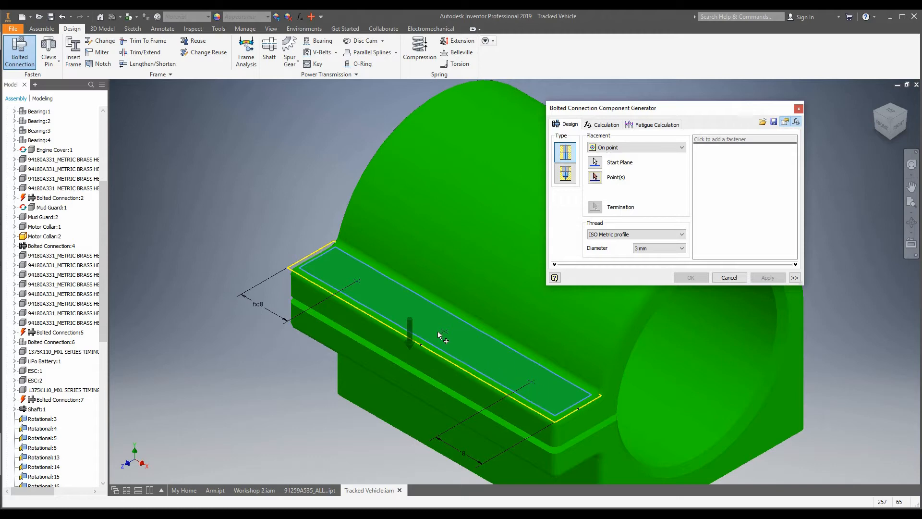
Position the bolted connection on the sketch points along the flange's top face, picking the middle point.
left_click(359, 282)
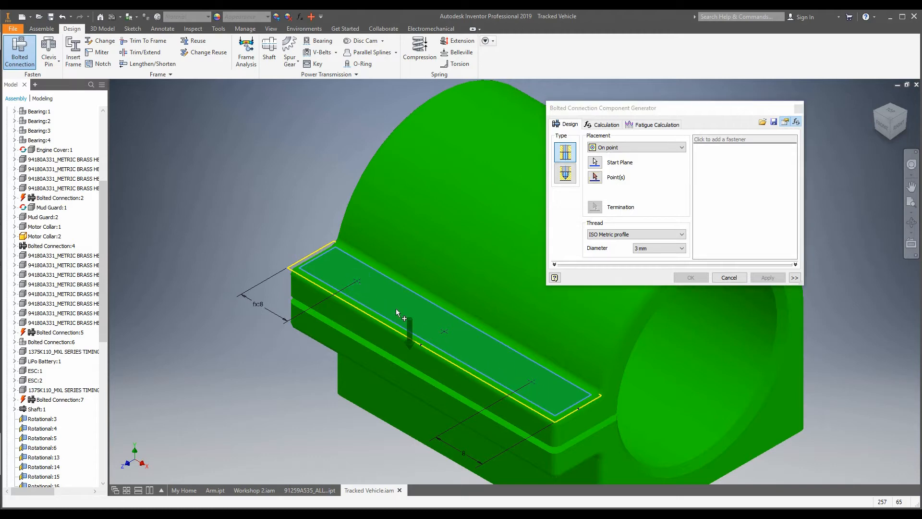
scroll(451, 336, "down", 5)
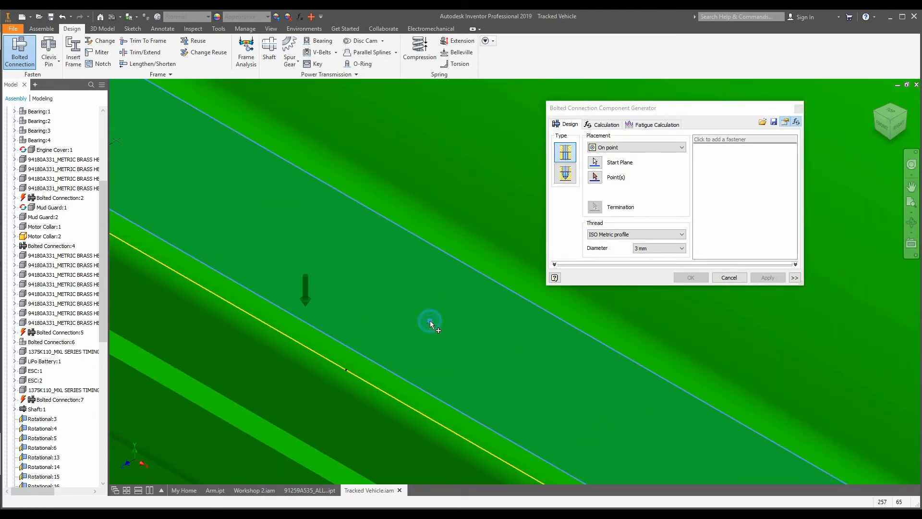
scroll(430, 322, "up", 5)
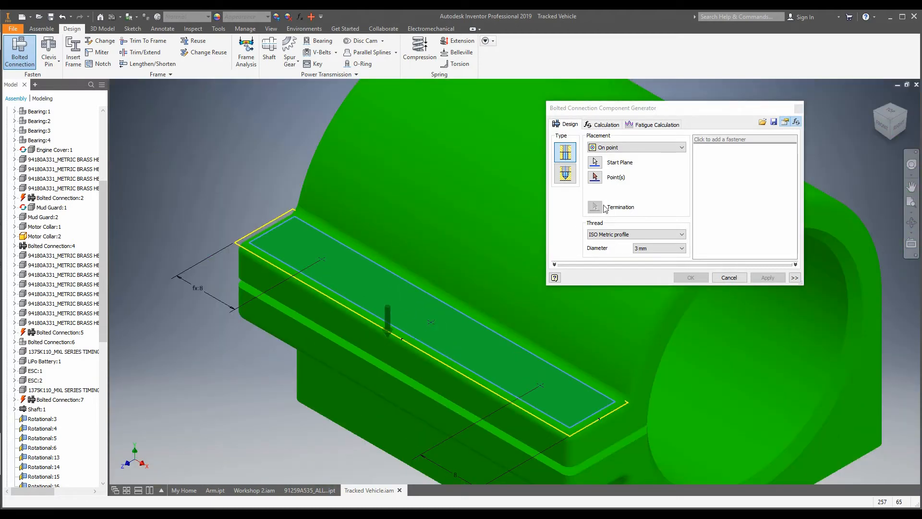
left_click(594, 177)
left_click(431, 322)
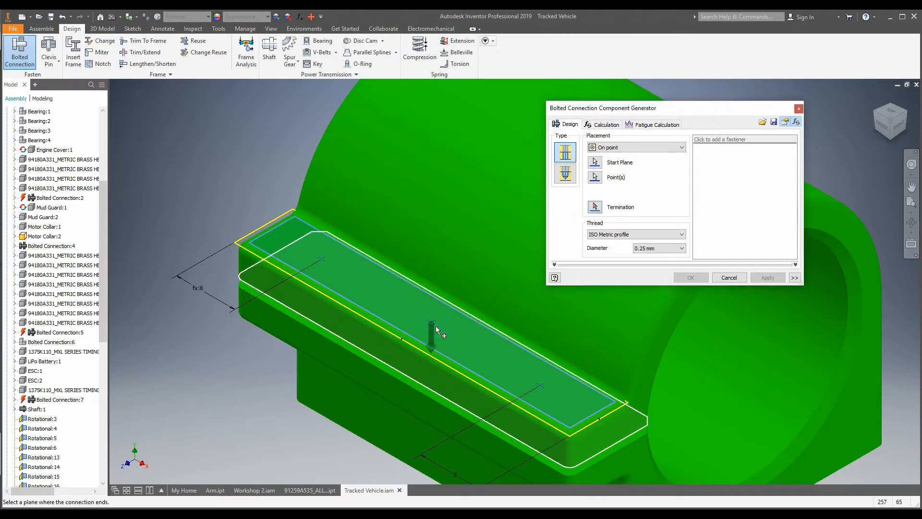
Set the underside of the collar's lower flange as the termination plane of the bolted connection.
scroll(487, 294, "up", 3)
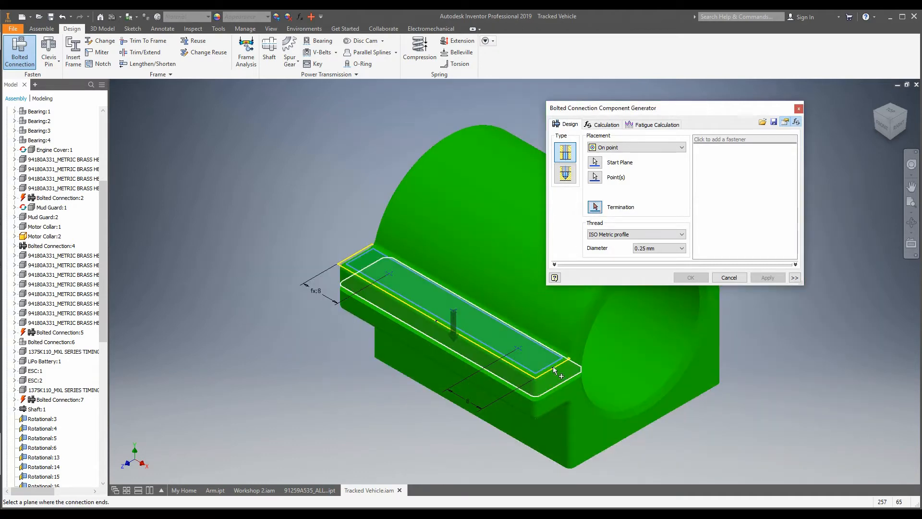
scroll(425, 357, "down", 3)
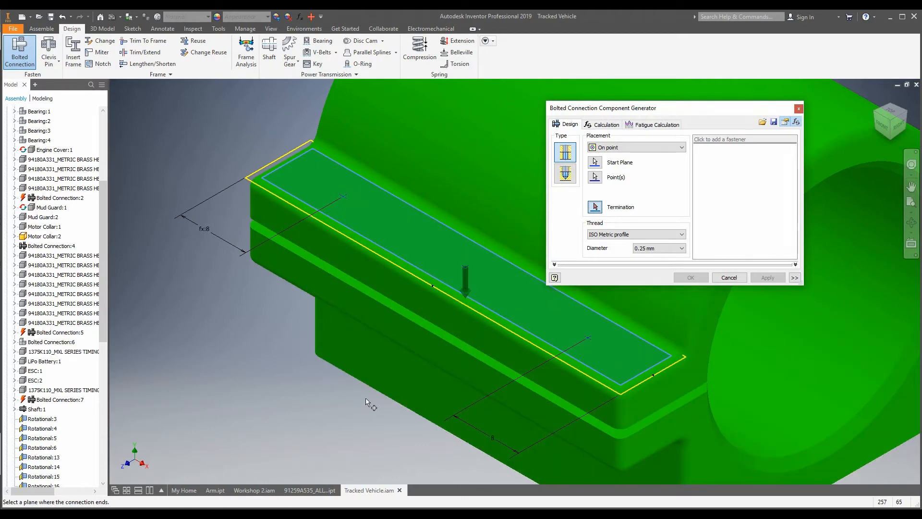
scroll(375, 384, "down", 4)
scroll(382, 381, "up", 4)
left_click_drag(420, 323, 426, 307, "shift")
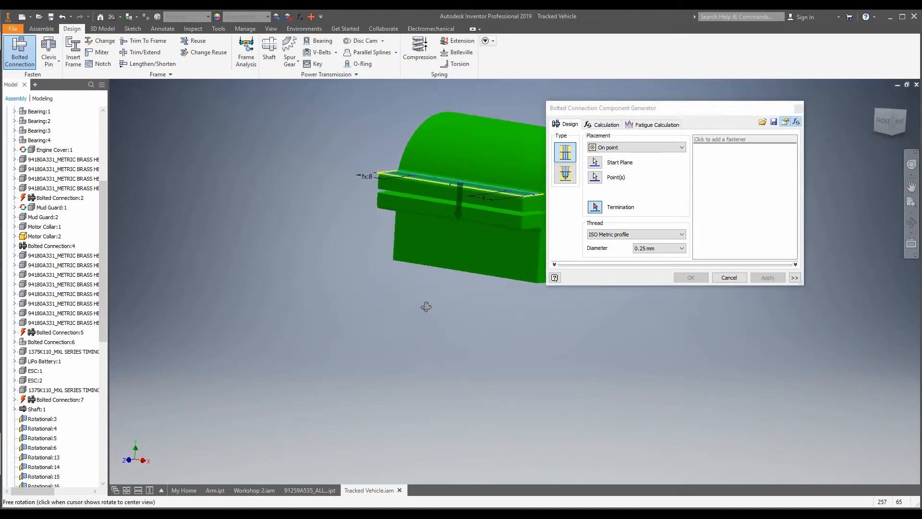
middle_click_drag(426, 307, 437, 290, "shift")
scroll(440, 312, "up", 4)
scroll(441, 314, "down", 5)
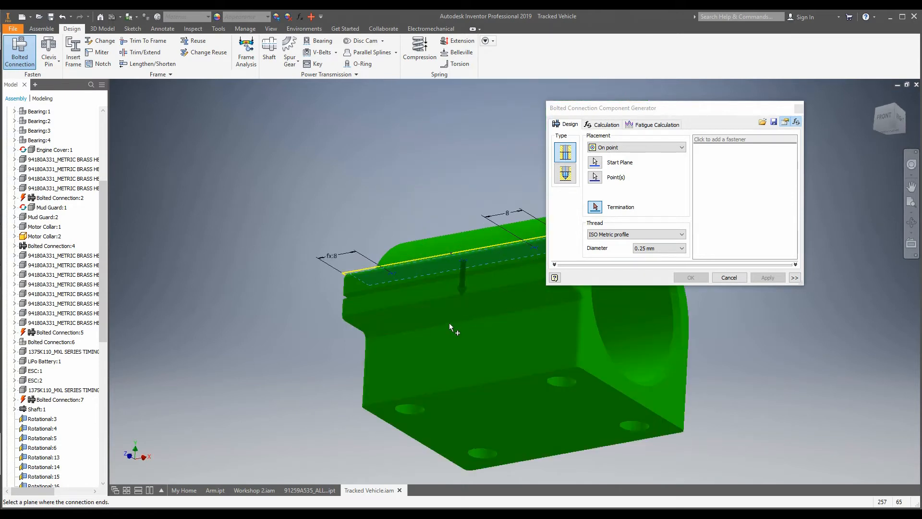
left_click(596, 209)
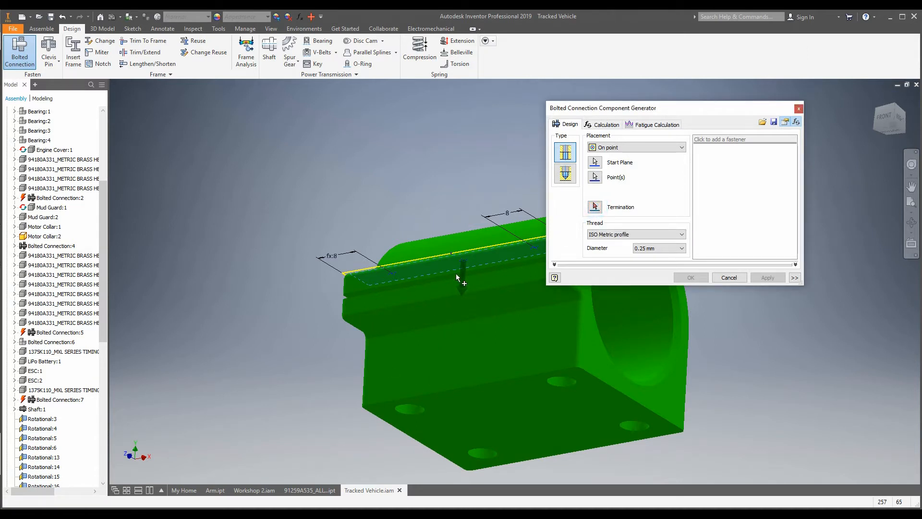
scroll(458, 312, "up", 5)
left_click(596, 207)
scroll(438, 314, "down", 6)
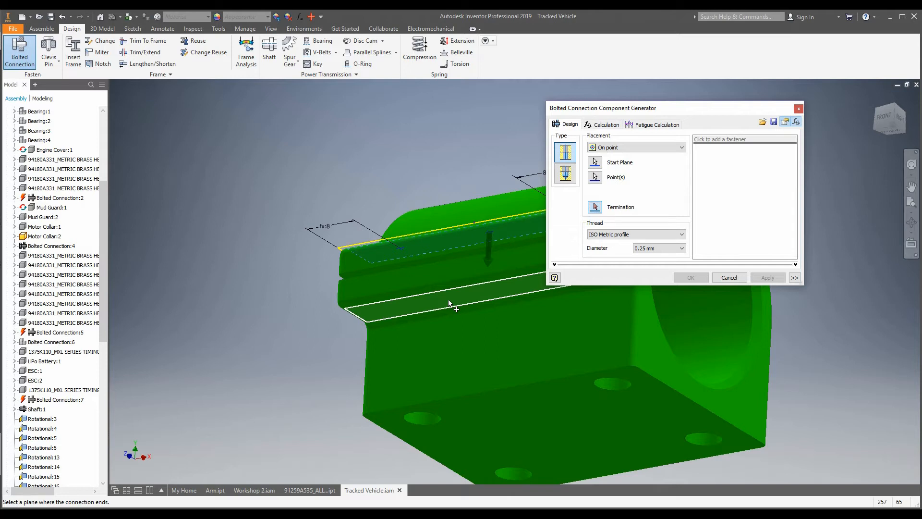
left_click(449, 298)
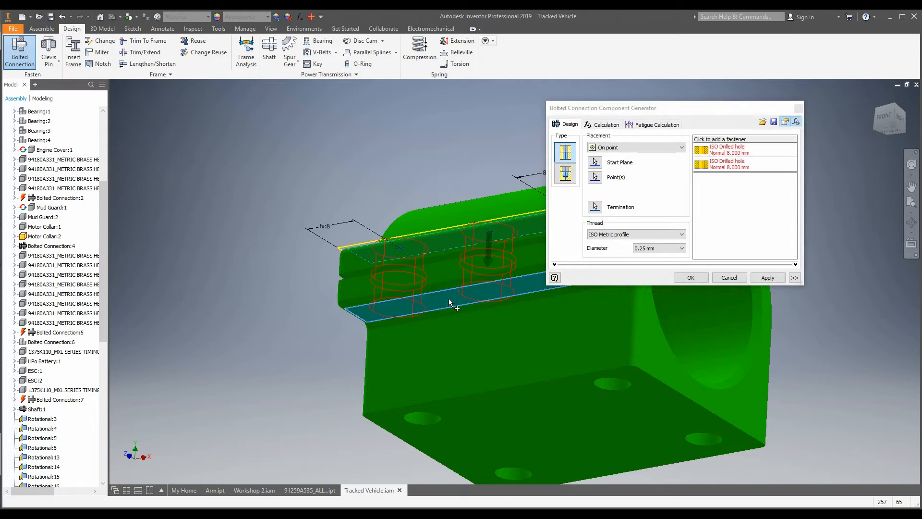
Examine the previewed drilled holes through both collar flanges from the side and from above.
middle_click_drag(458, 271, 474, 307, "shift")
scroll(499, 377, "up", 6)
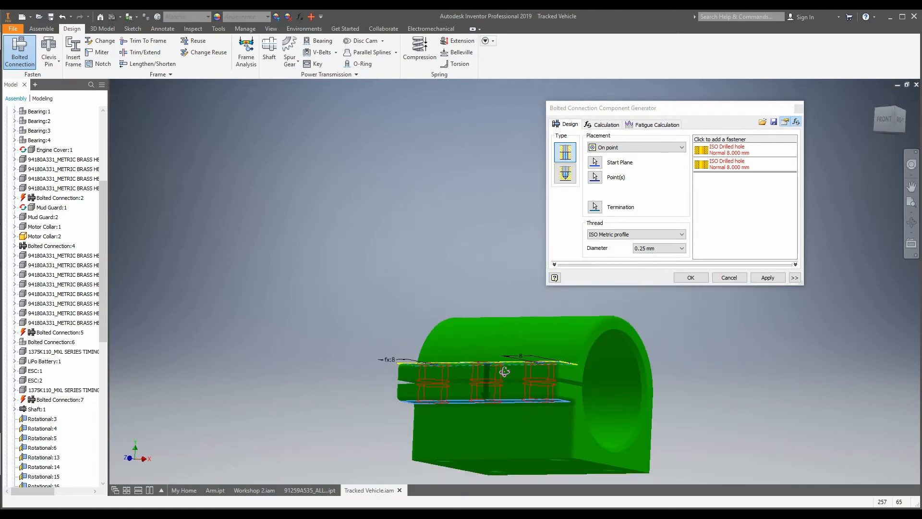
scroll(491, 354, "down", 6)
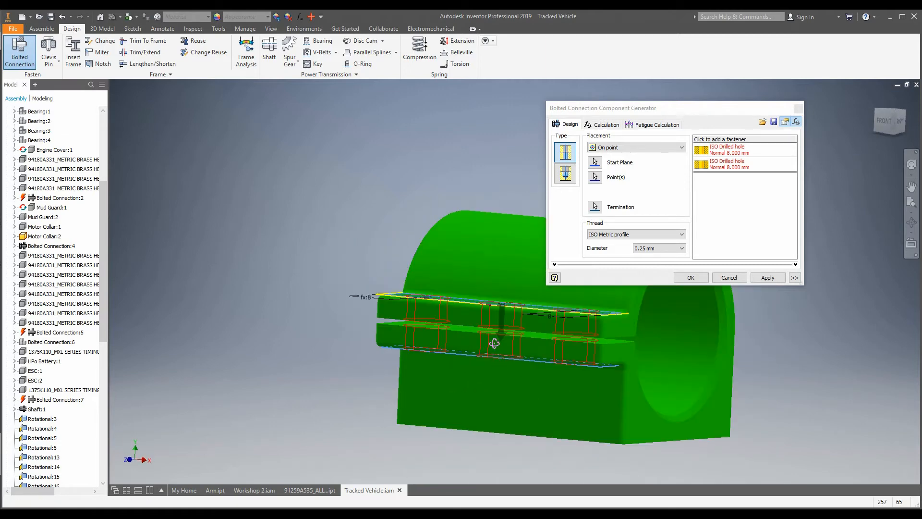
middle_click_drag(494, 343, 493, 363, "shift")
scroll(494, 356, "up", 4)
scroll(496, 375, "down", 4)
scroll(493, 363, "up", 6)
scroll(485, 355, "down", 6)
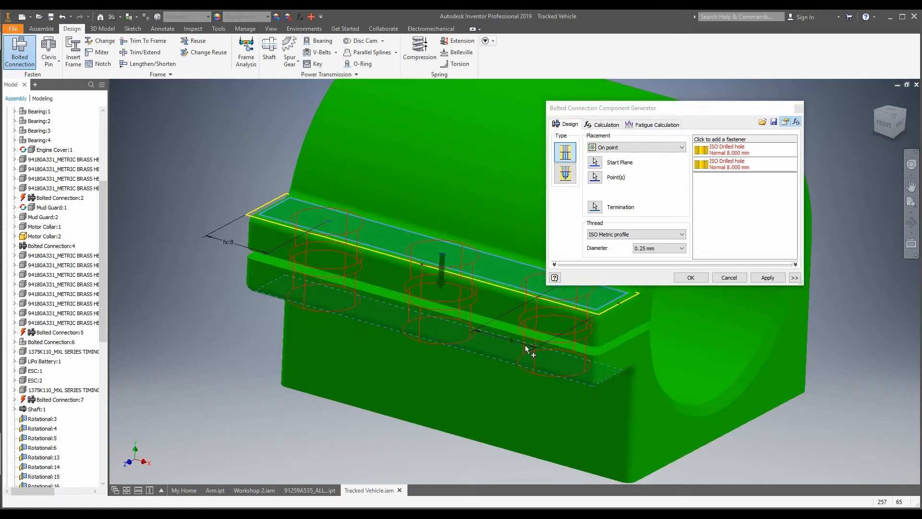
scroll(457, 351, "up", 2)
scroll(452, 349, "down", 2)
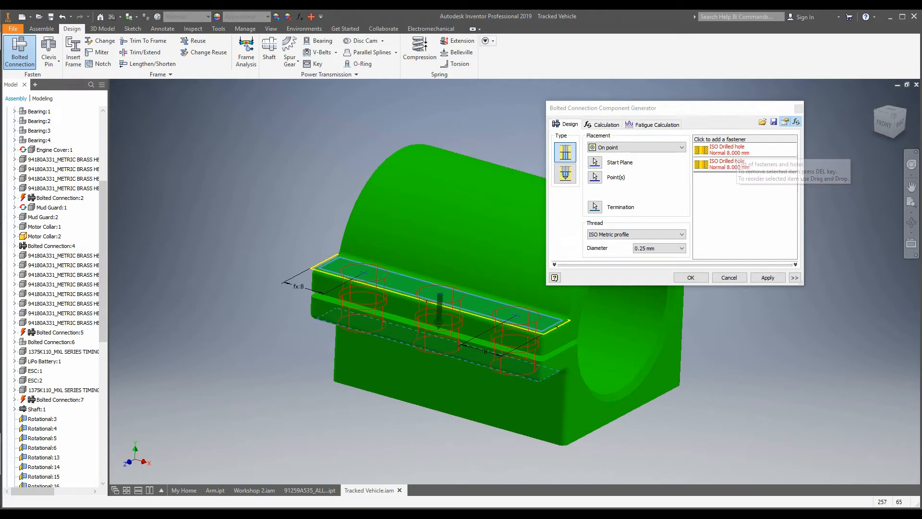
Set the through-all bolted connection's thread to ISO Metric profile with a 3 mm diameter.
left_click(632, 246)
left_click(635, 234)
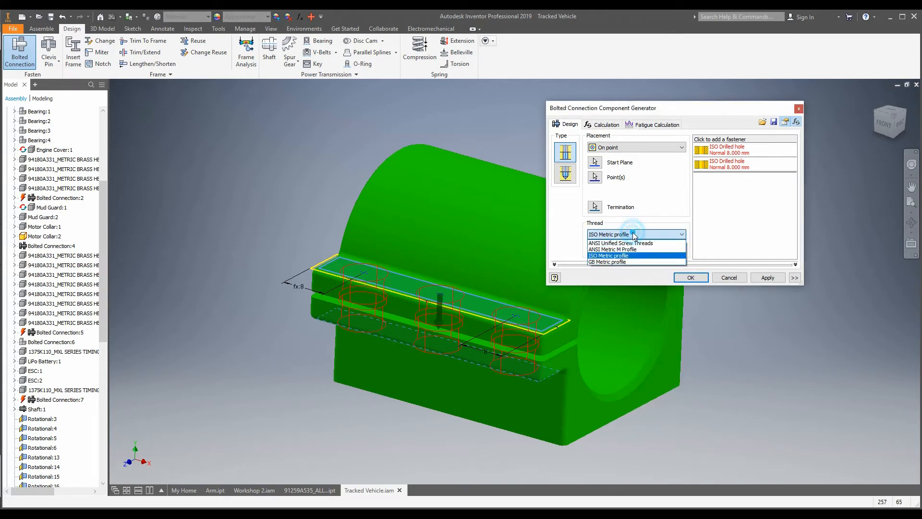
left_click(633, 248)
left_click(673, 249)
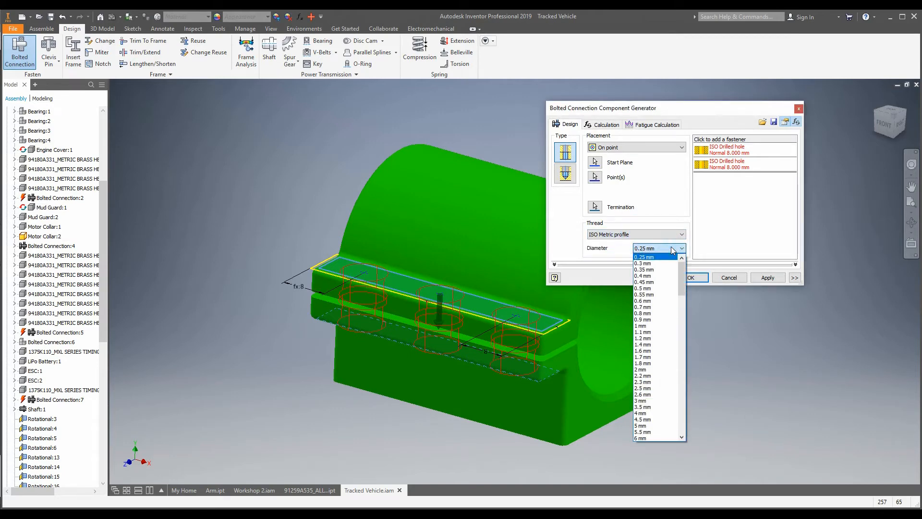
left_click(646, 401)
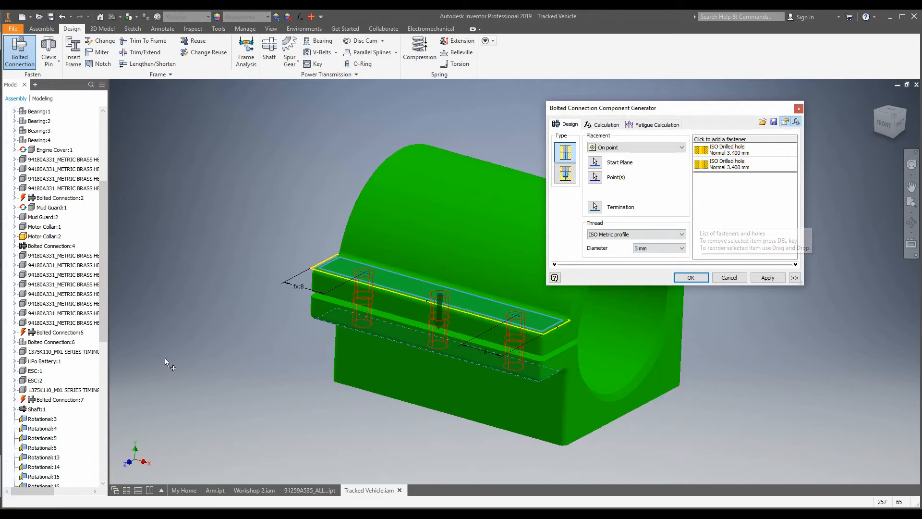
middle_click_drag(510, 355, 515, 344, "shift")
middle_click_drag(433, 209, 417, 240, "shift")
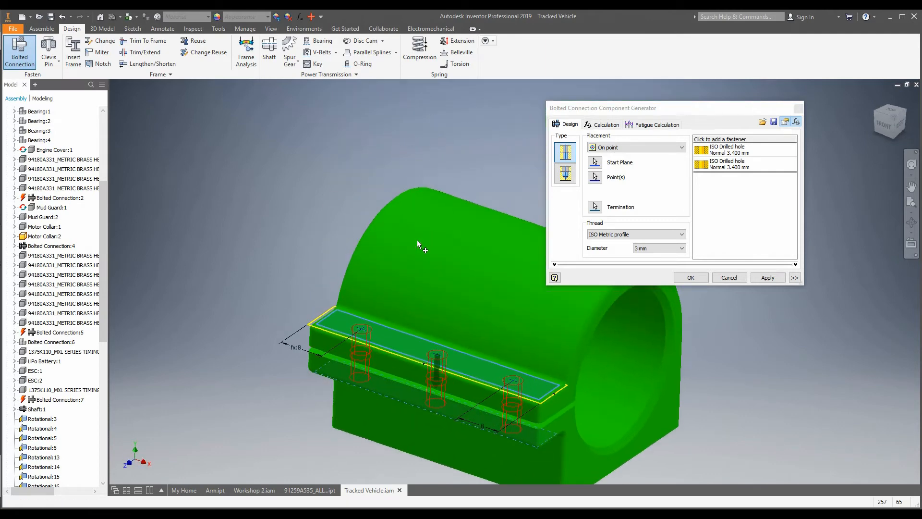
scroll(416, 255, "up", 3)
scroll(447, 333, "down", 4)
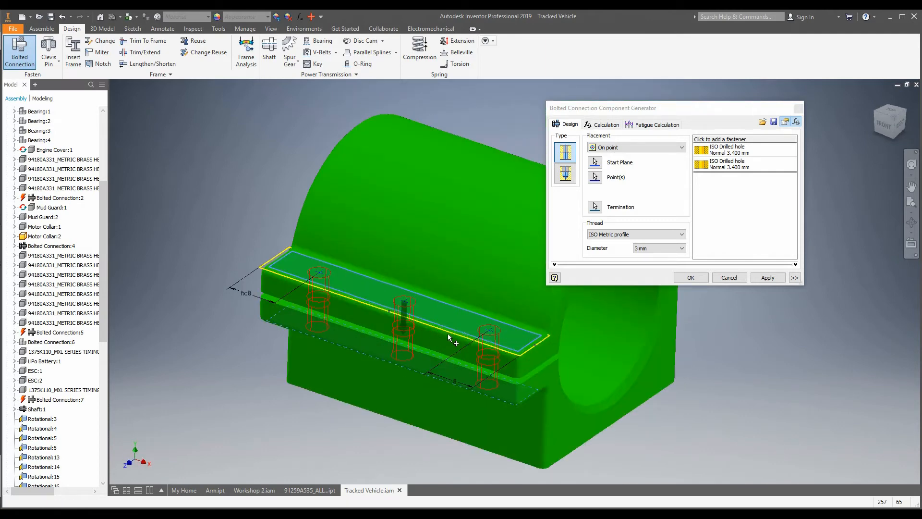
left_click(566, 157)
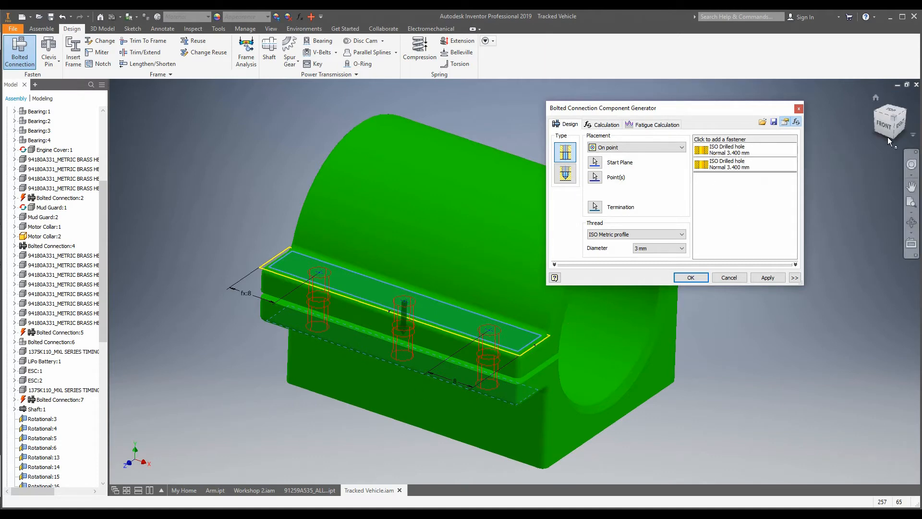
Add an ISO 4762 hexagon socket head cap screw from the Socket Head Bolts category above the drilled holes.
left_click(718, 140)
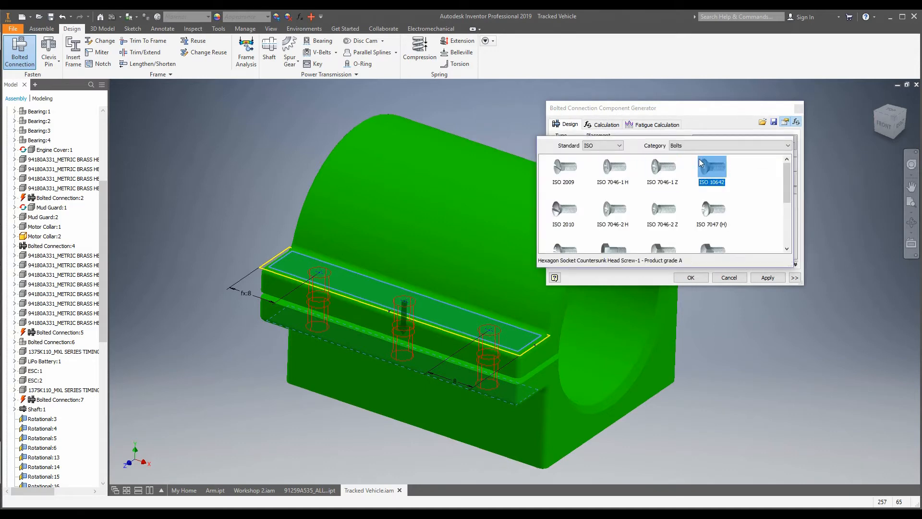
left_click(683, 146)
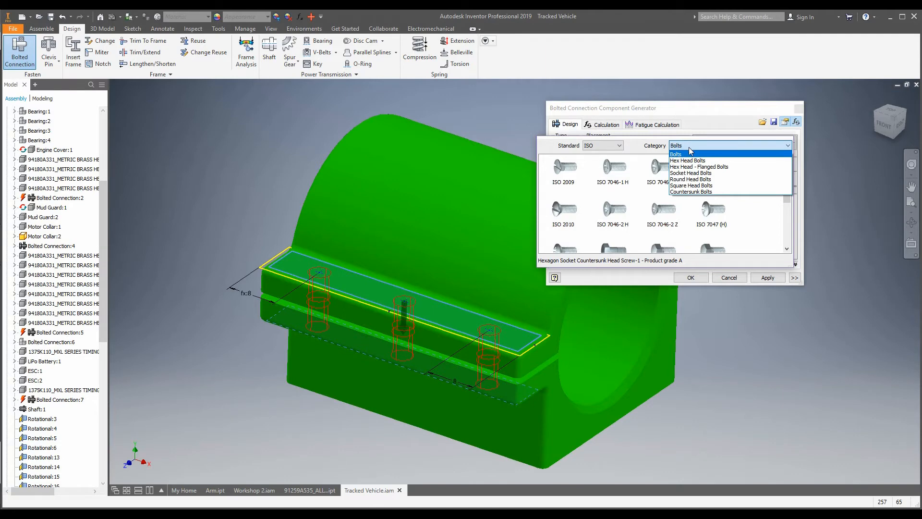
left_click(690, 153)
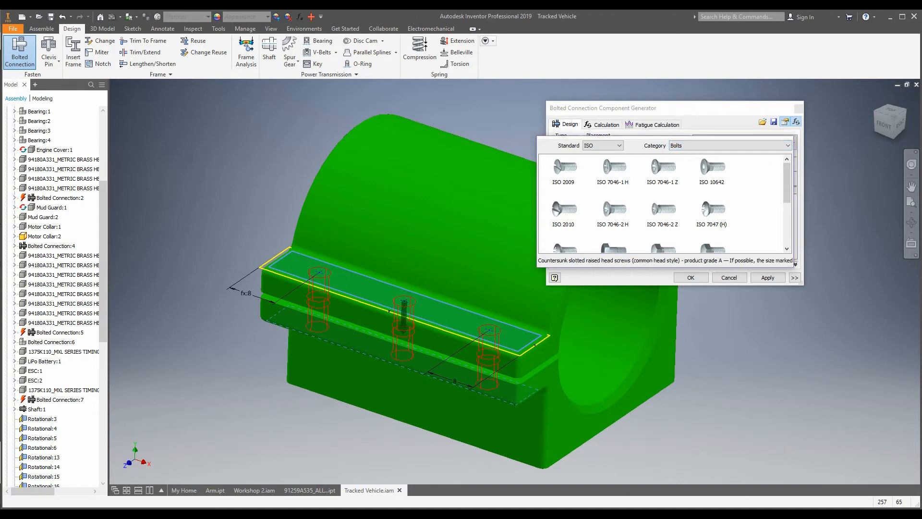
left_click(756, 145)
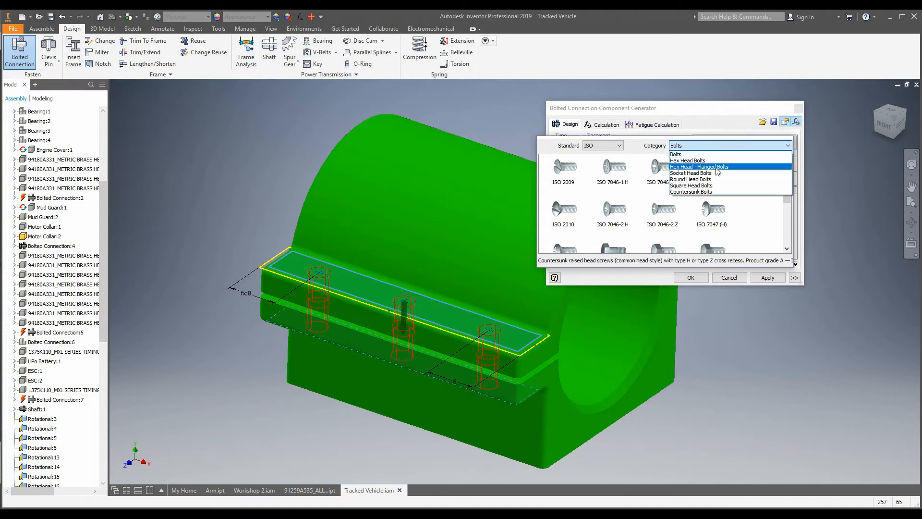
left_click(709, 173)
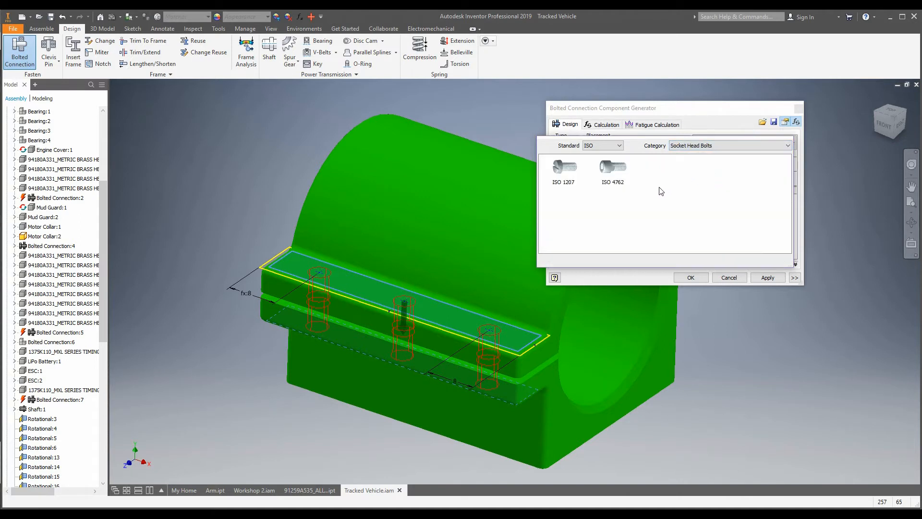
left_click(622, 177)
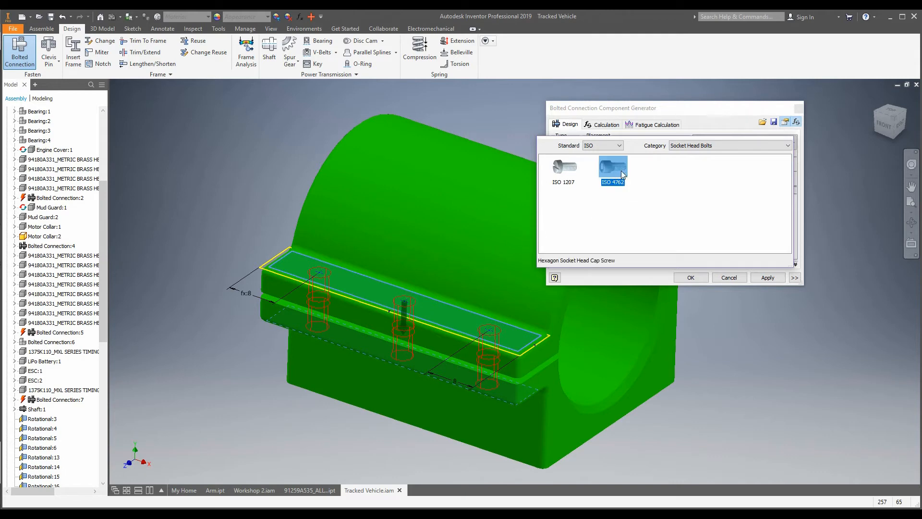
left_click(622, 175)
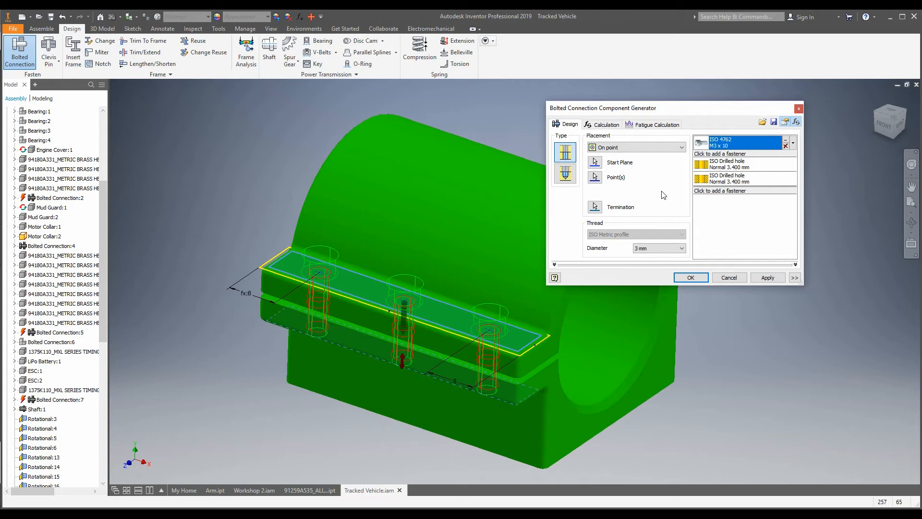
Examine how the previewed cap screws fit through both collar flanges and where their ends sit.
scroll(423, 319, "up", 3)
scroll(375, 314, "down", 3)
middle_click_drag(374, 313, 368, 306, "shift")
scroll(358, 226, "up", 2)
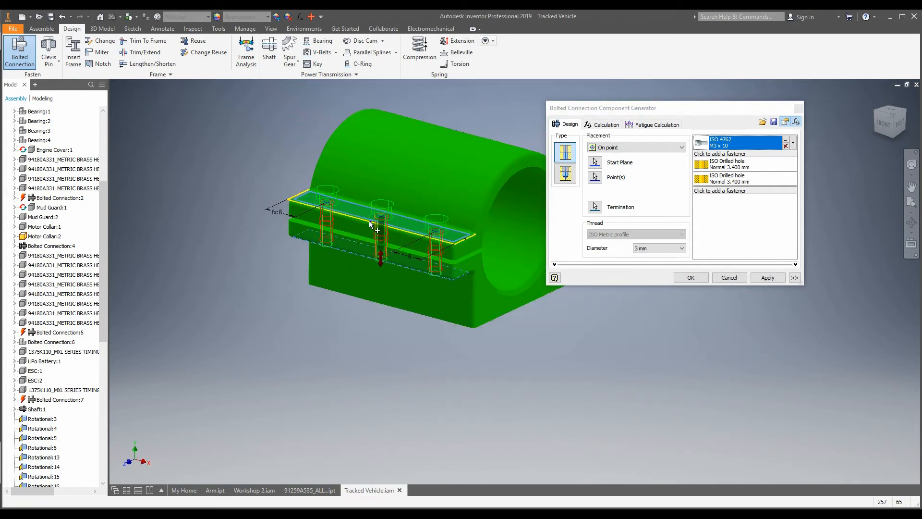
scroll(367, 222, "down", 4)
scroll(397, 203, "up", 4)
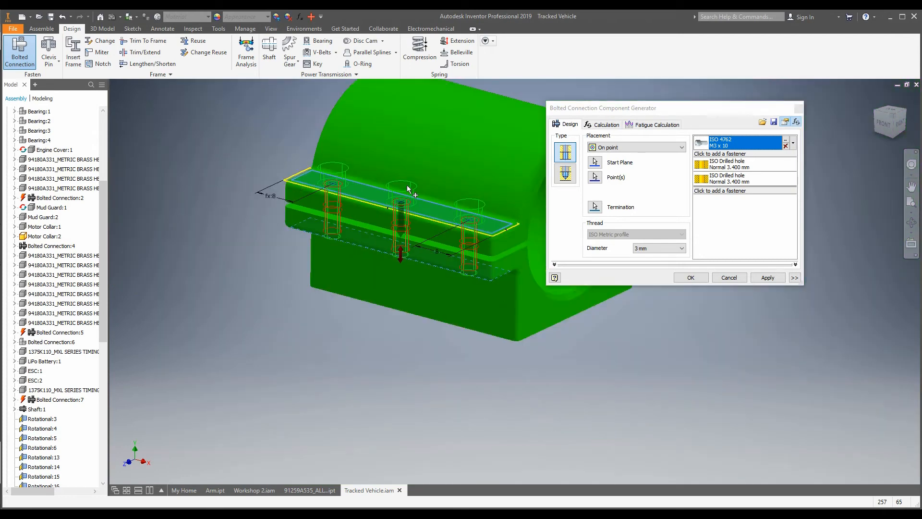
scroll(407, 189, "down", 3)
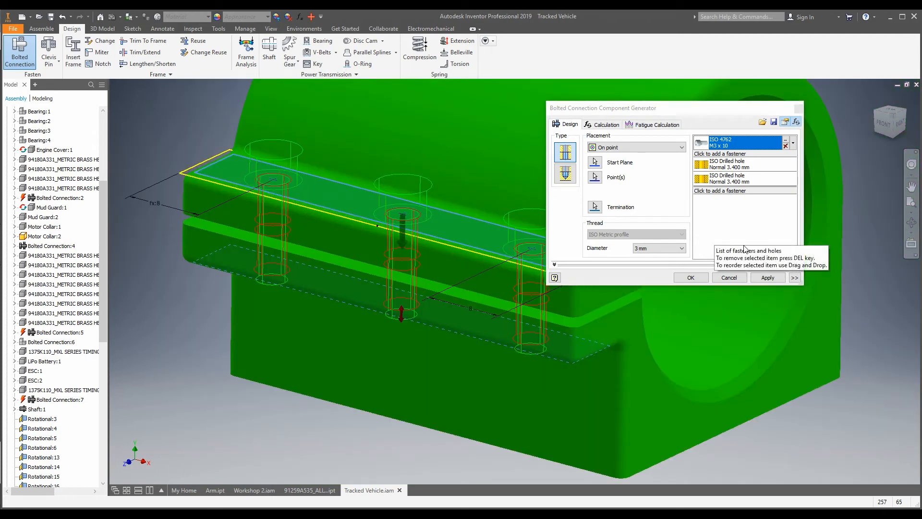
left_click(722, 214)
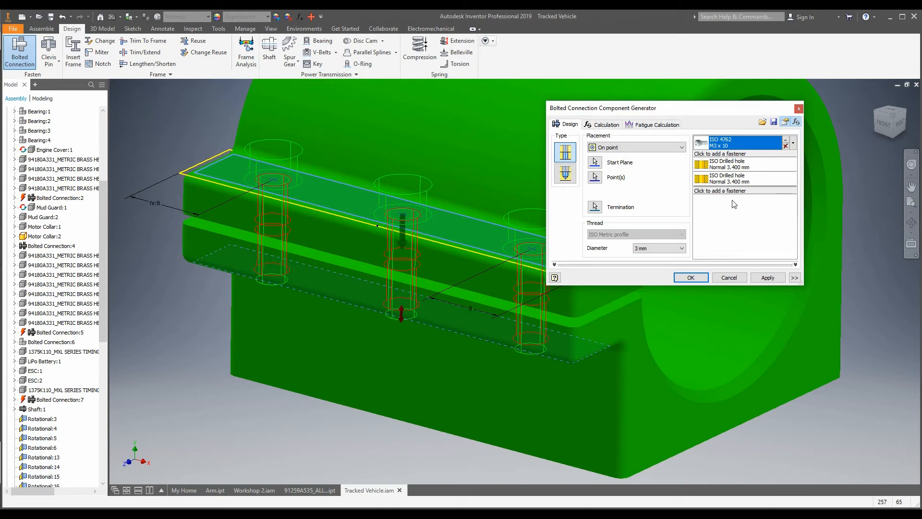
Add an ISO 7089 plain washer beneath the screw head, keeping the through-all connection type.
left_click(727, 154)
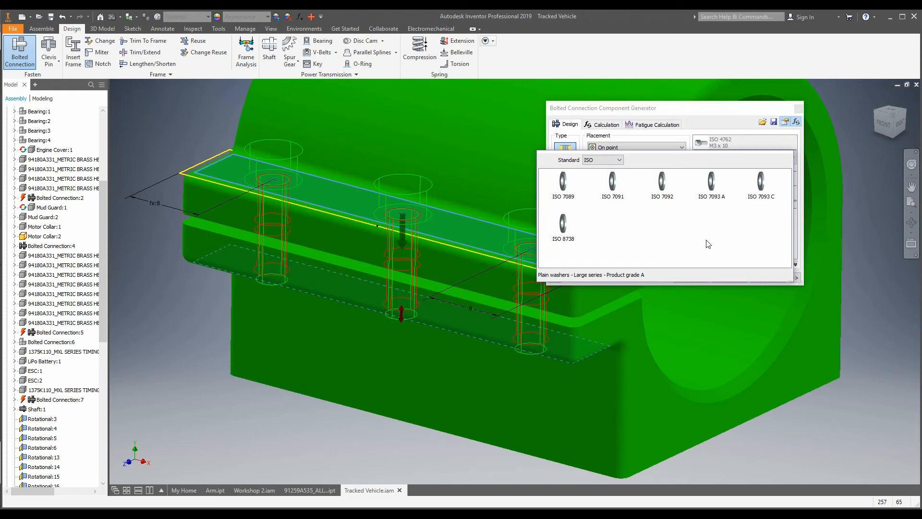
left_click(570, 181)
left_click(569, 180)
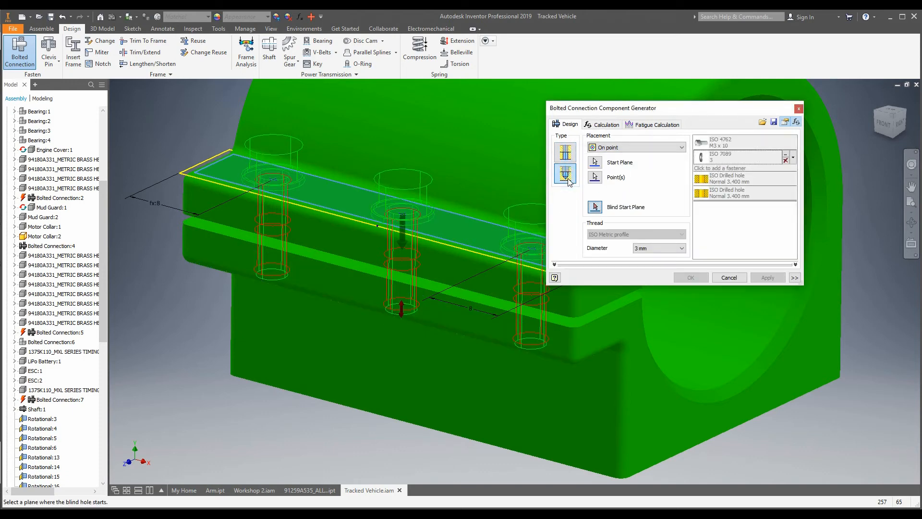
scroll(397, 226, "up", 3)
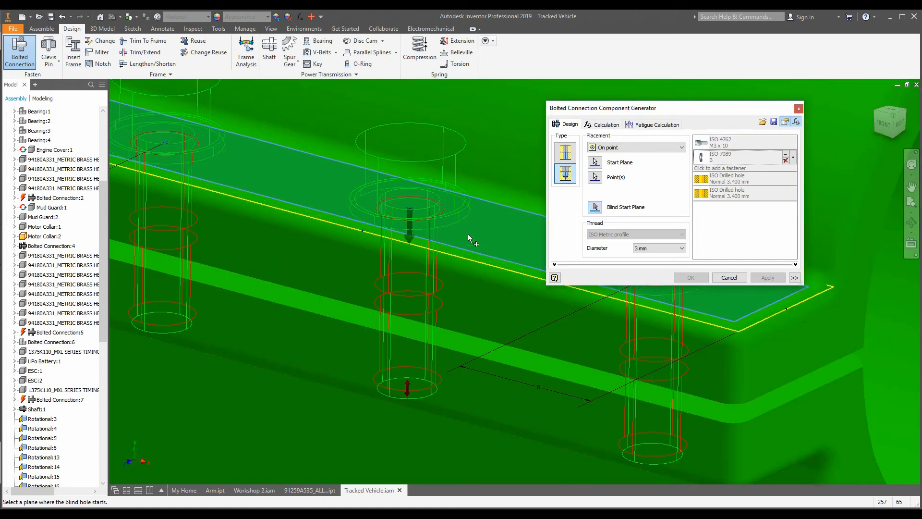
left_click(565, 152)
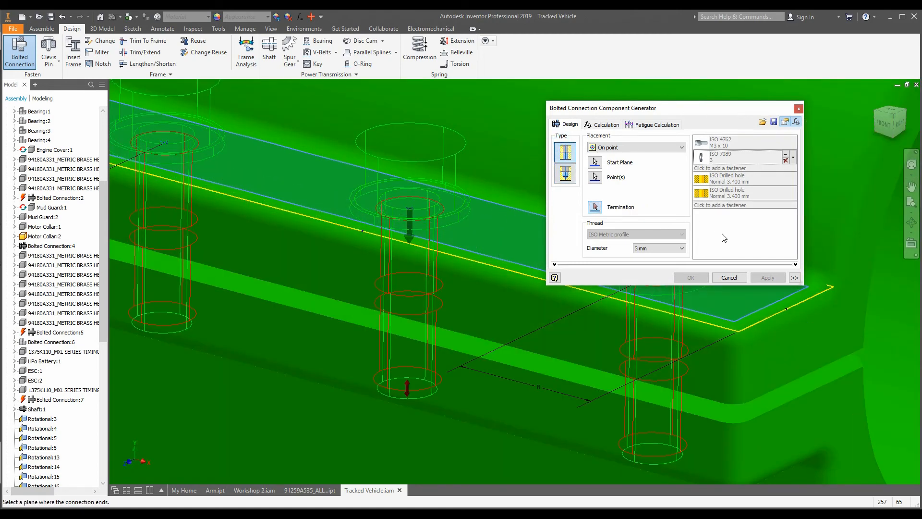
left_click(736, 160)
scroll(533, 294, "down", 3)
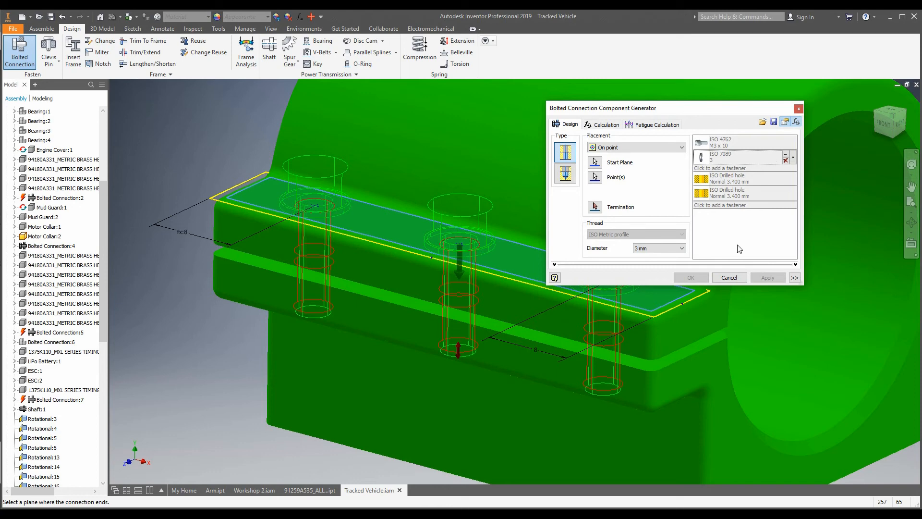
scroll(335, 335, "down", 3)
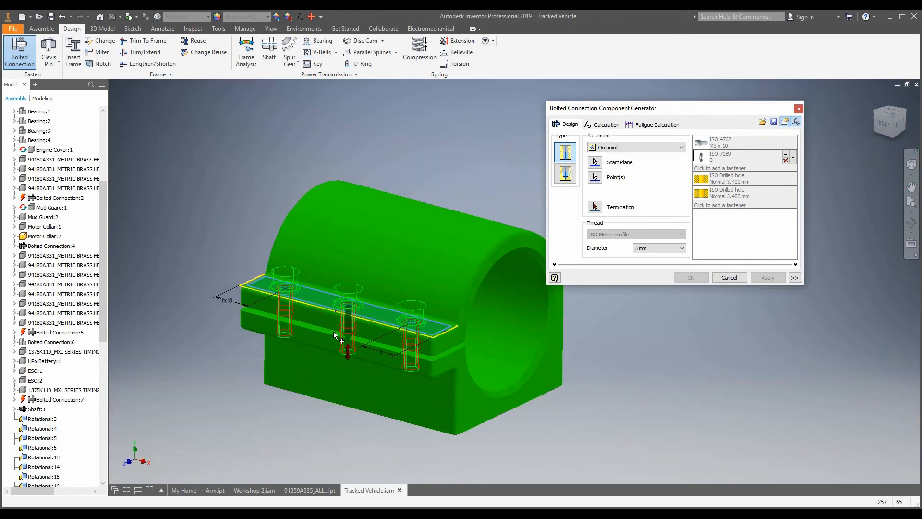
scroll(419, 262, "up", 3)
Pick the middle sketch point on the top flange again and the lower flange's underside as the termination plane.
left_click(604, 176)
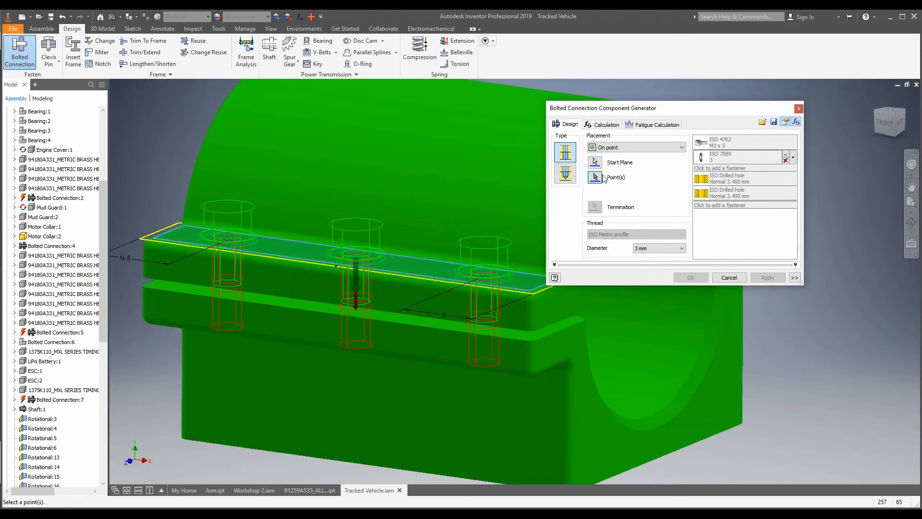
scroll(365, 258, "up", 3)
left_click(346, 260)
middle_click_drag(451, 326, 443, 314, "shift")
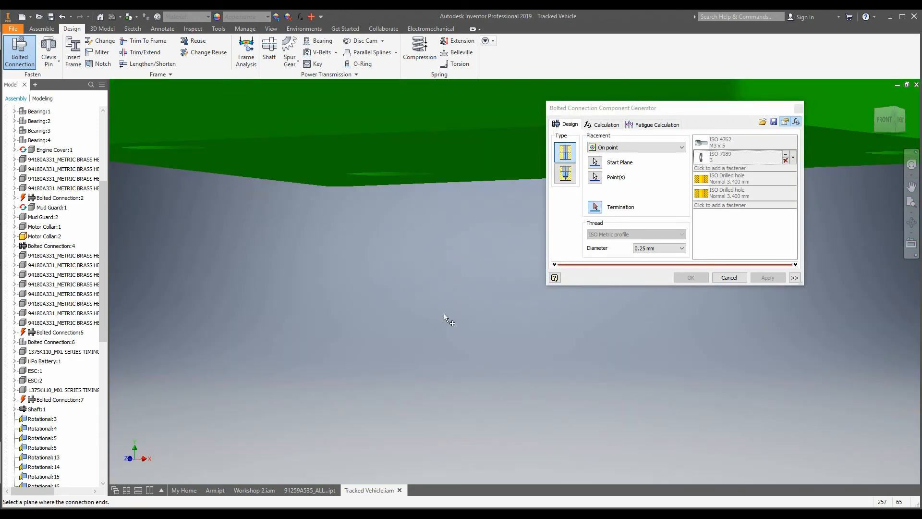
scroll(444, 313, "down", 3)
middle_click_drag(445, 160, 437, 140, "shift")
scroll(433, 136, "up", 2)
left_click(429, 113)
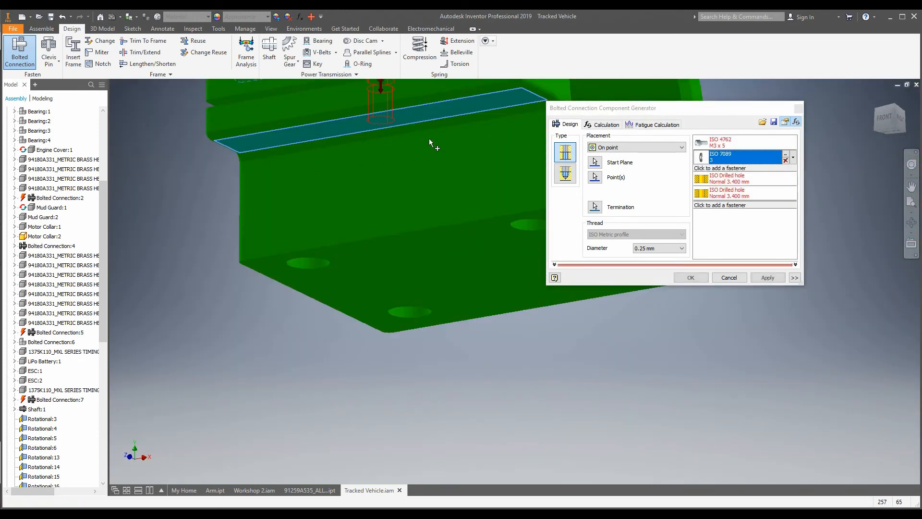
Set the thread diameter to 3 mm again, create the bolted connection and close the generator.
left_click_drag(429, 139, 431, 164, "shift")
scroll(431, 166, "down", 3)
scroll(454, 338, "up", 3)
left_click(659, 248)
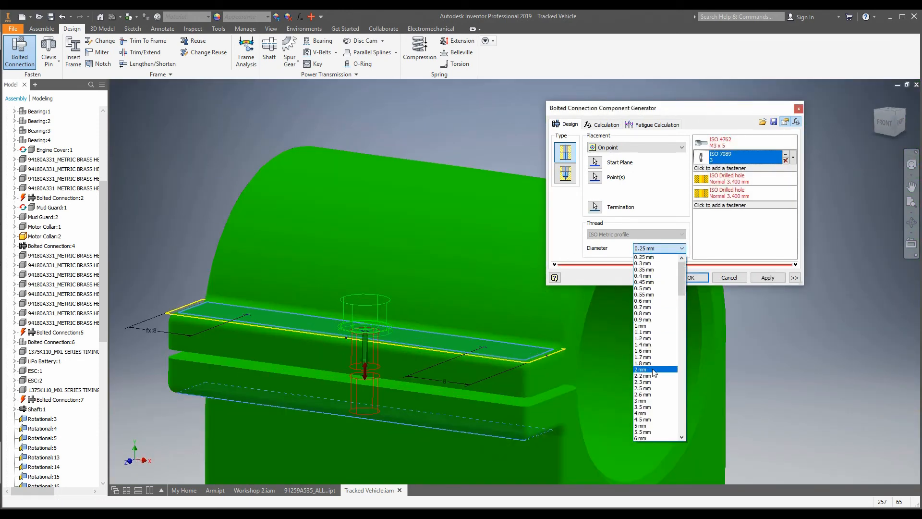
left_click(642, 400)
scroll(464, 335, "down", 2)
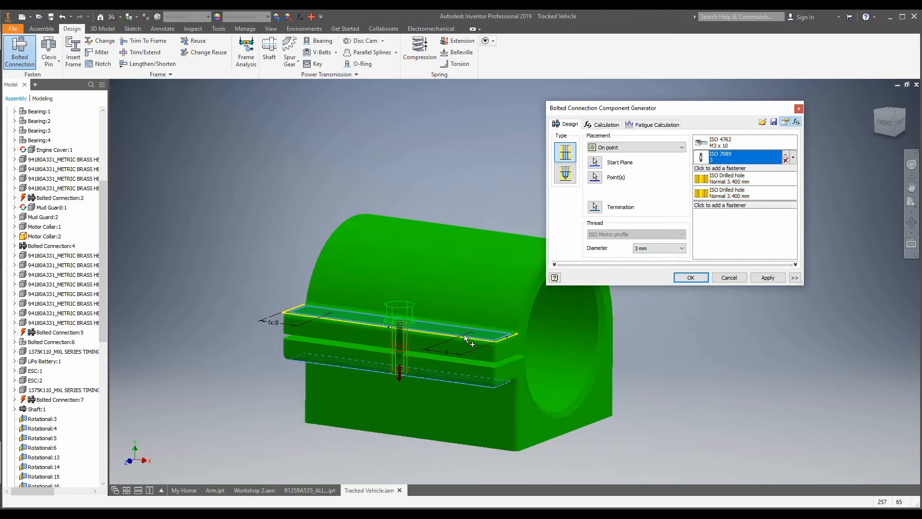
key("Return")
left_click(750, 256)
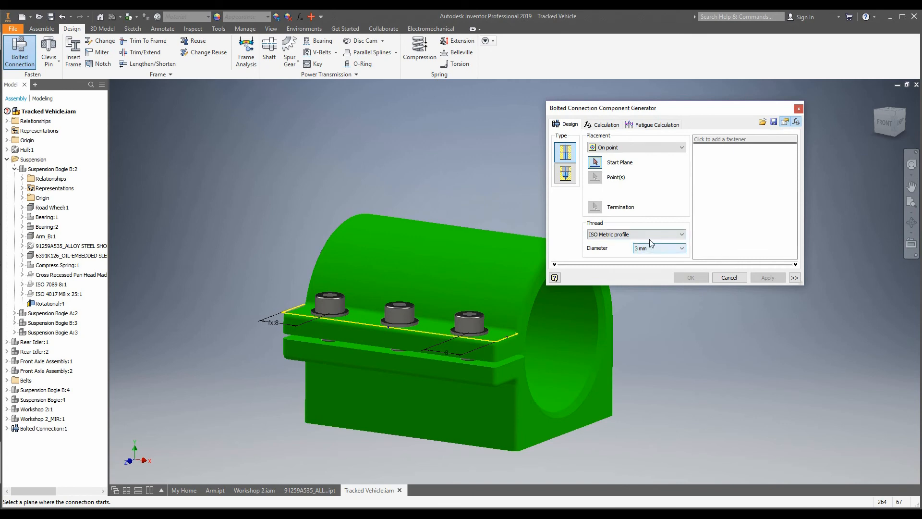
left_click(798, 109)
Examine the placed socket head screws and washers along the collar flange.
scroll(415, 297, "up", 4)
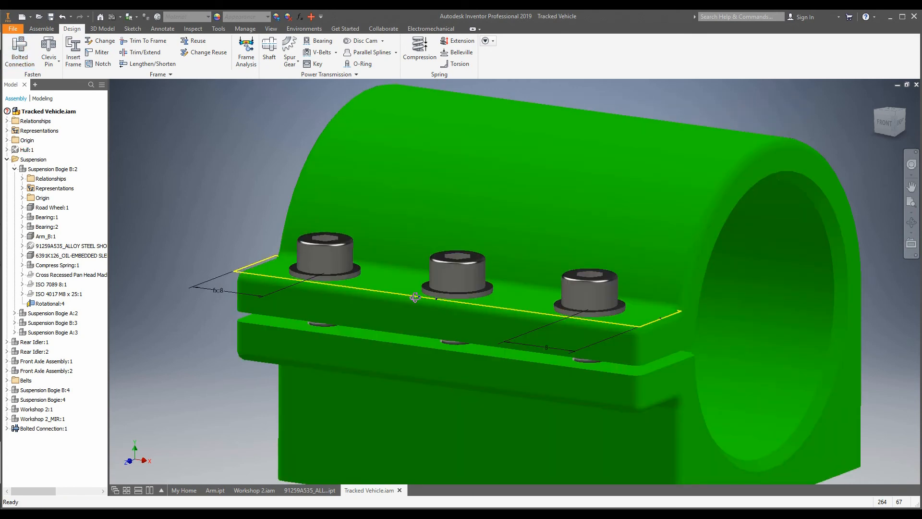
scroll(415, 297, "down", 4)
left_click(408, 306)
scroll(377, 312, "up", 2)
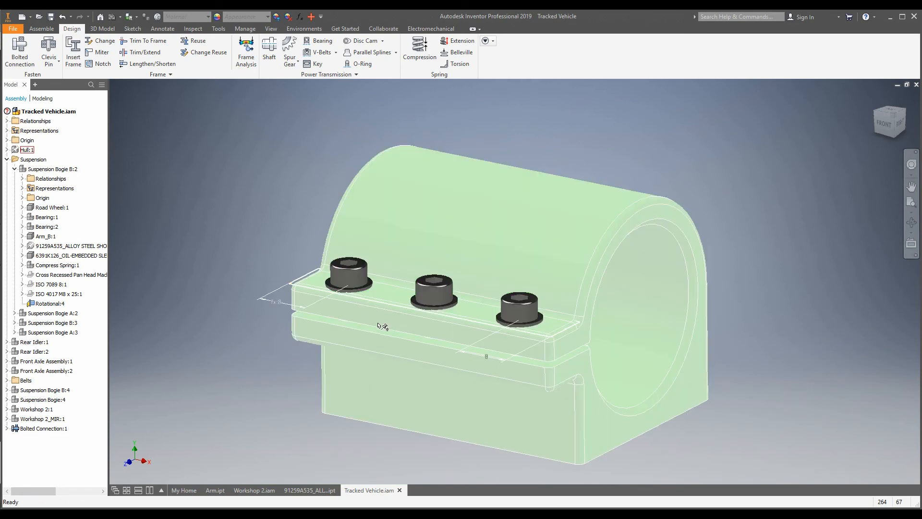
left_click(344, 283)
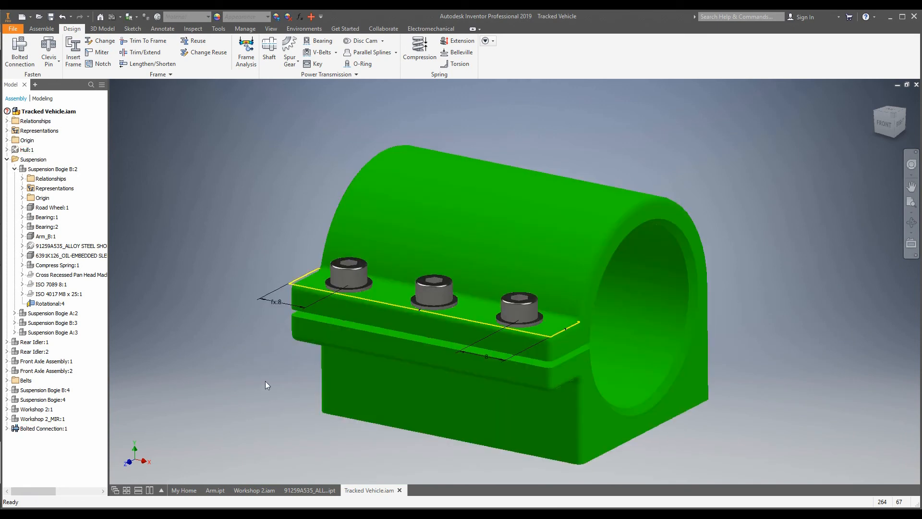
Undo the isolation so that all components of the tracked vehicle assembly are displayed again, and clear the selection.
scroll(265, 377, "down", 3)
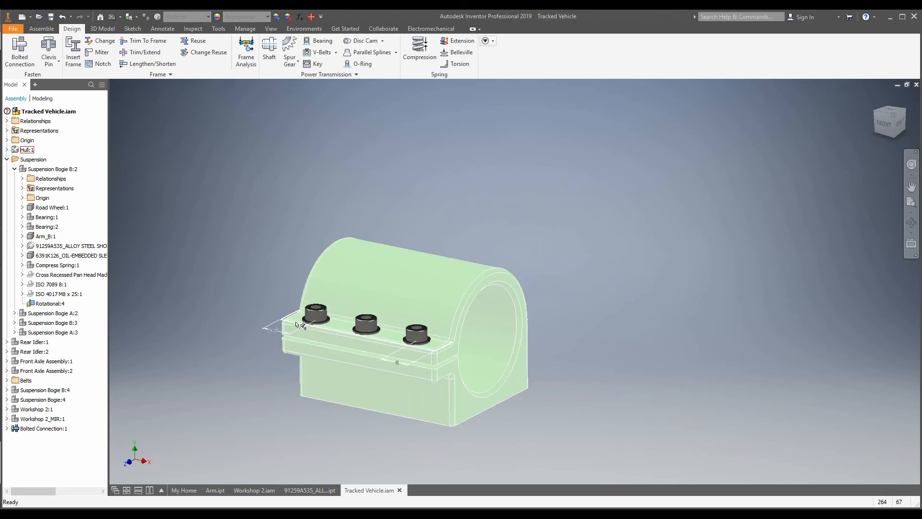
right_click(19, 150)
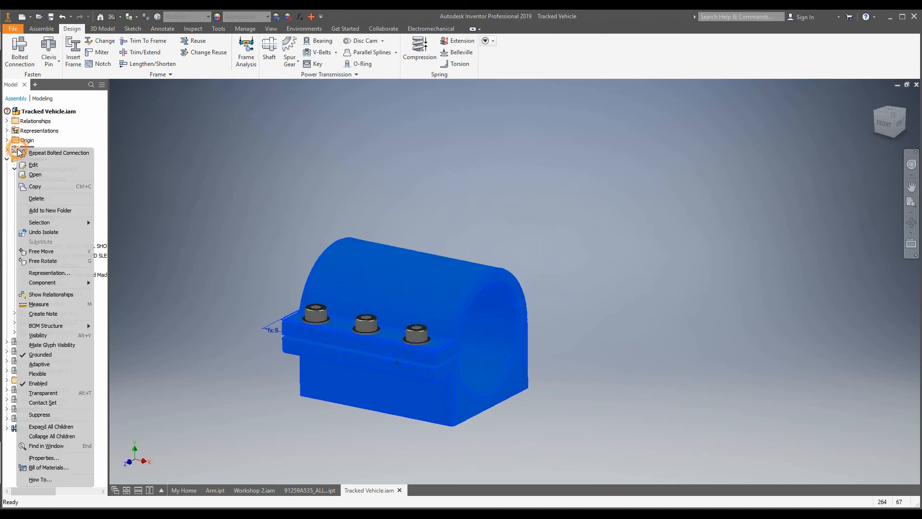
left_click(309, 228)
right_click(25, 150)
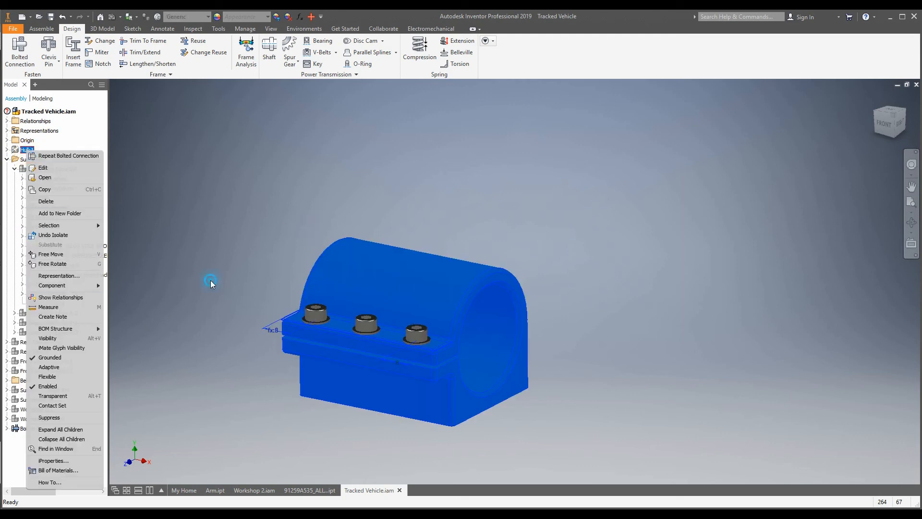
key("Escape")
right_click(13, 177)
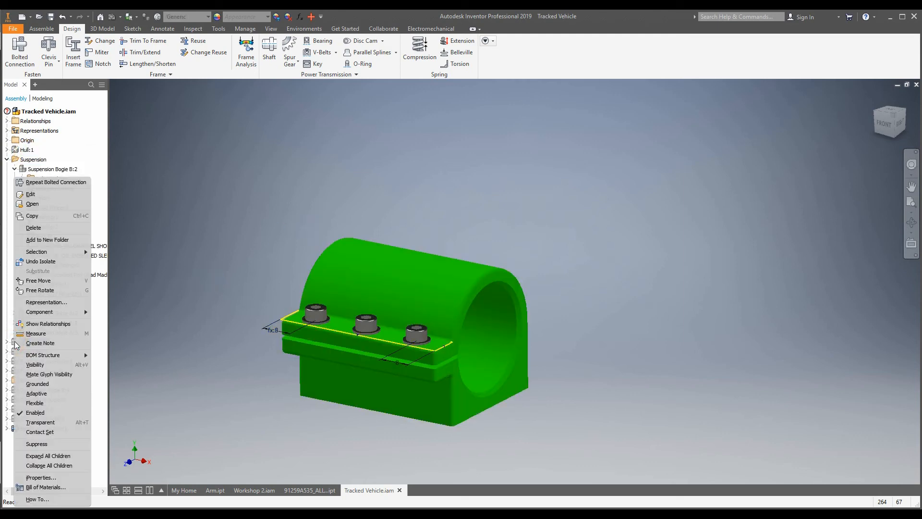
left_click(185, 297)
left_click(33, 342)
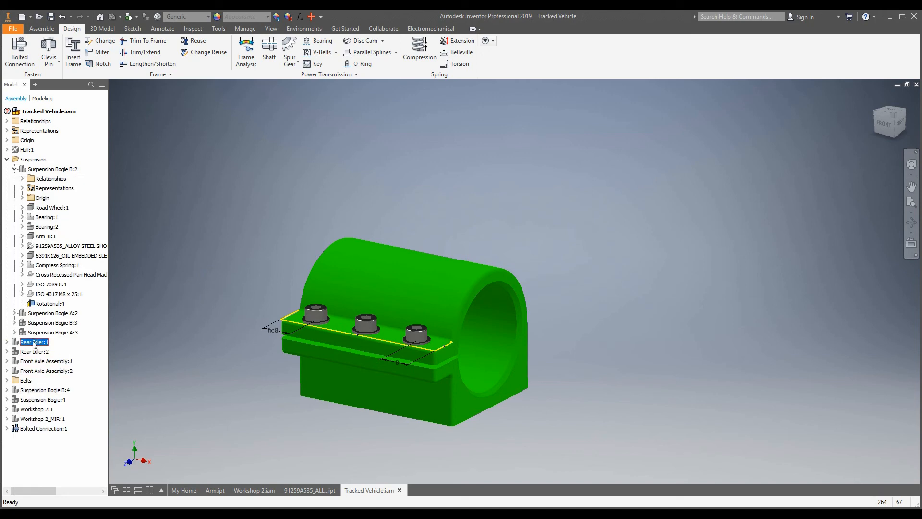
right_click(33, 342)
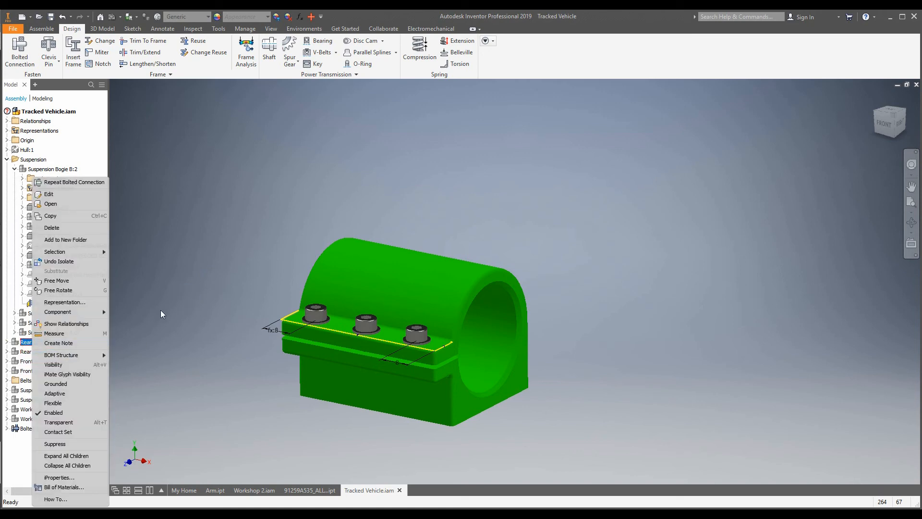
left_click(78, 262)
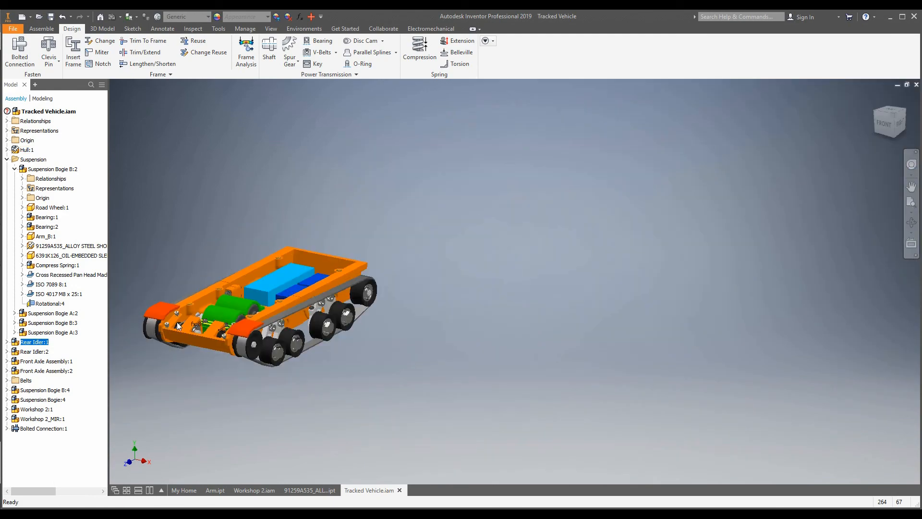
left_click(190, 366)
Examine the full vehicle assembly from several angles, including the bolted motor collar, front axle, road wheels and suspension arms.
scroll(141, 330, "down", 6)
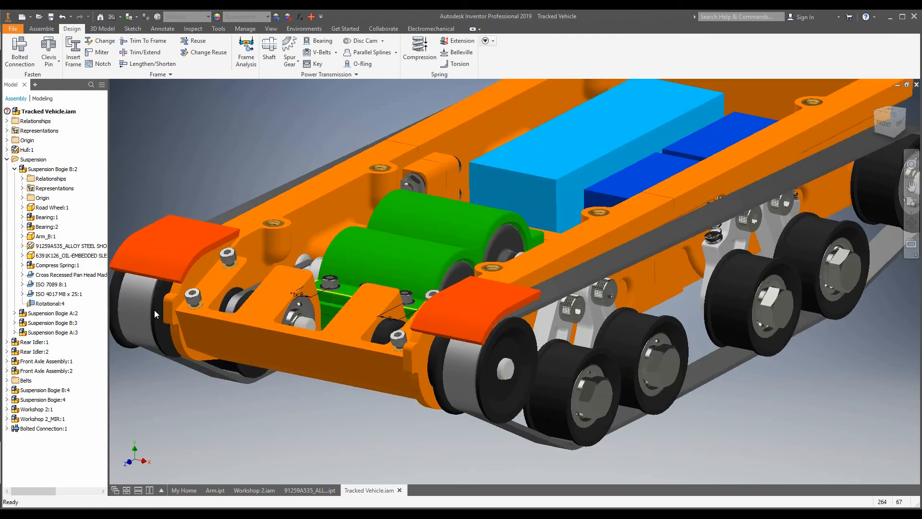
scroll(402, 346, "up", 3)
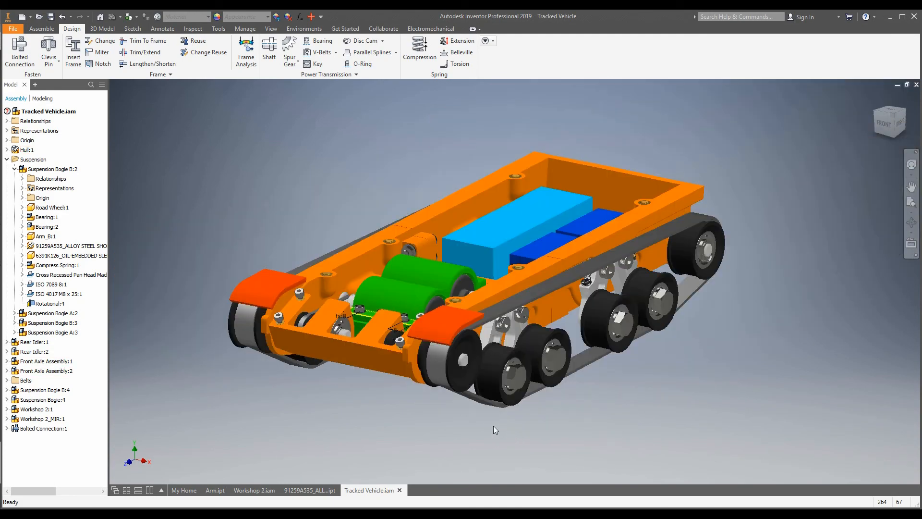
middle_click_drag(431, 367, 398, 361, "shift")
scroll(393, 371, "down", 3)
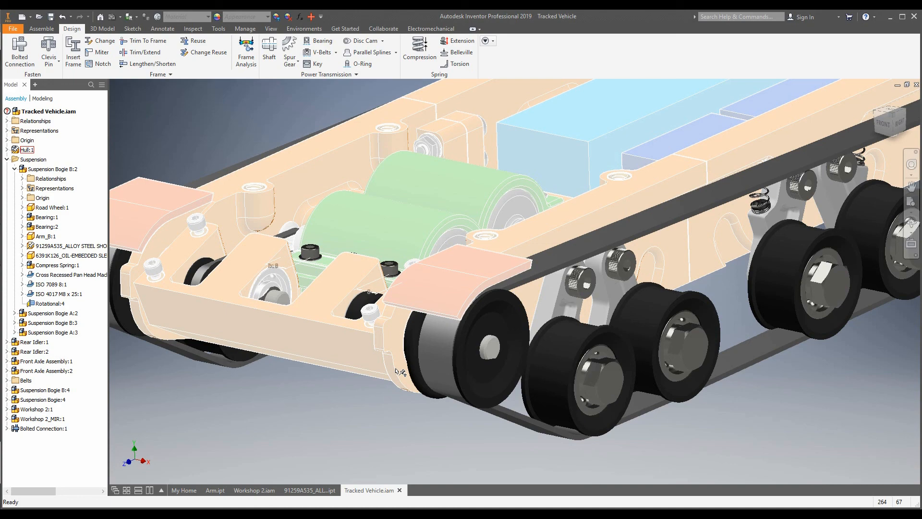
middle_click_drag(535, 363, 419, 410, "shift")
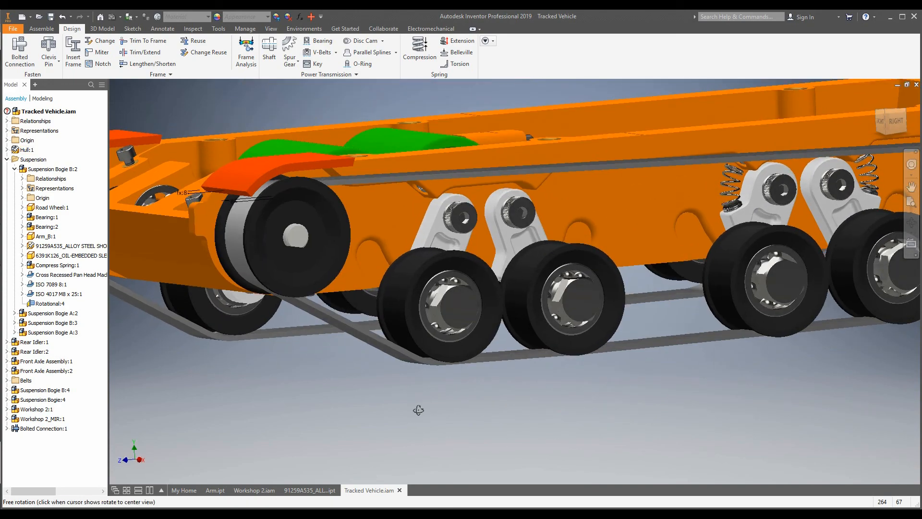
middle_click_drag(376, 295, 383, 319, "shift")
scroll(383, 319, "up", 3)
scroll(272, 372, "down", 3)
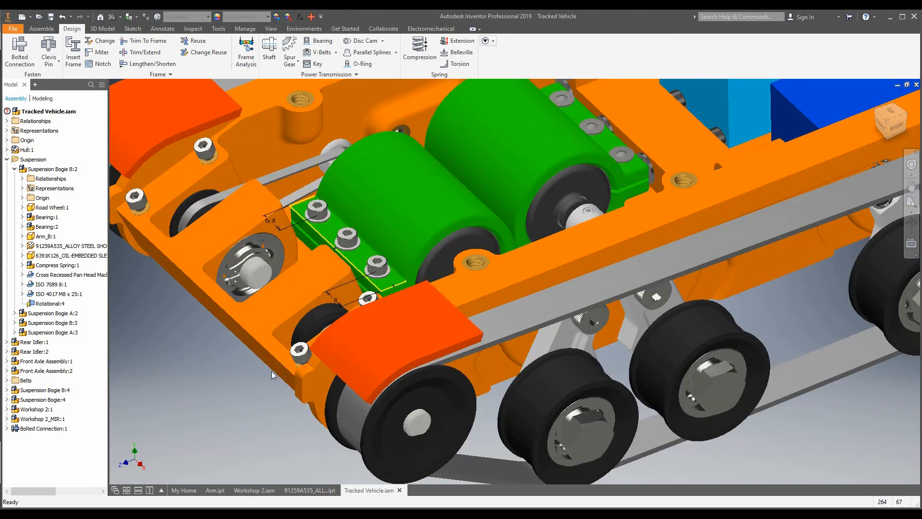
middle_click_drag(270, 342, 300, 333, "shift")
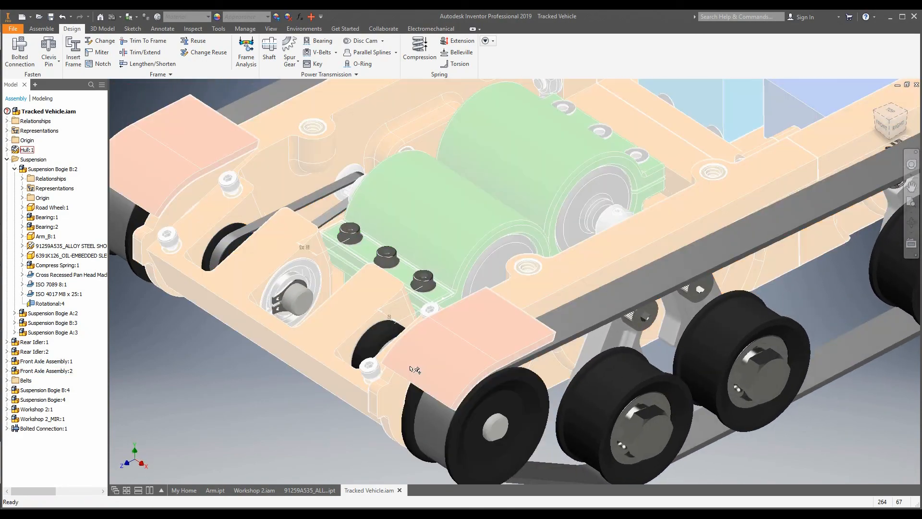
mouse_move(413, 369)
middle_mouse_down("shift")
mouse_move(377, 340)
mouse_move(389, 335)
mouse_move(397, 366)
middle_mouse_up("shift")
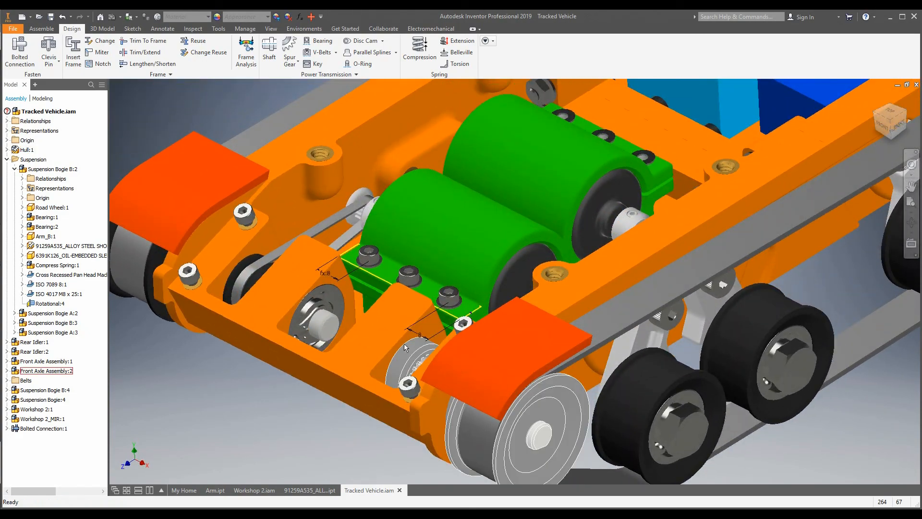
scroll(415, 389, "up", 5)
scroll(414, 388, "down", 5)
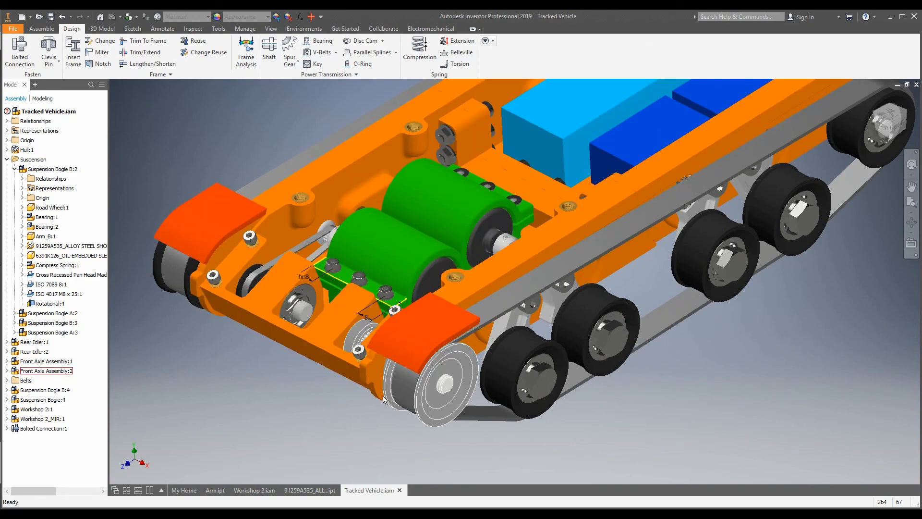
scroll(264, 443, "down", 4)
scroll(248, 436, "up", 4)
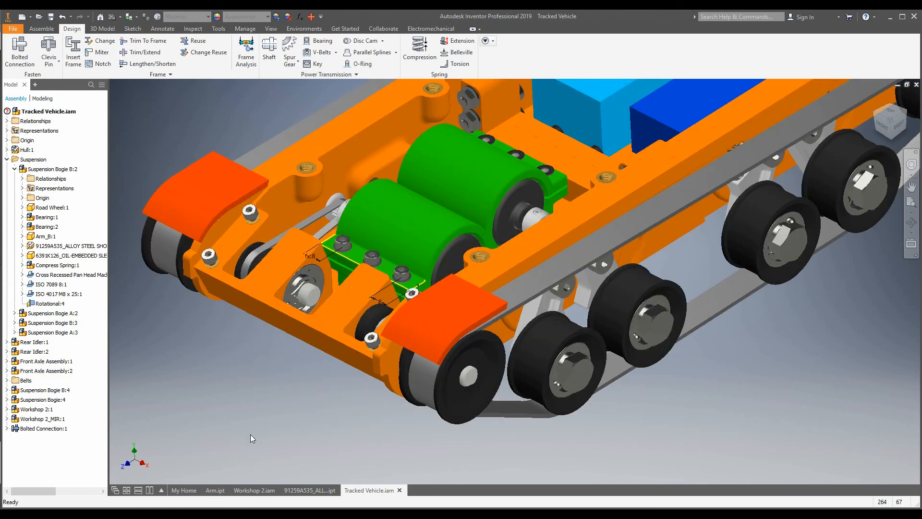
scroll(212, 377, "down", 3)
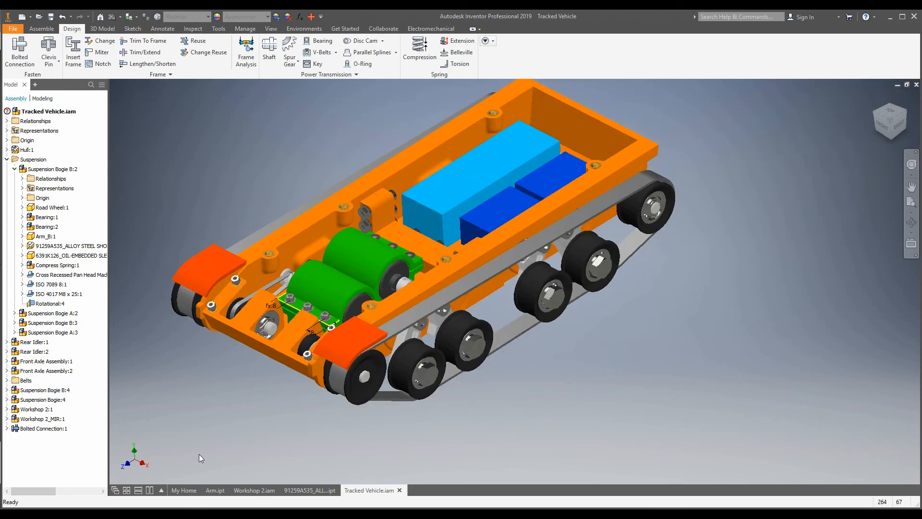